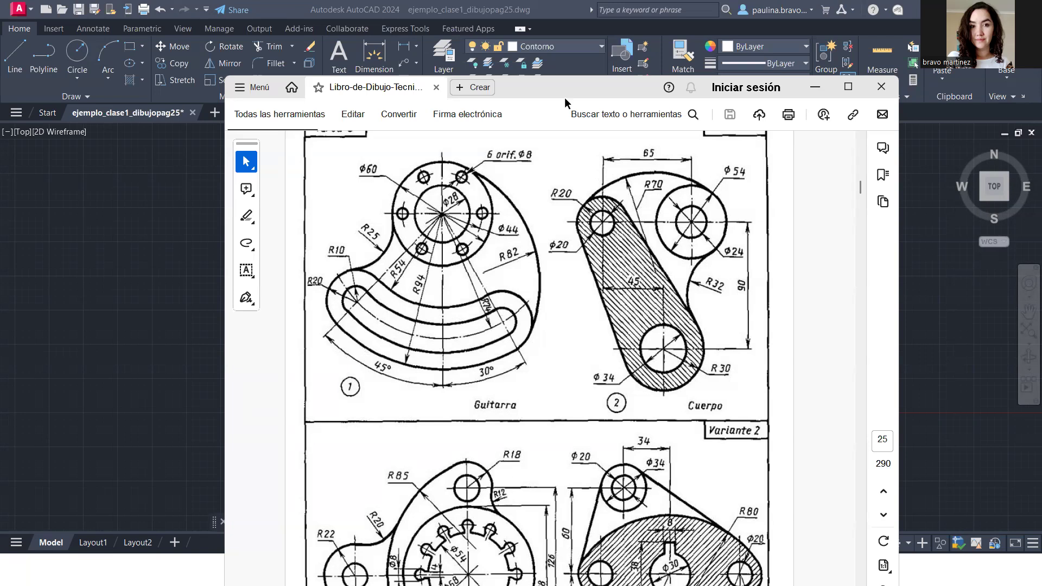
- Put the reference PDF away and turn on the auxiliar layer in the drawing's layer properties
drag(564, 100, 547, 46)
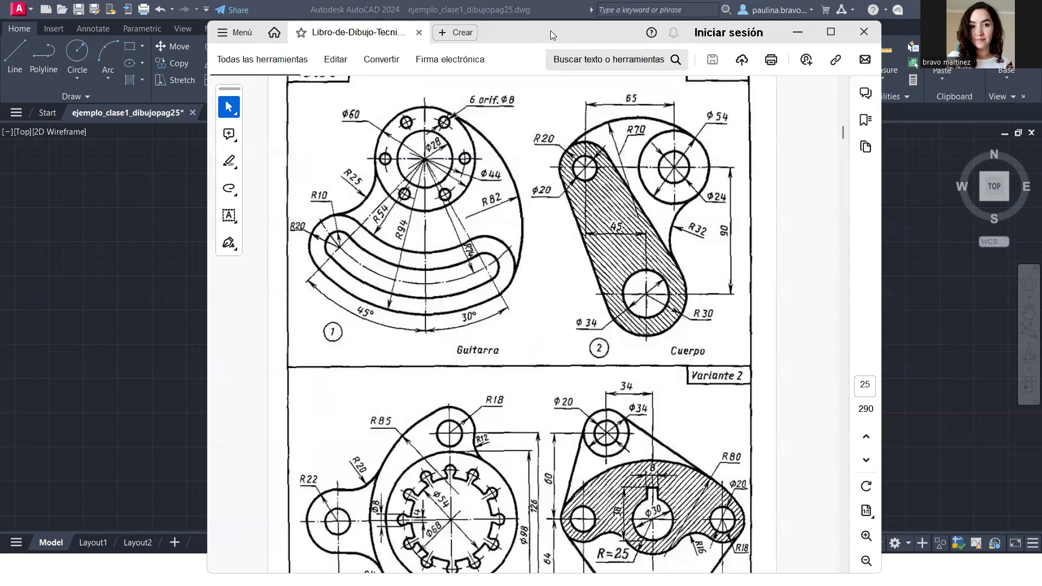
click(798, 32)
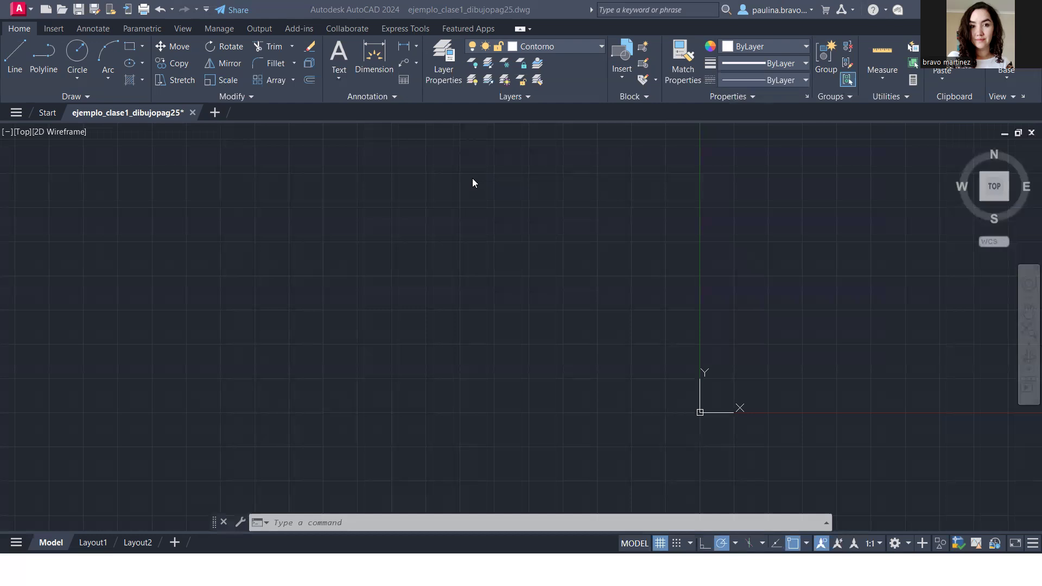
click(438, 77)
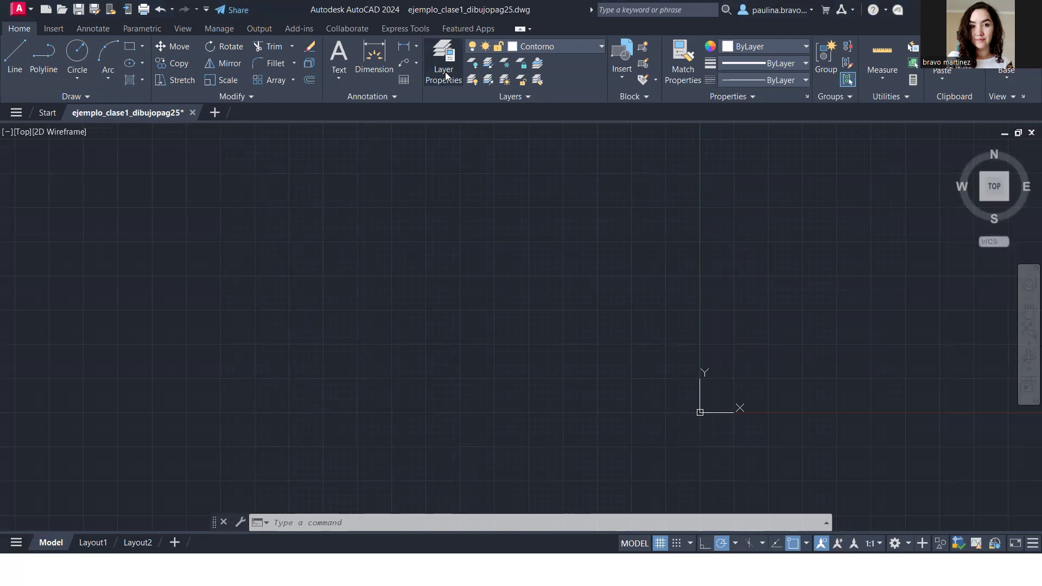
click(445, 72)
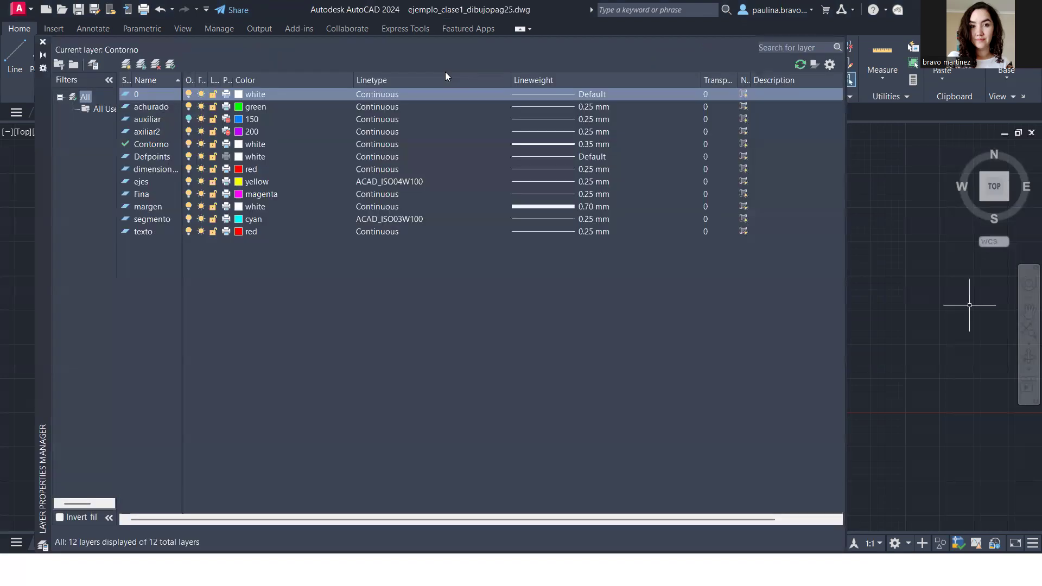
click(191, 117)
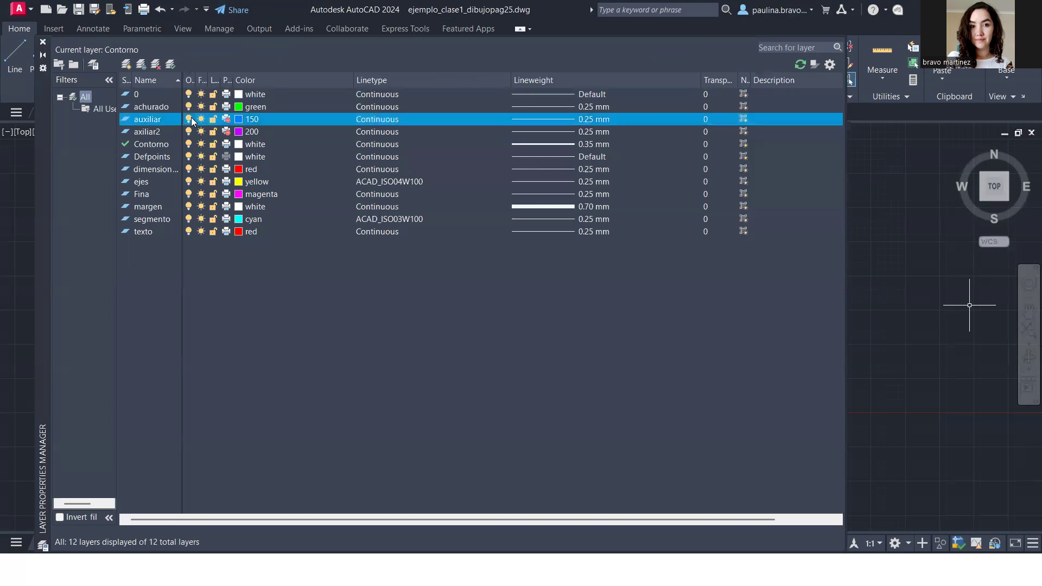
click(46, 42)
- Clear any leftover objects from the middle of the drawing area
click(516, 296)
click(632, 377)
key(Delete)
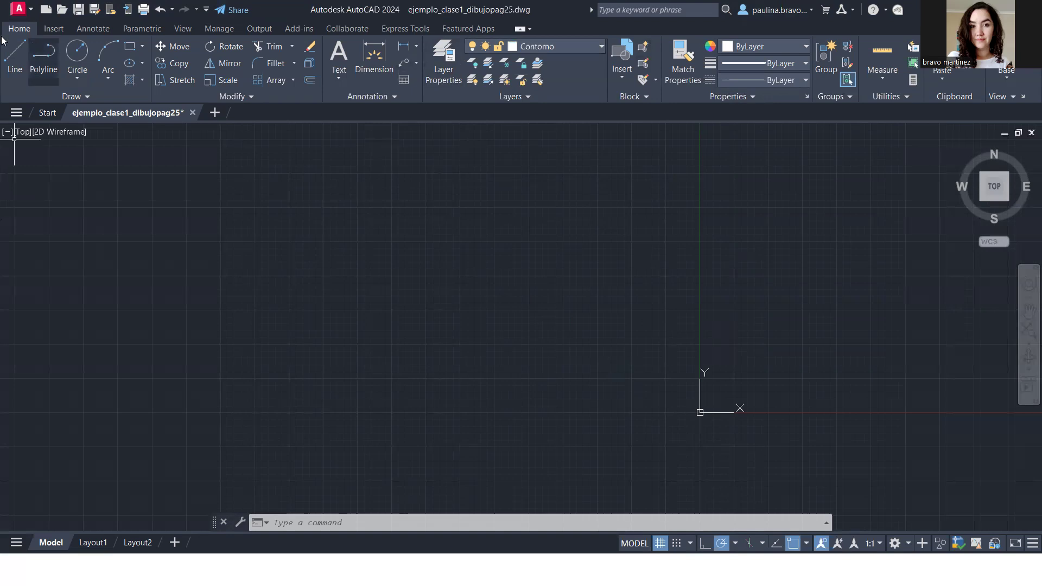
- Draw a circle of diameter 34 in an empty area on the Contorno layer
click(76, 66)
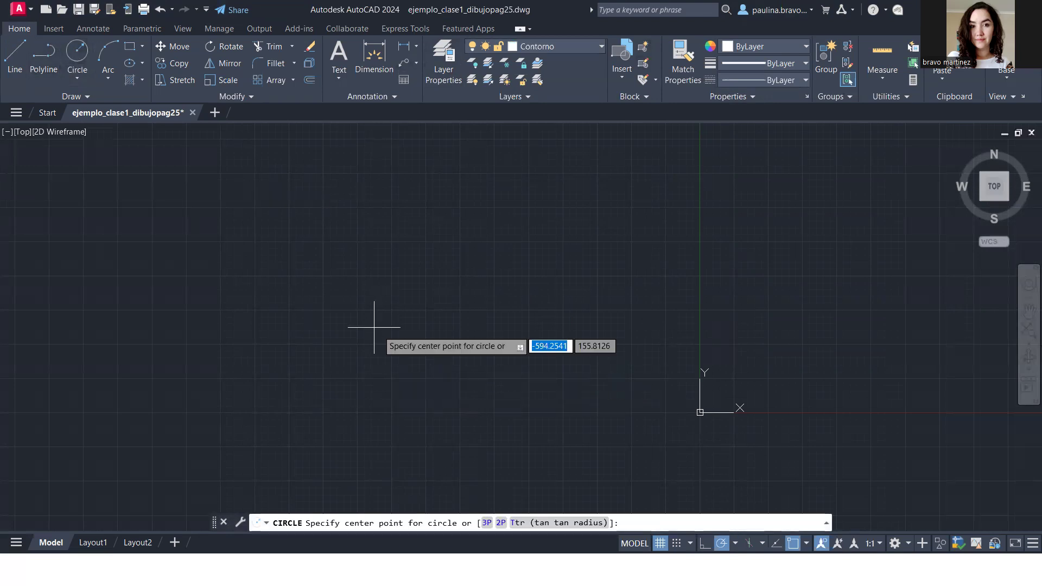
click(409, 343)
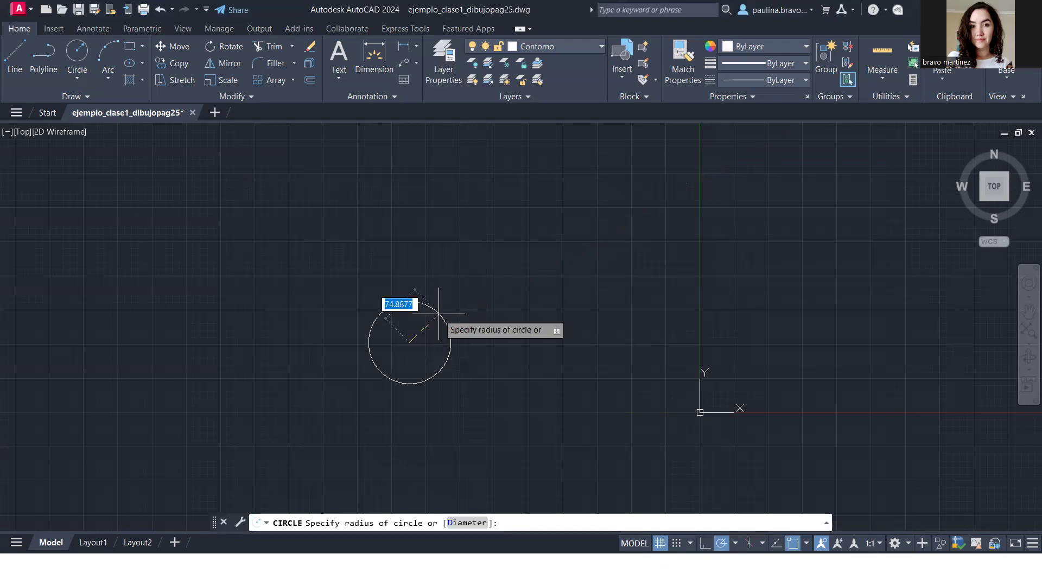
text(d)
key(Return)
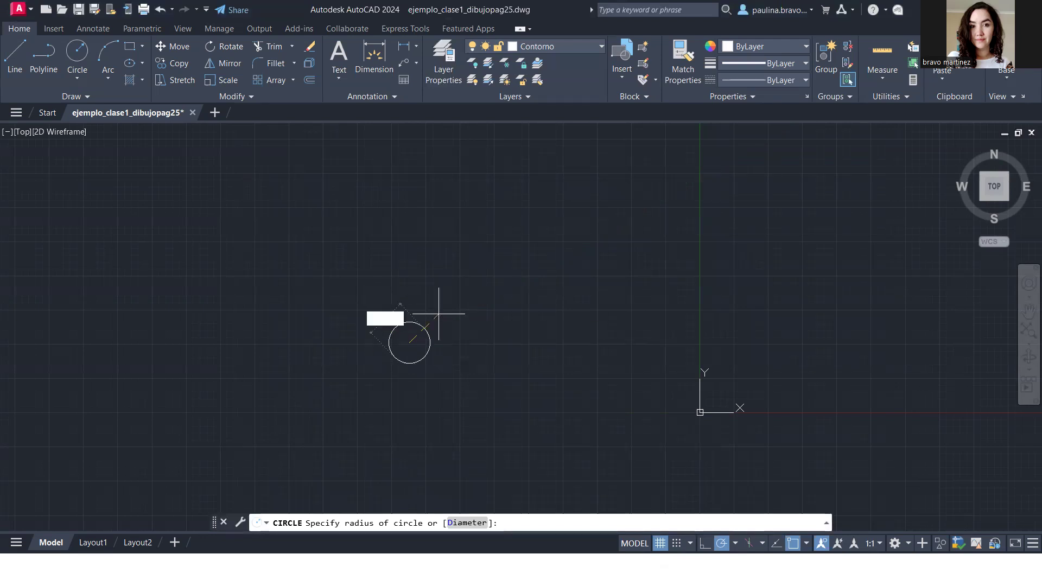
text(10)
key(Return)
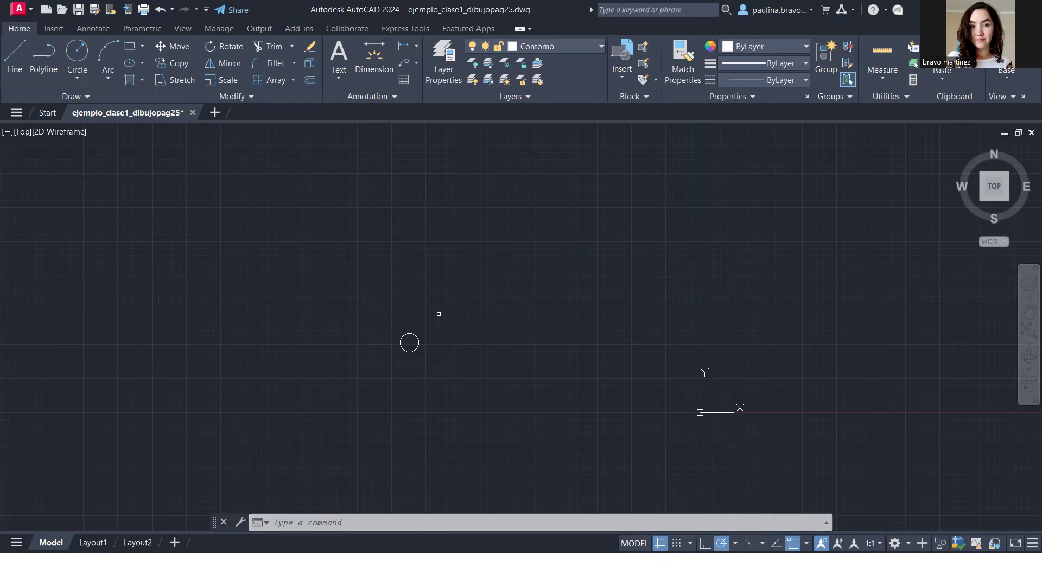
- Draw a concentric circle of radius 30 around the diameter 34 circle
key(Return)
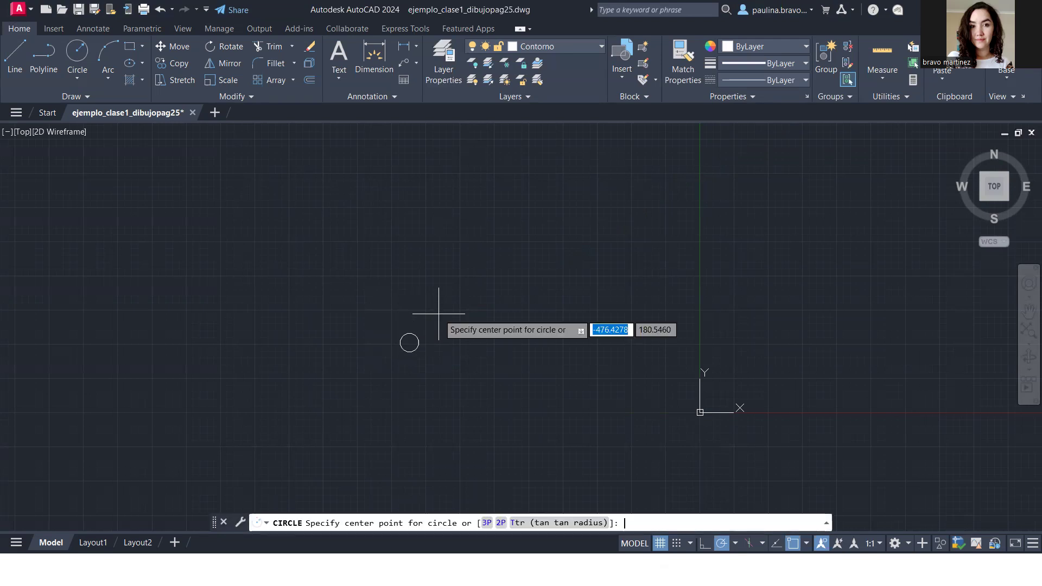
click(409, 342)
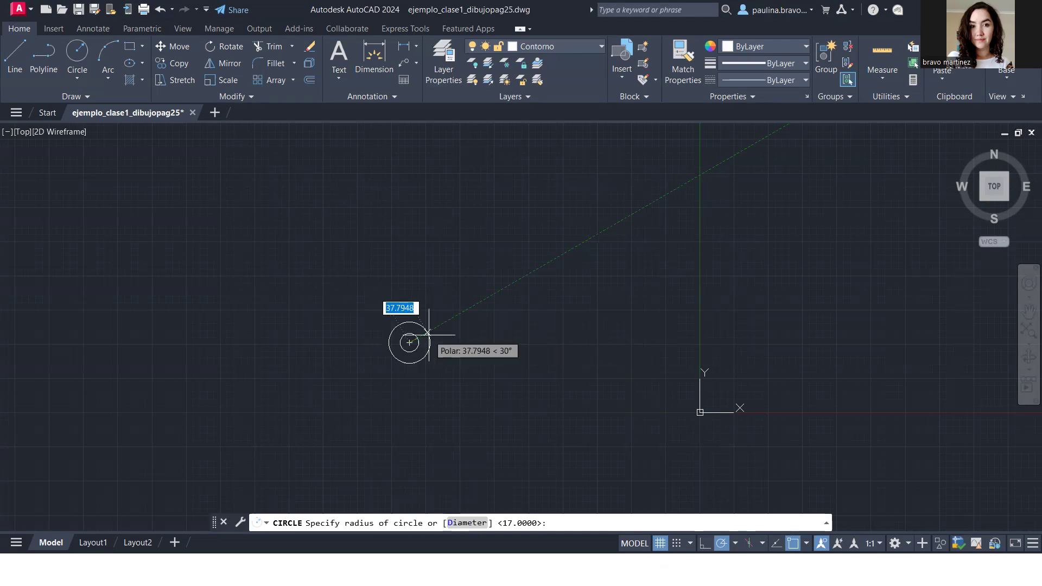
text(30)
key(Return)
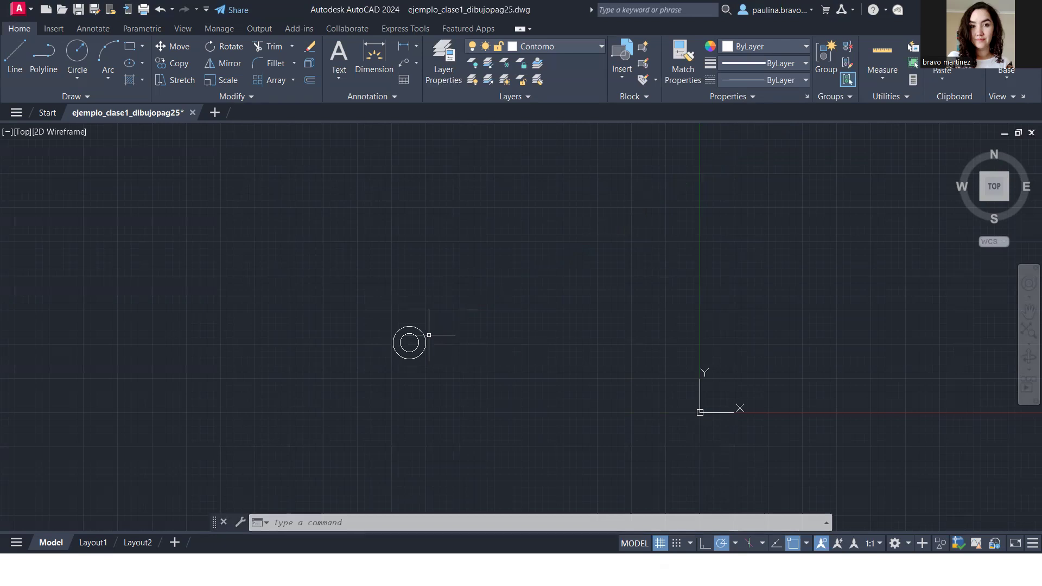
- On the auxiliar layer, draw construction lines from the circles' centre: 90 vertically up, and from there 45 horizontally to the left
click(576, 51)
click(551, 96)
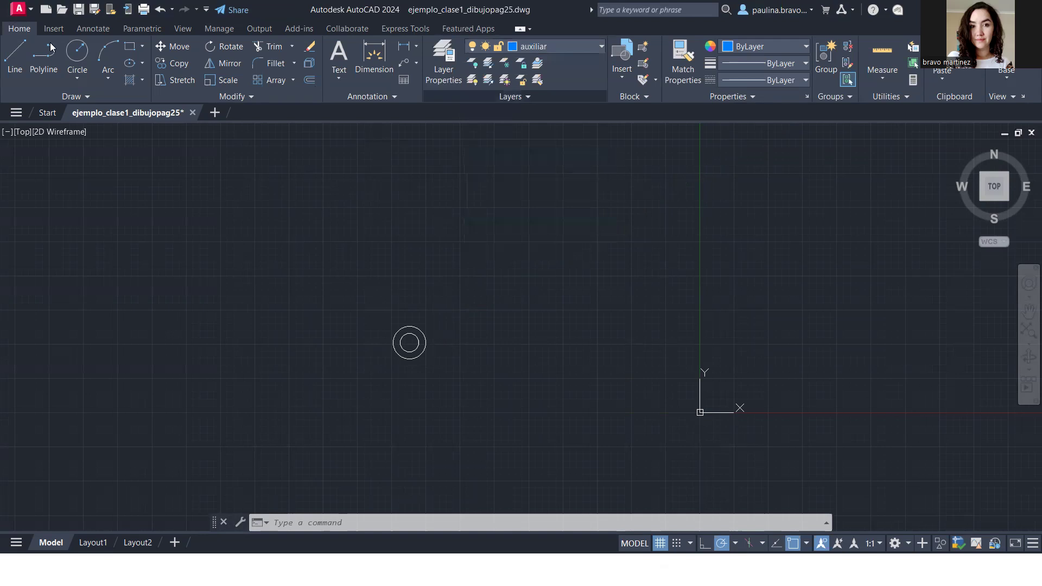
click(12, 51)
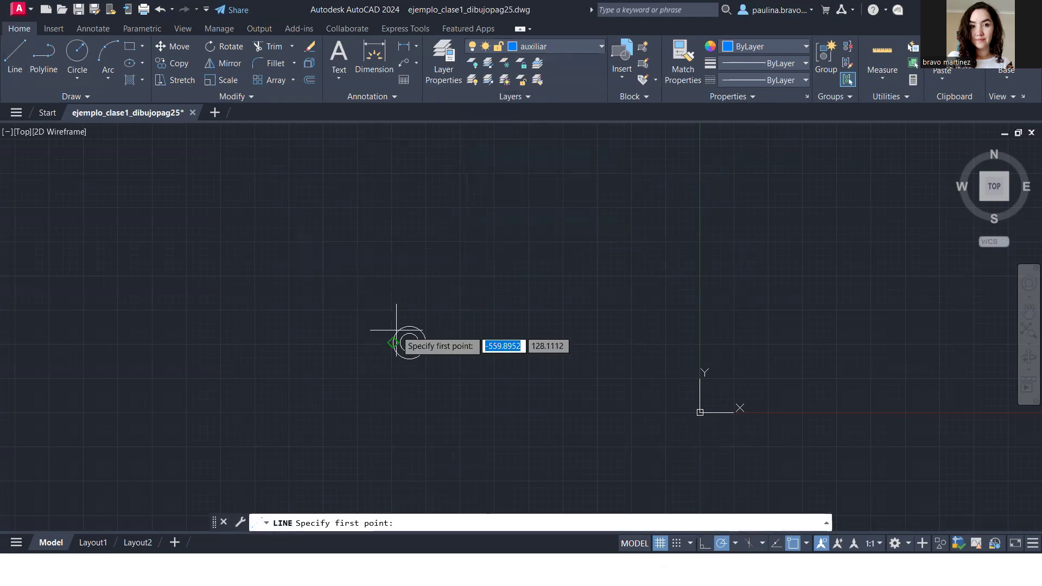
click(410, 343)
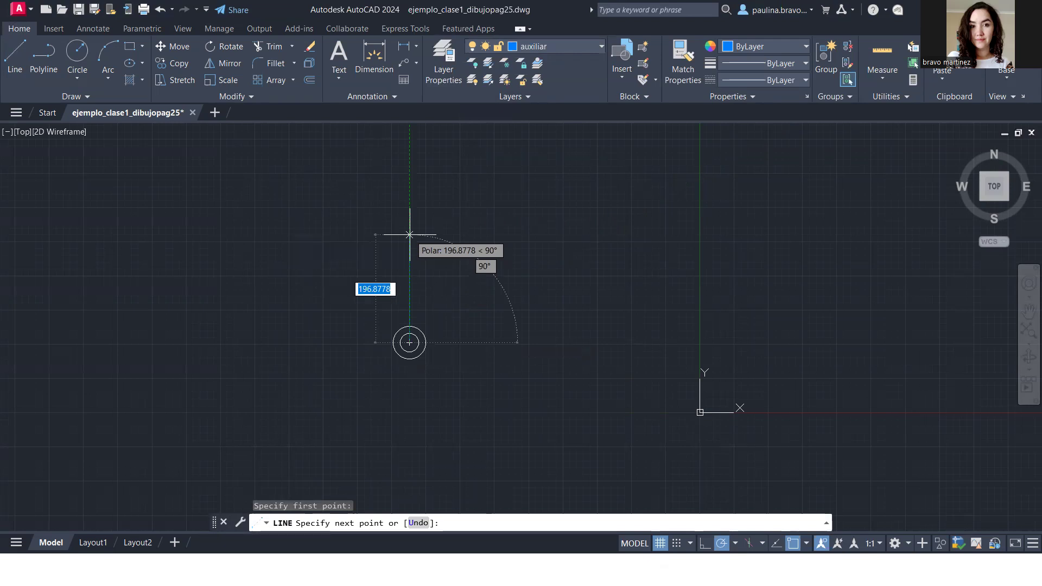
text(90)
key(Return)
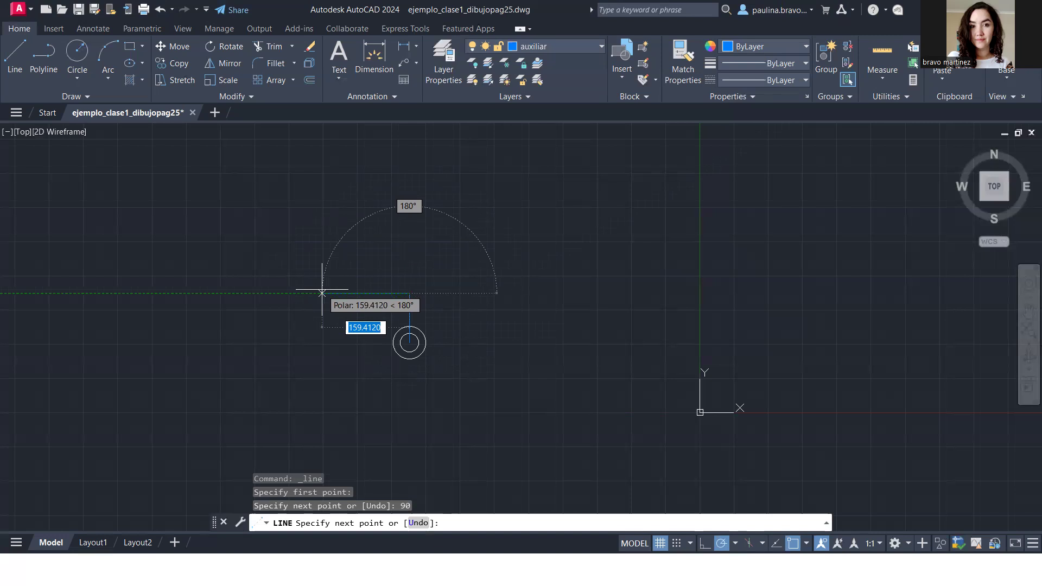
text(45)
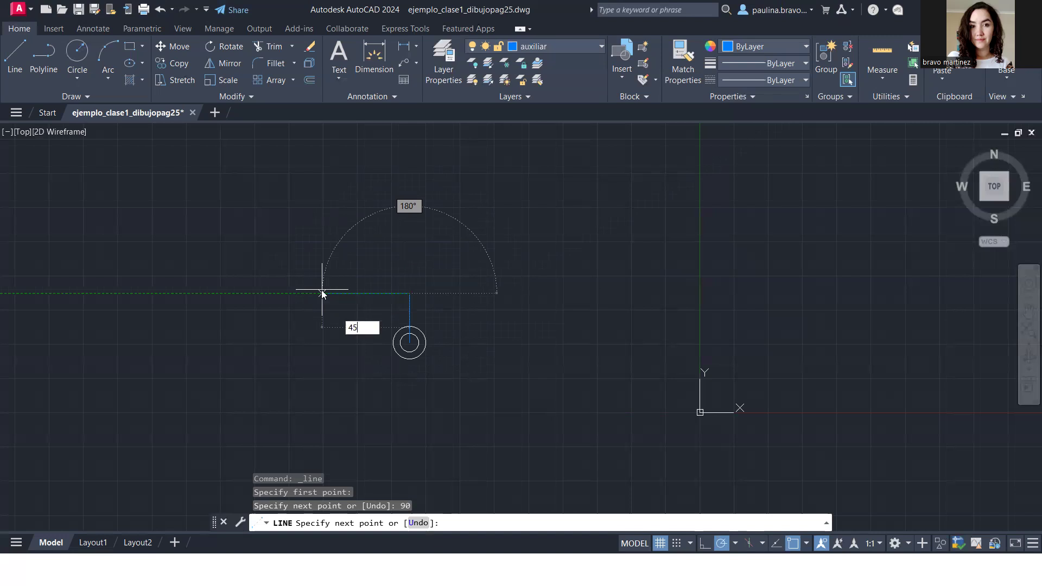
key(Return)
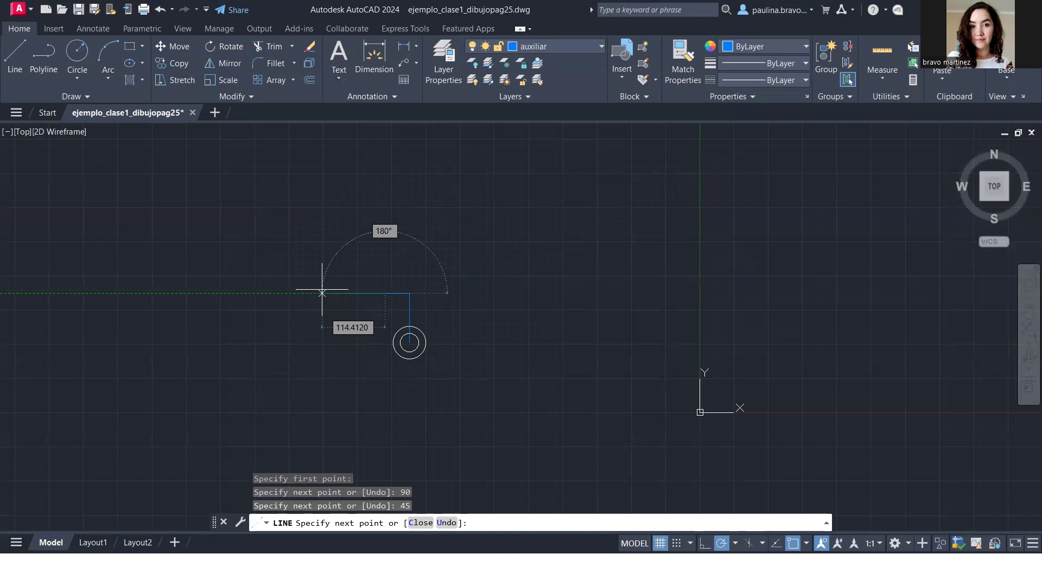
key(Escape)
- Stretch the right end of the horizontal construction line 20 further to the right
scroll(394, 292, up, 8)
click(412, 300)
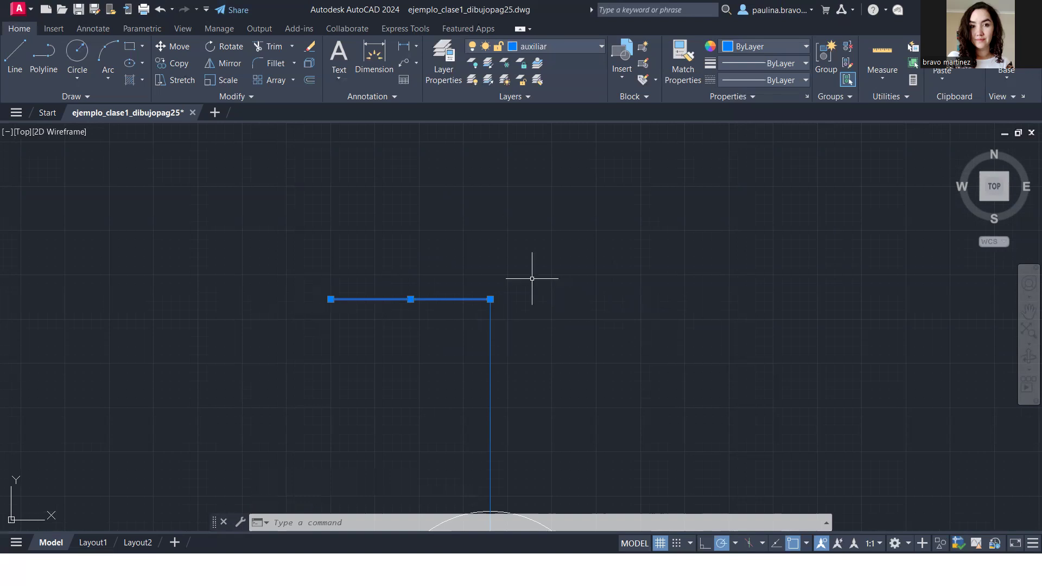
click(491, 299)
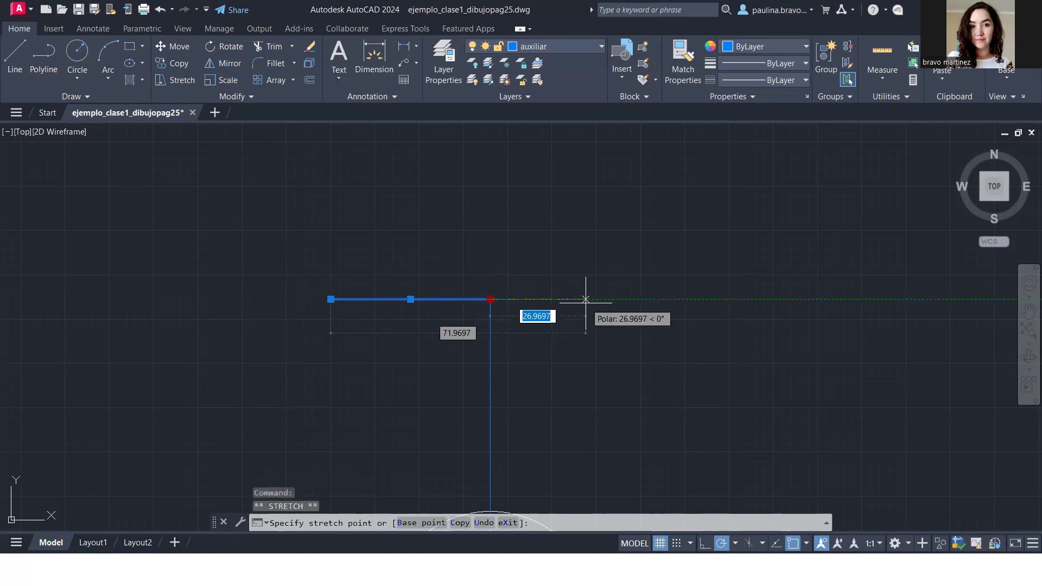
text(20)
key(Return)
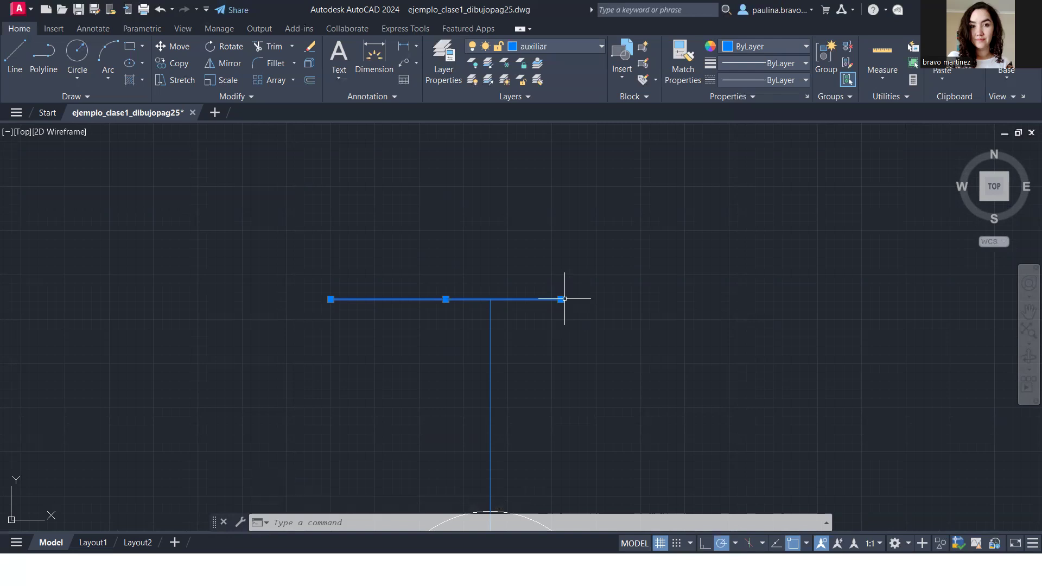
click(733, 547)
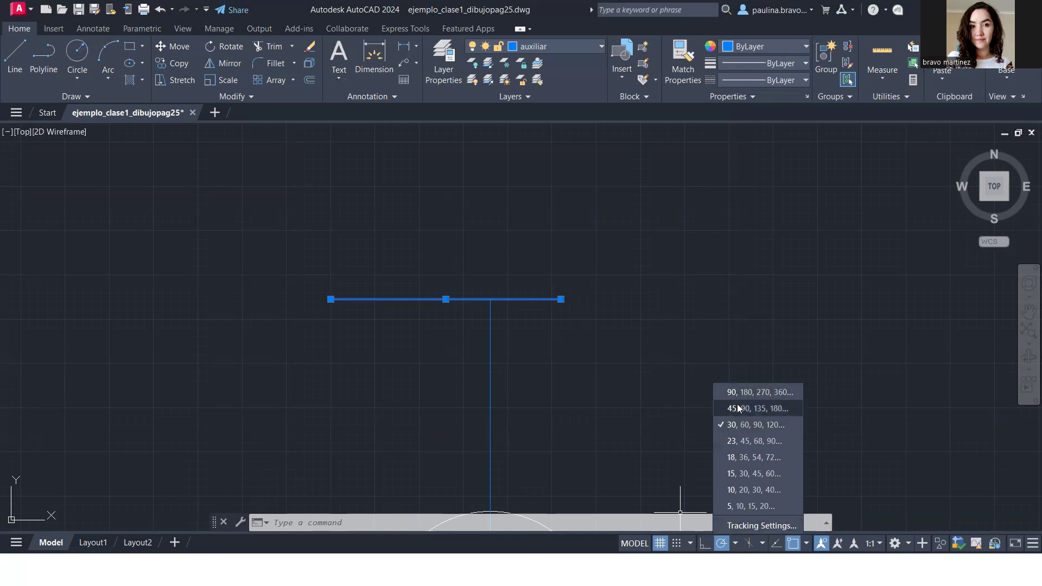
click(637, 418)
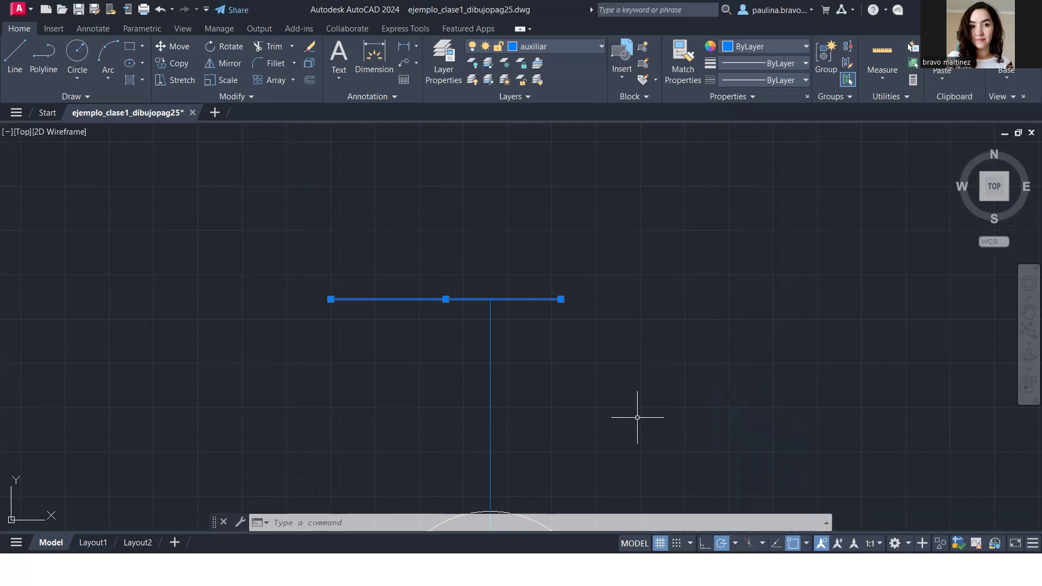
key(Escape)
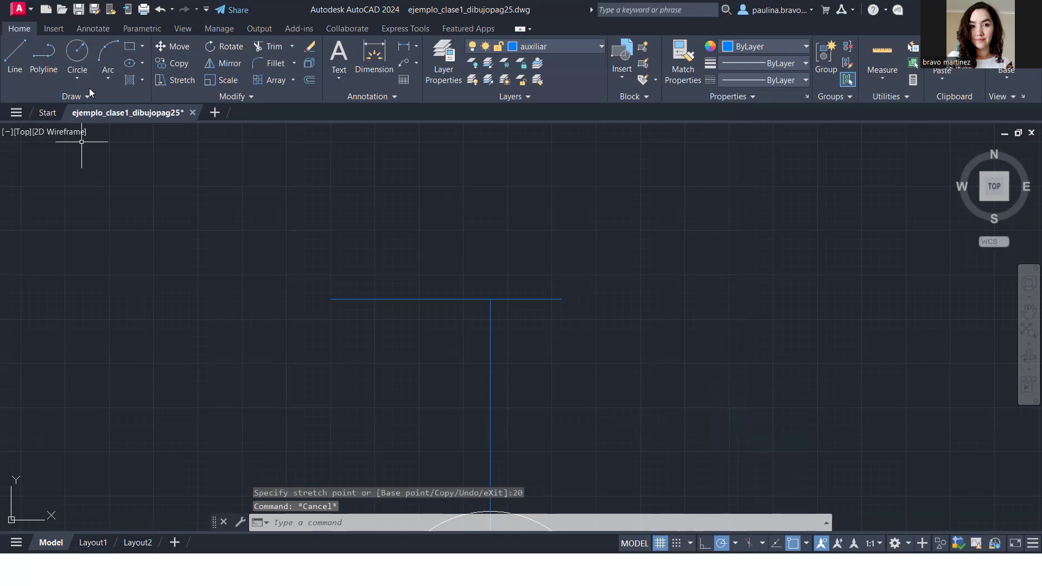
- Make Contorno the current layer and draw a circle of radius 20 centred on the horizontal construction line's left end
click(529, 48)
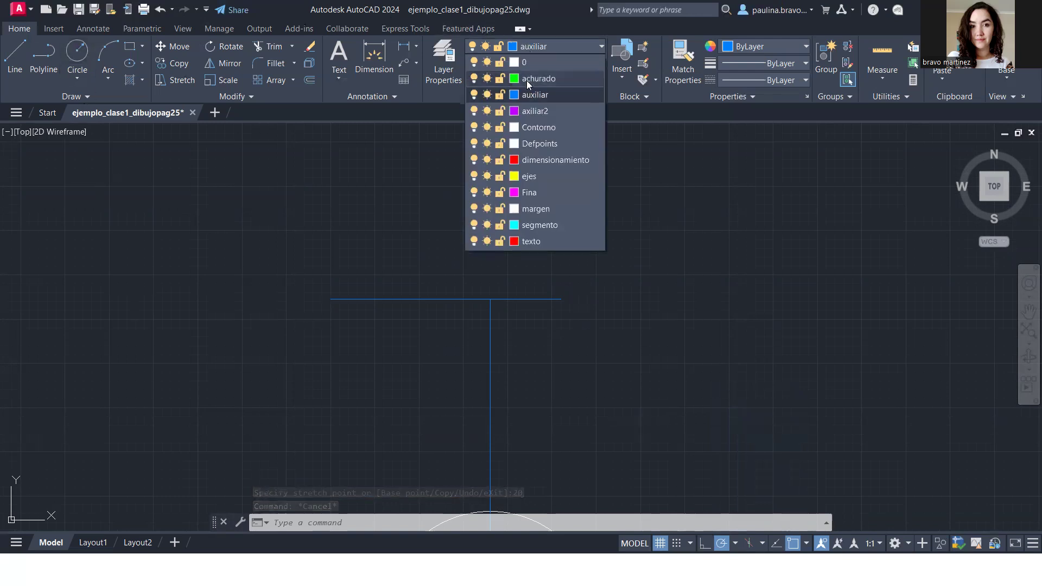
click(554, 131)
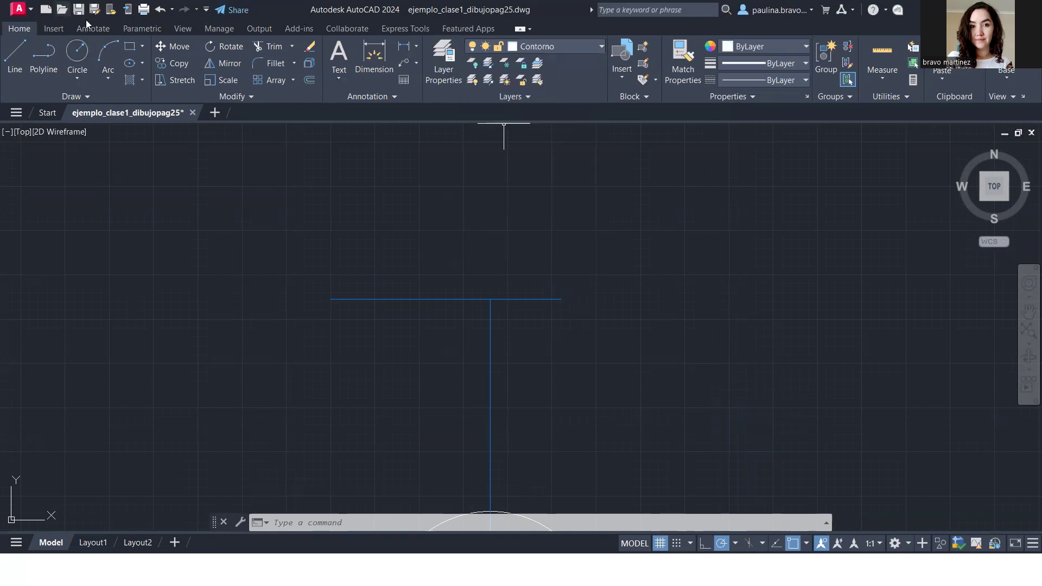
click(86, 47)
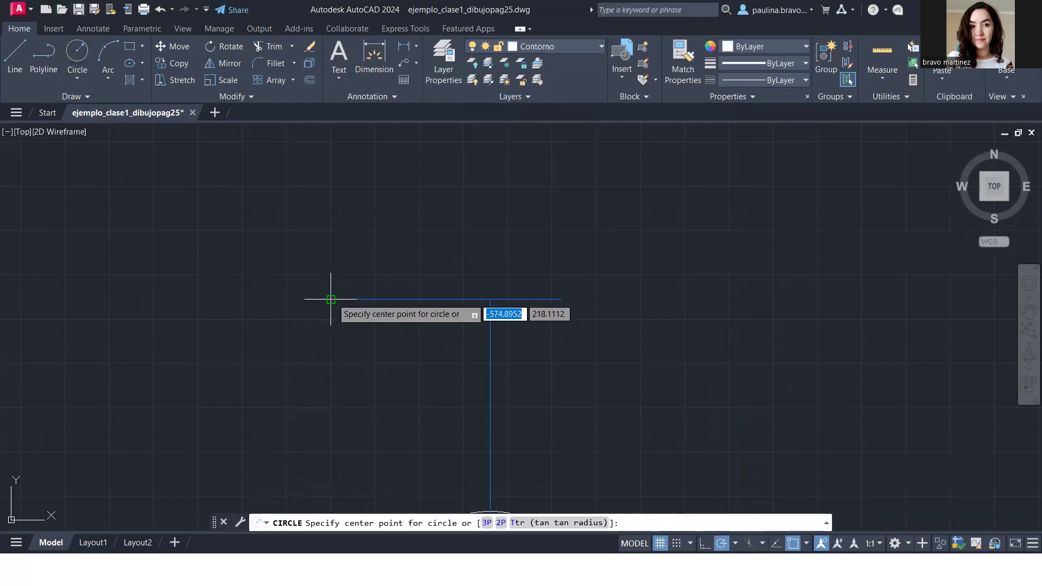
click(331, 299)
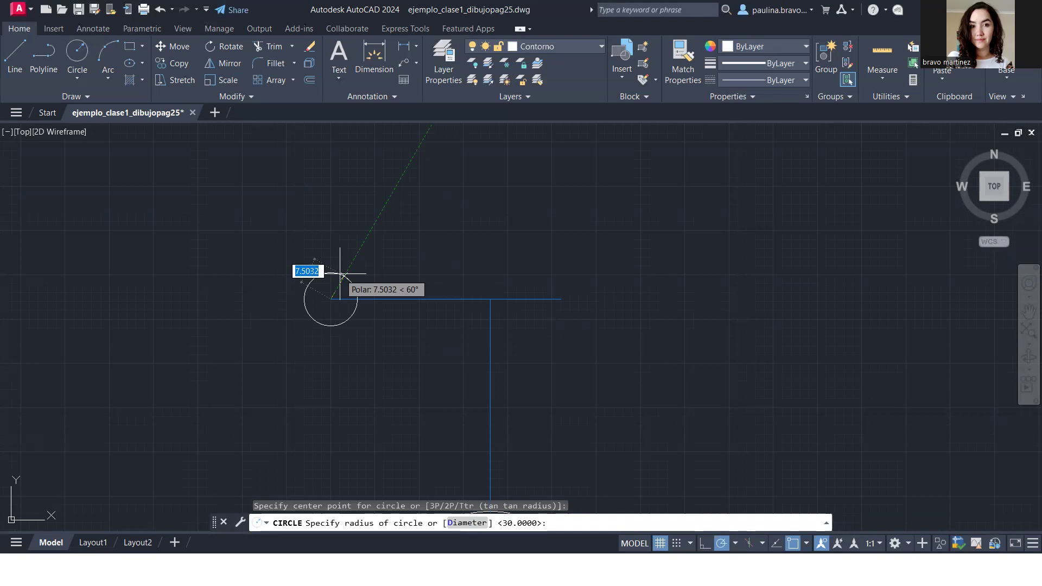
text(20)
key(Return)
- Draw a concentric circle of diameter 20 inside the radius 20 circle
key(Return)
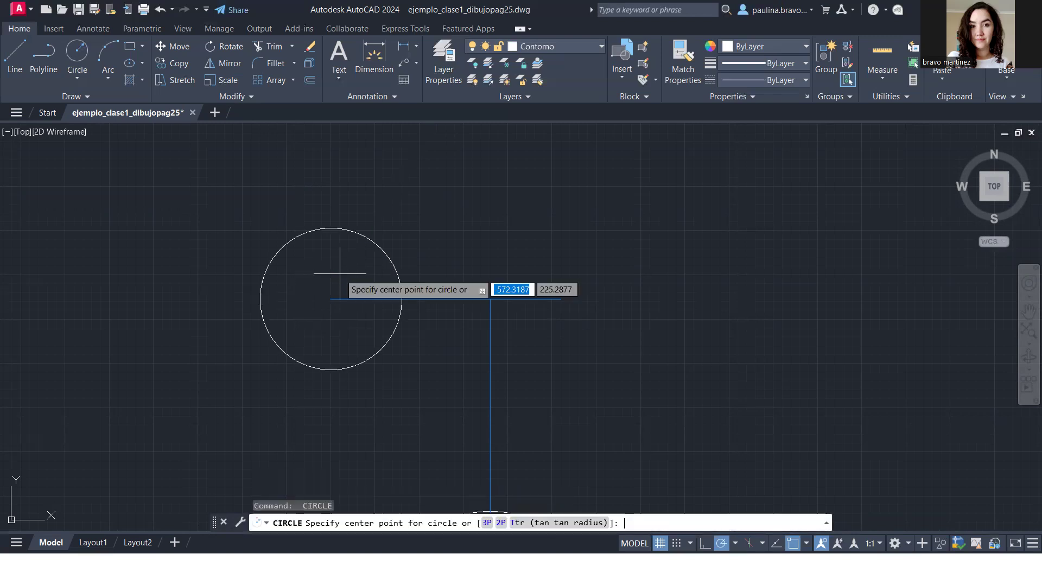
click(331, 299)
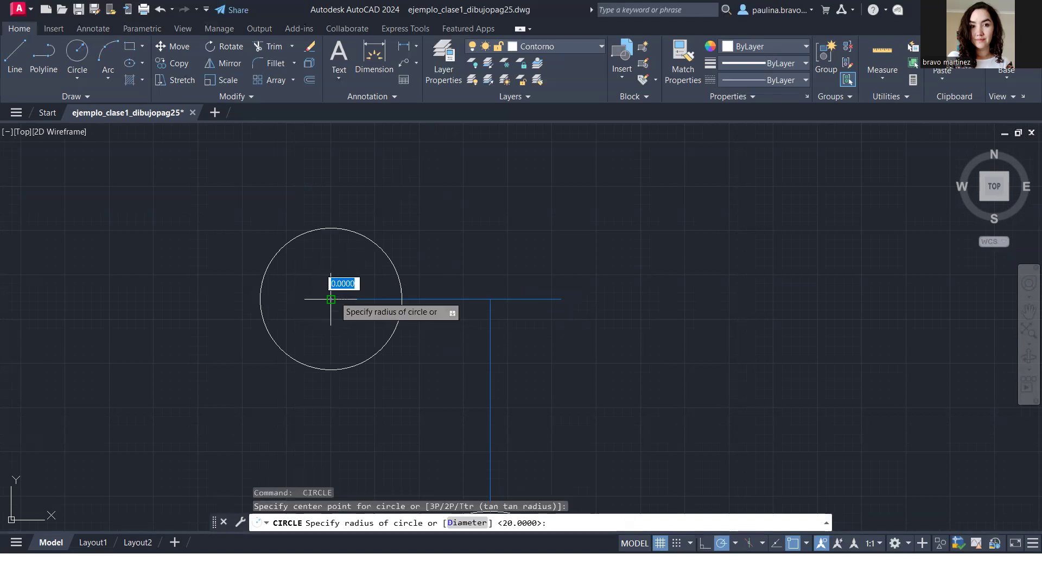
text(d)
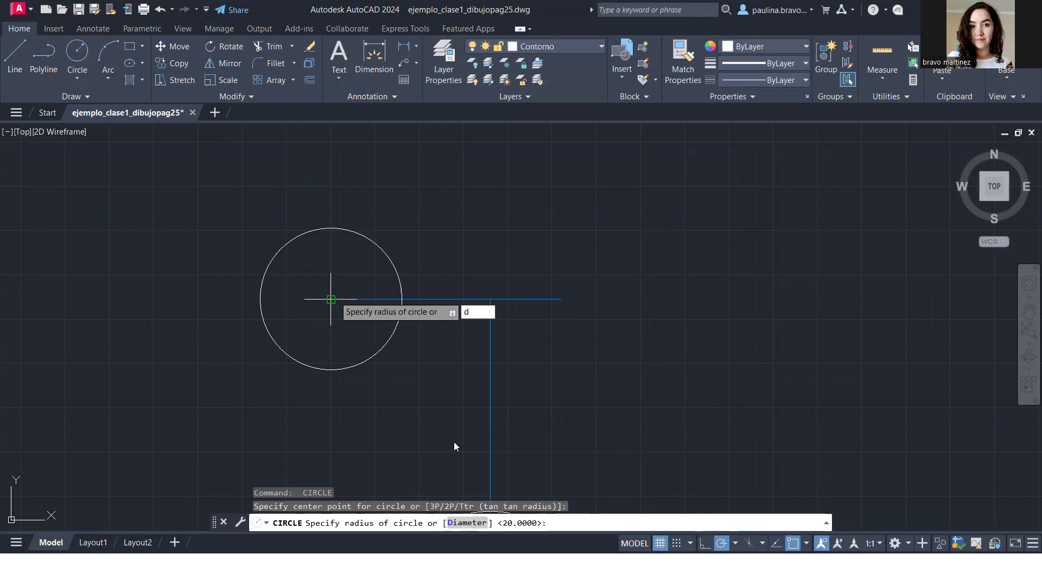
key(Return)
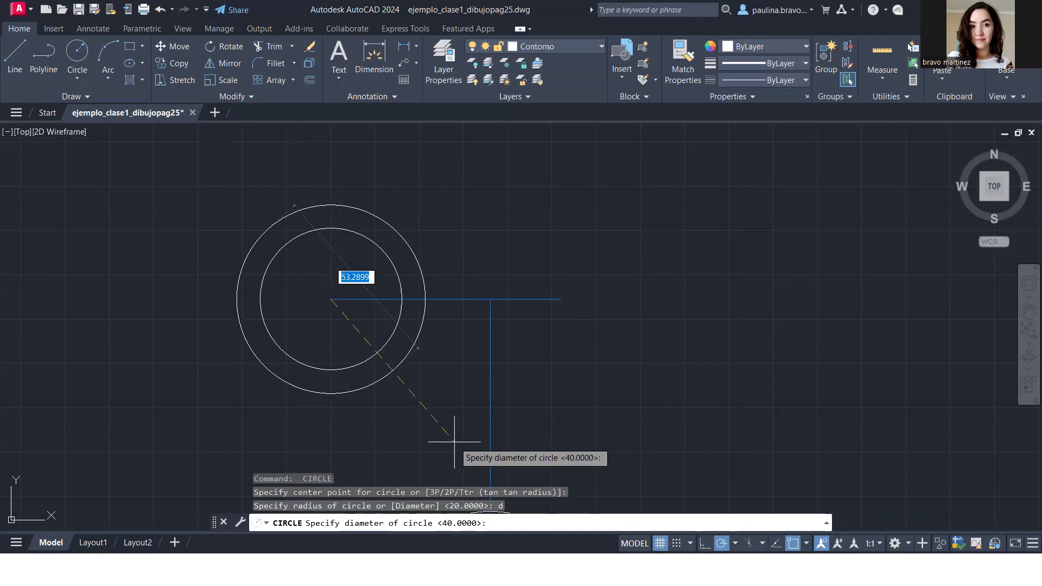
text(20)
key(Return)
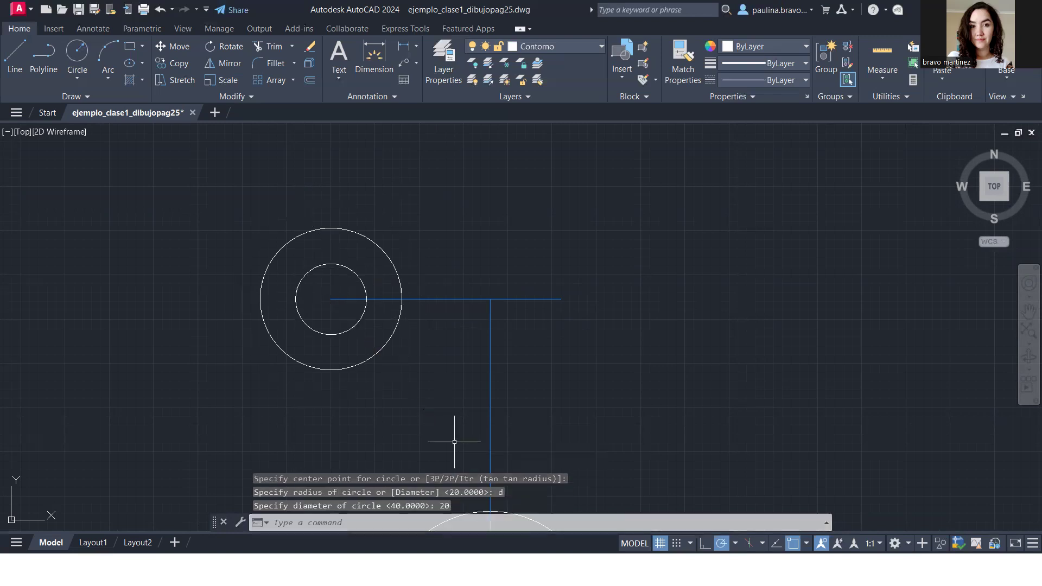
- Draw a circle of diameter 24 centred on the horizontal construction line's right end
key(Return)
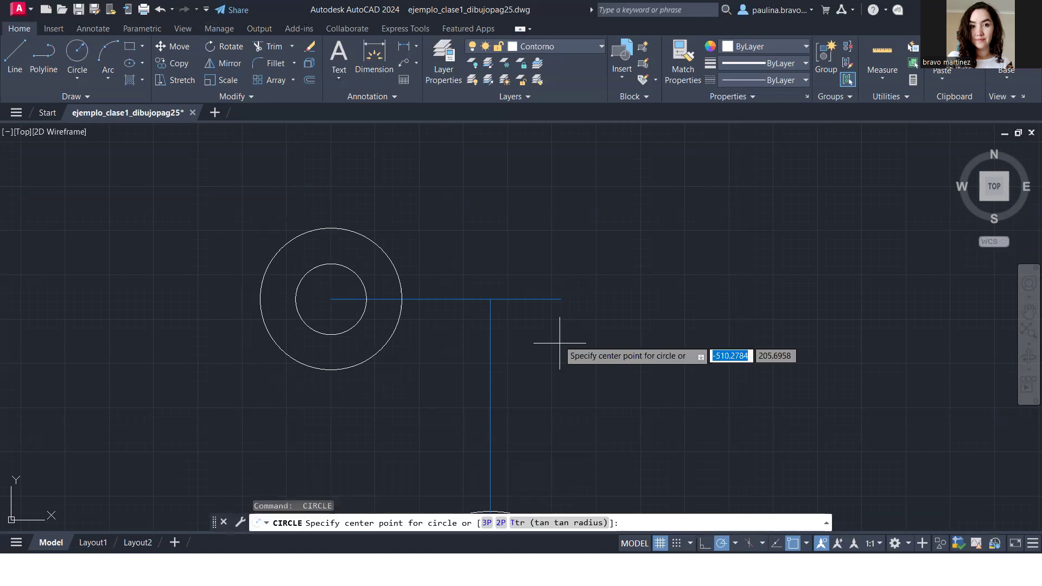
click(562, 299)
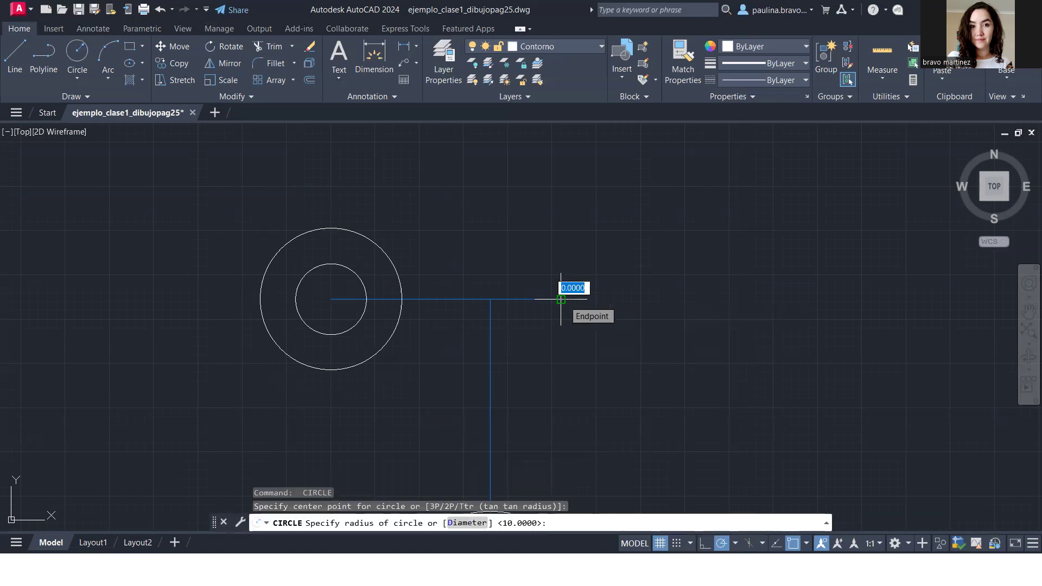
text(d)
key(Return)
text(24)
key(Return)
- Draw a concentric circle of diameter 54 around the diameter 24 circle
key(Return)
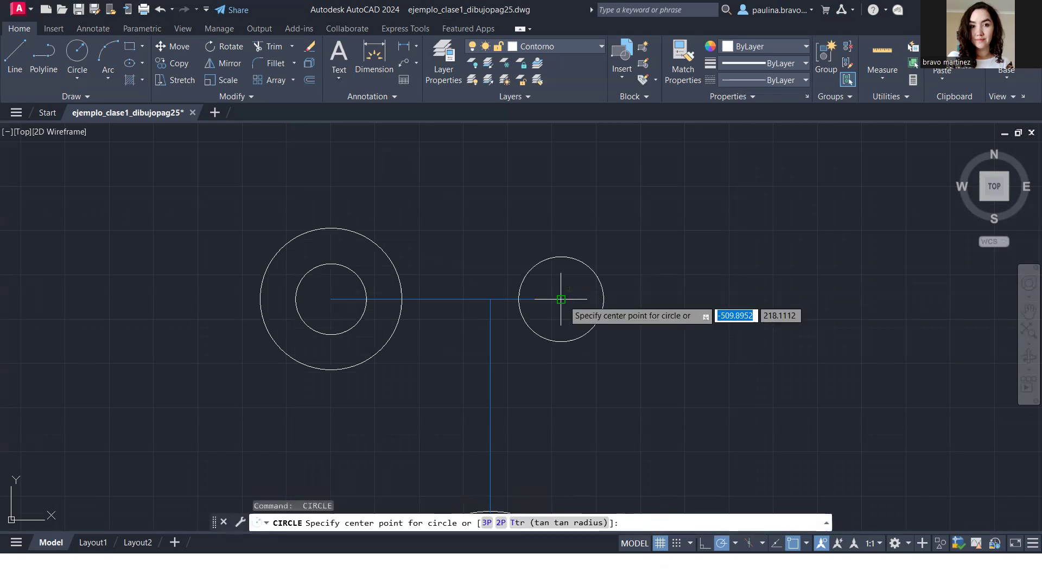
click(561, 299)
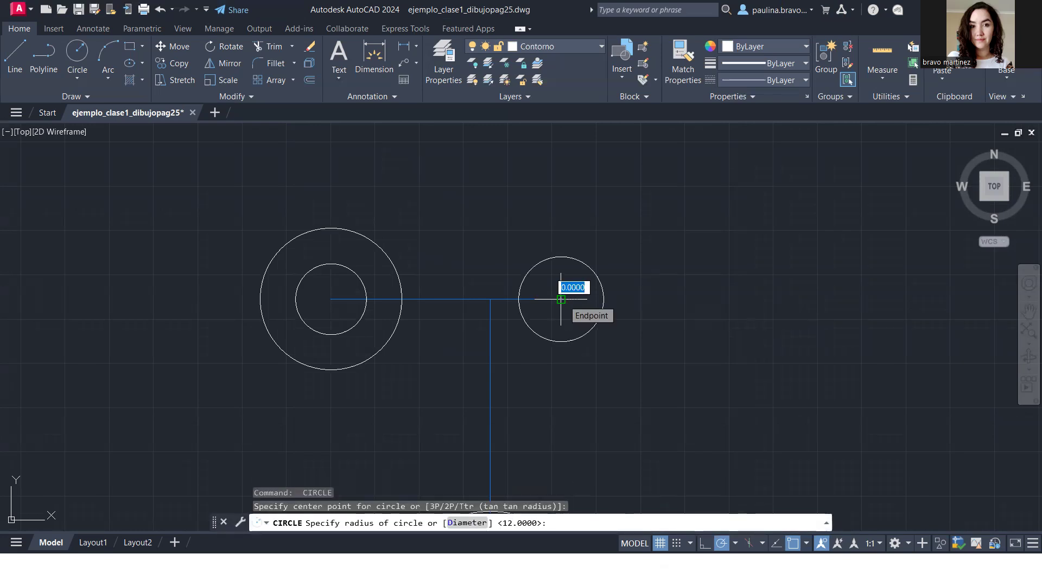
text(d)
key(Return)
text(54)
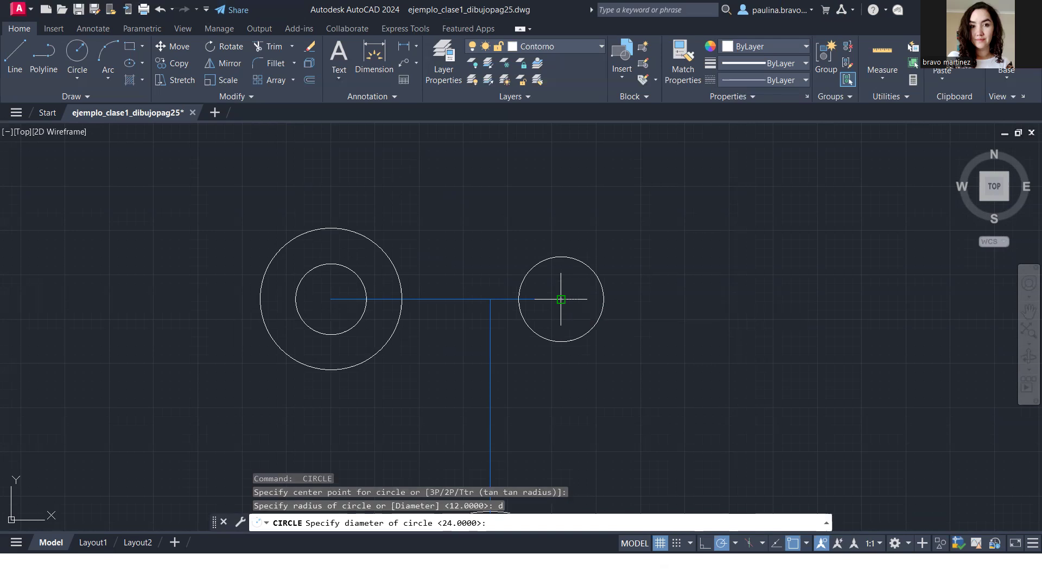
key(Return)
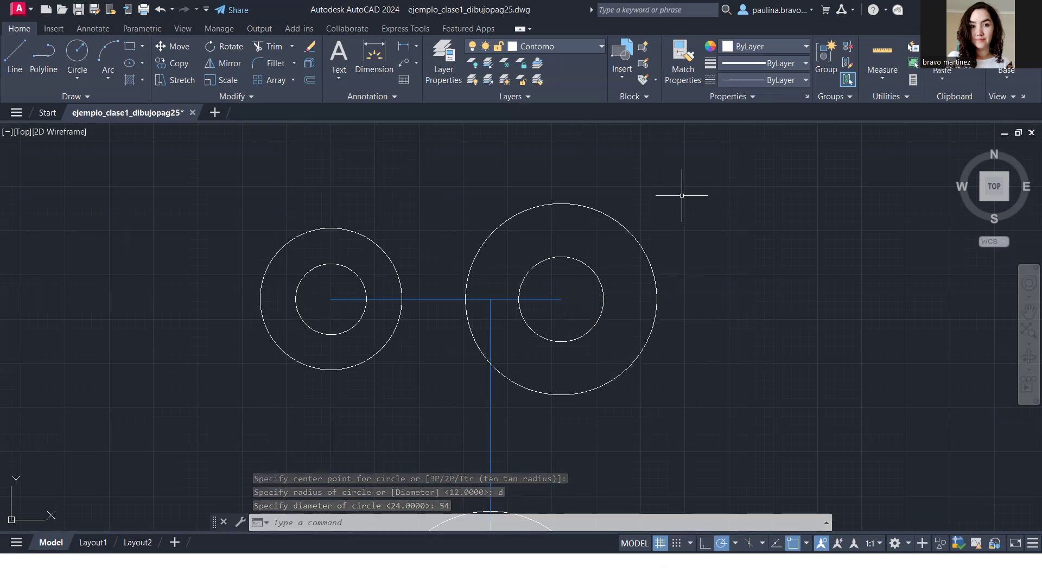
- Draw a Tan, Tan, Radius circle of radius 70 enclosing and tangent to the outer circles of the two upper pairs
click(78, 96)
click(82, 83)
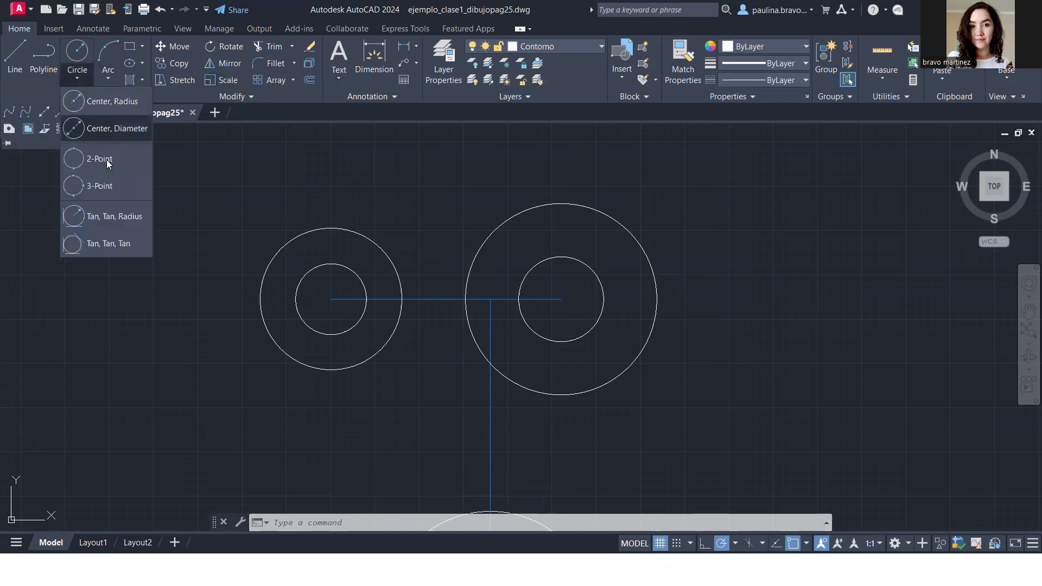
click(120, 217)
click(262, 275)
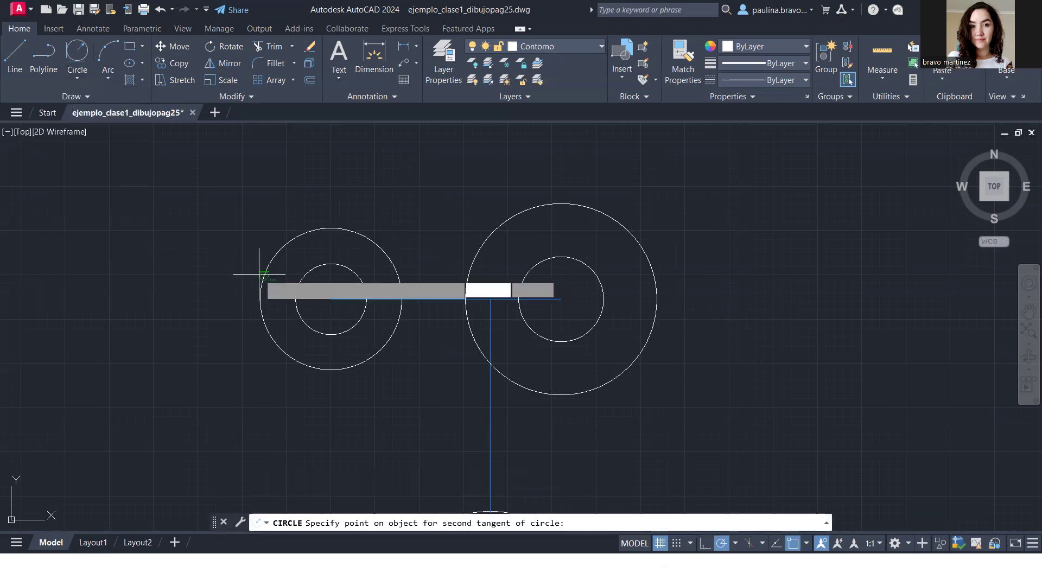
click(646, 256)
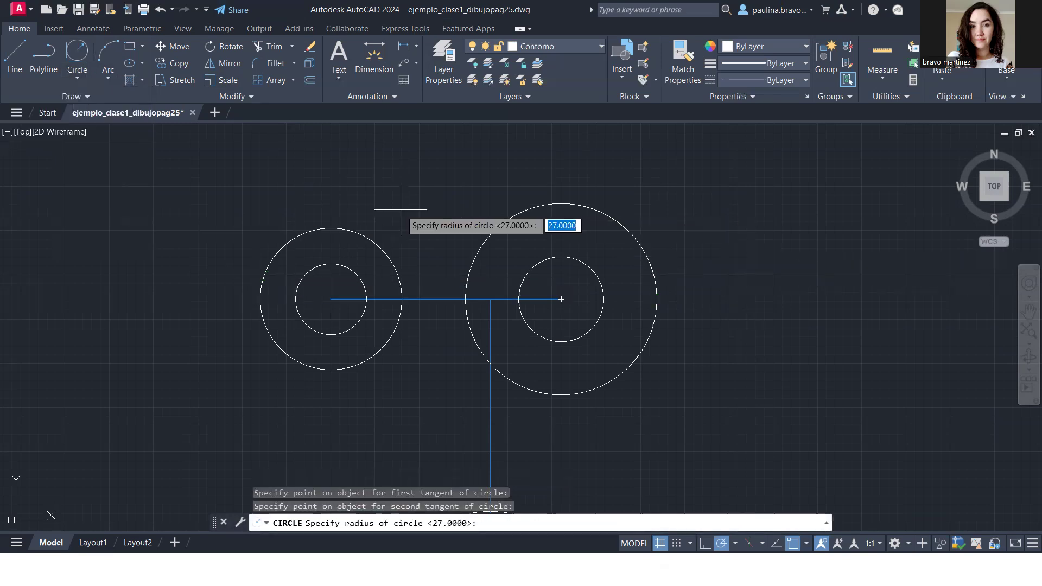
text(70)
key(Return)
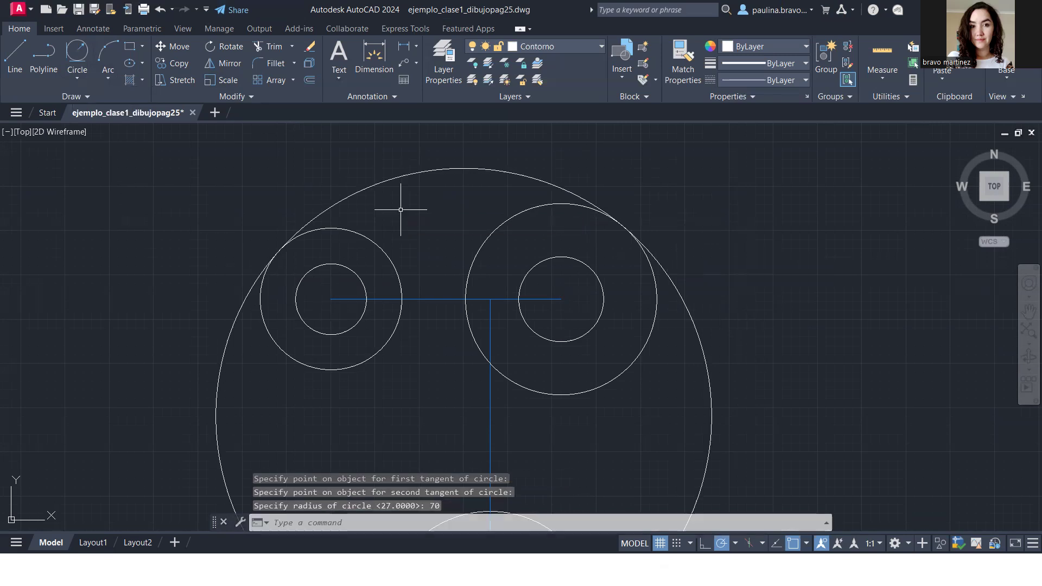
- Trim the sides of the radius 70 circle to keep its arc bridging the tops of the two upper outer circles
click(269, 49)
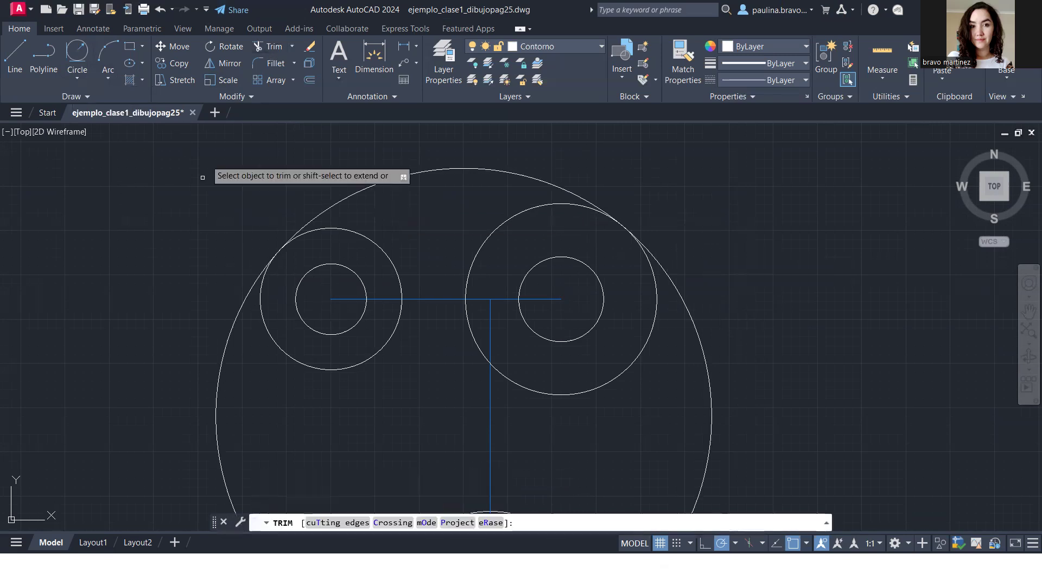
click(247, 299)
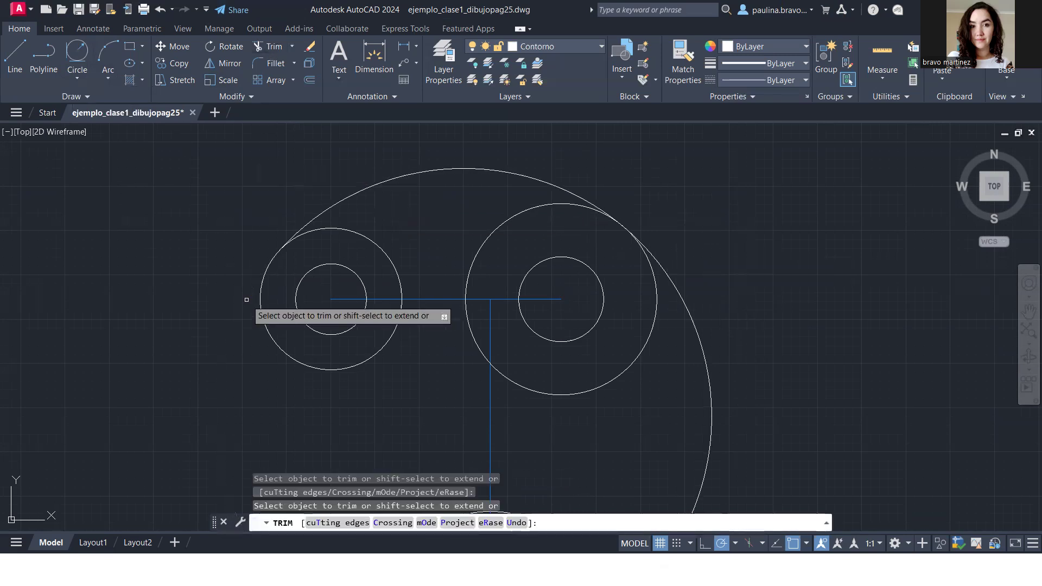
click(699, 338)
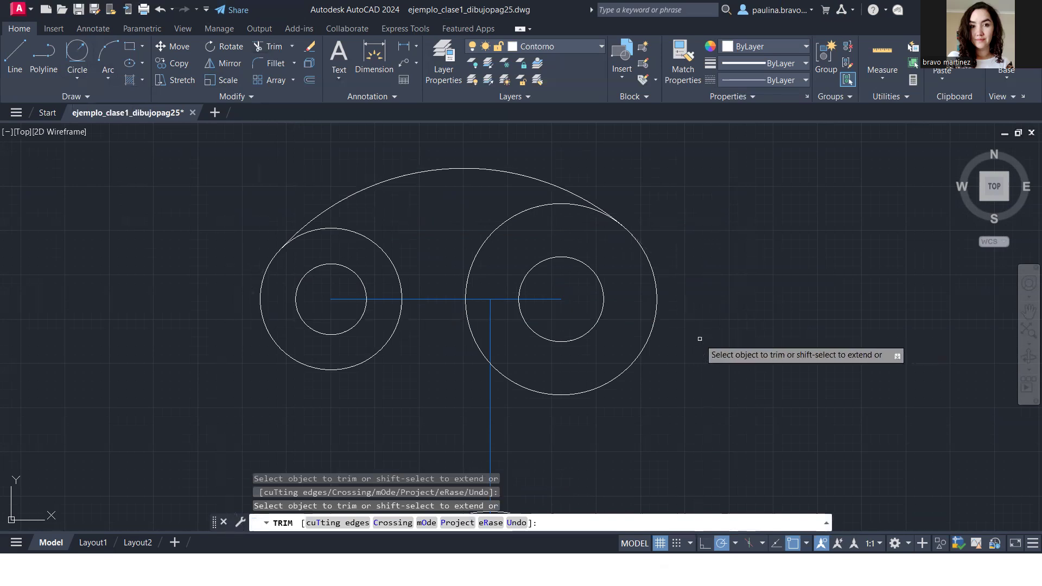
key(Escape)
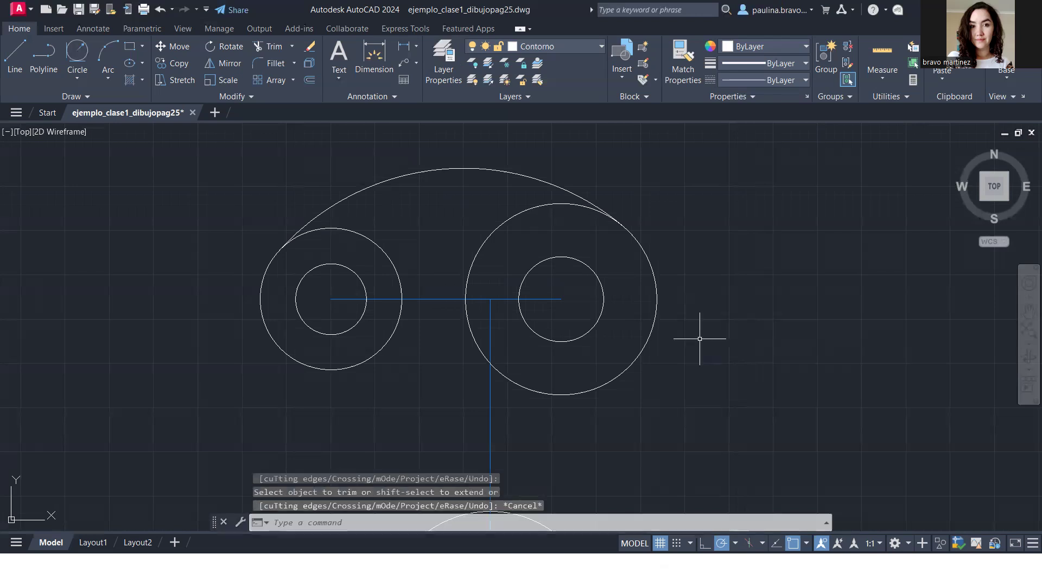
- Delete the leftover piece of the radius 70 circle that crosses the lower circles
scroll(846, 329, down, 6)
scroll(846, 330, up, 14)
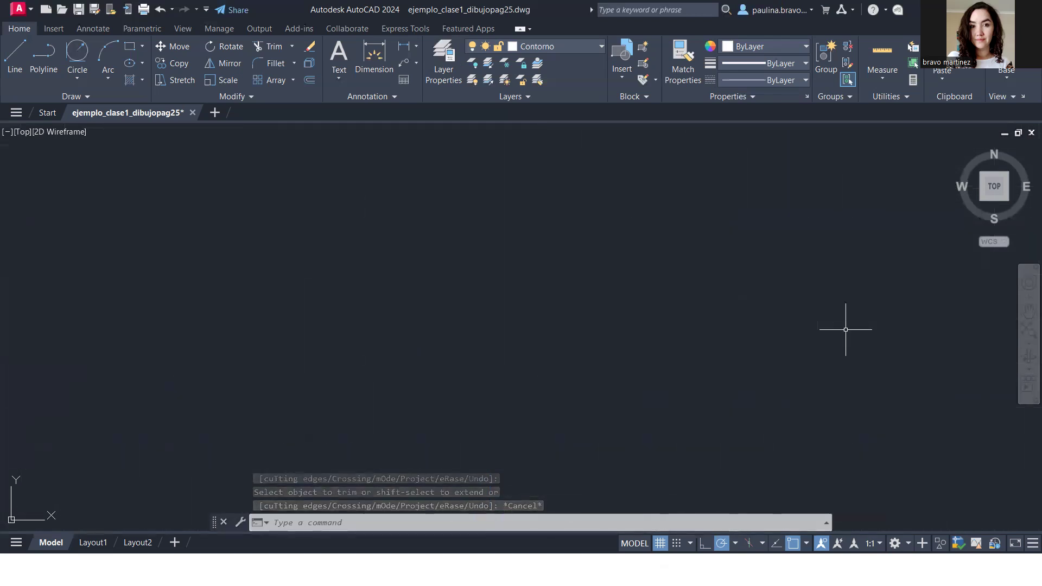
middle_click(843, 328)
middle_click(843, 329)
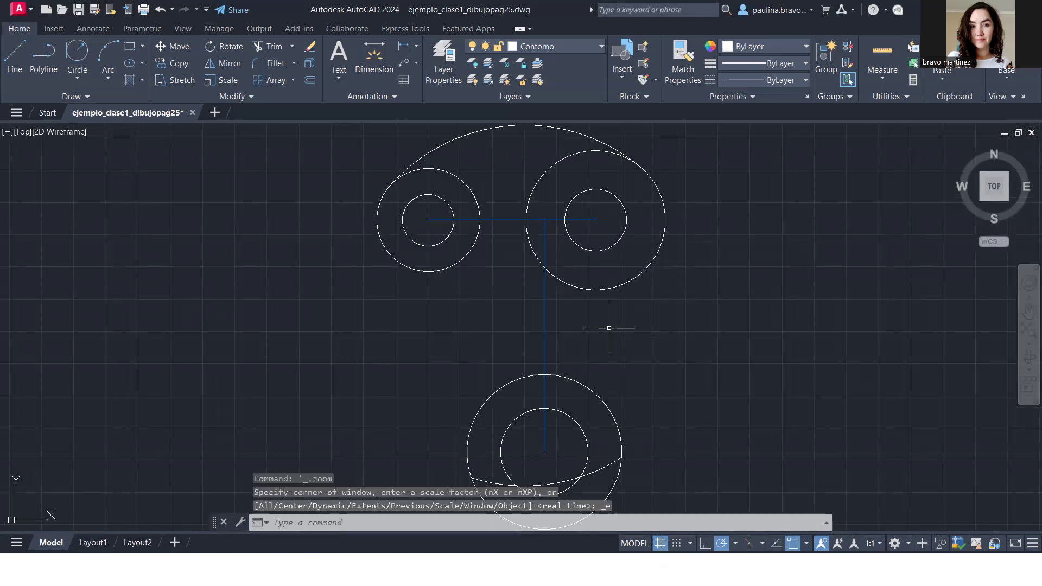
click(602, 469)
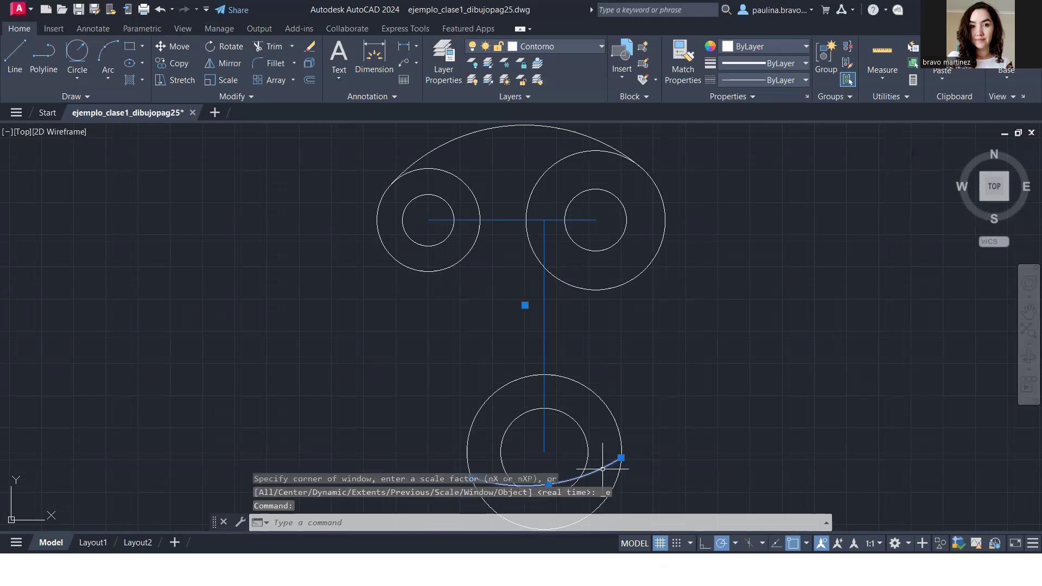
key(Delete)
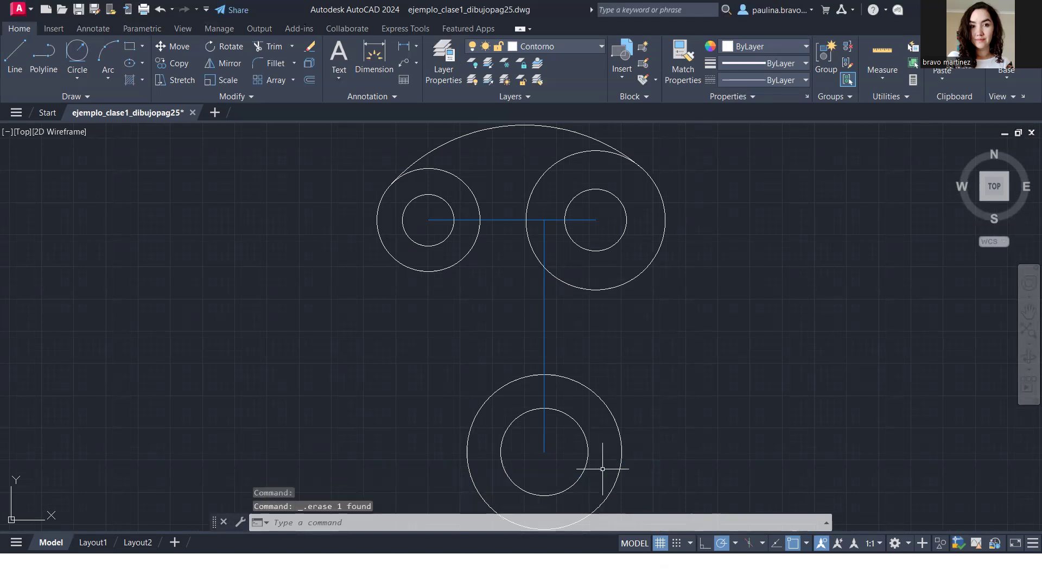
- Draw a Tan, Tan, Radius circle of radius 32 touching the right sides of the diameter 54 circle and the lower outer circle
click(78, 53)
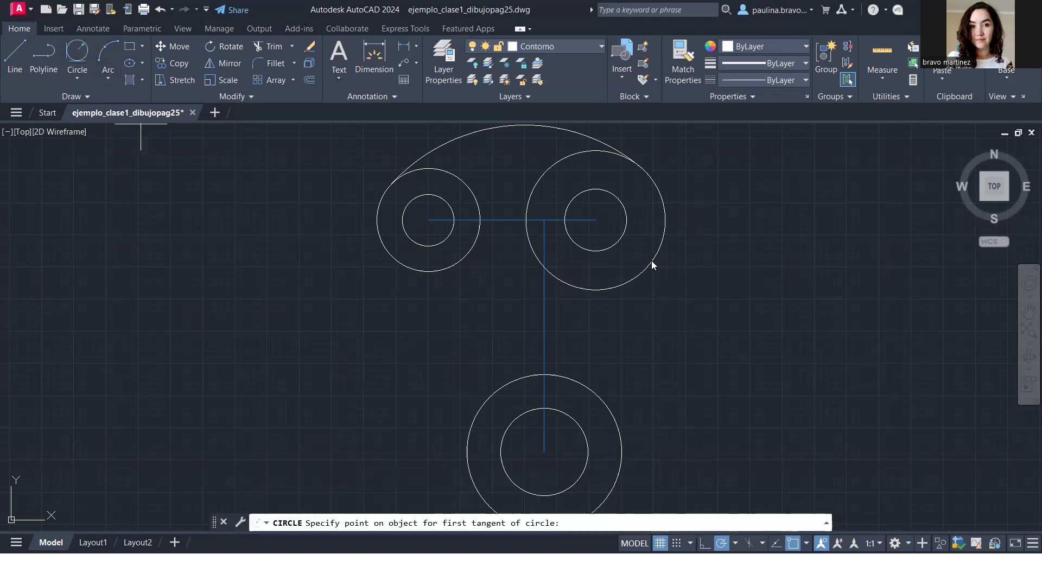
click(619, 284)
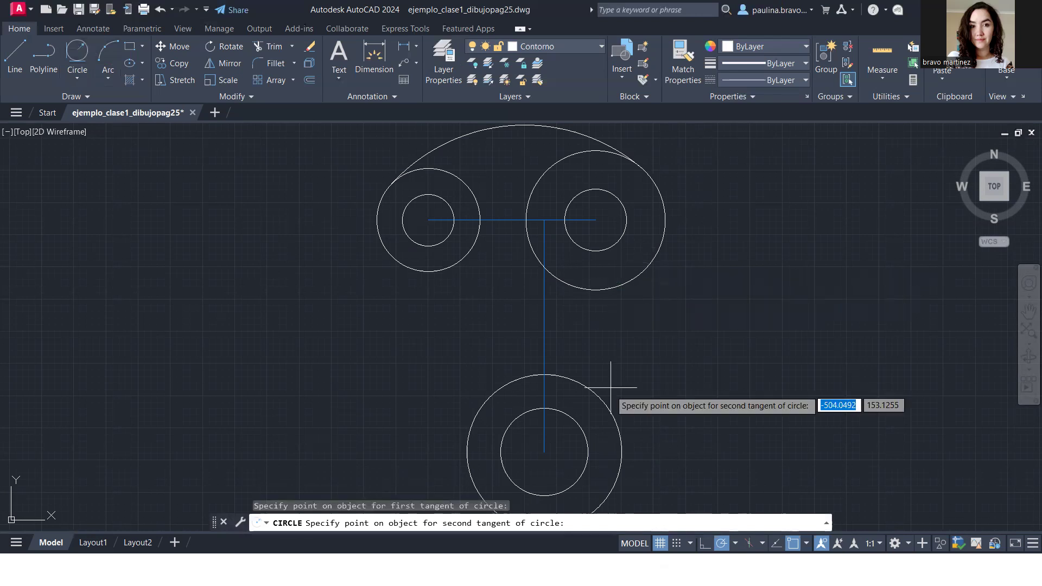
click(596, 397)
text(32)
key(Return)
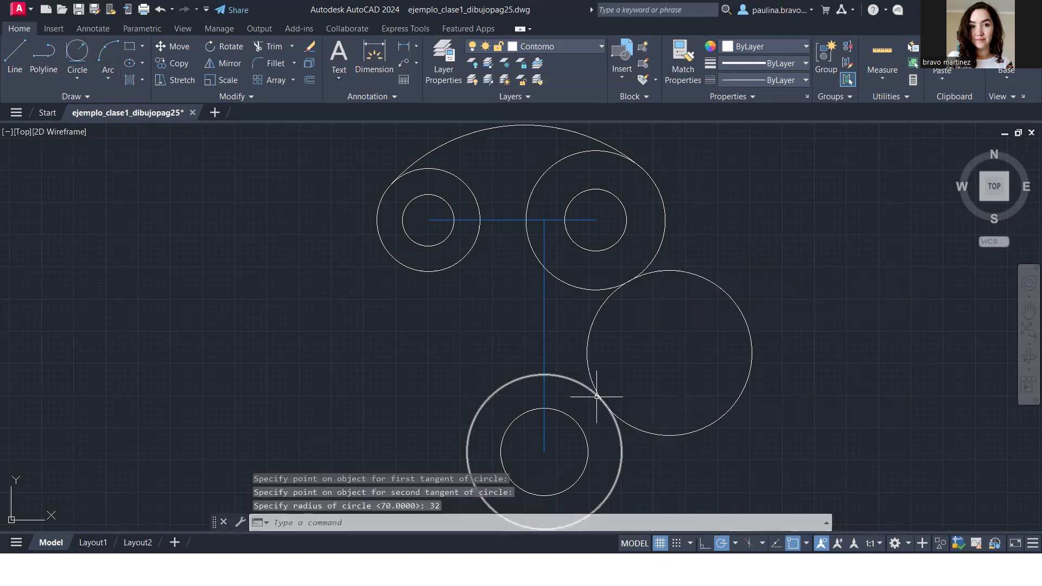
- Trim away the outer part of the radius 32 circle, leaving the concave arc between its two tangent points
click(262, 47)
mouse_move(714, 282)
mouse_down()
mouse_move(712, 291)
mouse_move(720, 286)
mouse_up()
key(Escape)
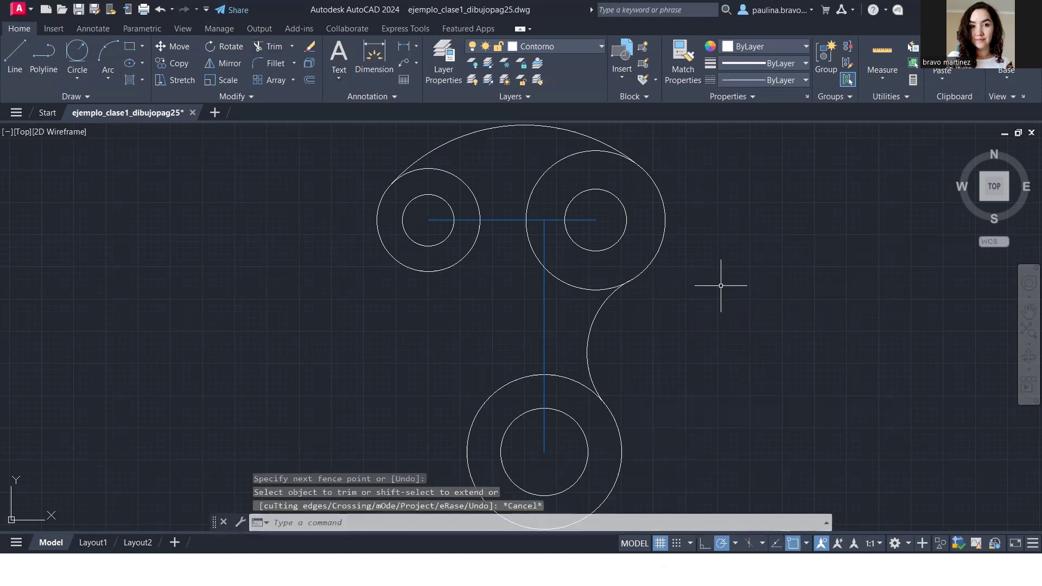
- Turn off the Endpoint, Midpoint, Center, Node, Quadrant, Intersection and Apparent Intersection object snaps, keeping Tangent on
click(807, 545)
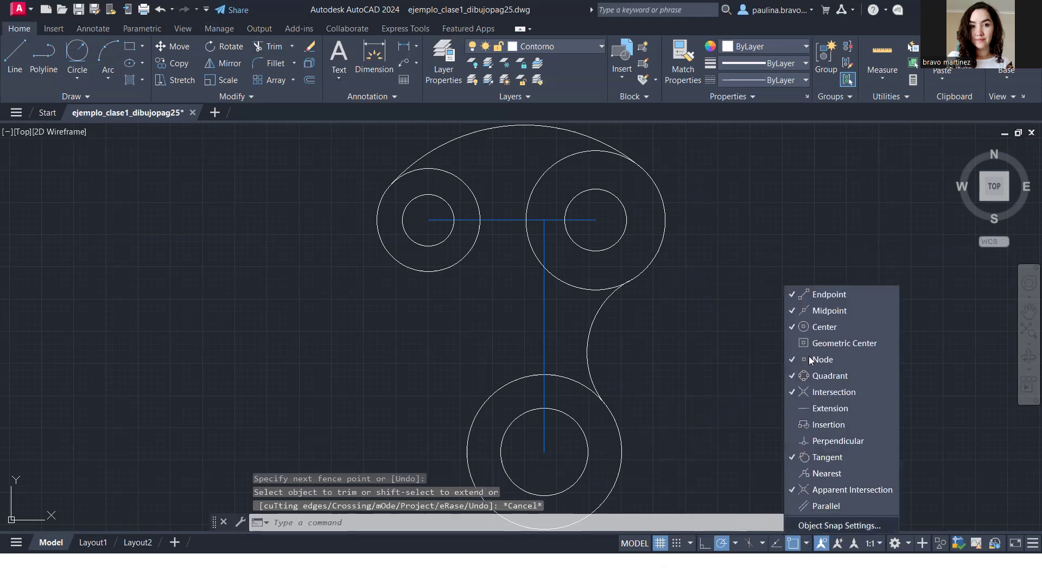
click(817, 327)
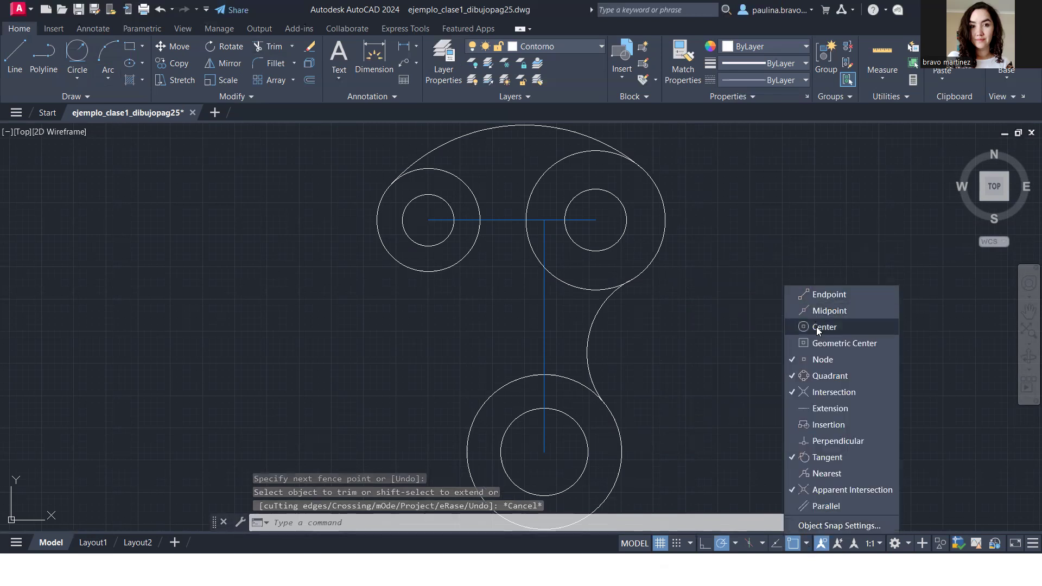
click(821, 359)
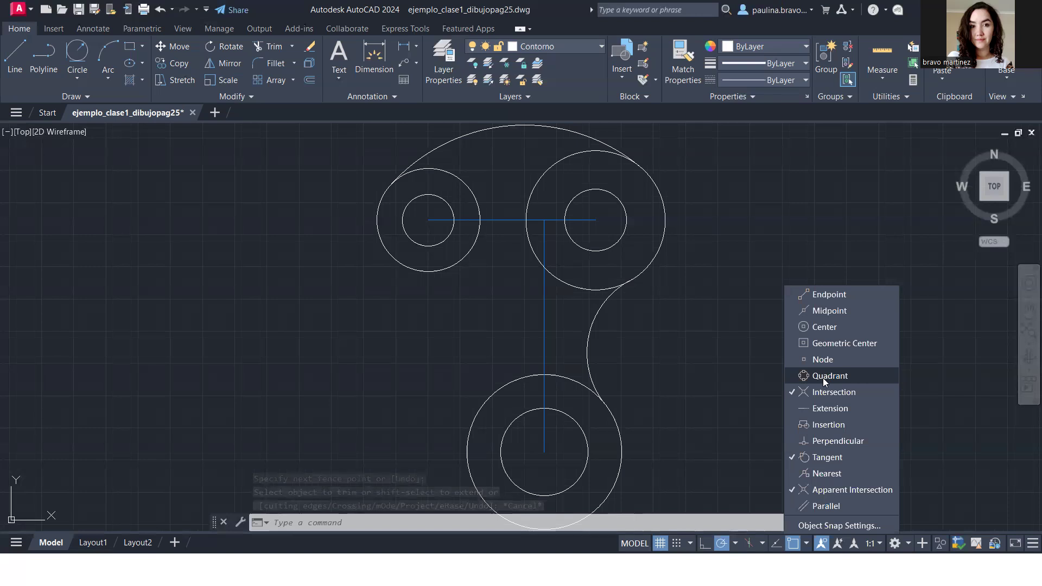
click(822, 377)
click(825, 391)
click(837, 490)
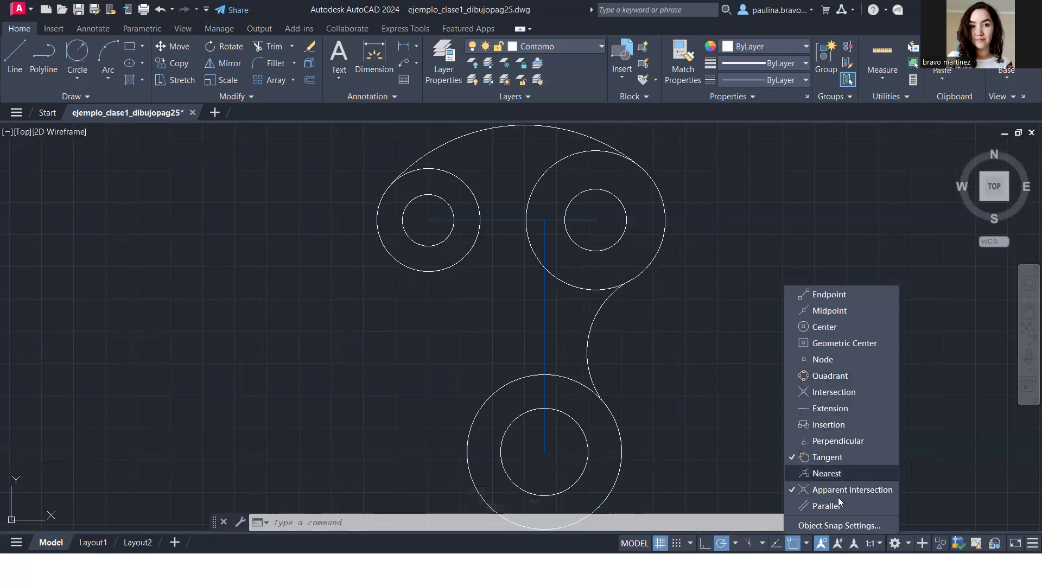
- Draw a line tangent to the right sides of the upper-left outer circle and the lower outer circle
click(15, 54)
click(473, 191)
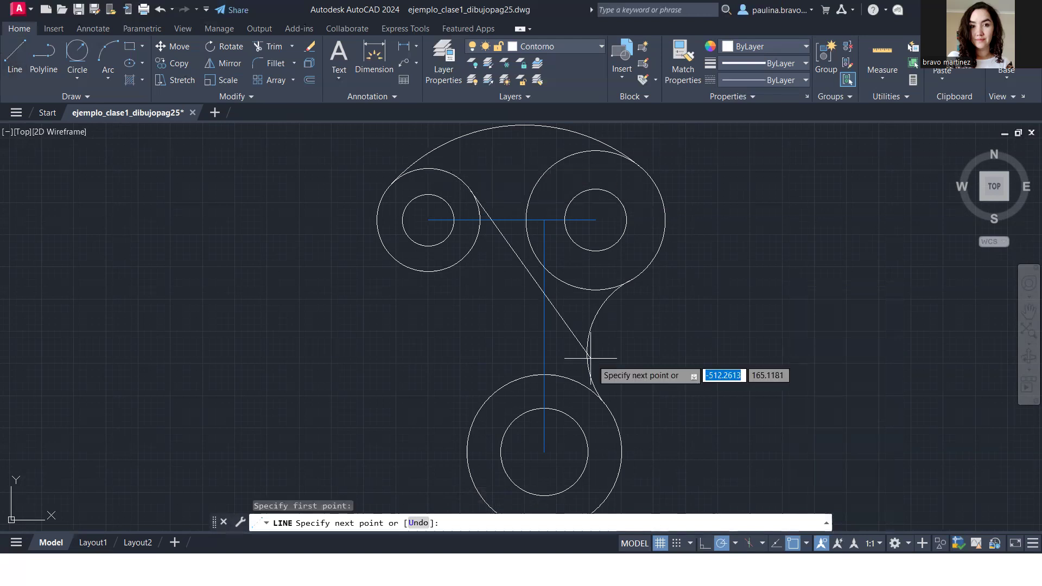
click(608, 411)
key(Return)
- Draw a line tangent to the left sides of the upper-left outer circle and the lower outer circle
key(Return)
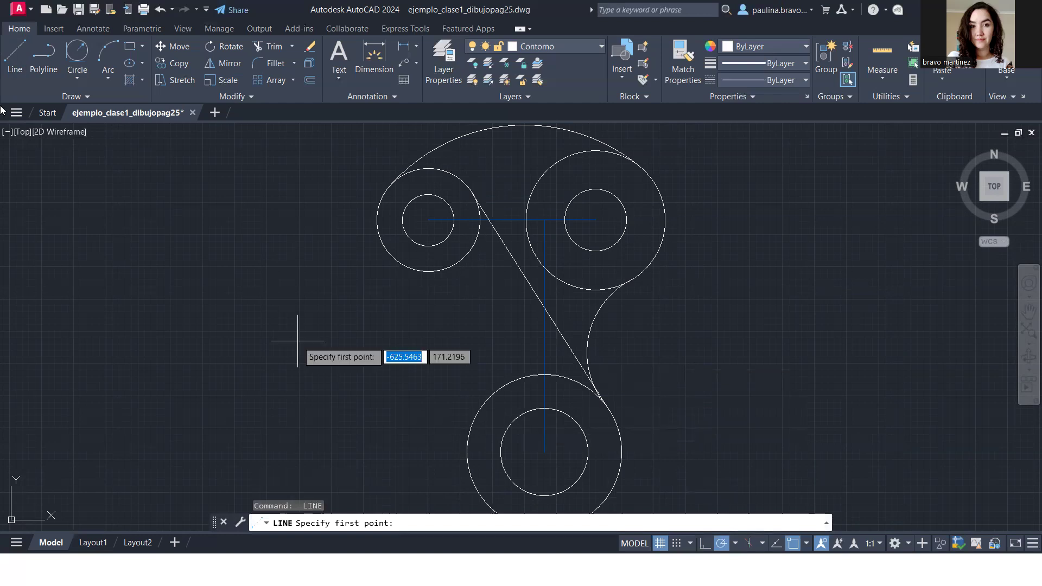
click(376, 231)
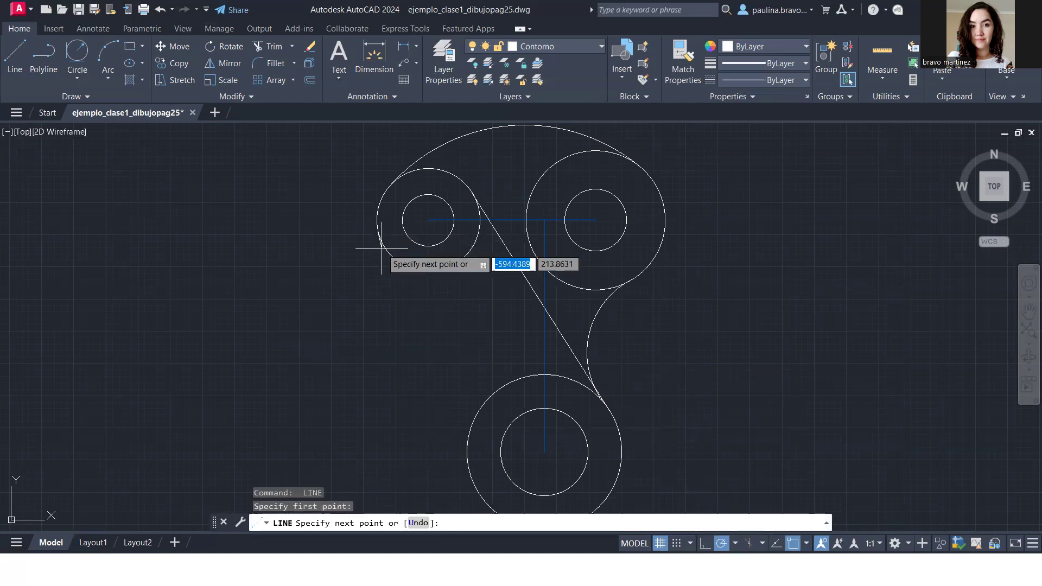
click(479, 495)
key(Return)
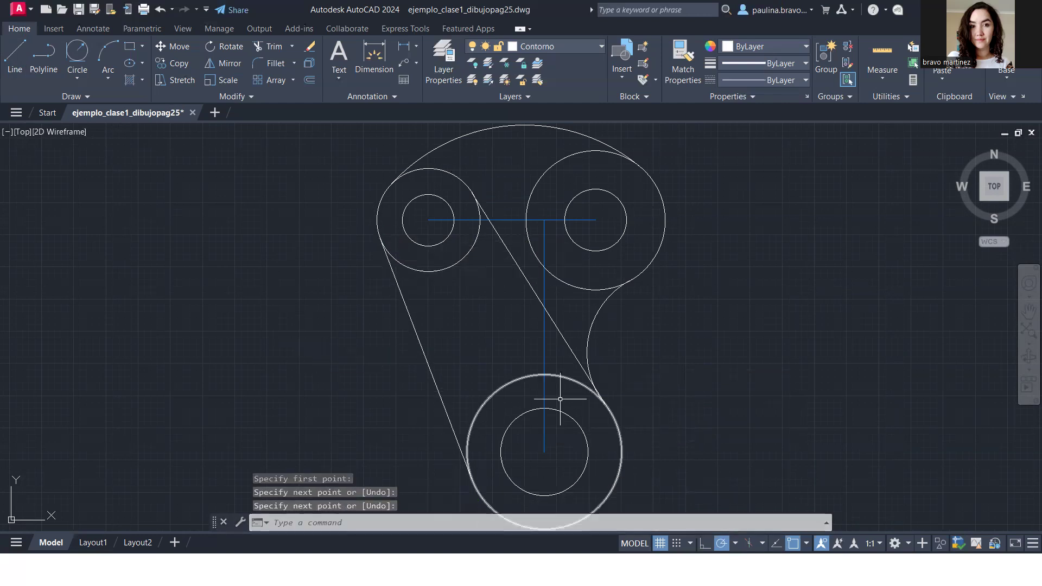
- Trim away the inner arcs of the upper-left and lower outer circles between the two straight tangent lines, leaving the arm's outline
click(274, 46)
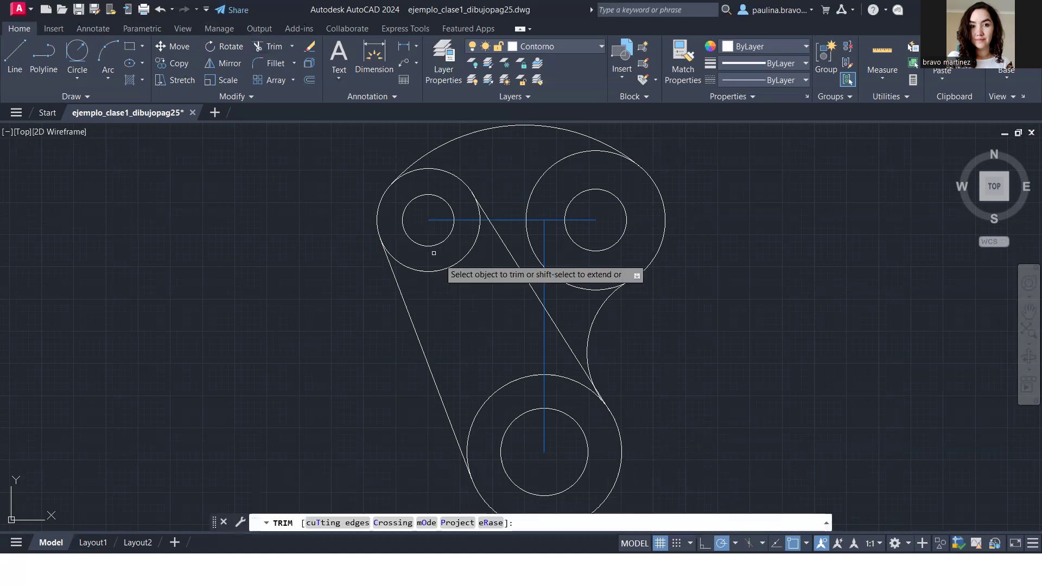
click(445, 267)
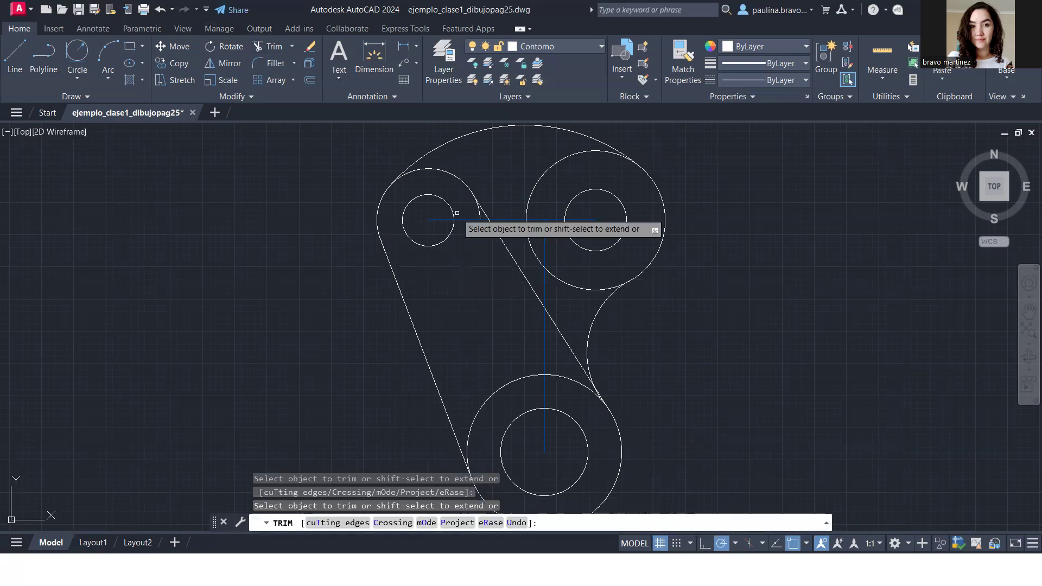
click(475, 213)
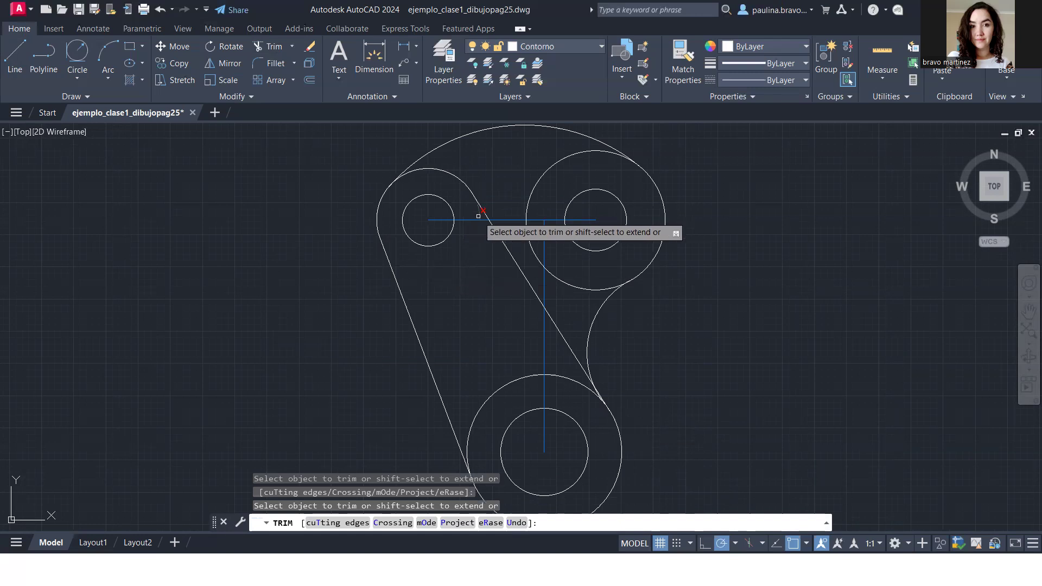
click(560, 377)
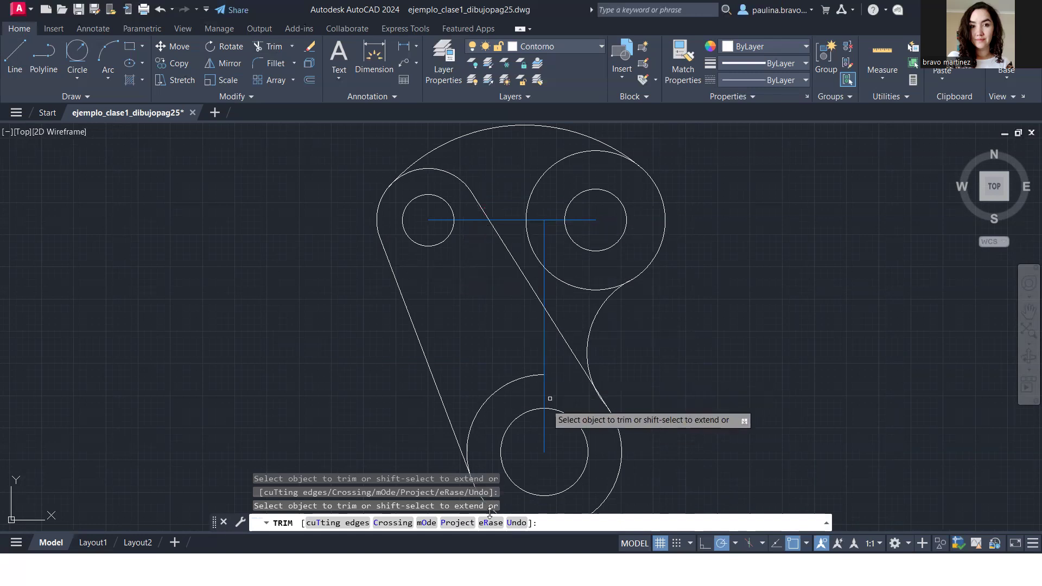
click(483, 412)
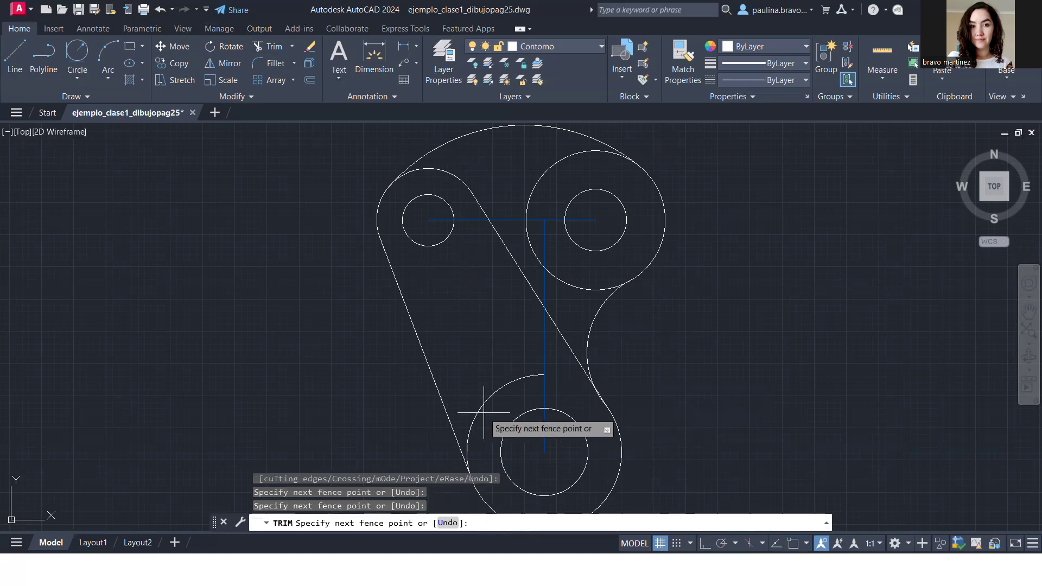
key(Return)
key(Escape)
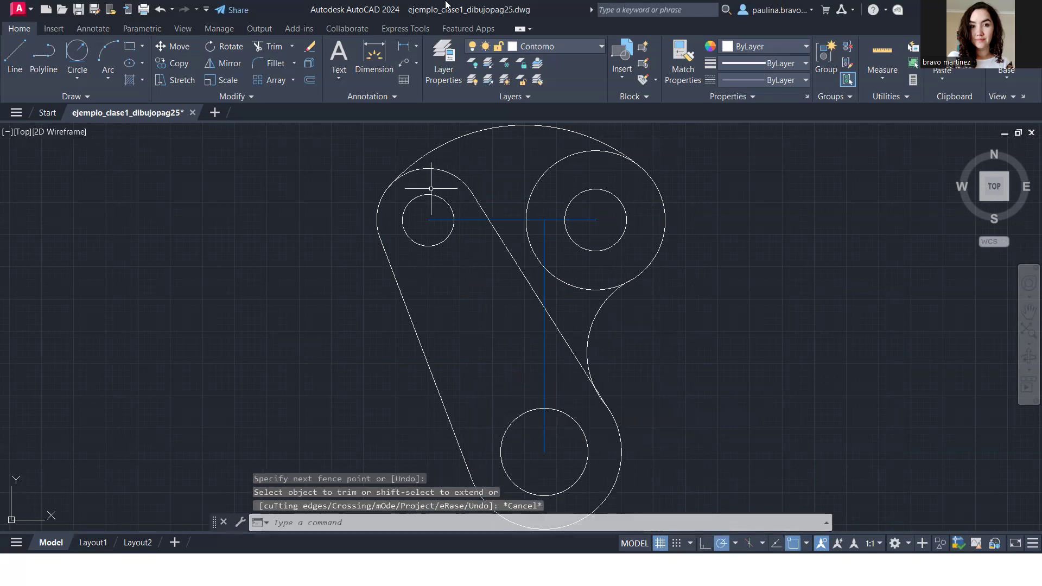
- Turn off the auxiliar layer to hide the construction lines
click(572, 46)
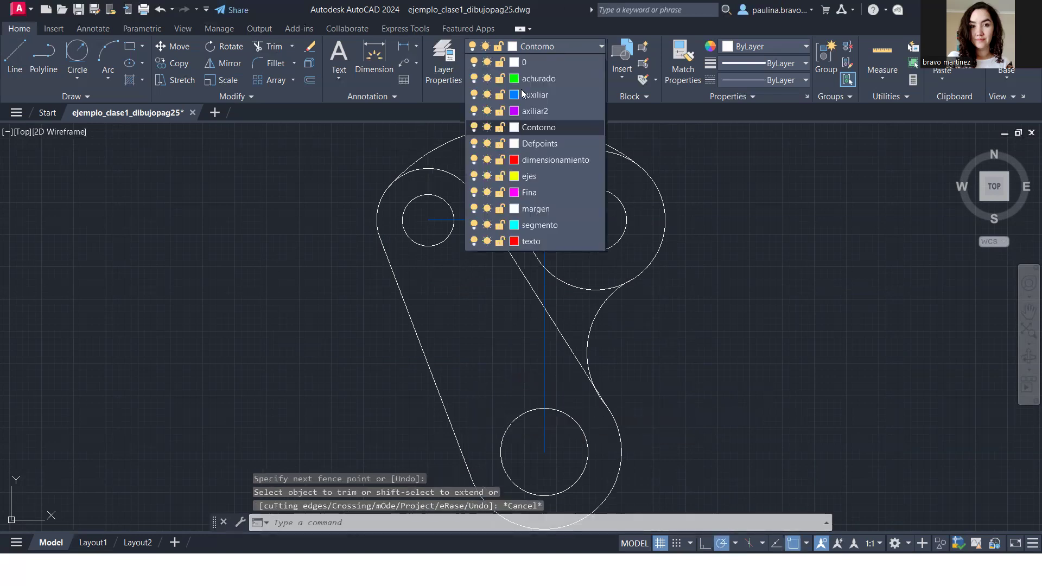
click(473, 95)
click(473, 95)
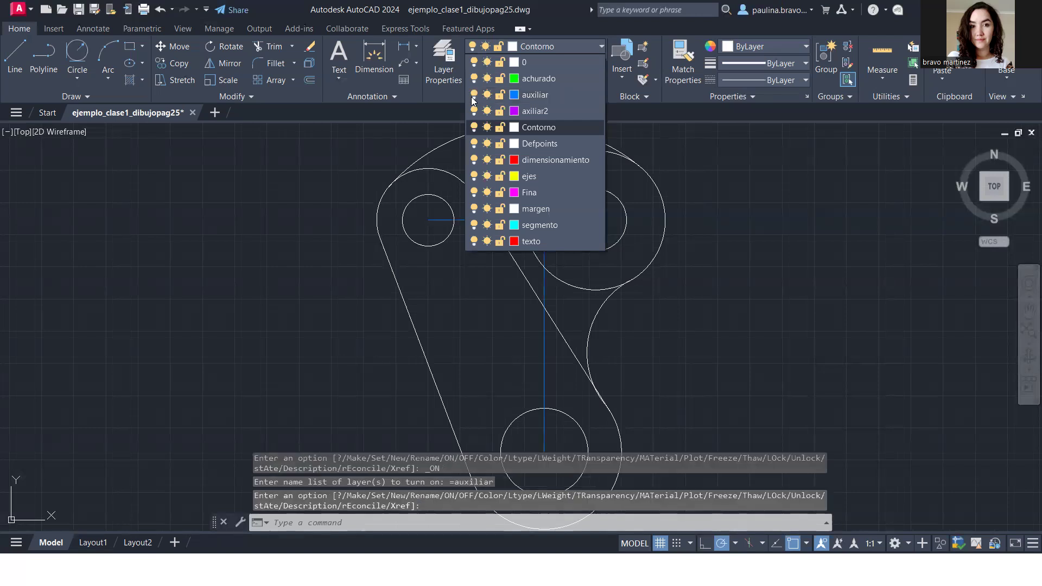
click(473, 95)
click(816, 263)
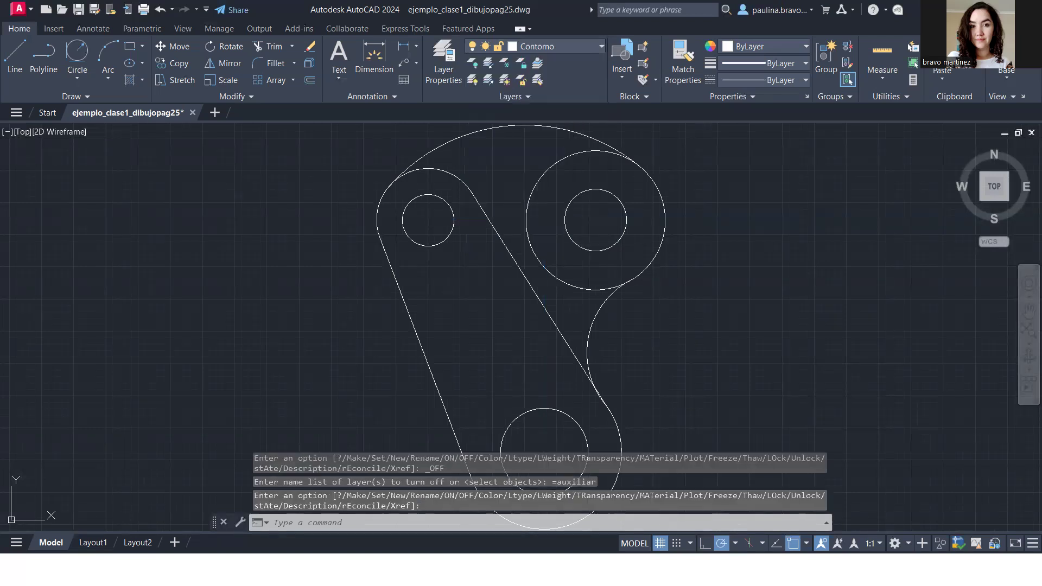
- Hatch the arm between the two tangent lines with the ANSI31 pattern, leaving its two inner holes unfilled
scroll(726, 300, down, 2)
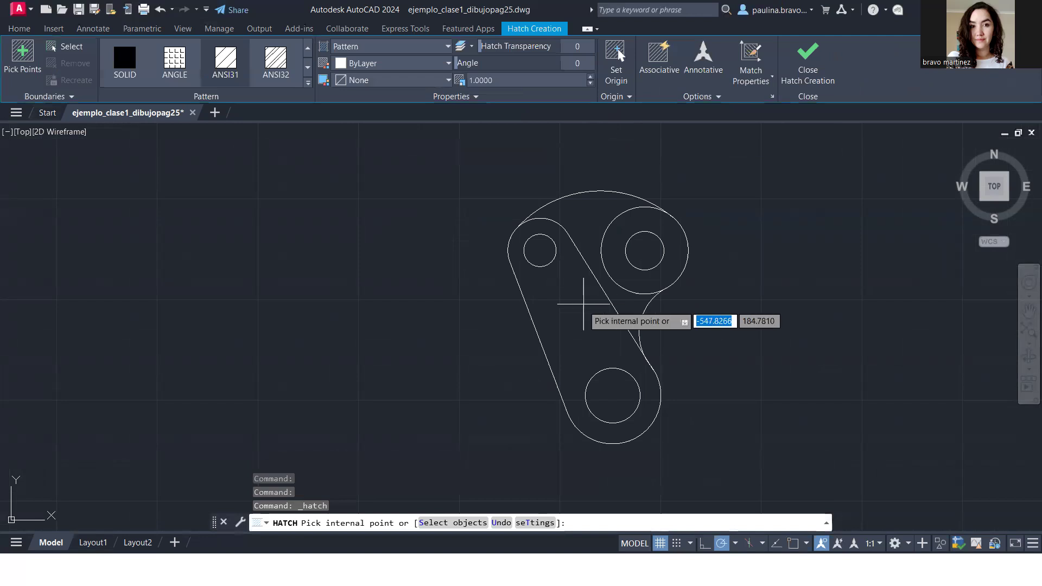
click(580, 310)
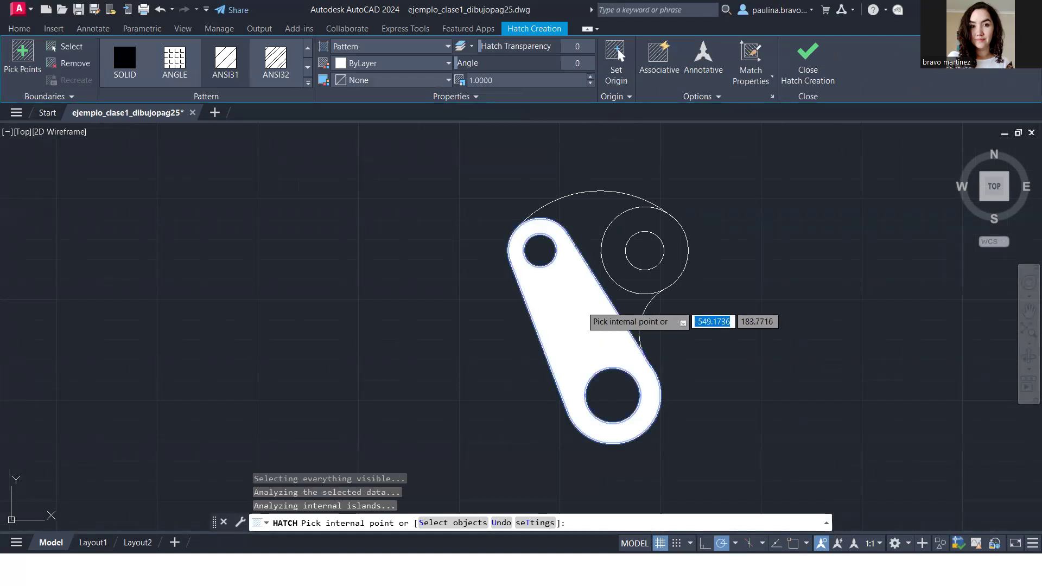
click(225, 60)
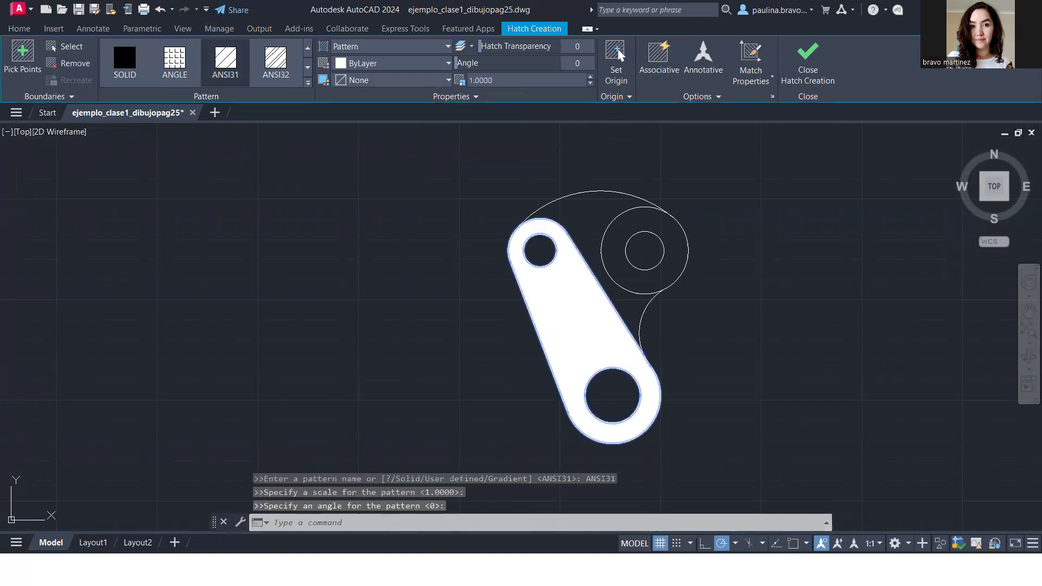
key(Escape)
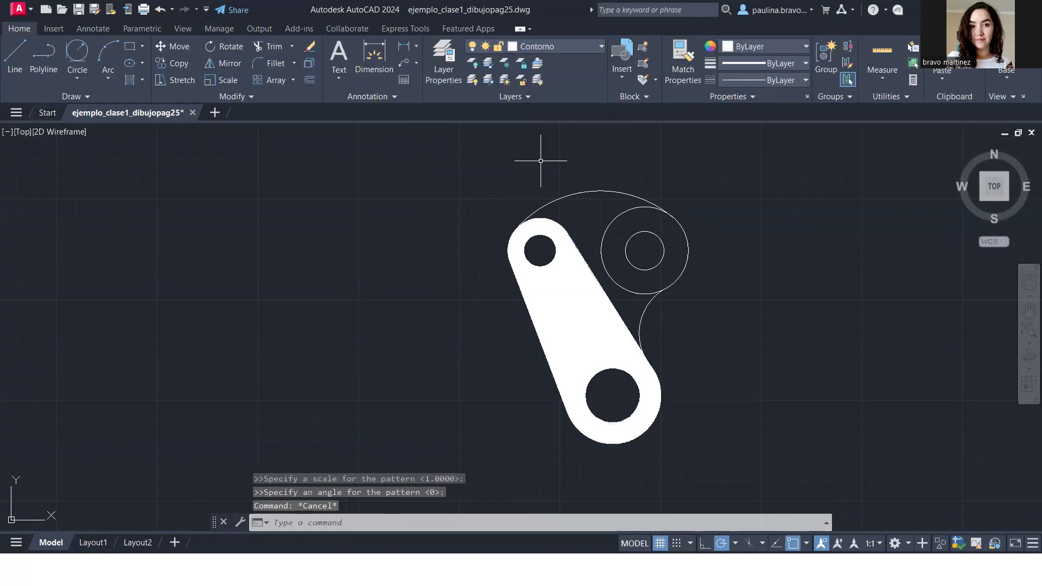
- Set the arm hatch's pattern scale to 50
click(576, 288)
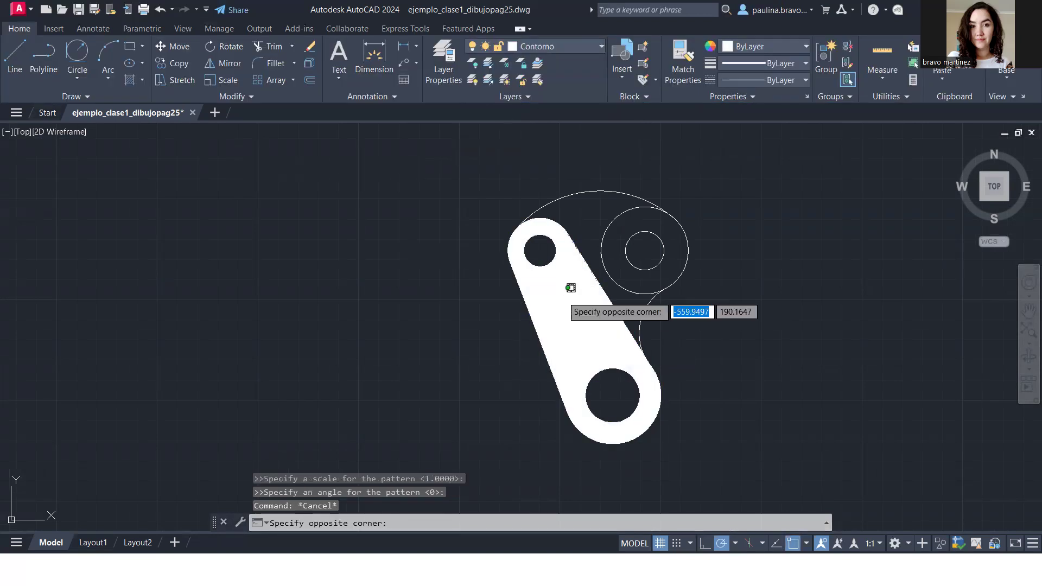
click(558, 298)
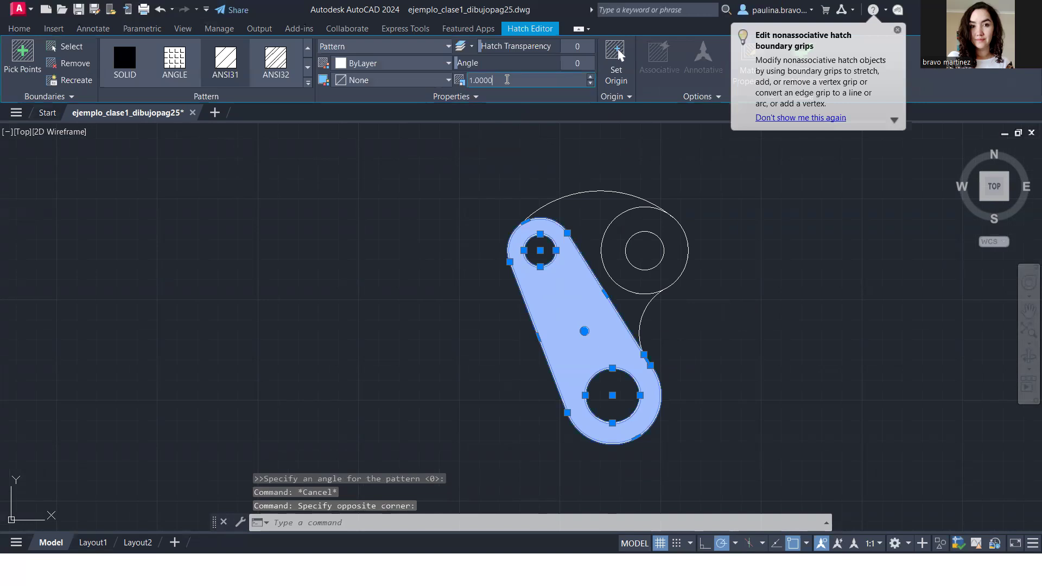
text(50)
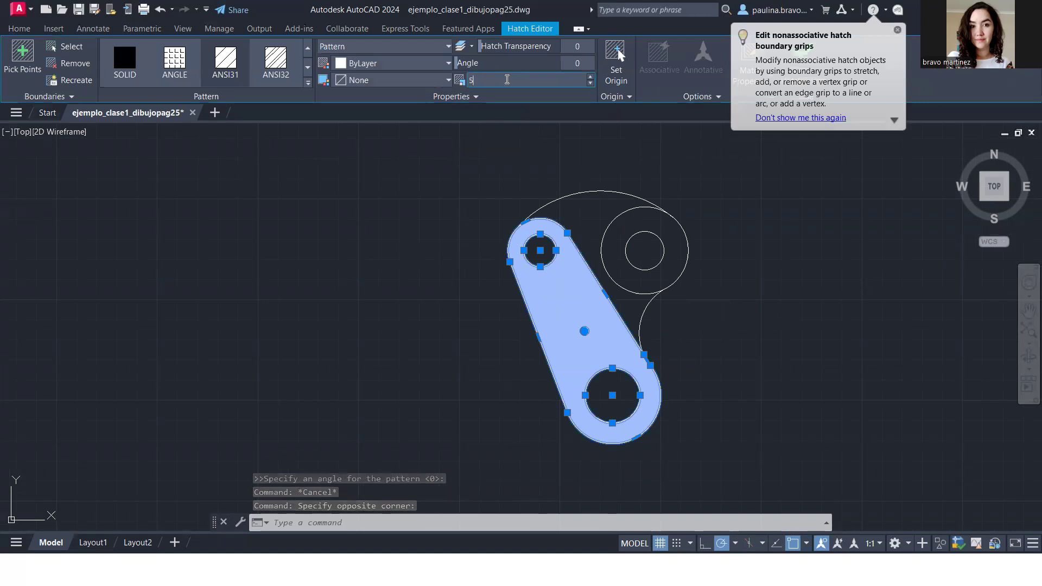
key(Return)
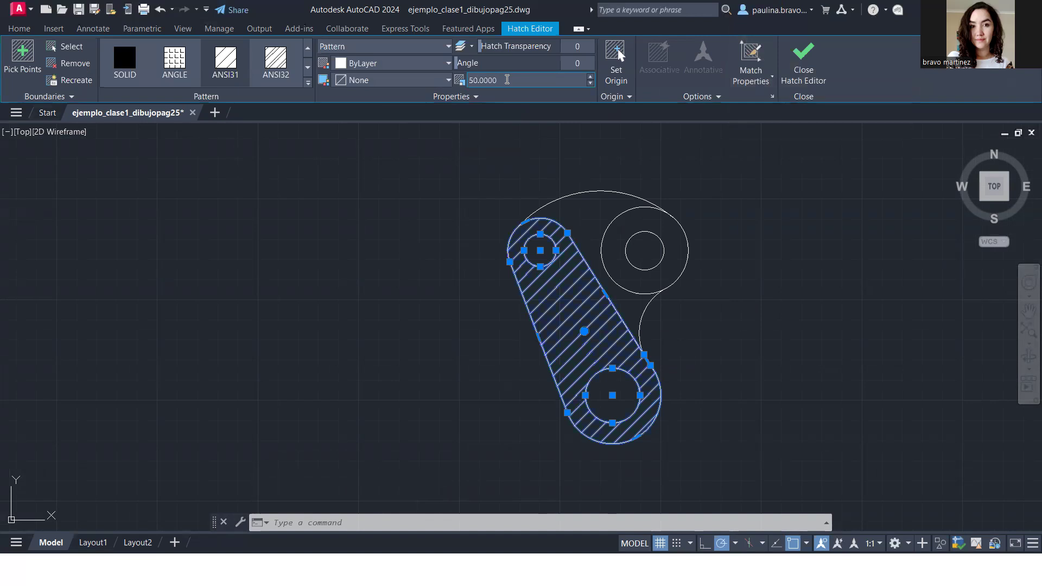
click(806, 59)
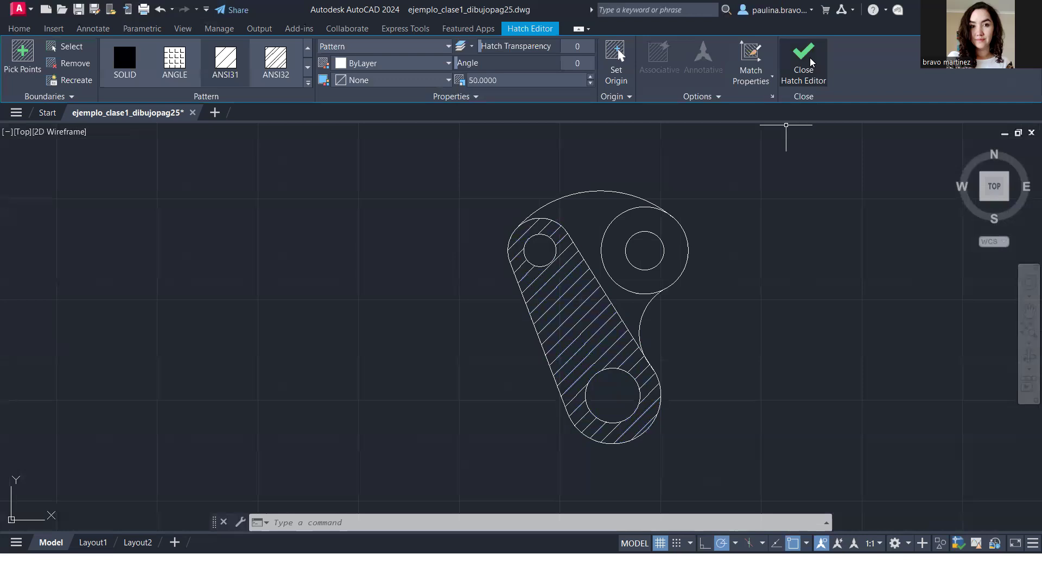
- Assign the arm's hatch to the achurado layer
click(574, 347)
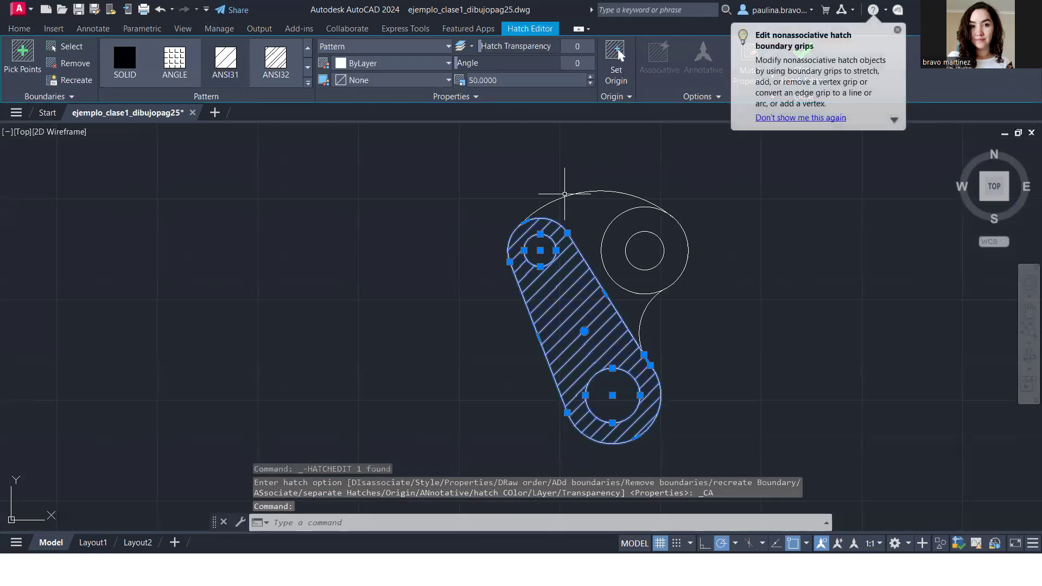
click(468, 101)
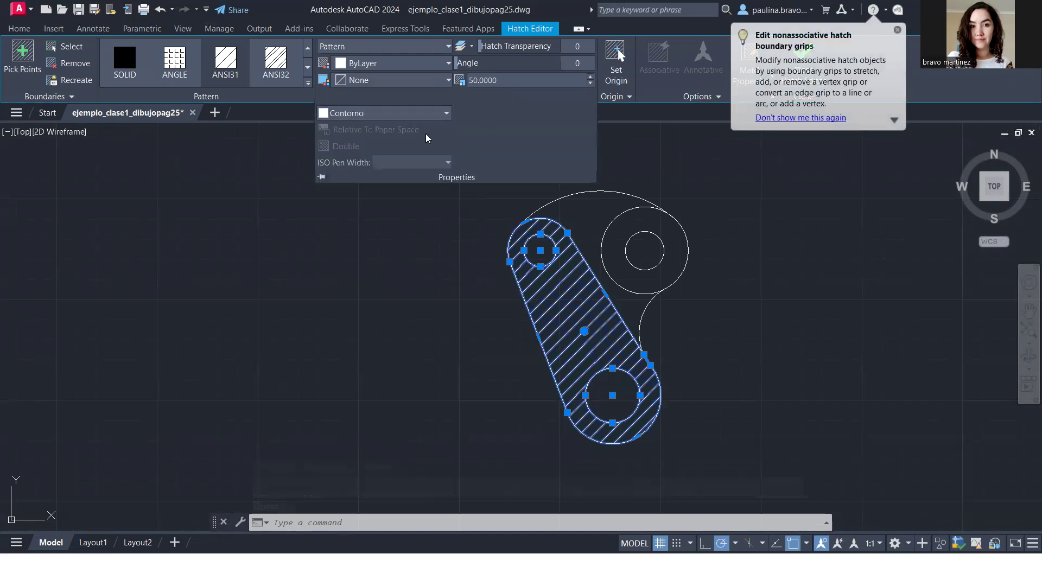
click(446, 113)
click(395, 143)
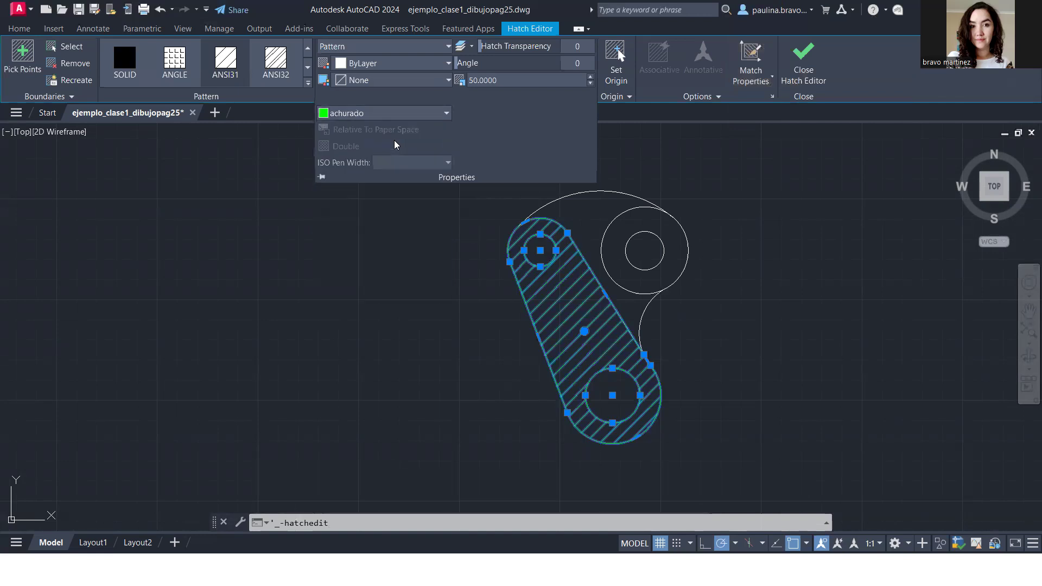
key(Escape)
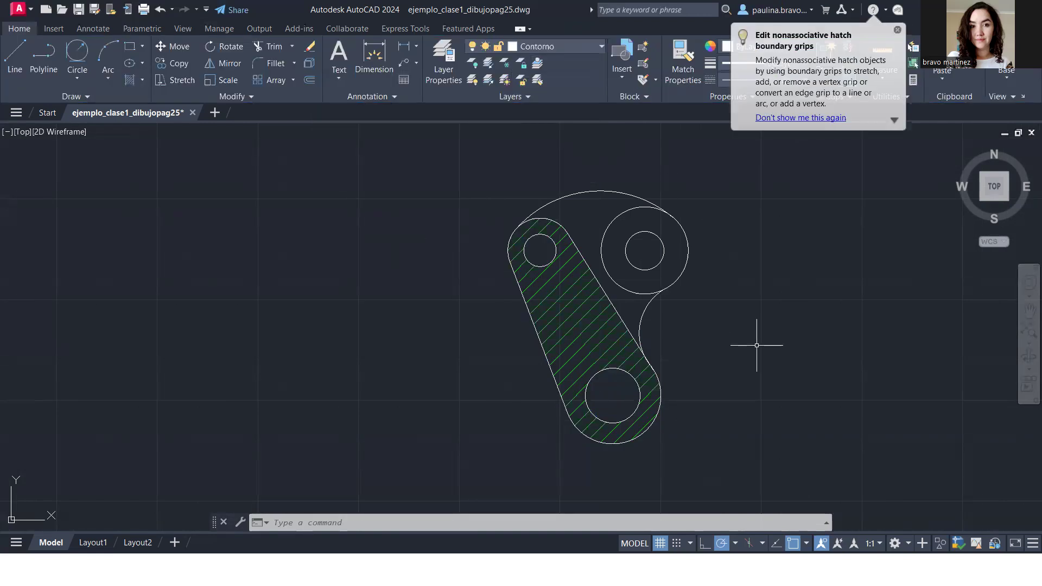
- Make ejes the current layer and turn on the Endpoint, Midpoint, Center, Node, Quadrant, Intersection and Perpendicular object snaps
click(558, 46)
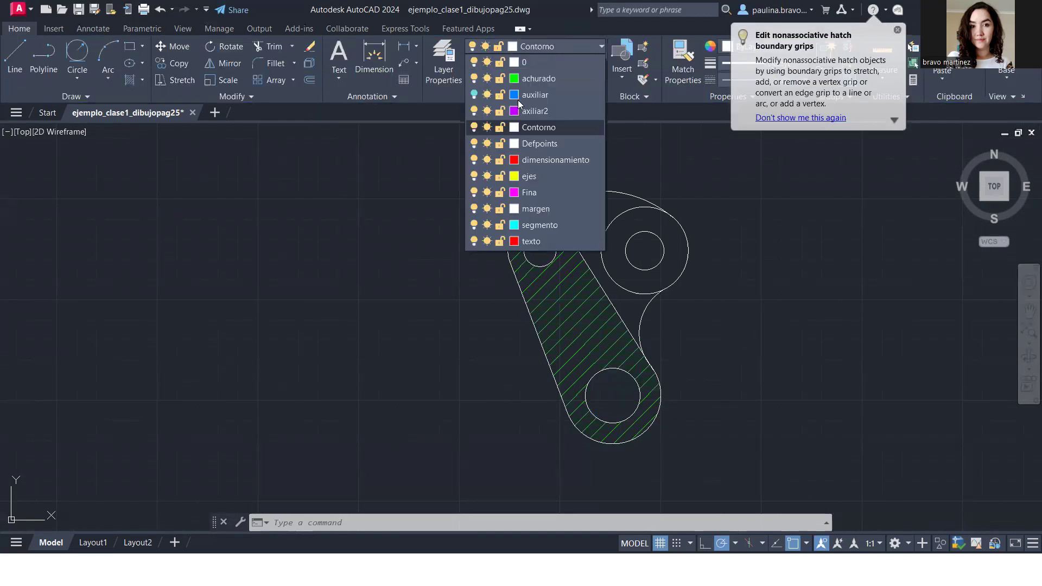
click(544, 174)
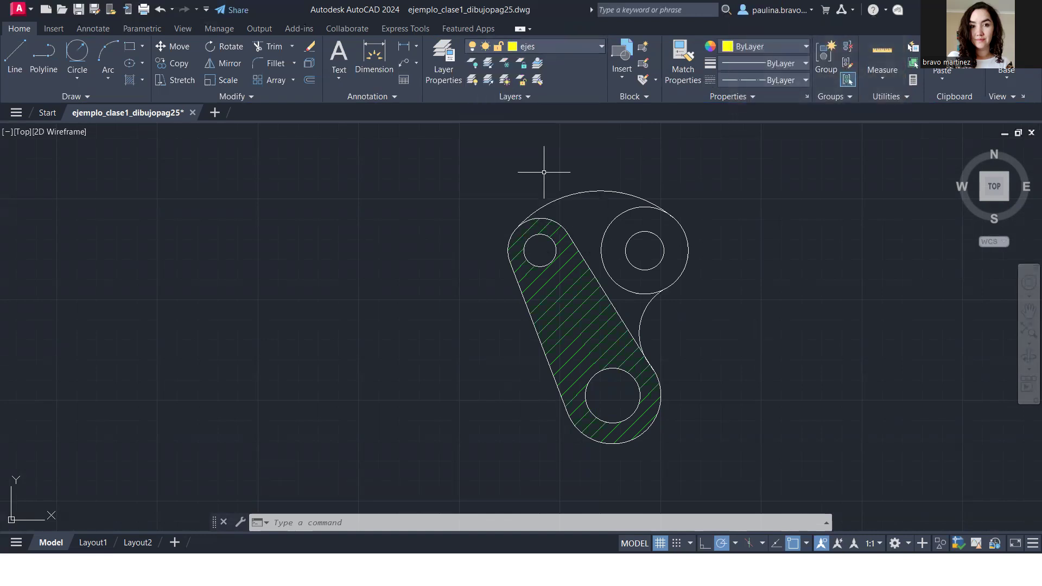
click(23, 47)
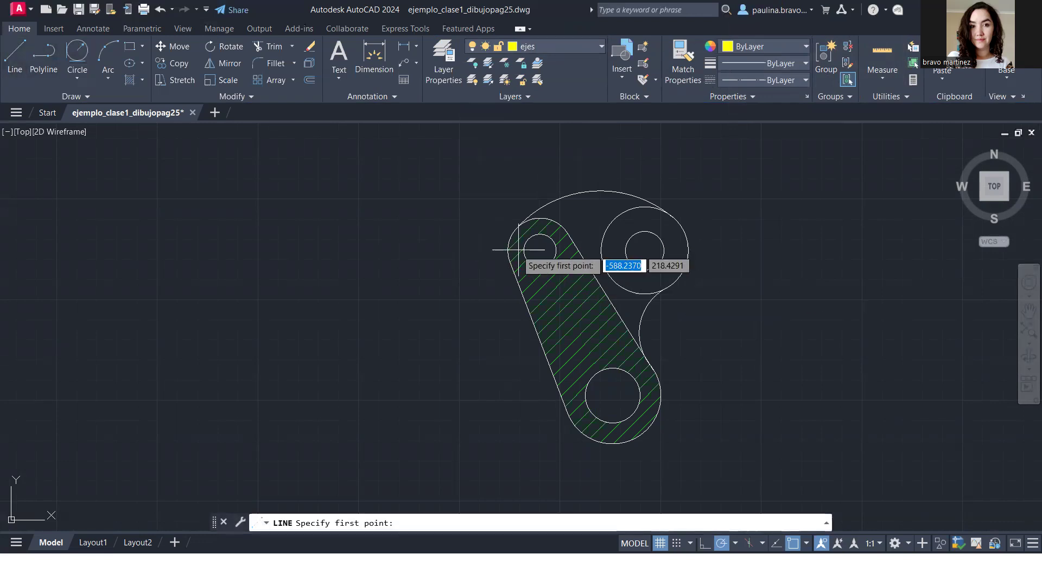
click(807, 545)
click(840, 294)
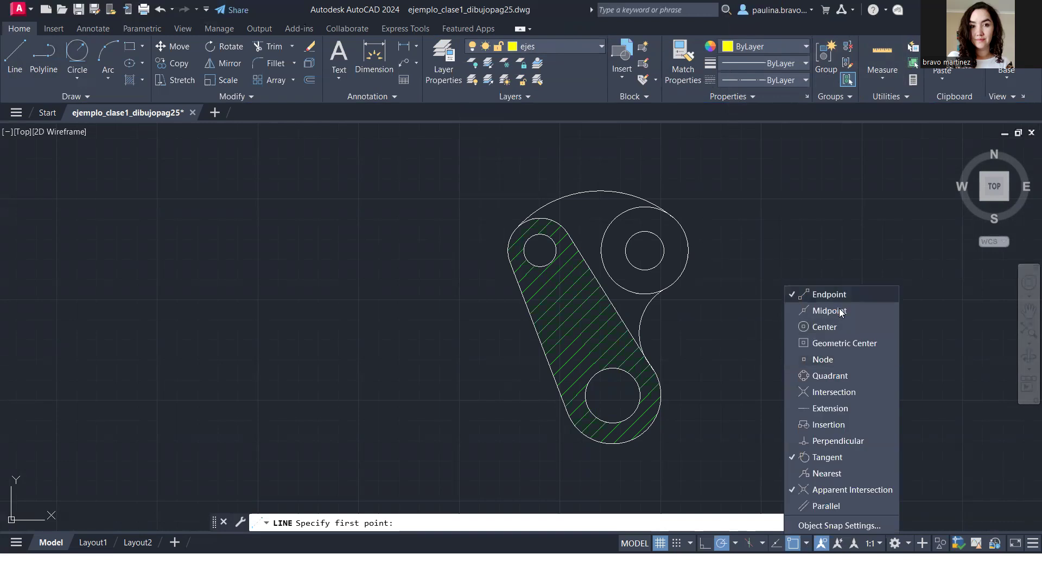
click(840, 310)
click(837, 330)
click(836, 361)
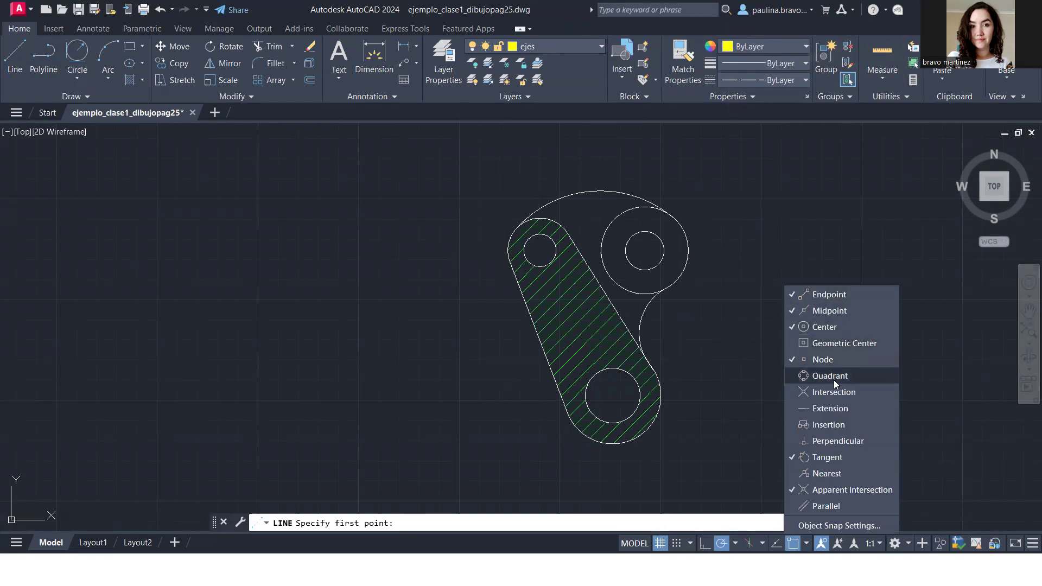
click(833, 380)
click(834, 395)
click(831, 441)
click(766, 380)
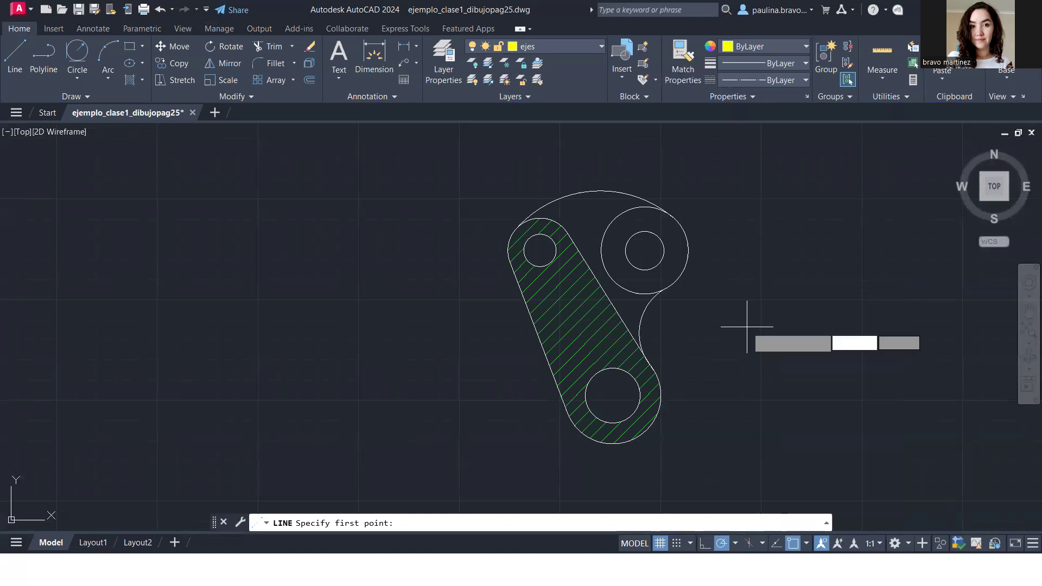
- Draw a horizontal centre line from the arm's upper-left quadrant through both upper holes to just beyond the upper-right outer circle
click(508, 251)
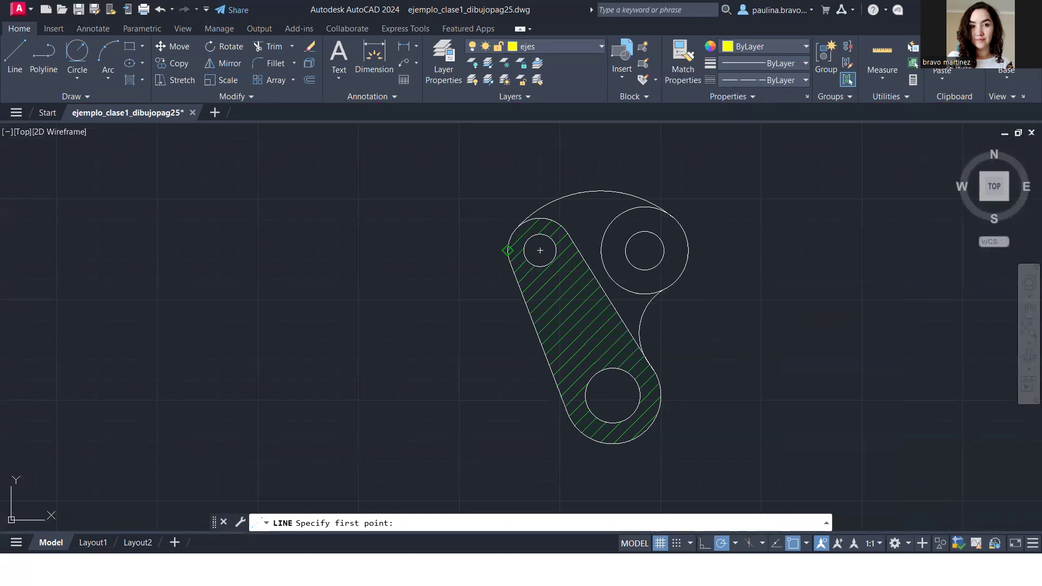
click(700, 250)
key(Return)
- Draw a vertical centre line from the centre of the upper-right circles down to the outer circle's lower quadrant
key(Return)
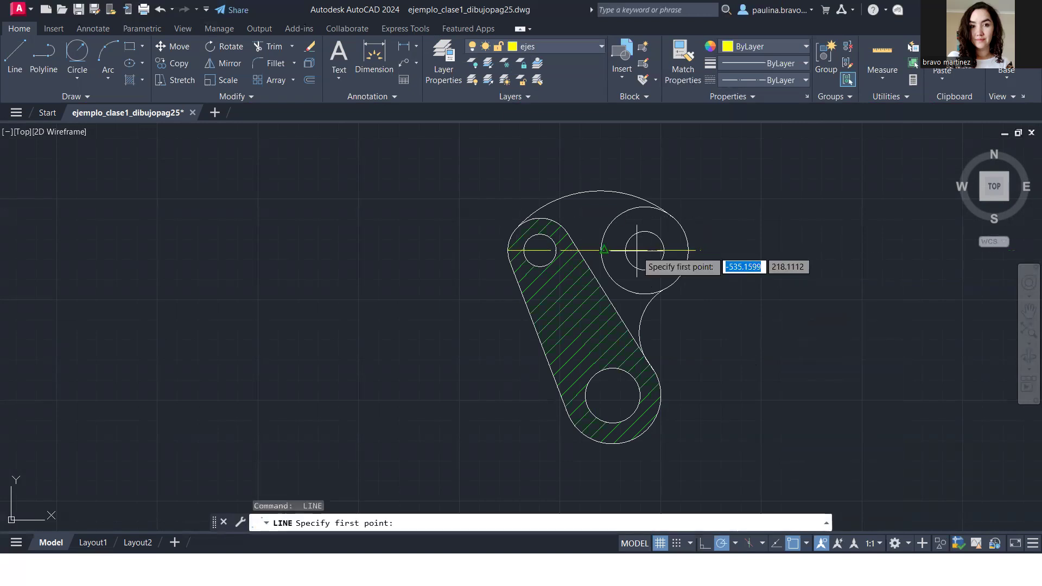
click(645, 250)
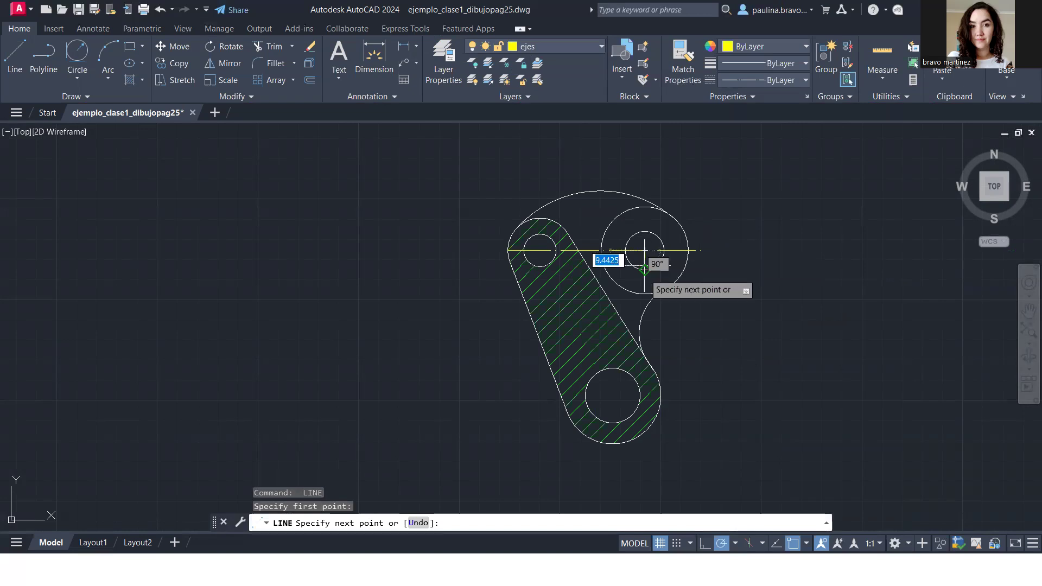
click(645, 294)
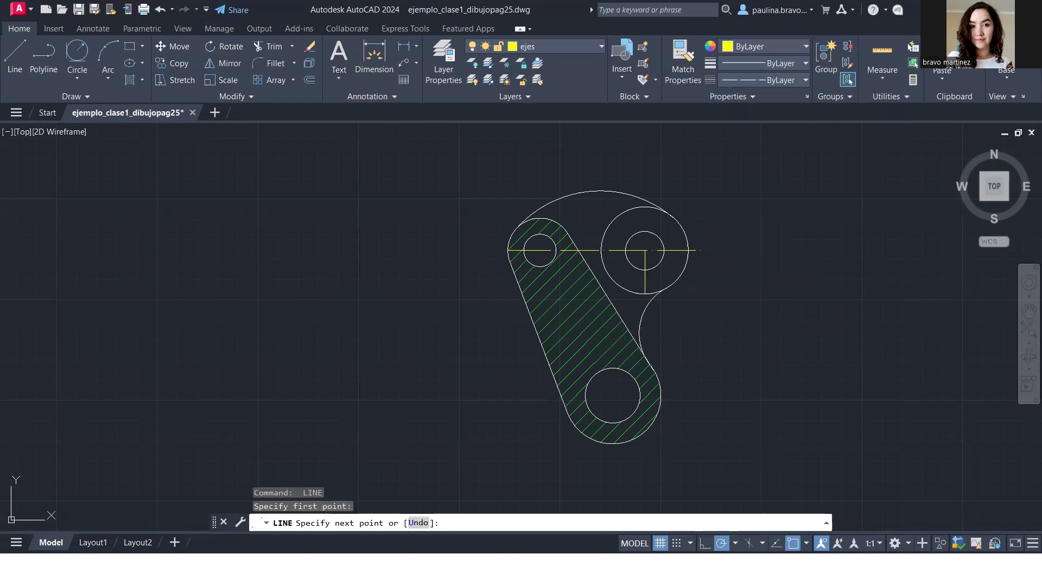
key(Return)
- Stretch the upper end of the vertical centre line up to slightly above the upper-right outer circle
click(636, 276)
click(642, 259)
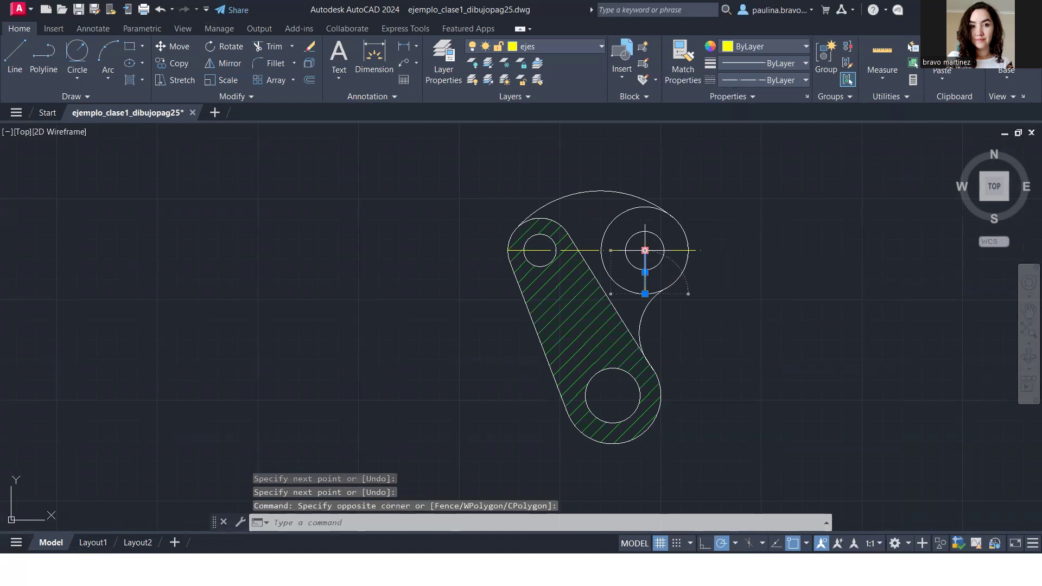
click(645, 250)
click(645, 199)
key(Escape)
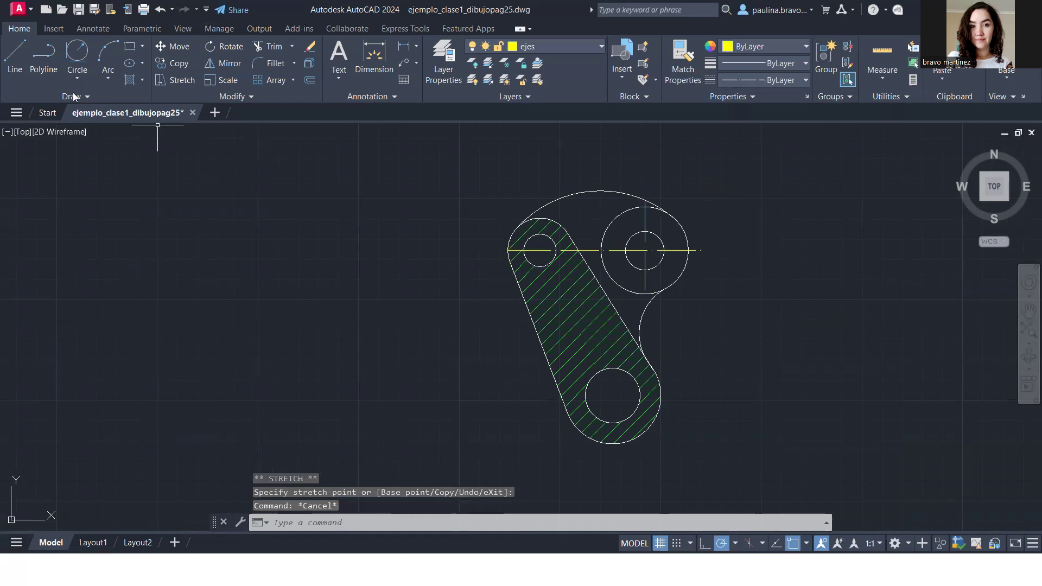
- Draw a vertical centre line from the arm's top quadrant through the upper-left hole's centre to just below the hole
click(10, 53)
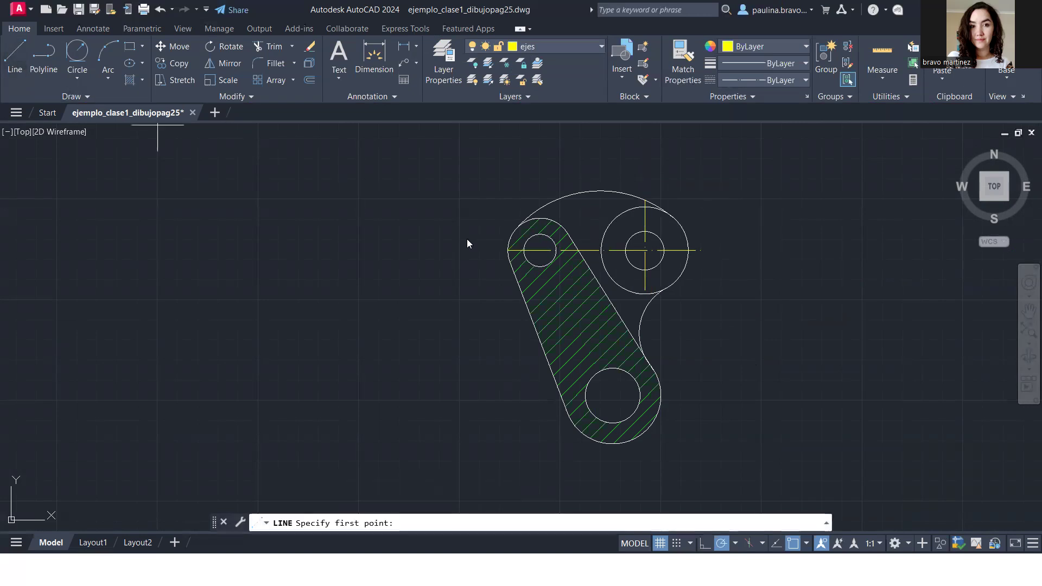
click(540, 219)
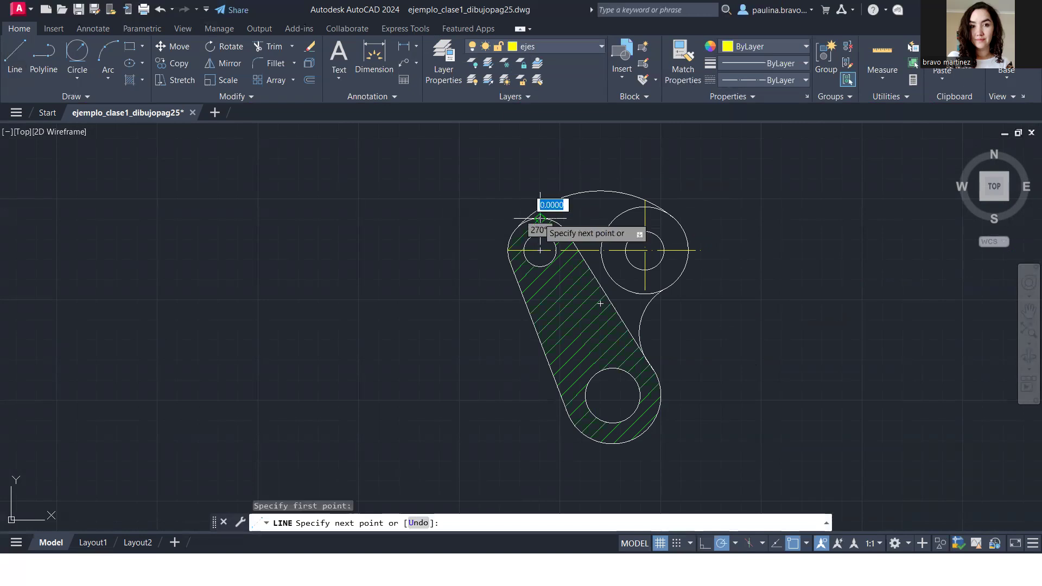
click(540, 280)
key(Escape)
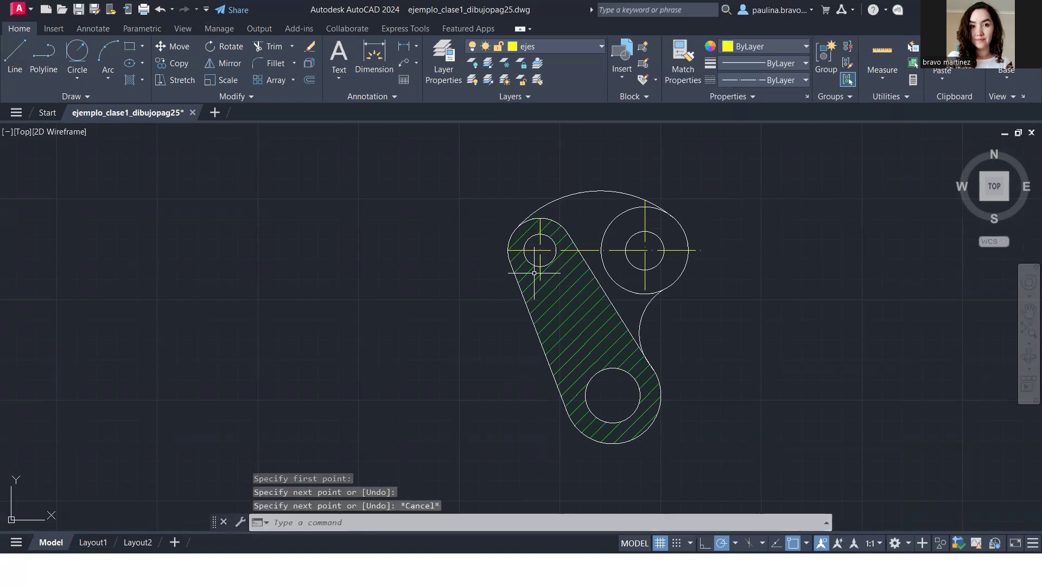
- Stretch the lower end of the upper-right circles' vertical centre line 3 units downward, past the outer circle
scroll(546, 276, up, 4)
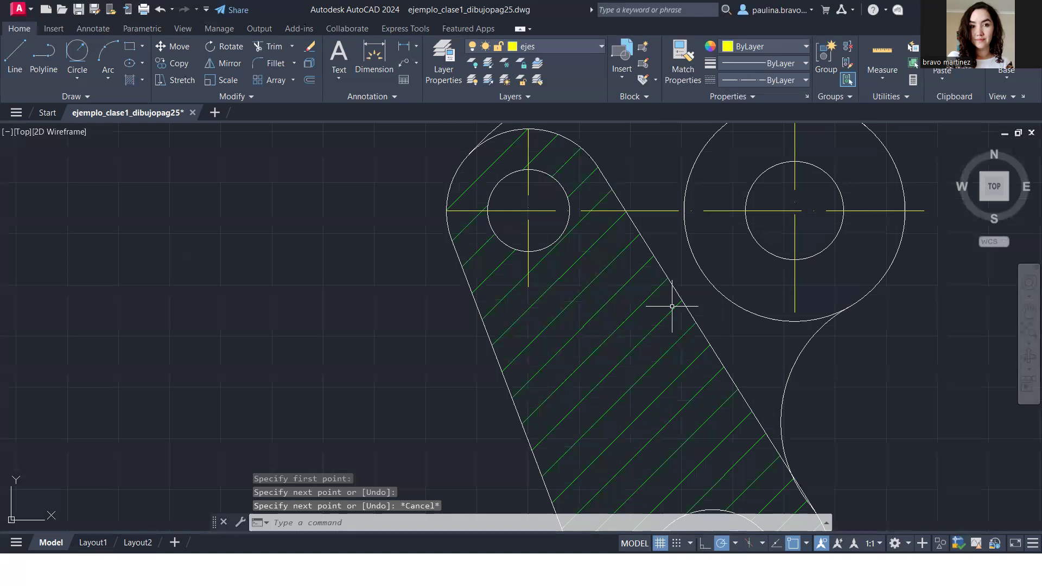
click(801, 304)
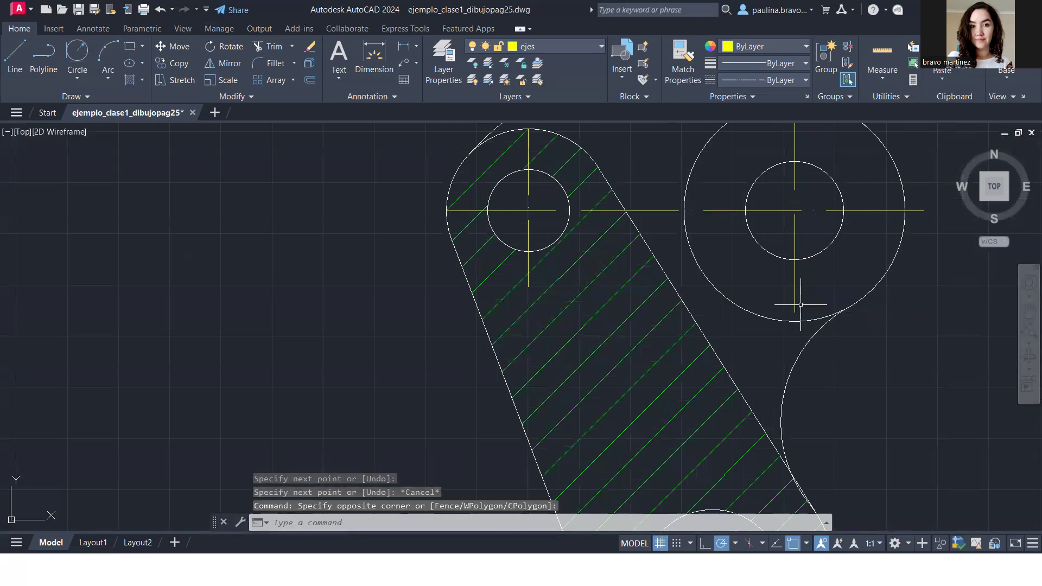
click(793, 315)
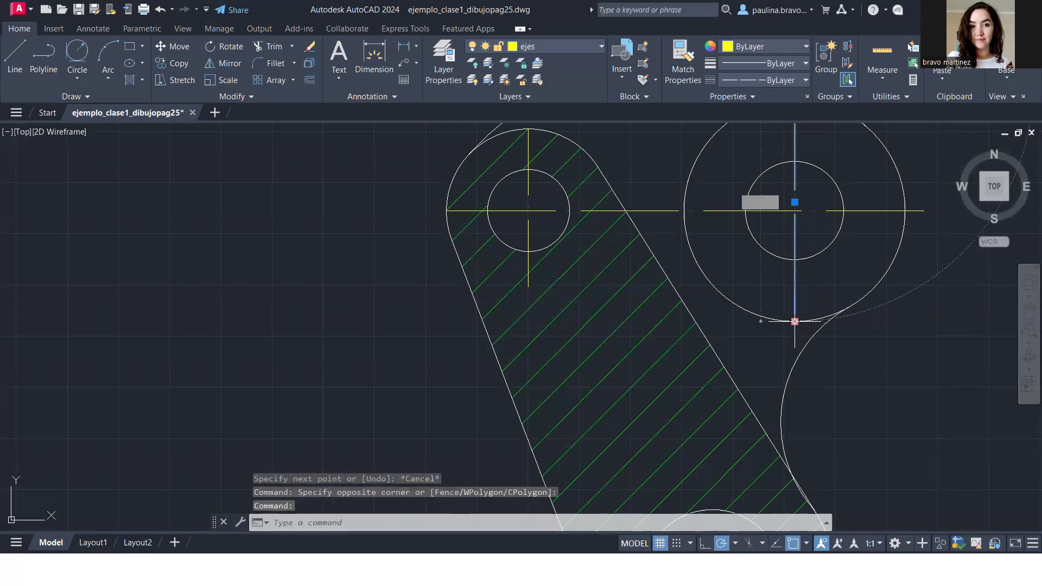
click(794, 322)
text(3)
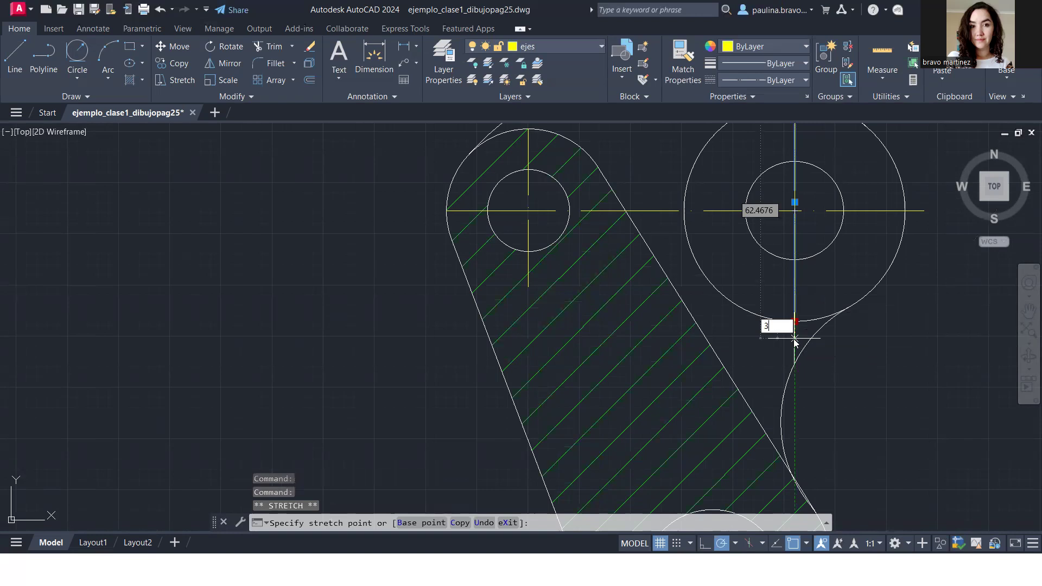
key(Return)
key(Escape)
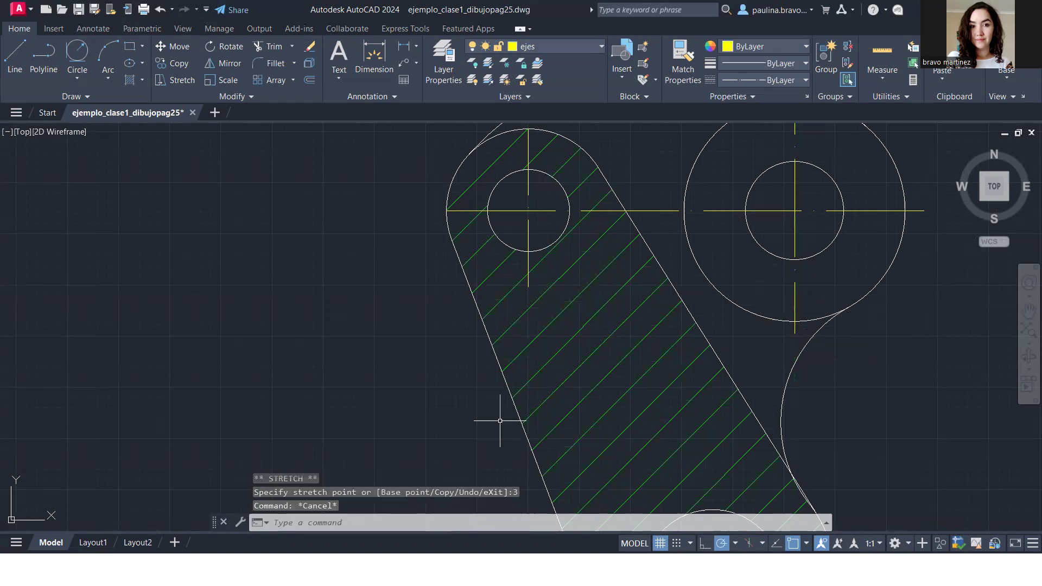
- Stretch the lower end of the upper-left vertical centre line to the hole's lower quadrant and extend it 3 units below
click(529, 283)
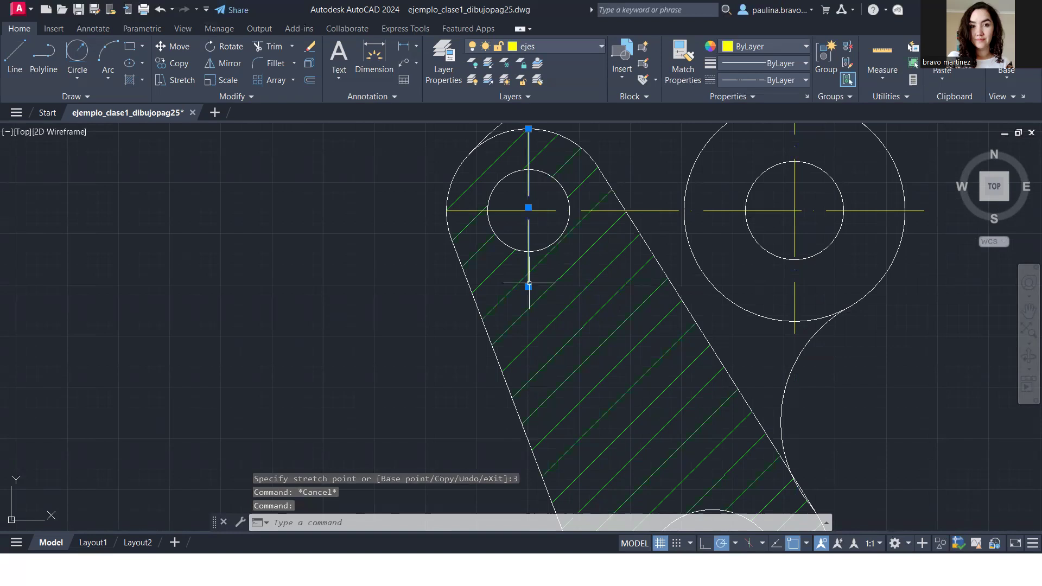
click(528, 287)
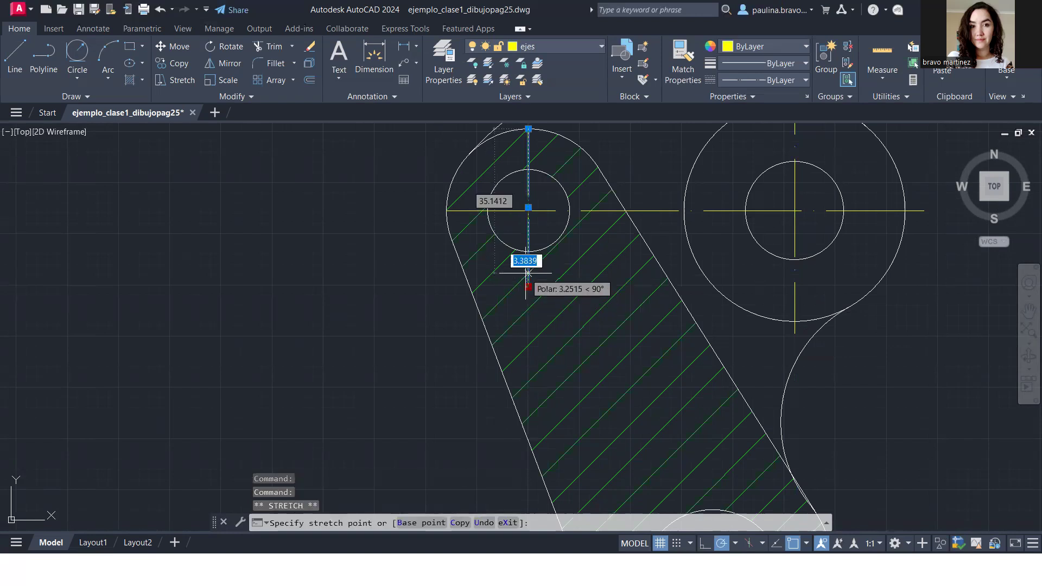
right_click(528, 257)
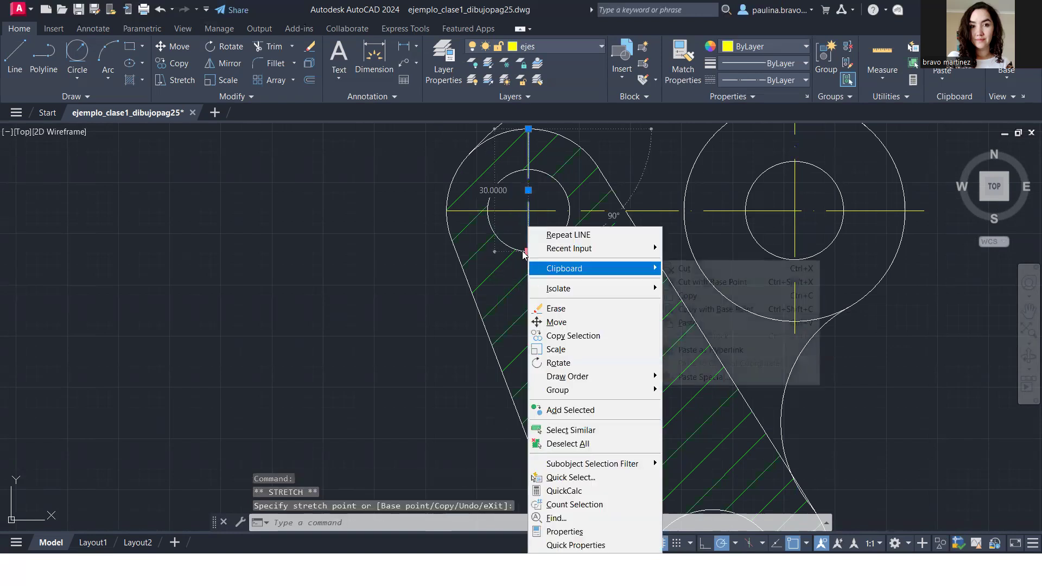
key(Escape)
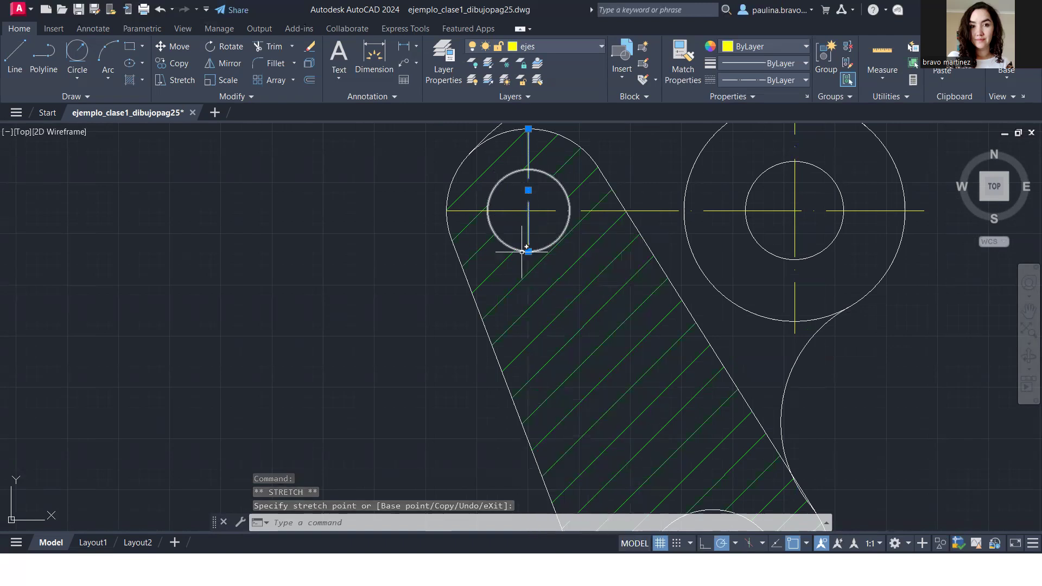
click(528, 251)
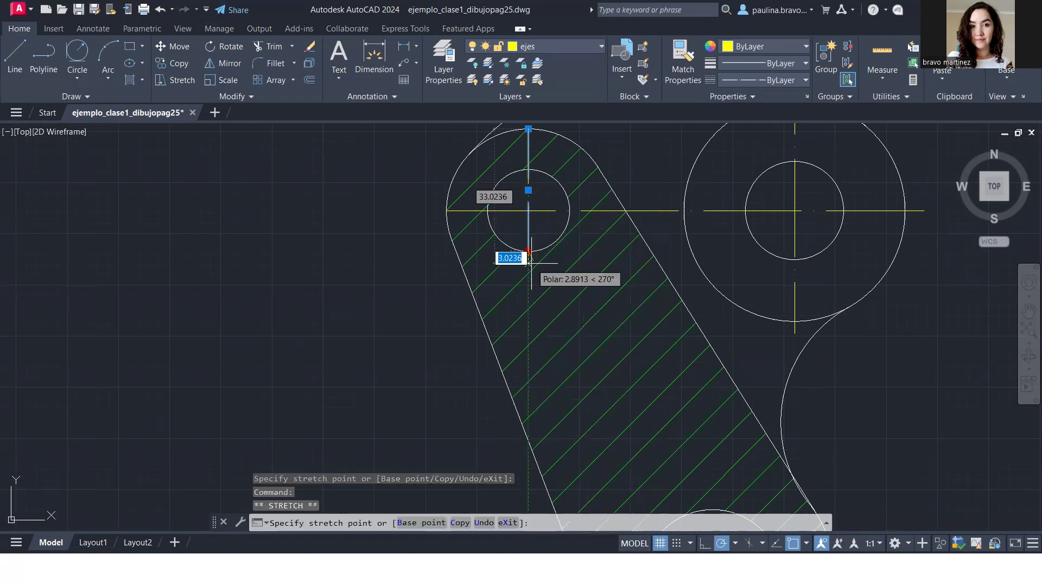
text(3)
key(Return)
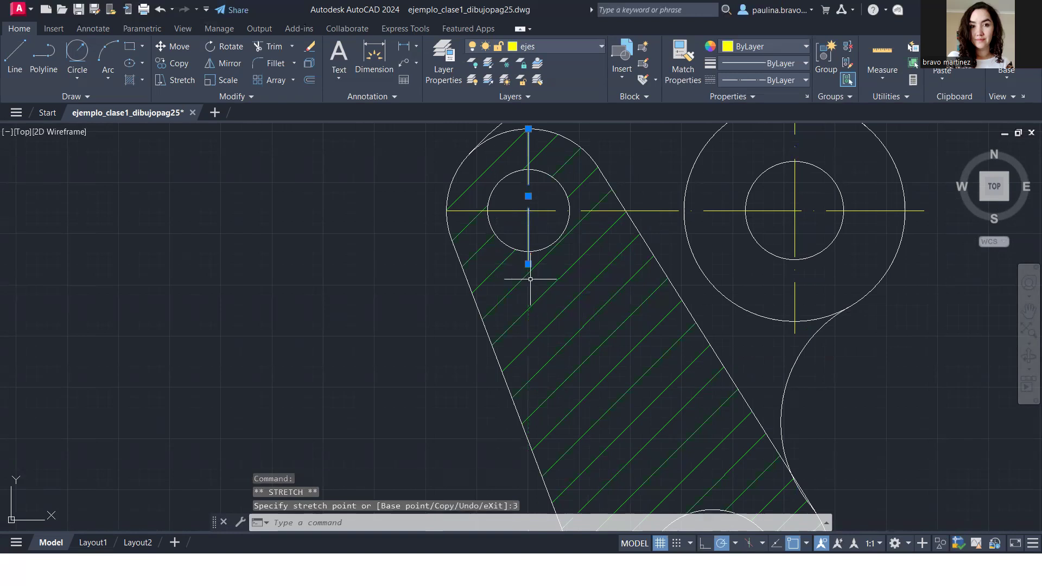
key(Escape)
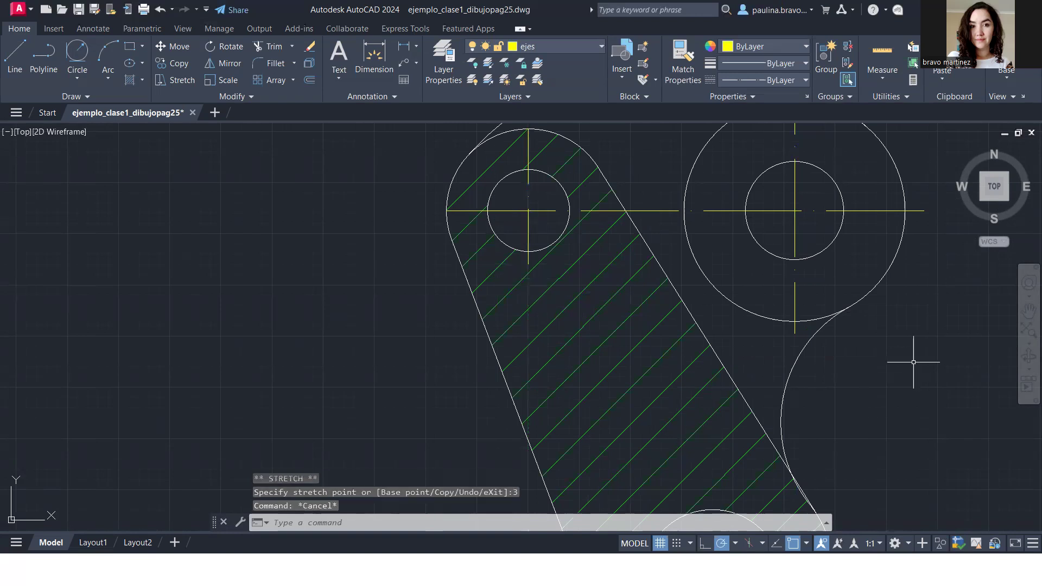
- Draw a horizontal centre line about 43 units long from the lower hole's centre to beyond the arm's right edge
scroll(913, 362, down, 4)
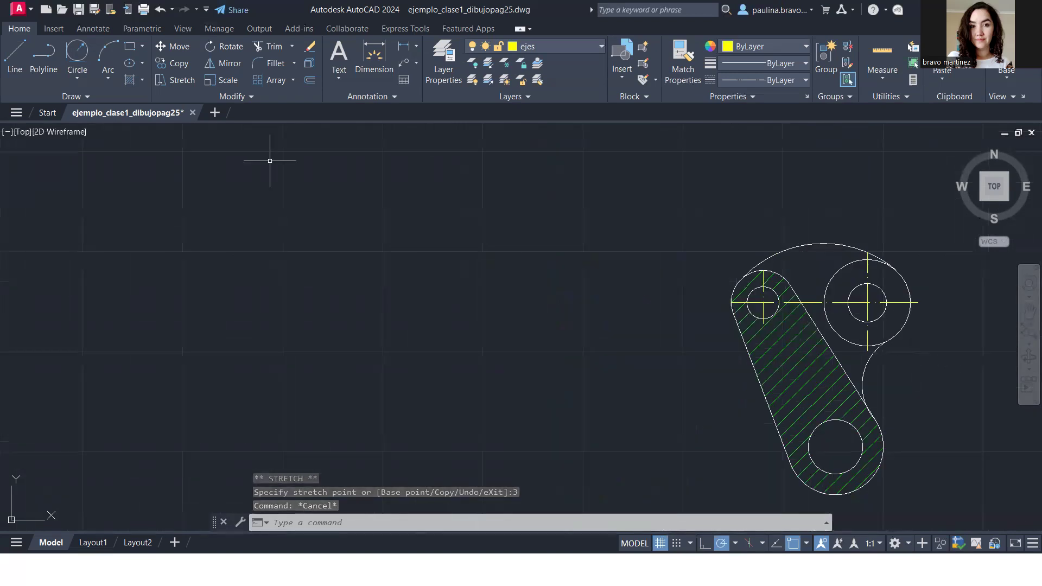
click(17, 49)
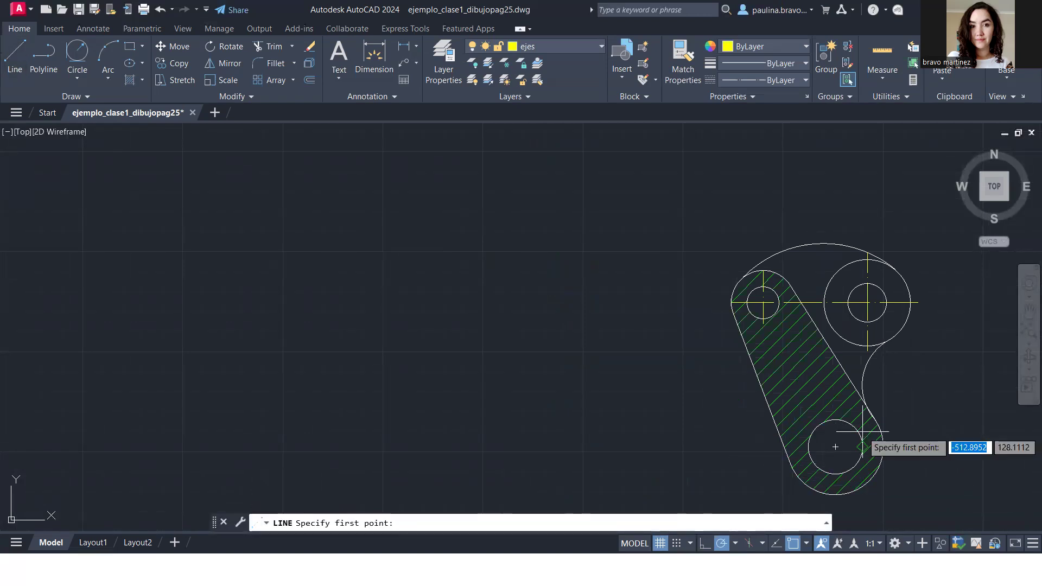
click(835, 447)
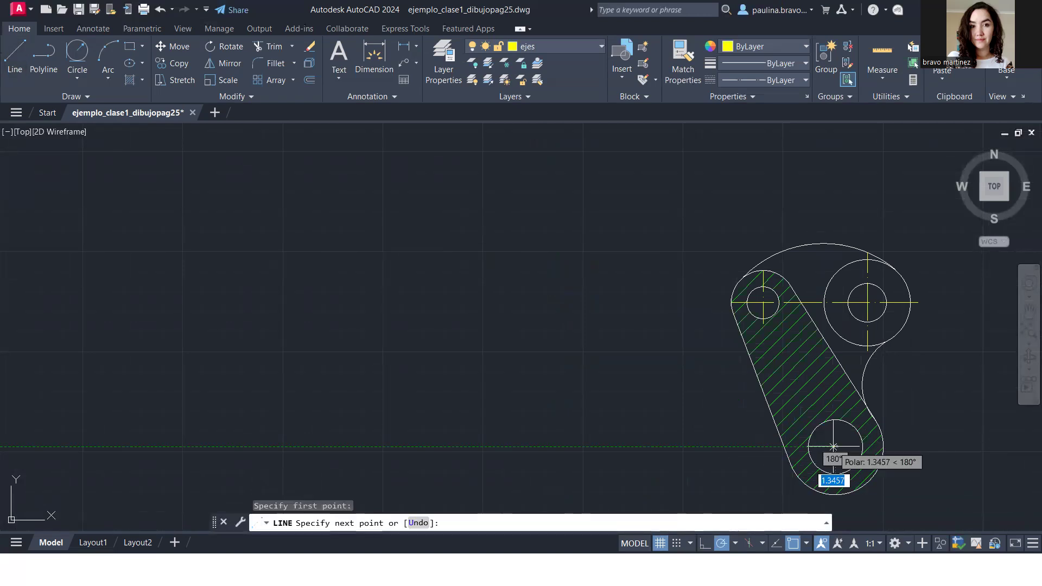
click(904, 447)
key(Return)
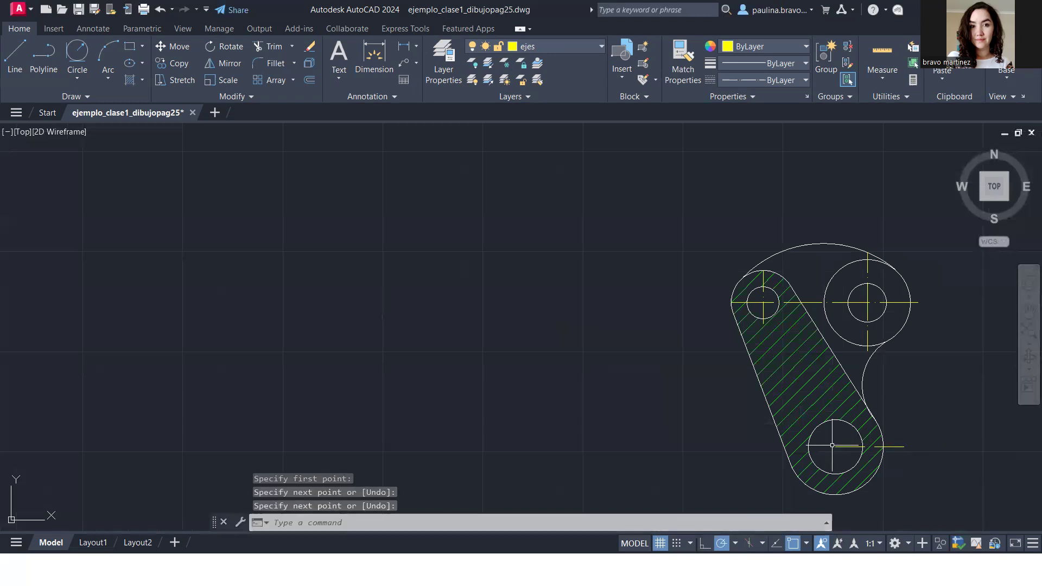
- Stretch the left end of the lower hole's horizontal centre line to just beyond the arm's left edge
click(835, 447)
click(836, 447)
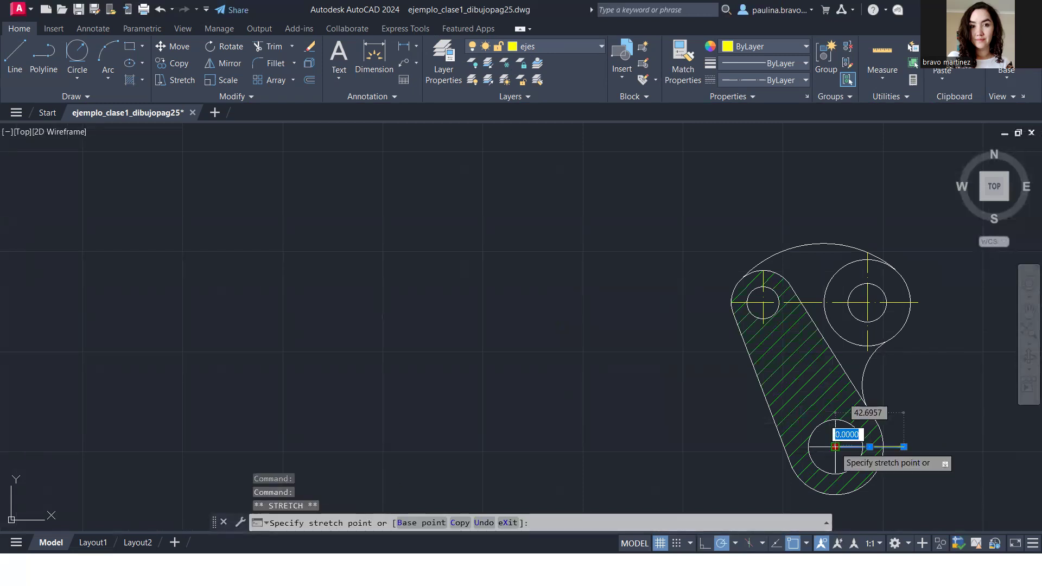
click(773, 447)
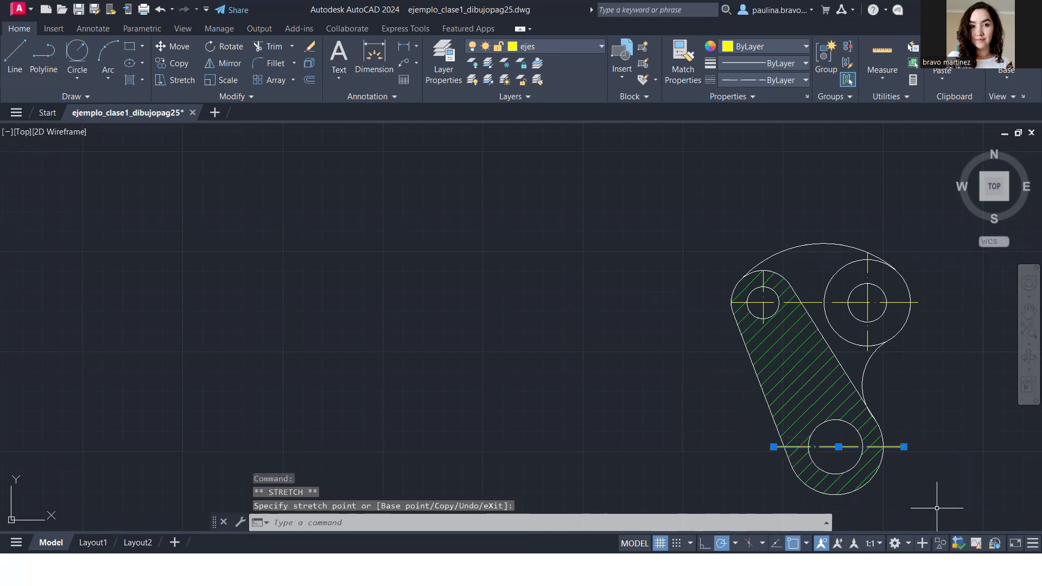
- Draw a vertical centre line from the arm's bottom quadrant up to the lower hole's top quadrant
key(Return)
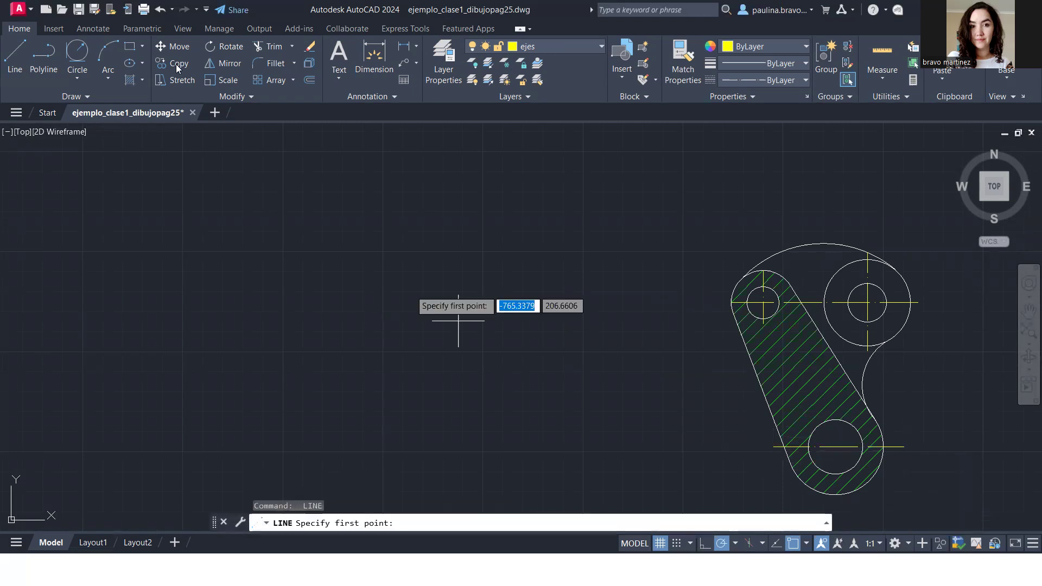
click(14, 57)
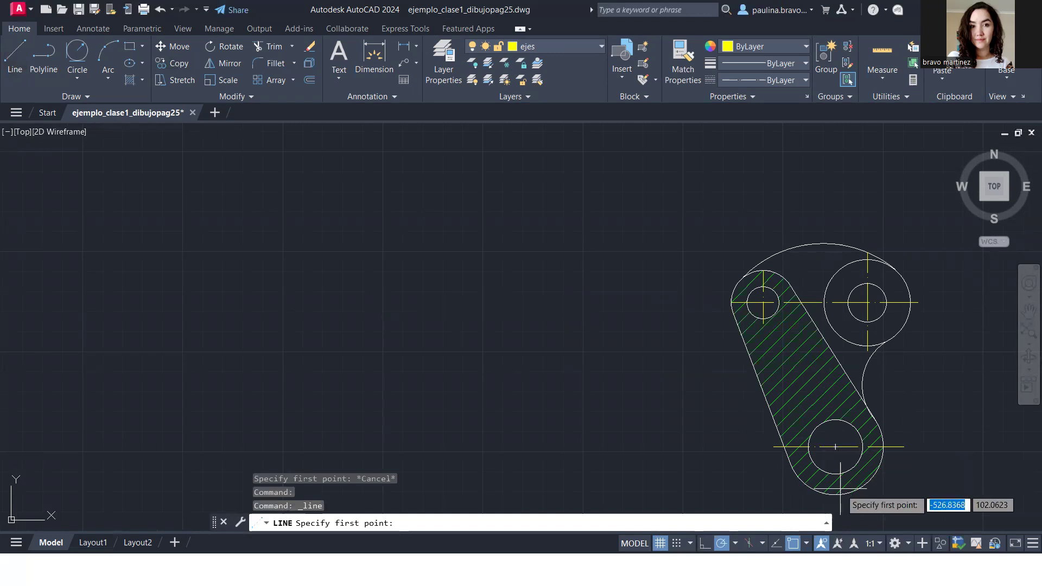
click(839, 495)
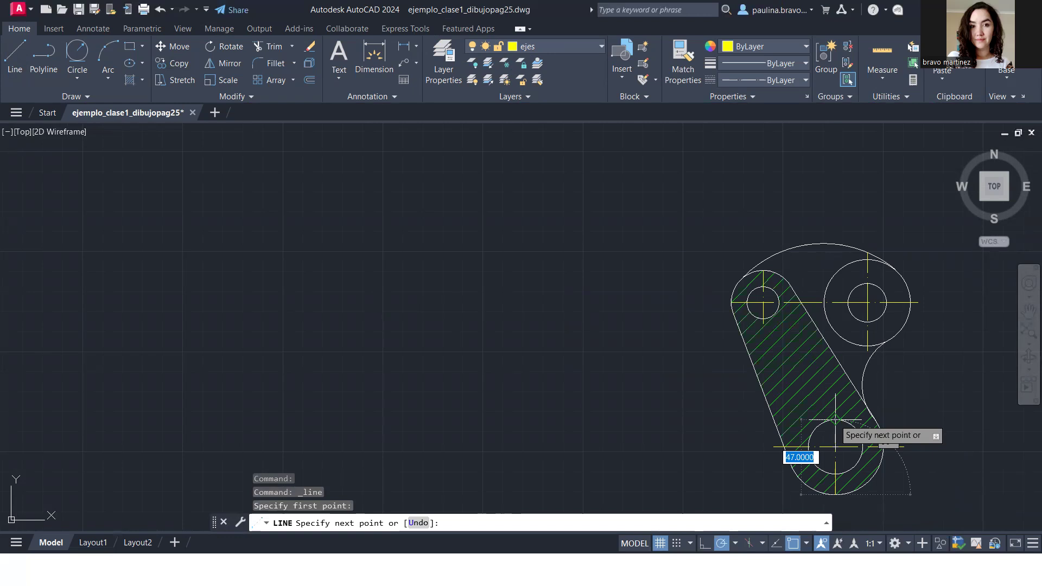
key(Escape)
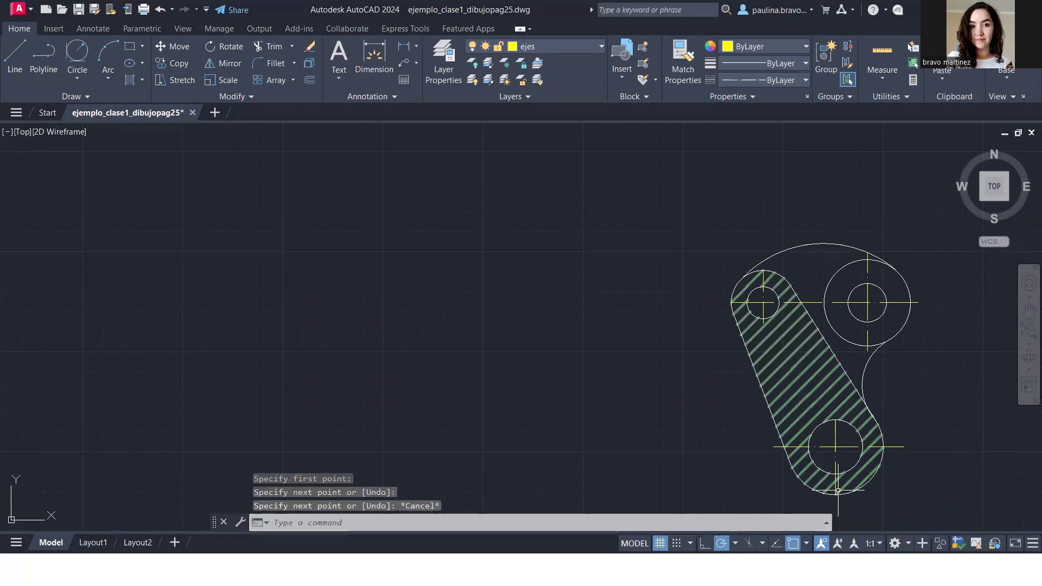
- Stretch the lower end of the lower hole's vertical centre line 3 units down past the arm's rounded end
click(837, 495)
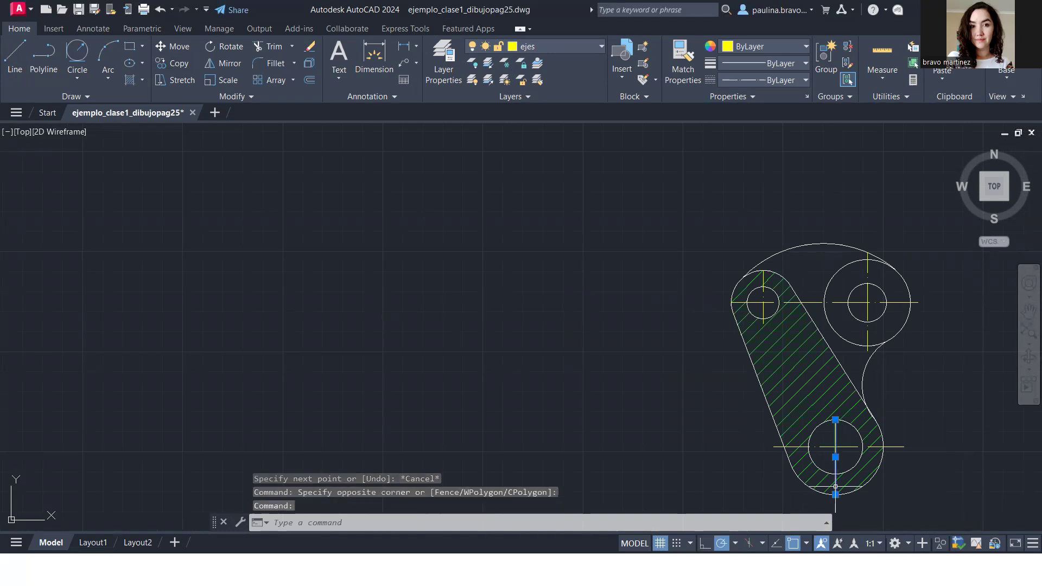
click(835, 496)
click(836, 500)
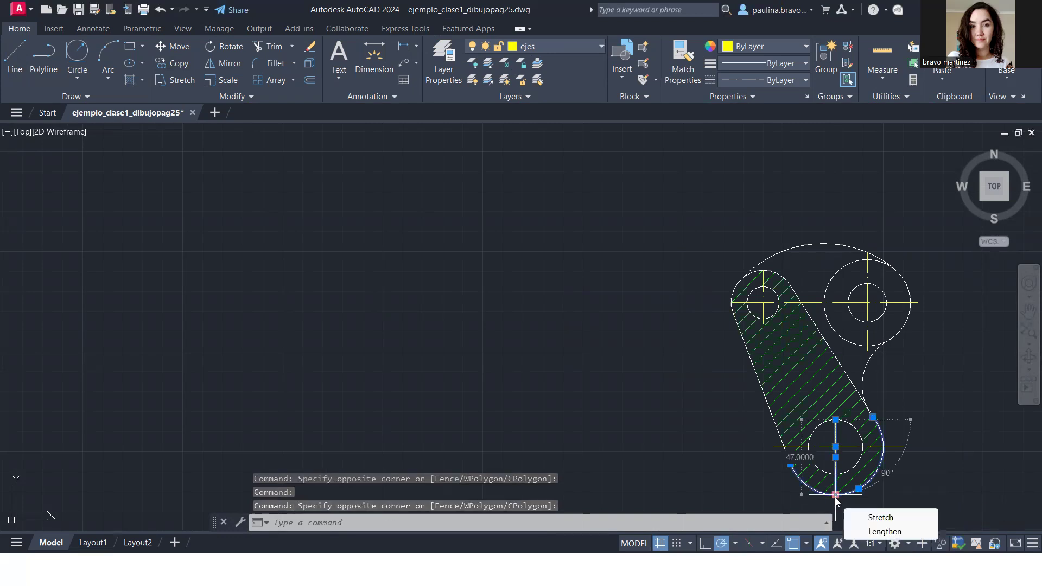
click(841, 486)
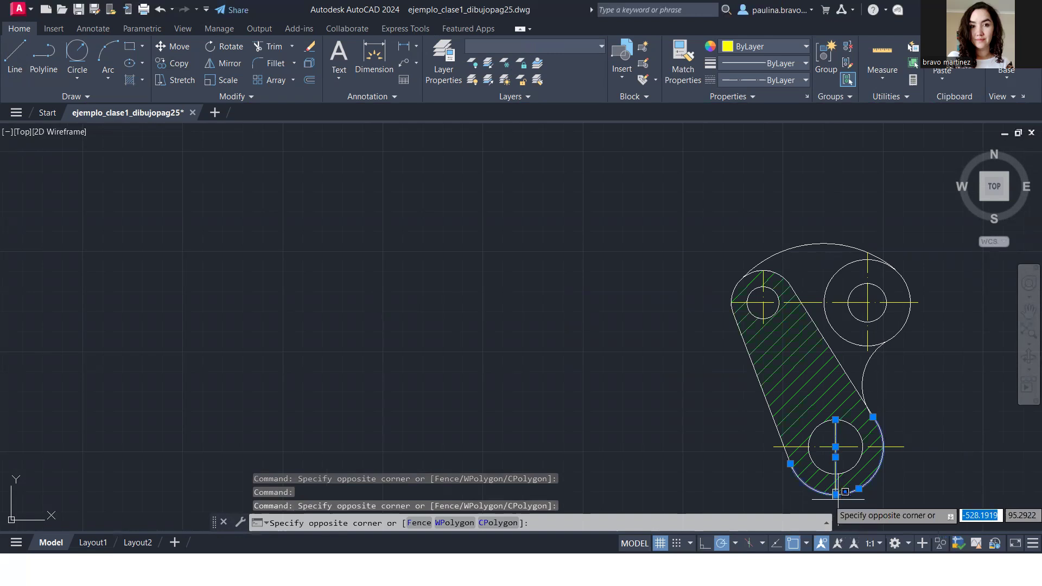
key(Escape)
click(836, 494)
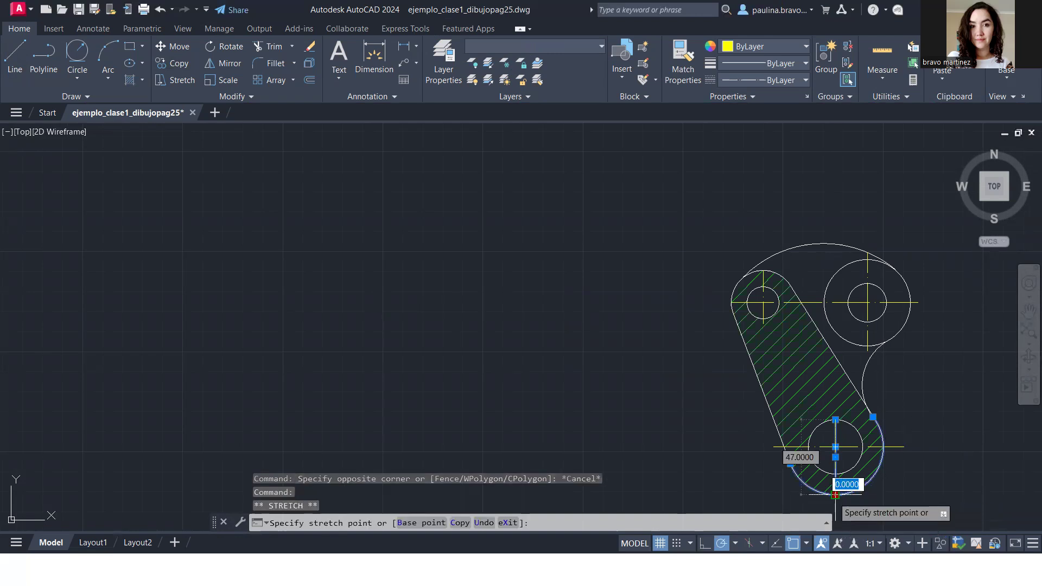
text(3)
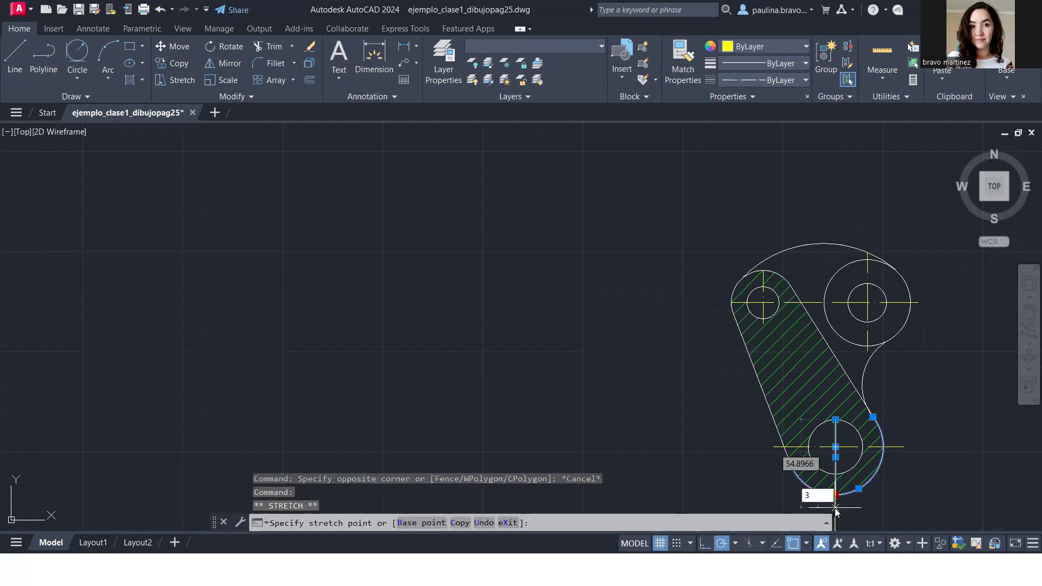
key(Return)
key(Escape)
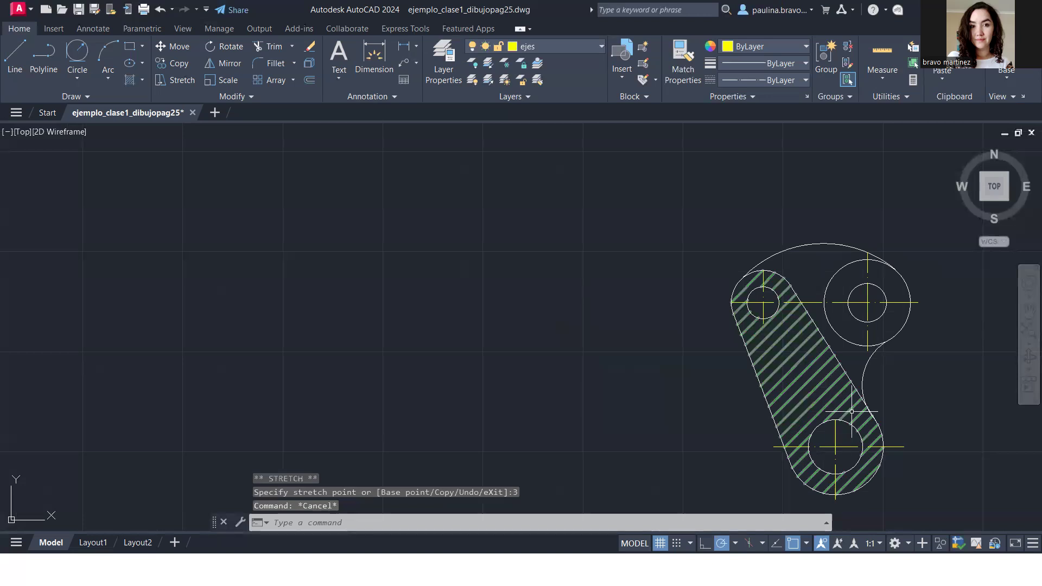
- Stretch the upper end of the lower hole's vertical centre line 3 units above the hole
click(835, 428)
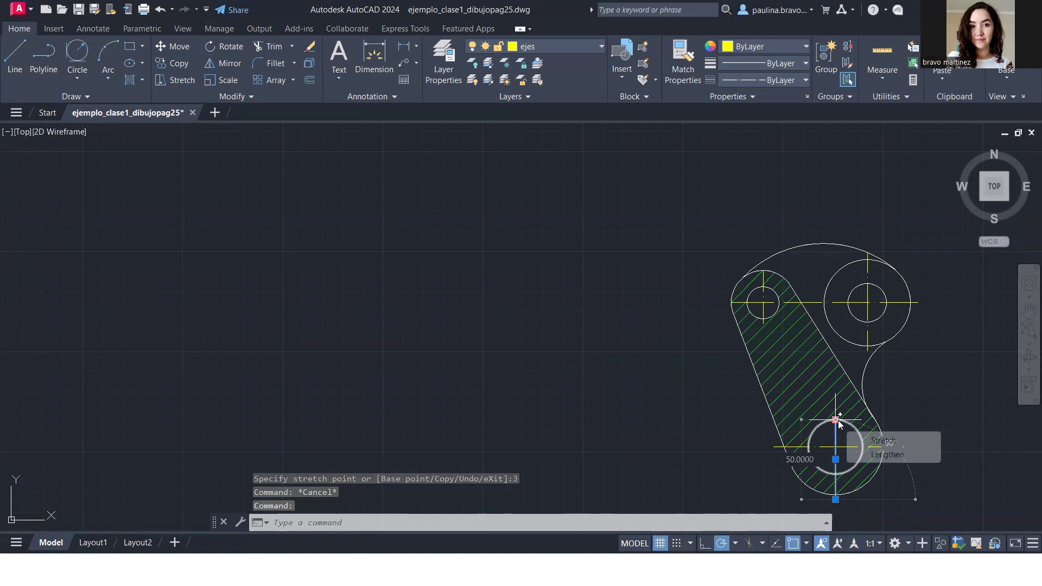
click(836, 420)
text(3)
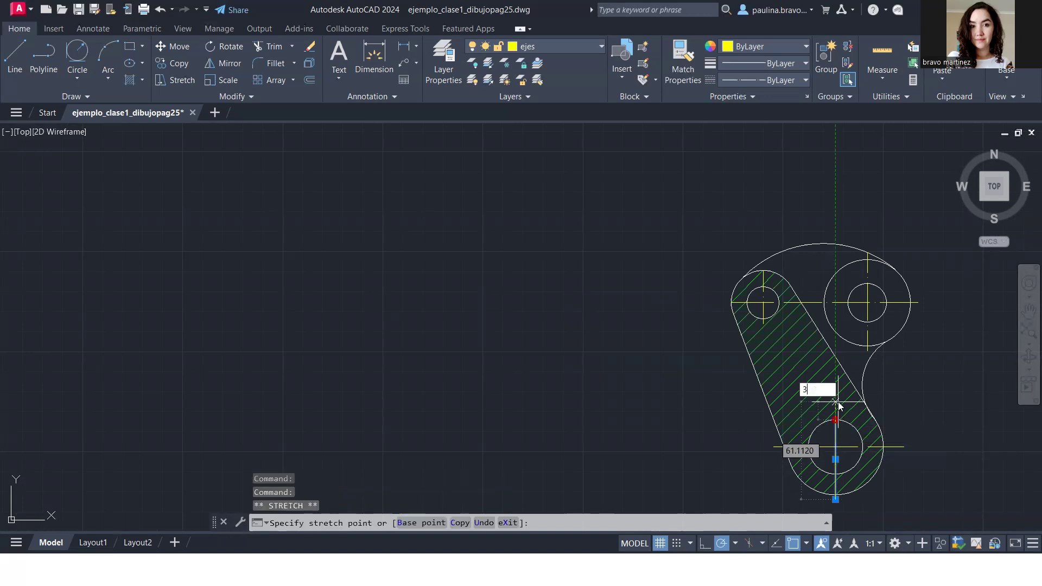
key(Escape)
key(Escape)
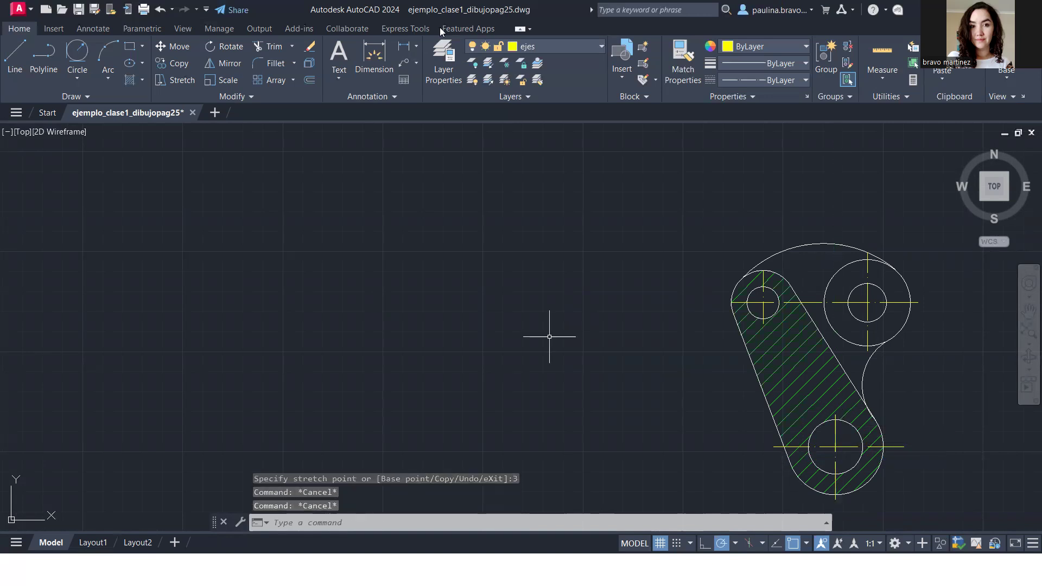
- On the dimensionamiento layer, dimension the horizontal distance between the upper-left and lower hole centres, with the dimension line midway along the hatched arm
click(544, 45)
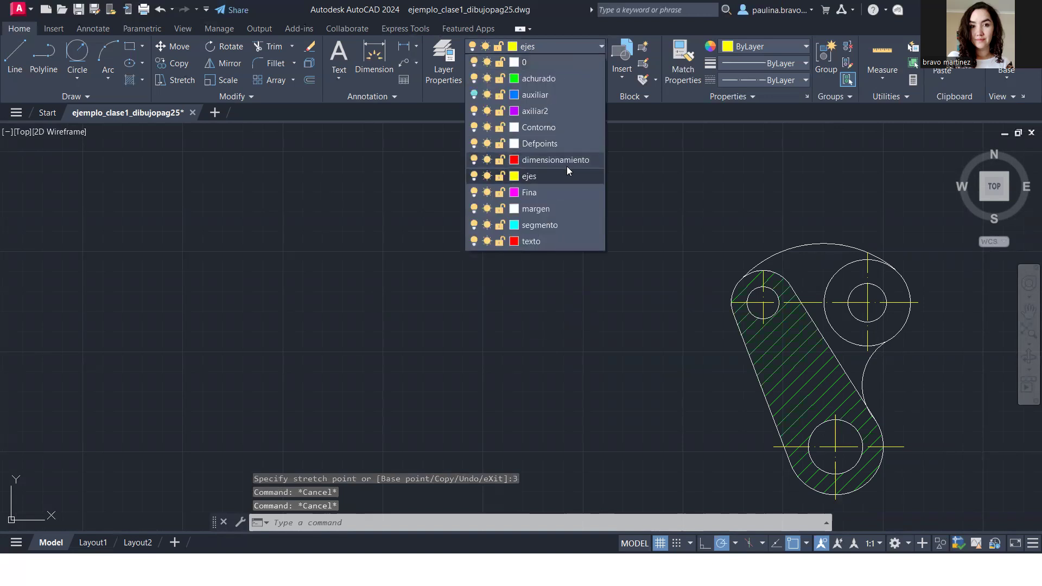
click(567, 166)
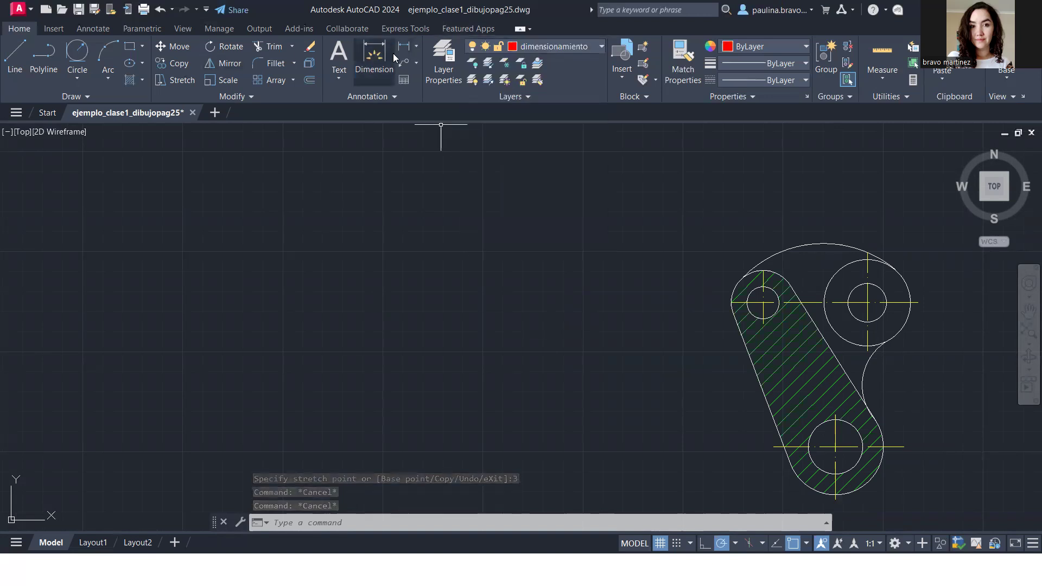
click(361, 72)
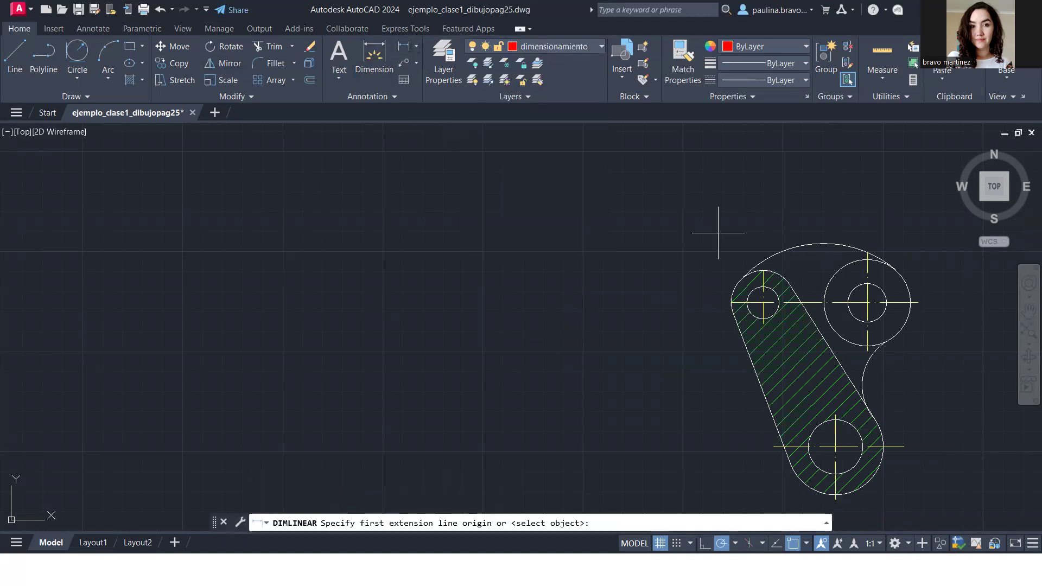
click(763, 302)
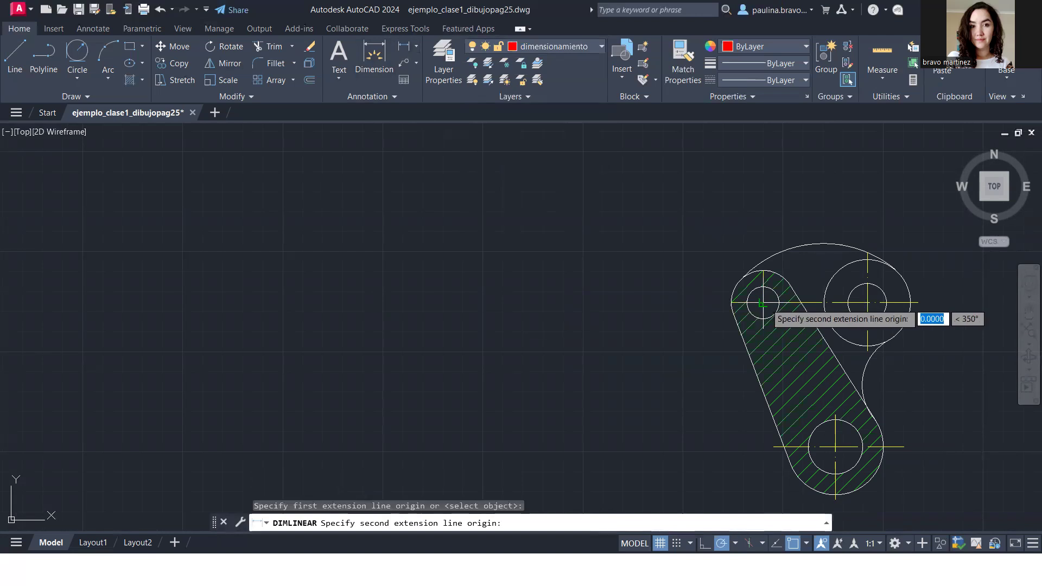
click(835, 446)
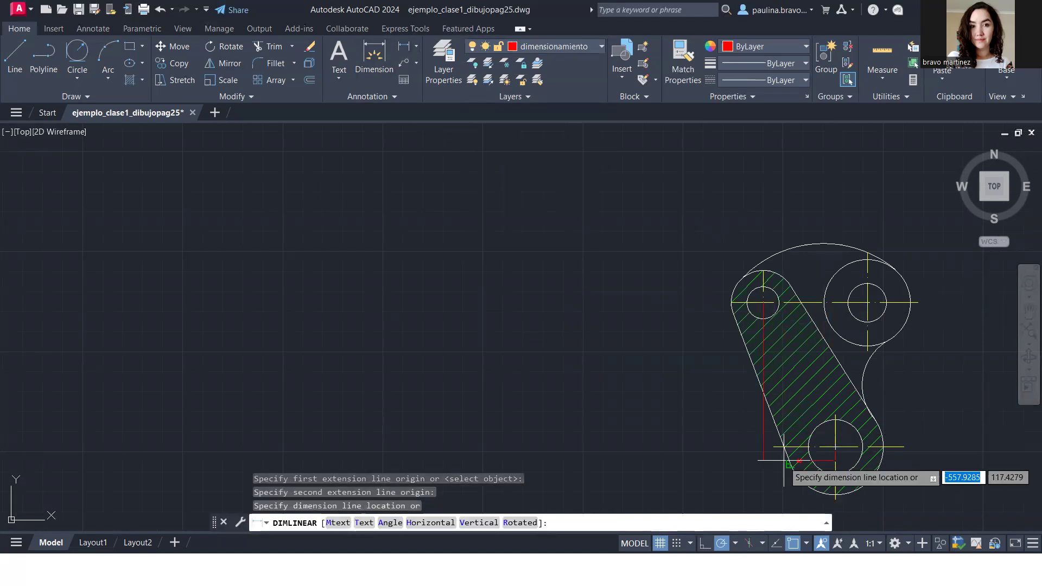
click(784, 374)
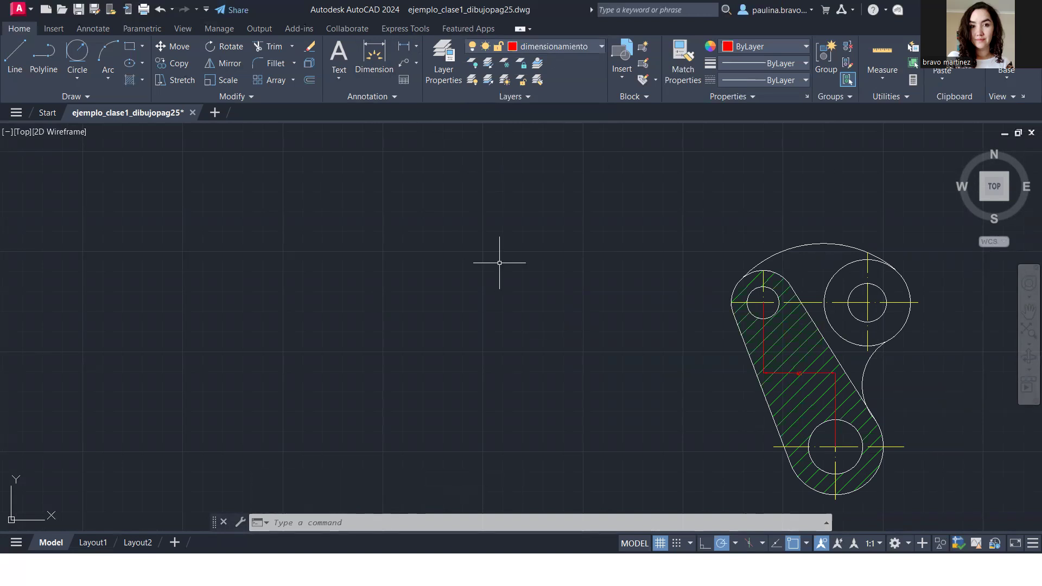
click(403, 47)
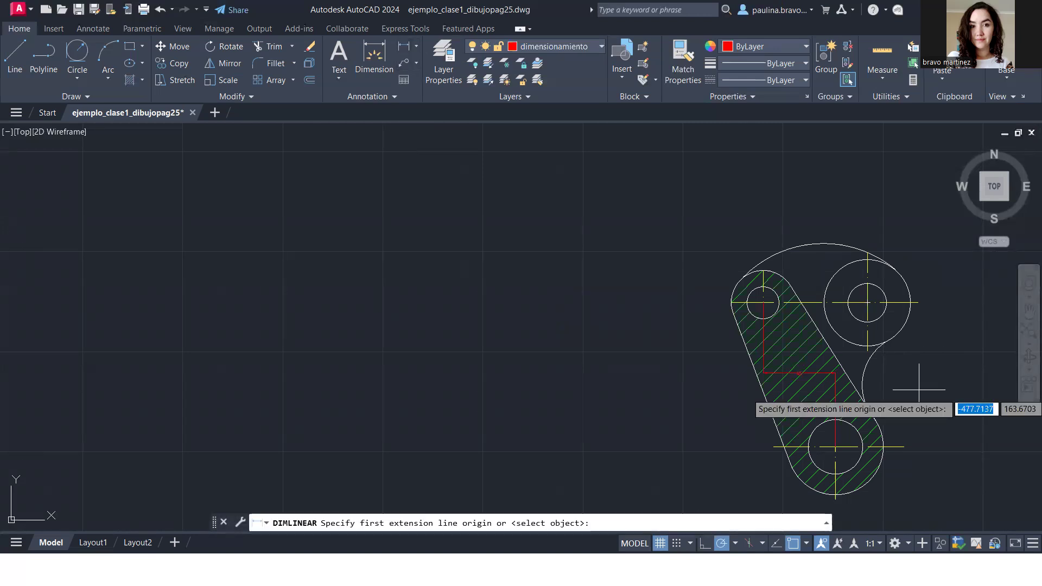
click(921, 302)
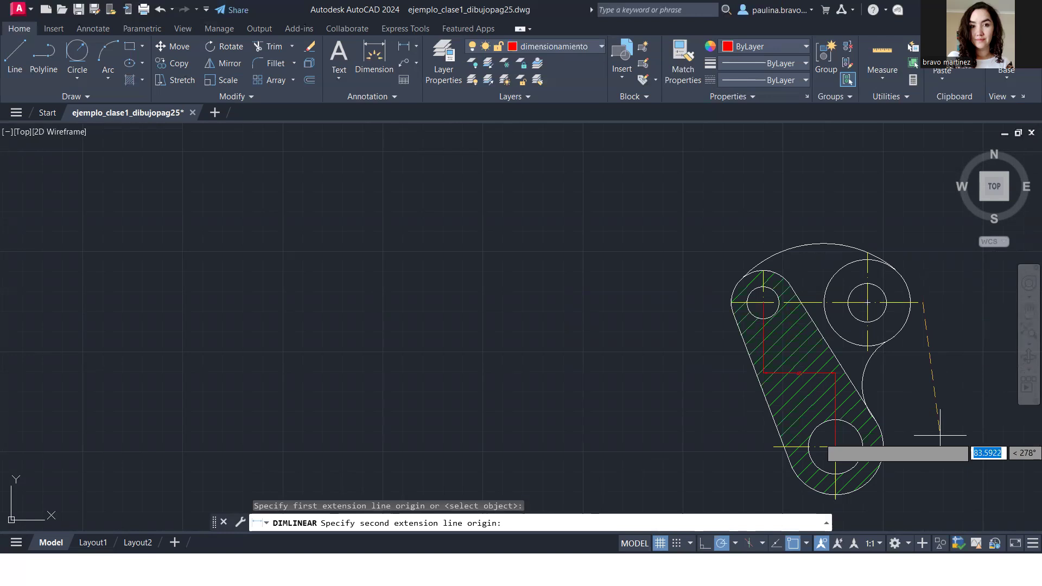
key(Escape)
- Add a vertical linear dimension from the upper-right hole's right quadrant to the lower arm end's right edge, placed to the right of the part
key(Return)
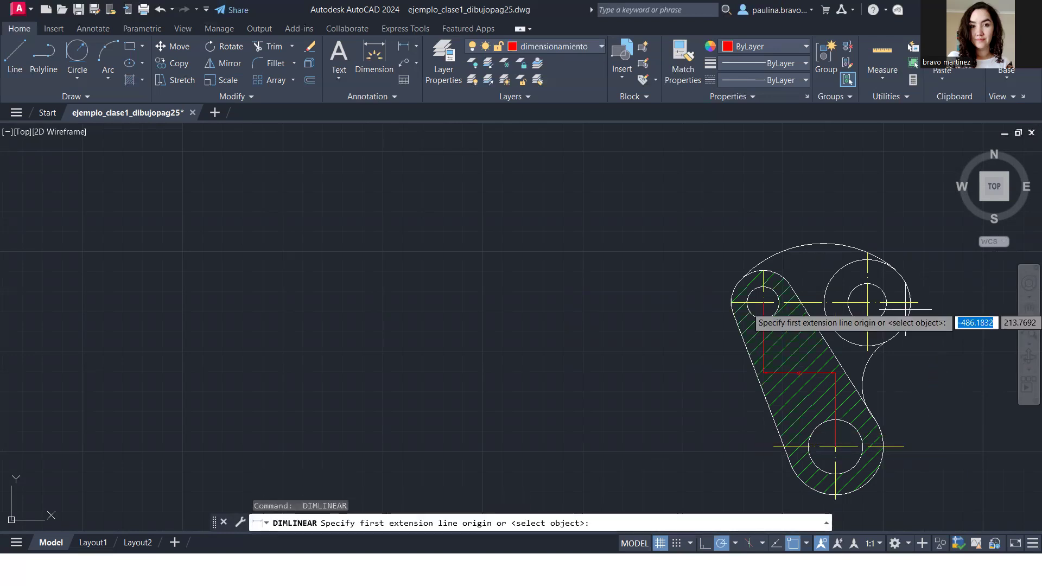
click(886, 302)
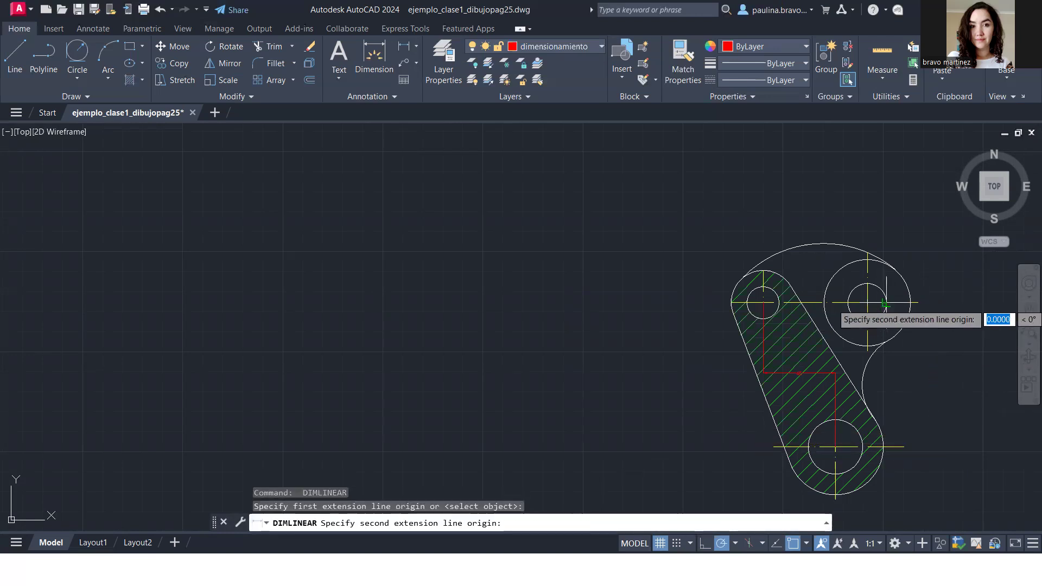
click(884, 447)
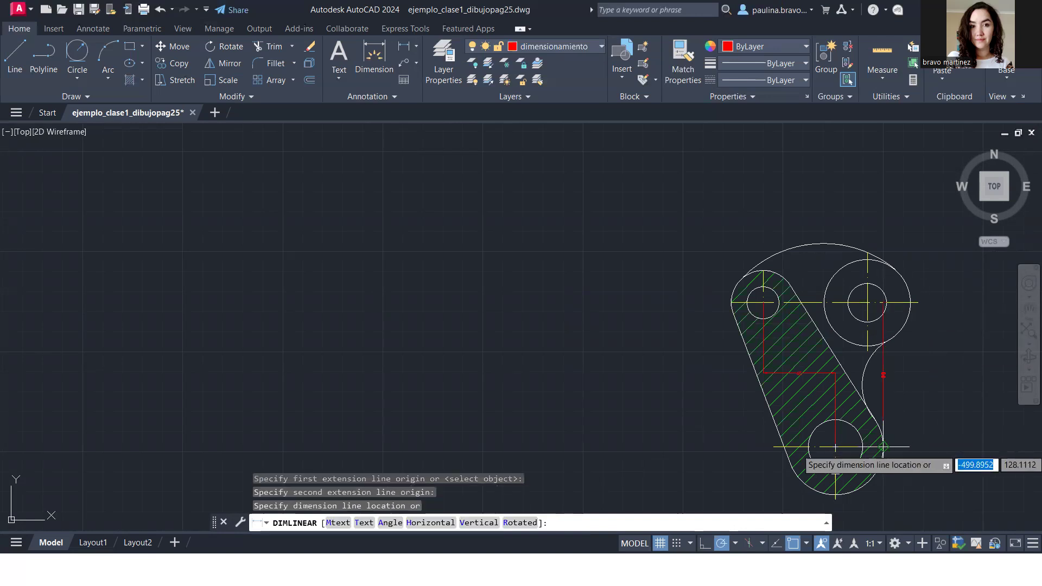
click(947, 437)
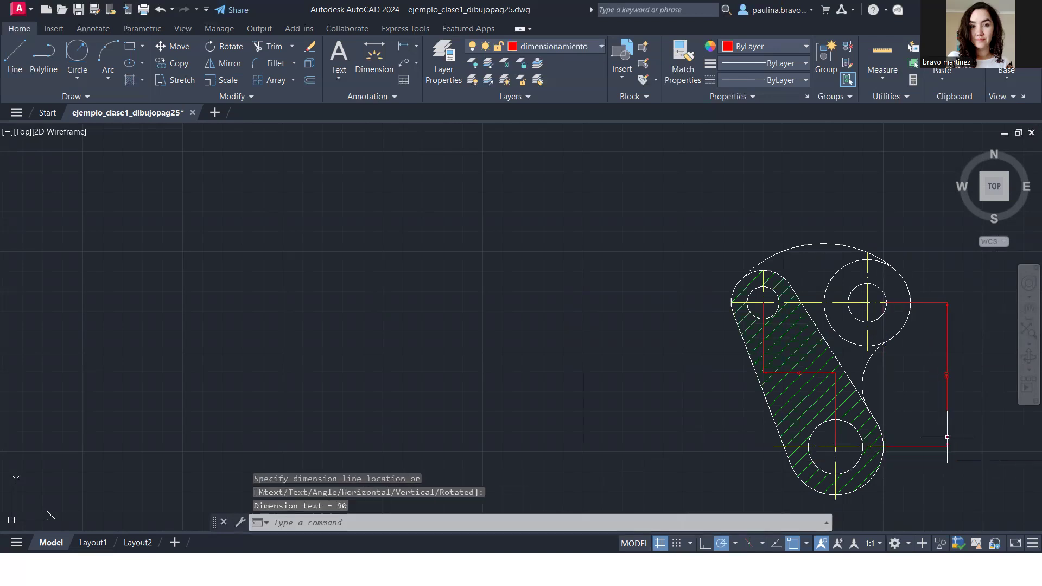
- Stretch the vertical dimension's extension line origins to the large circle's right quadrant and just past the lower arm end's right edge
click(933, 304)
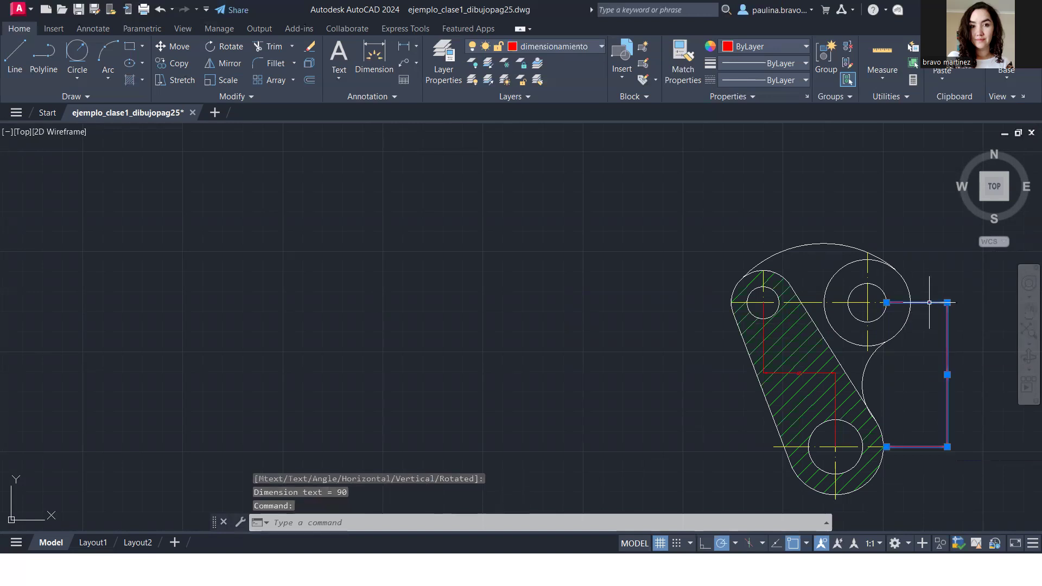
click(886, 302)
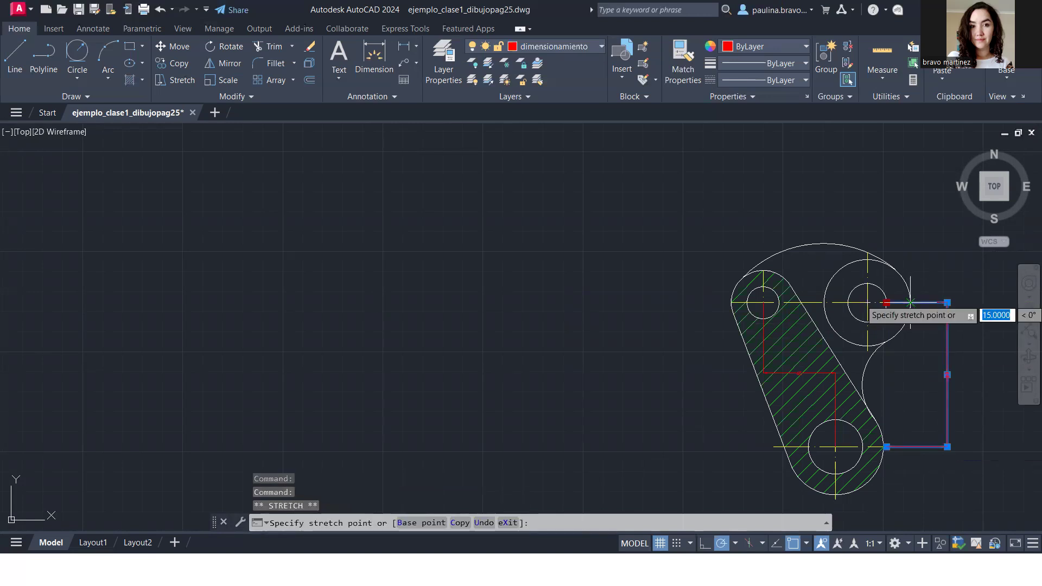
click(910, 302)
click(886, 447)
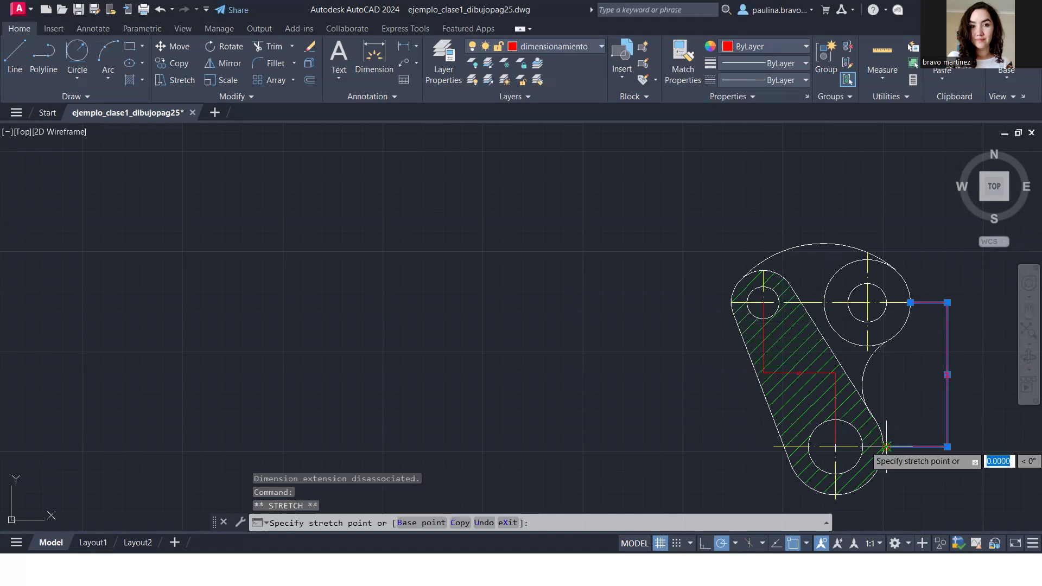
click(894, 445)
key(Escape)
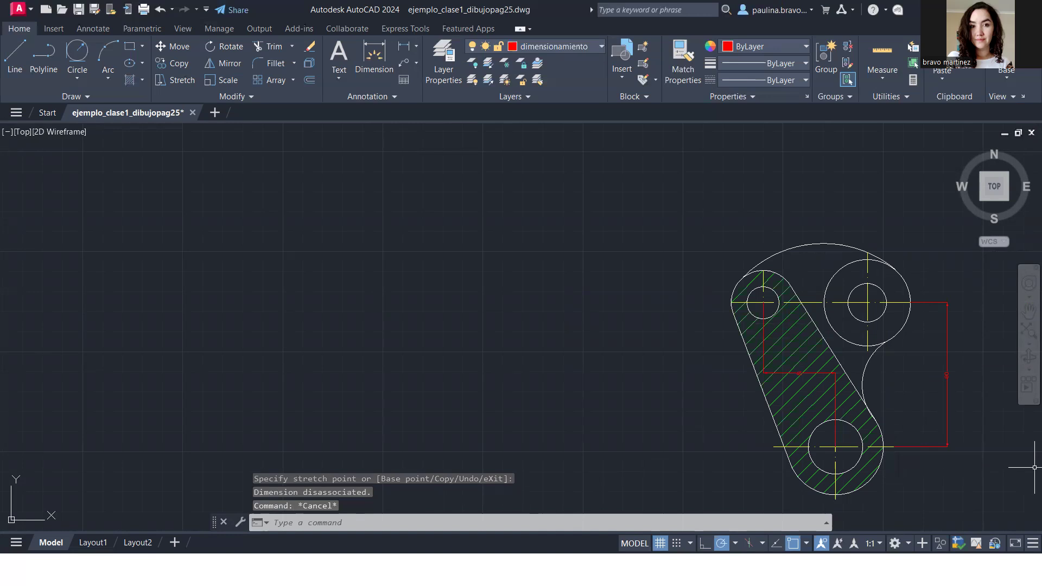
- Bring the vertical dimension's line in to just beyond the large circle's right edge and offset it 10 units outward from there
click(947, 357)
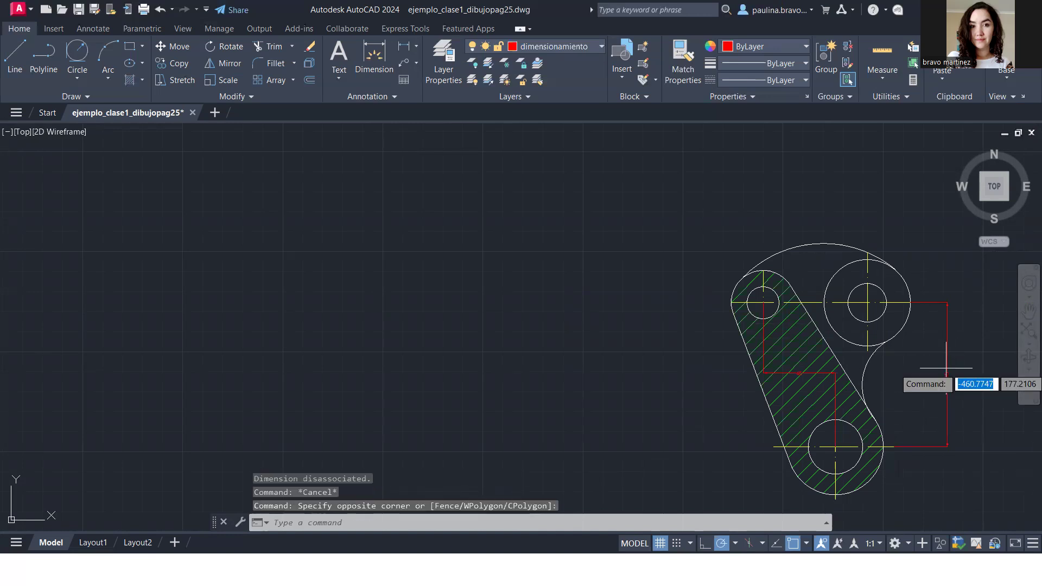
click(946, 373)
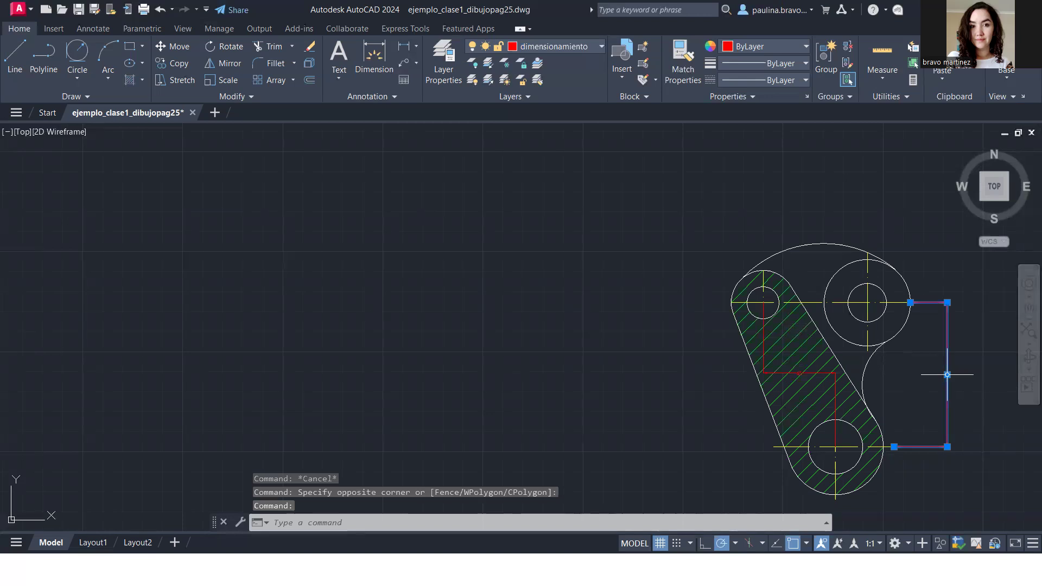
click(947, 375)
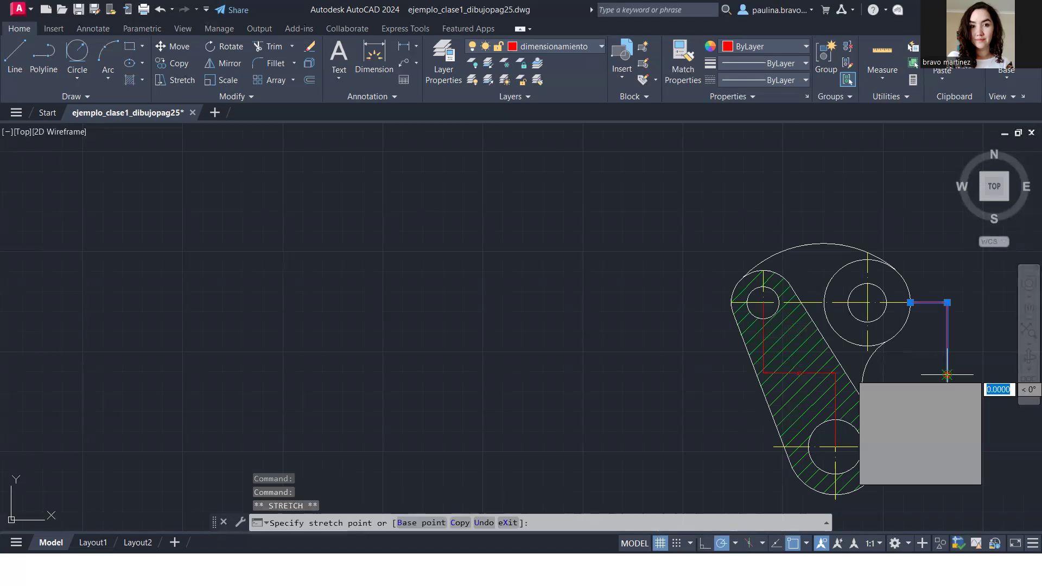
click(914, 375)
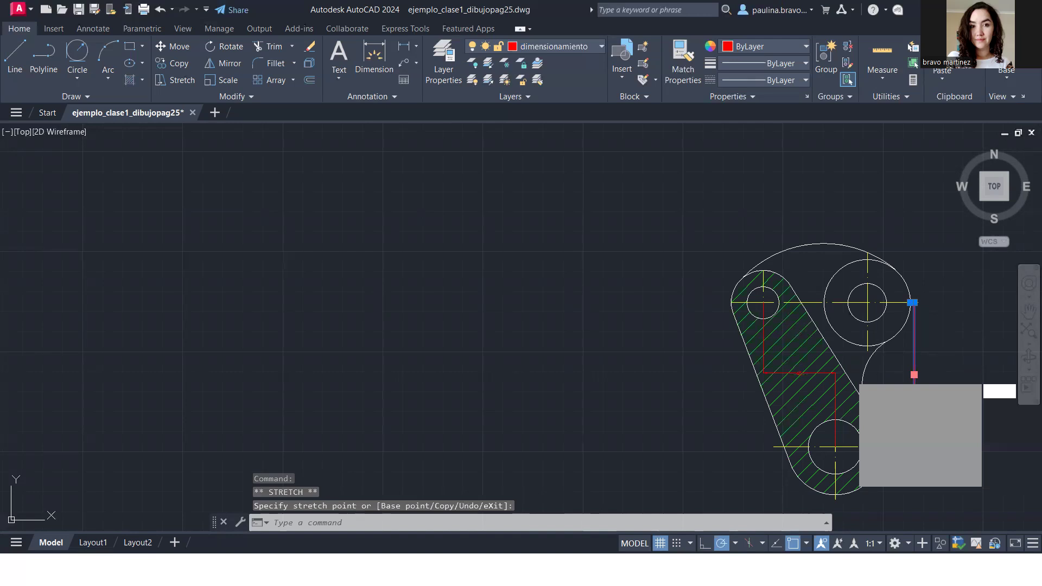
click(914, 374)
text(10)
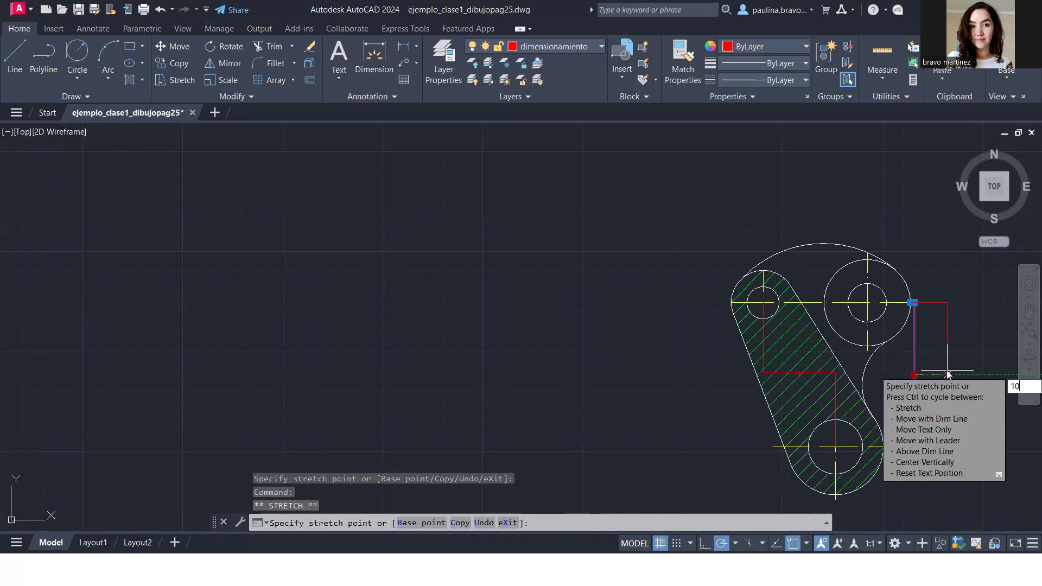
key(Return)
key(Escape)
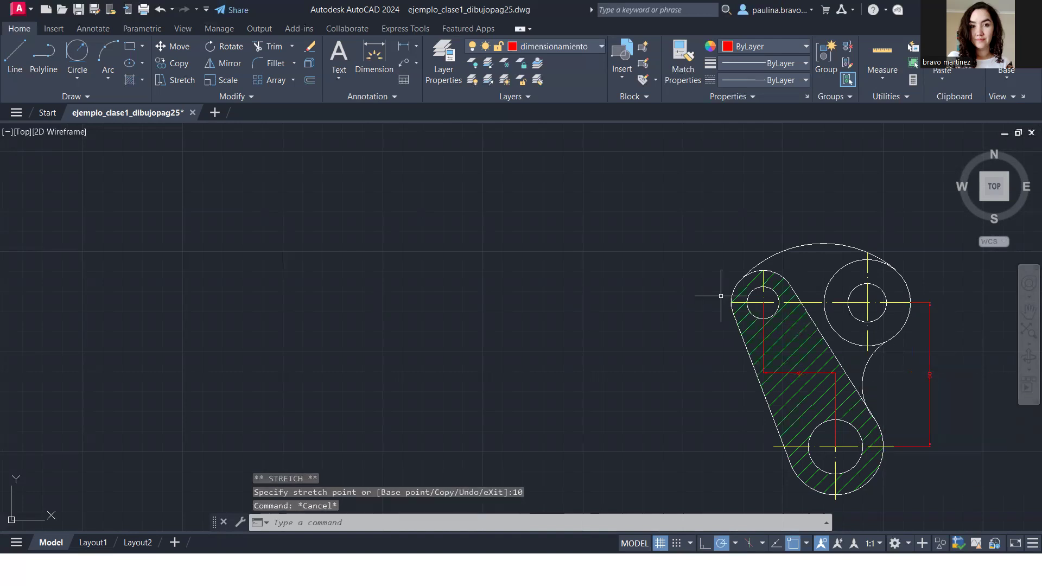
- Add a radius dimension to the large upper arc, with its dimension line running inside the part
click(416, 48)
click(437, 175)
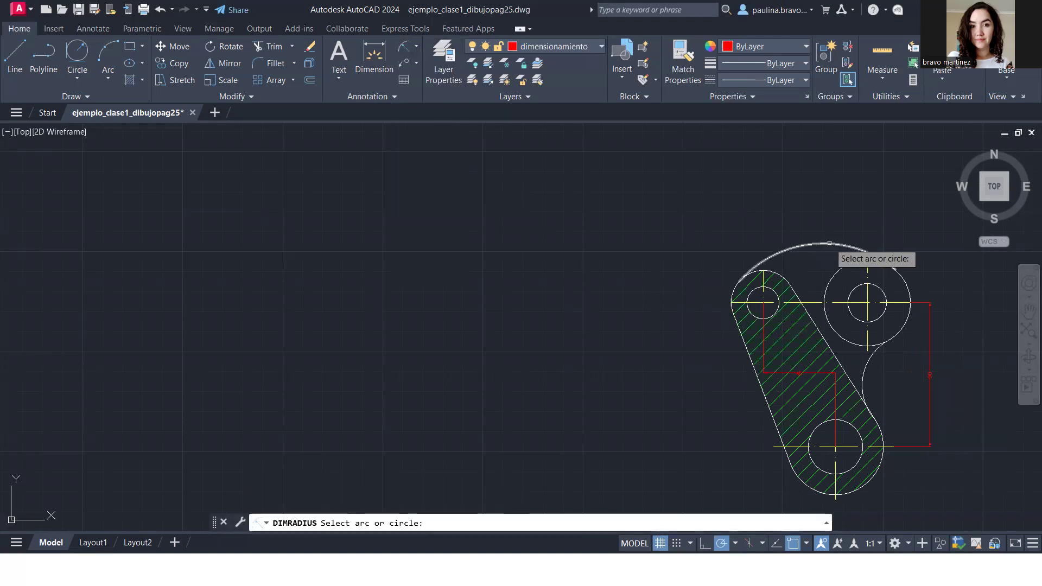
click(829, 243)
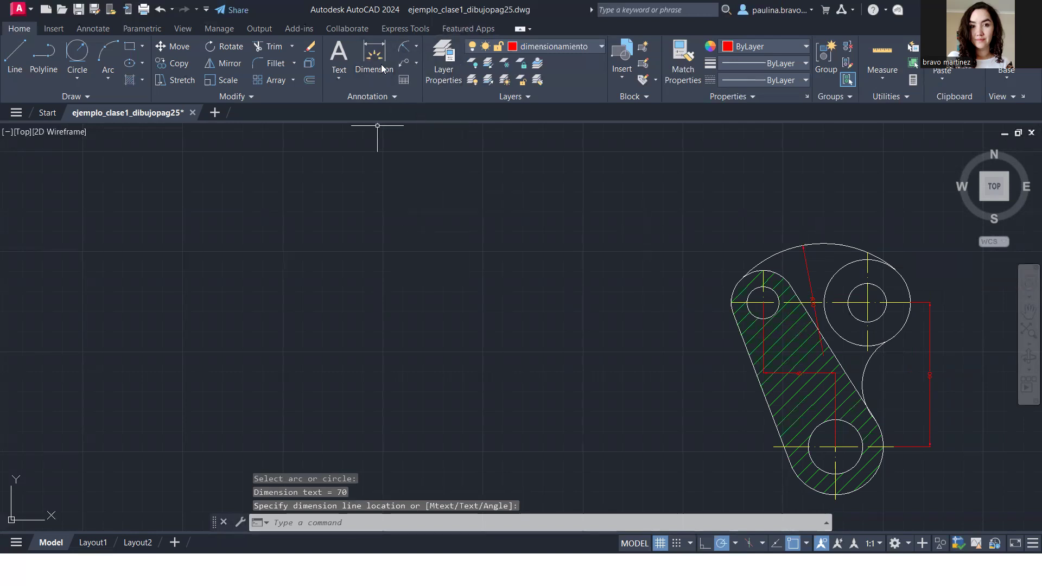
- Add a horizontal linear dimension from the hatched arm's top quadrant to the right circle's vertical centre line, placed level with the upper arc's crest
click(415, 46)
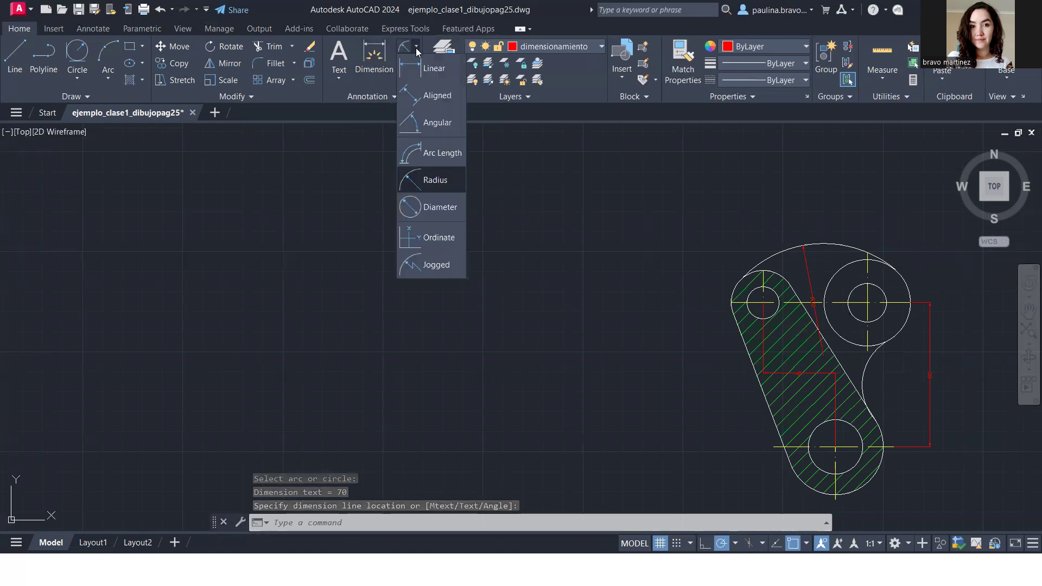
click(424, 75)
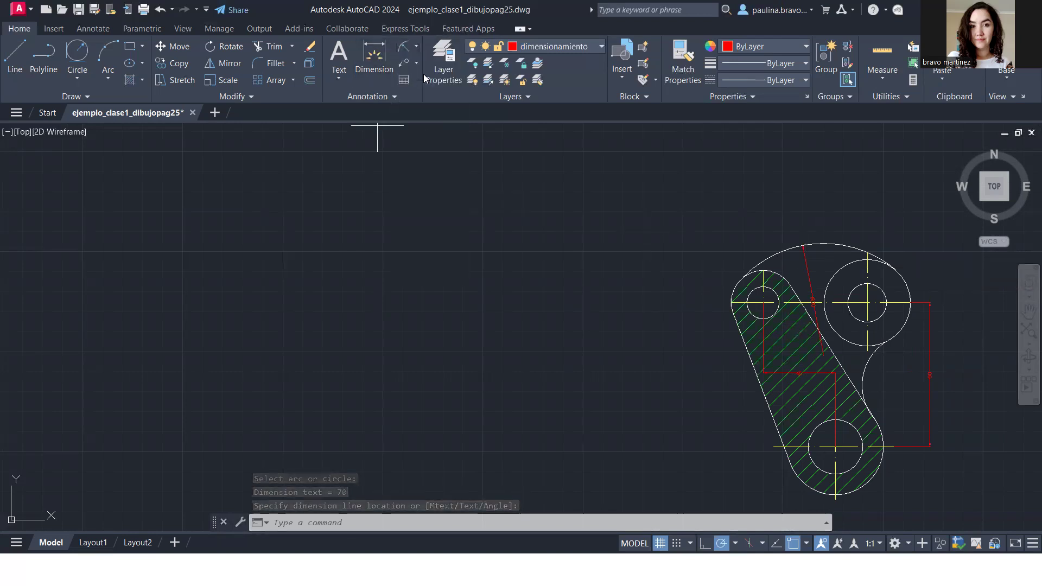
click(763, 271)
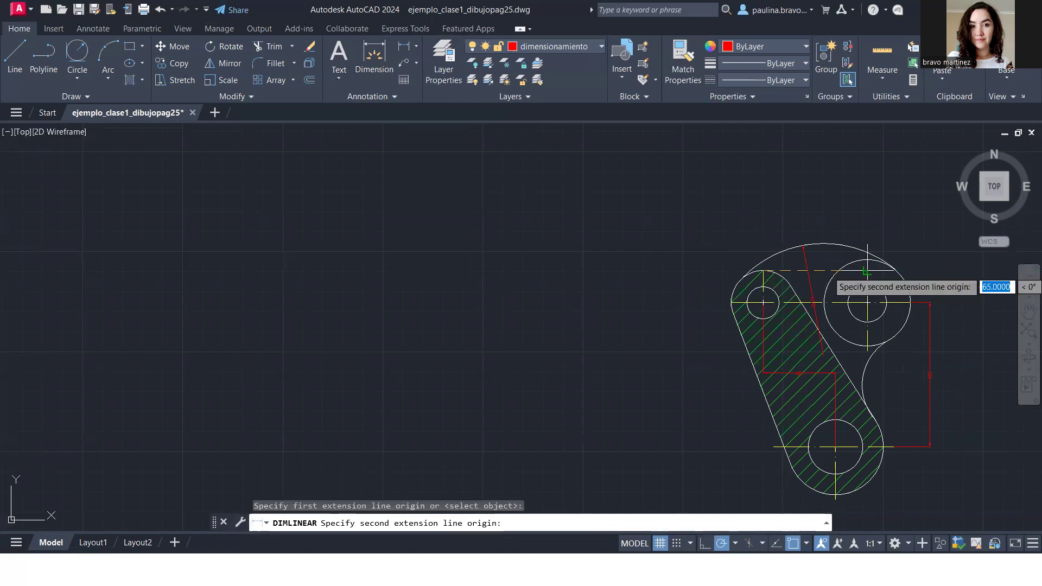
click(867, 271)
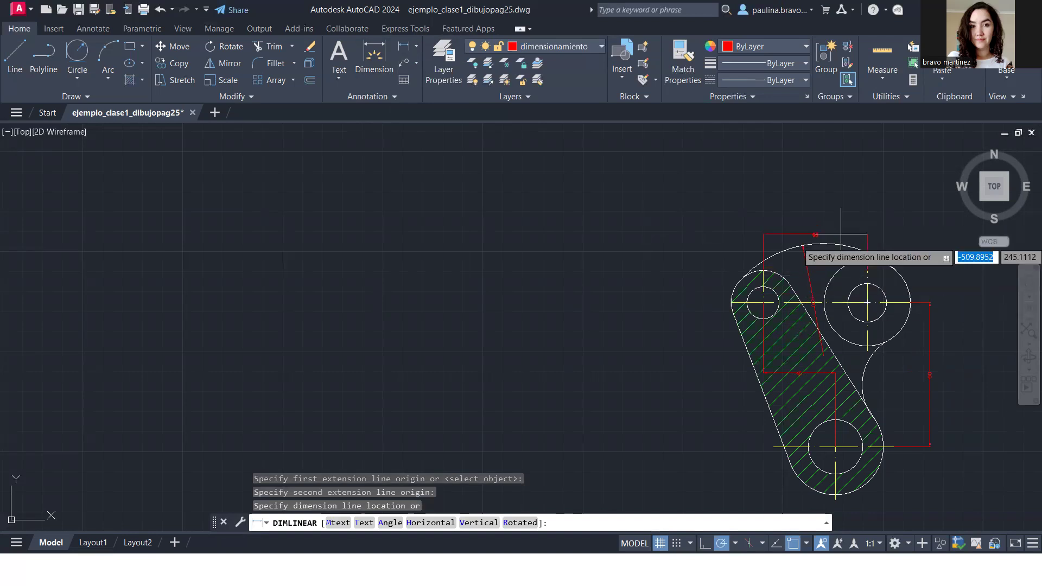
click(815, 243)
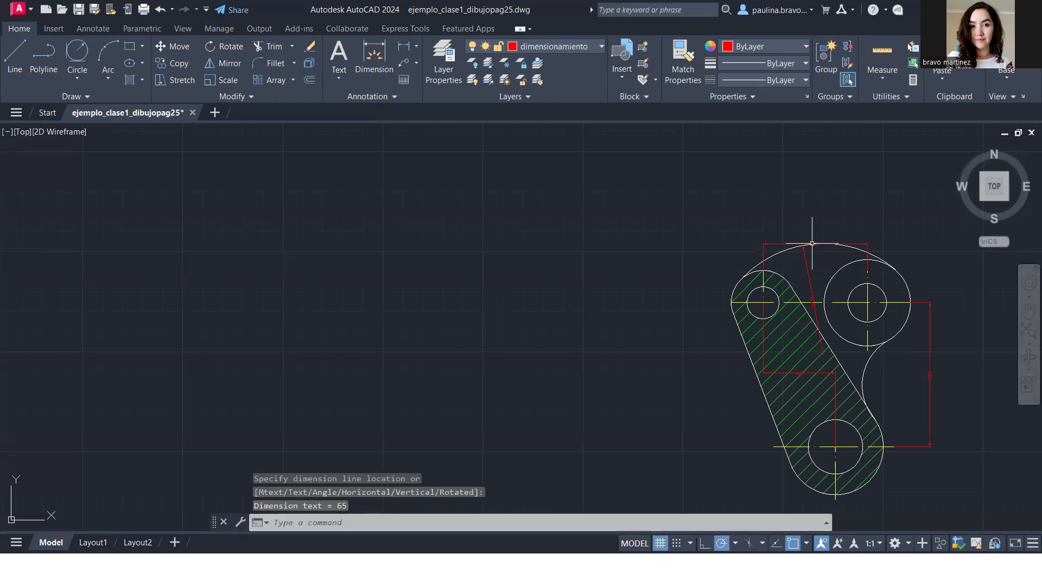
- Move the upper horizontal dimension's line 10 units up, above the large arc
click(814, 243)
click(815, 244)
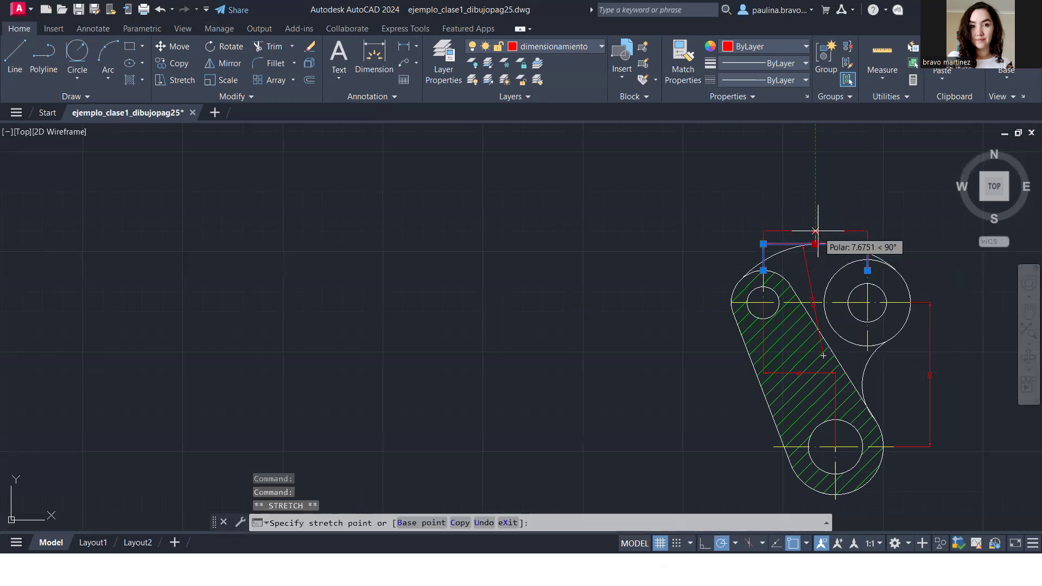
text(10)
key(Return)
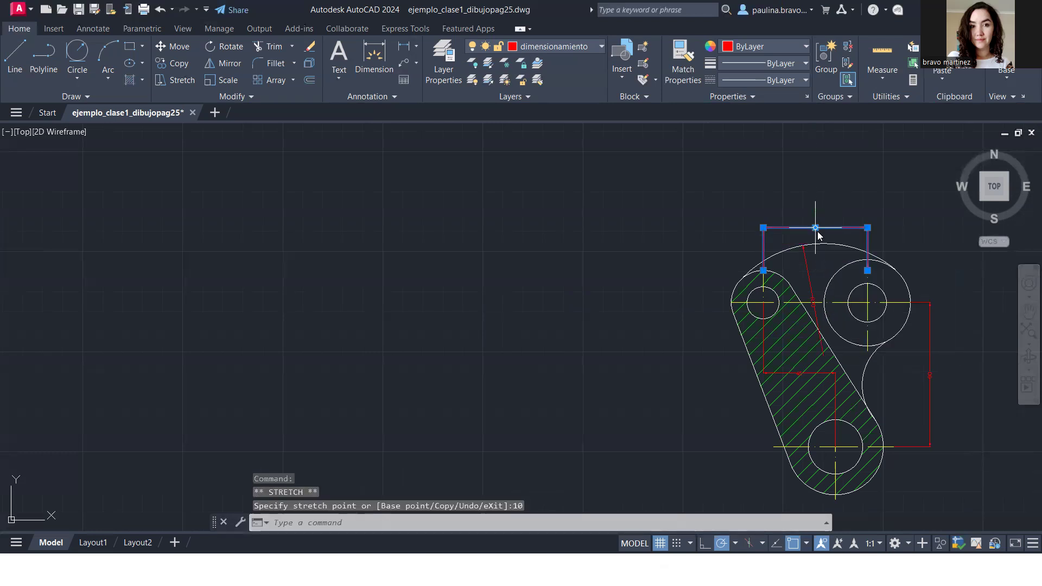
mouse_move(815, 227)
key(Escape)
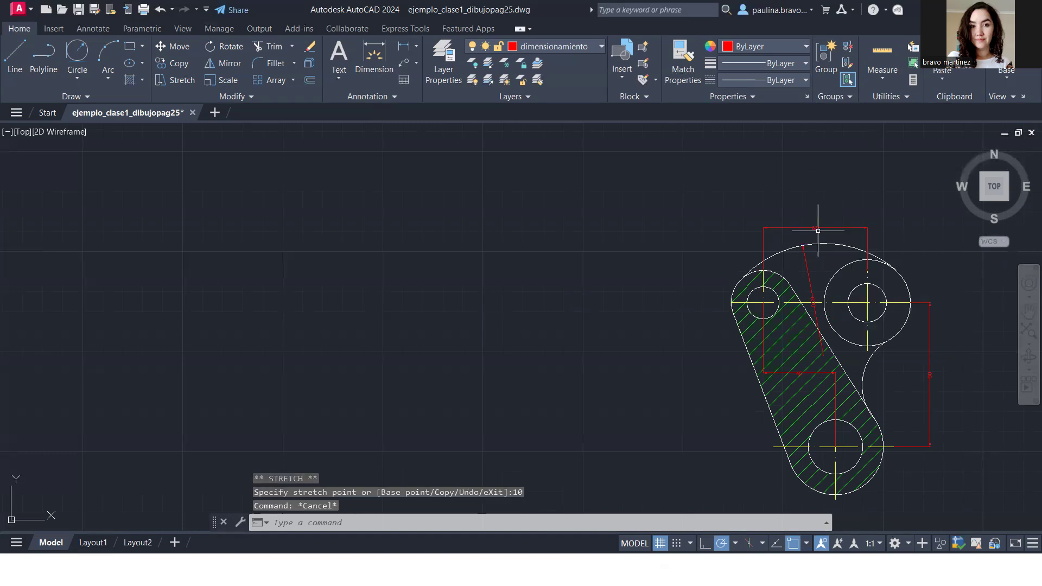
click(871, 264)
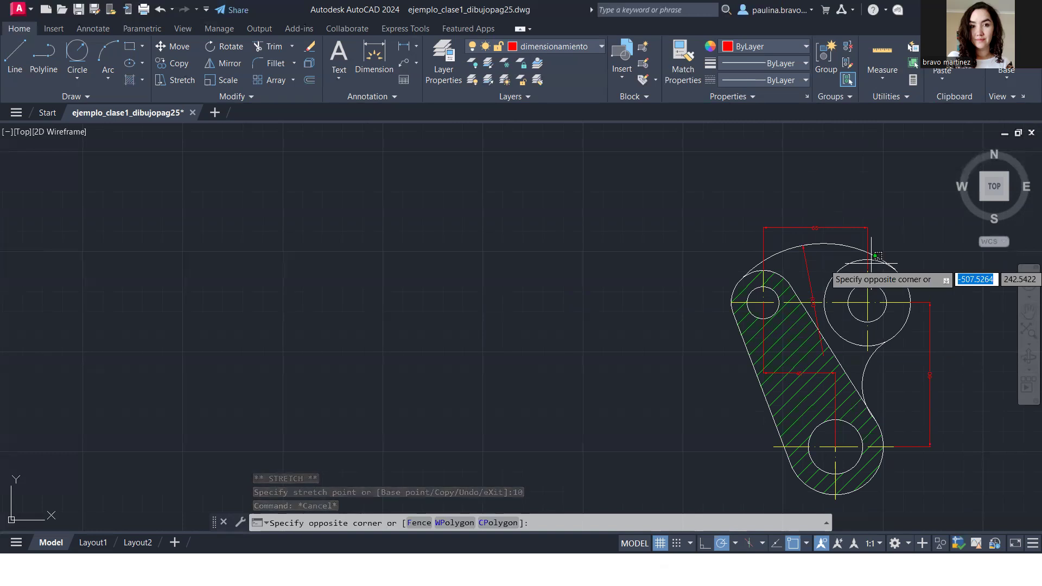
click(867, 268)
click(868, 269)
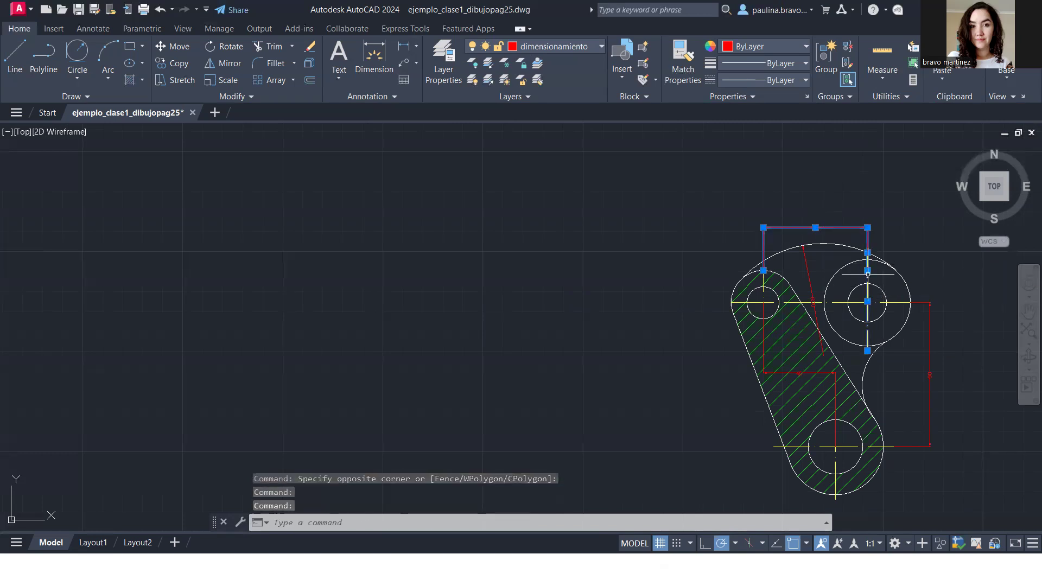
key(Escape)
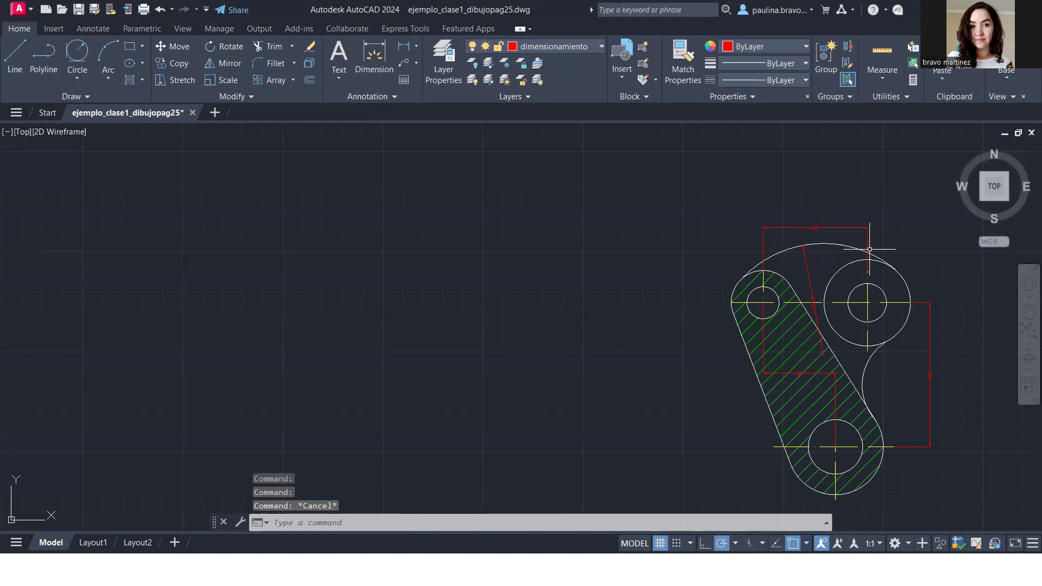
click(867, 247)
click(867, 269)
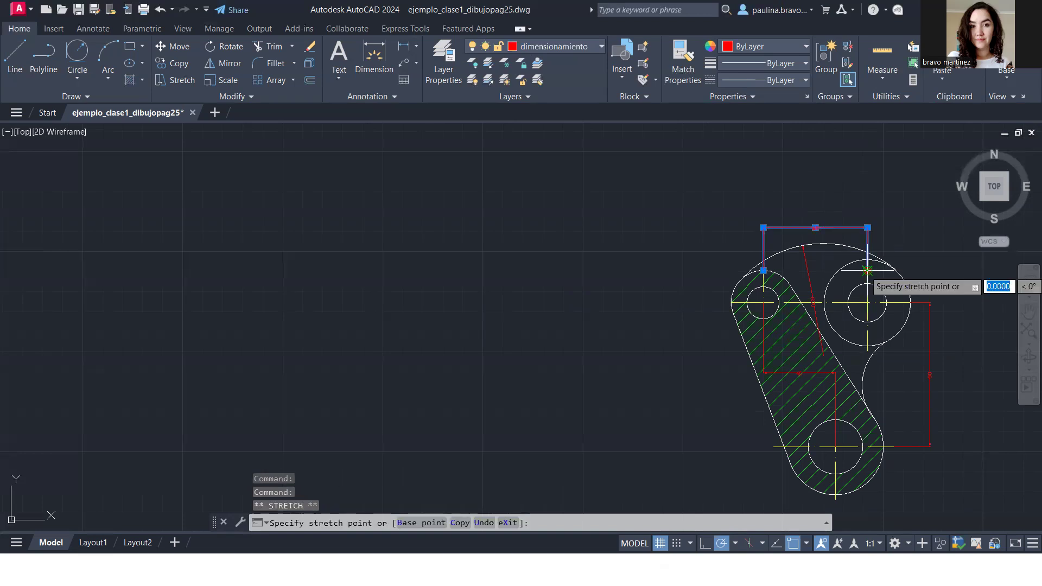
key(Escape)
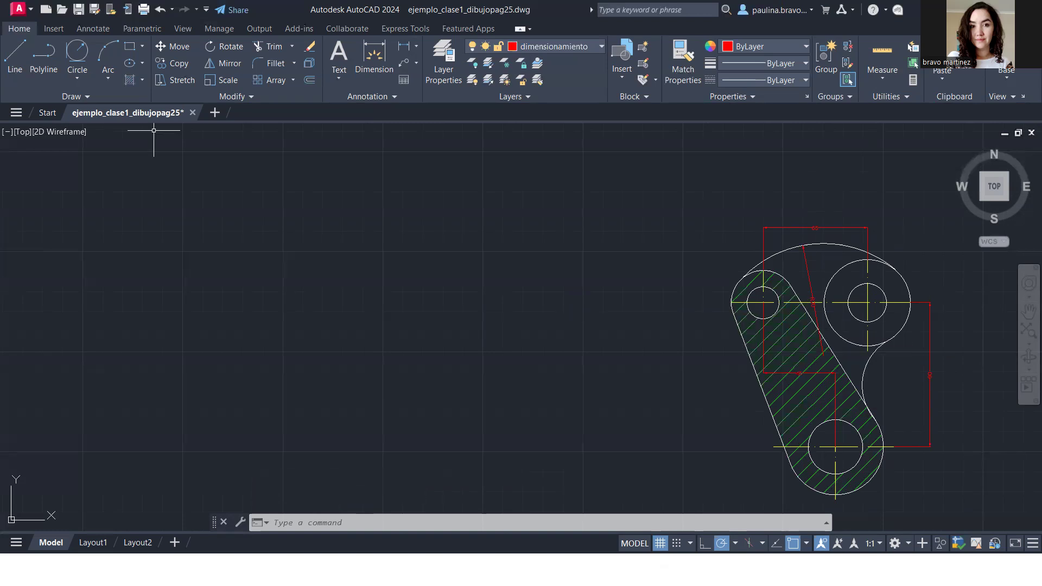
- Draw a circle of diameter 54 on the Contorno layer in the empty area left of the dimensioned part
click(75, 80)
click(99, 101)
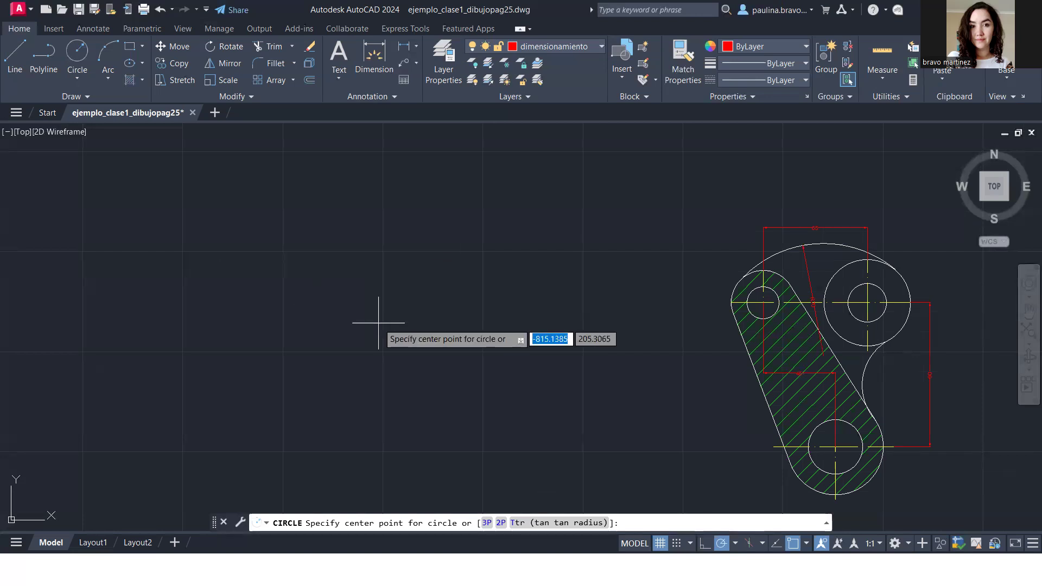
key(Escape)
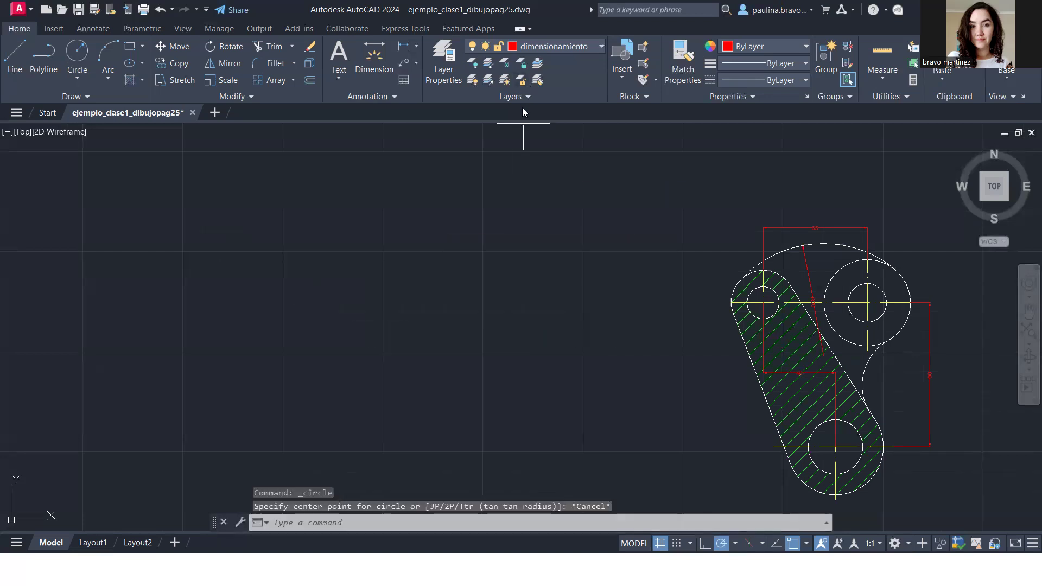
click(560, 46)
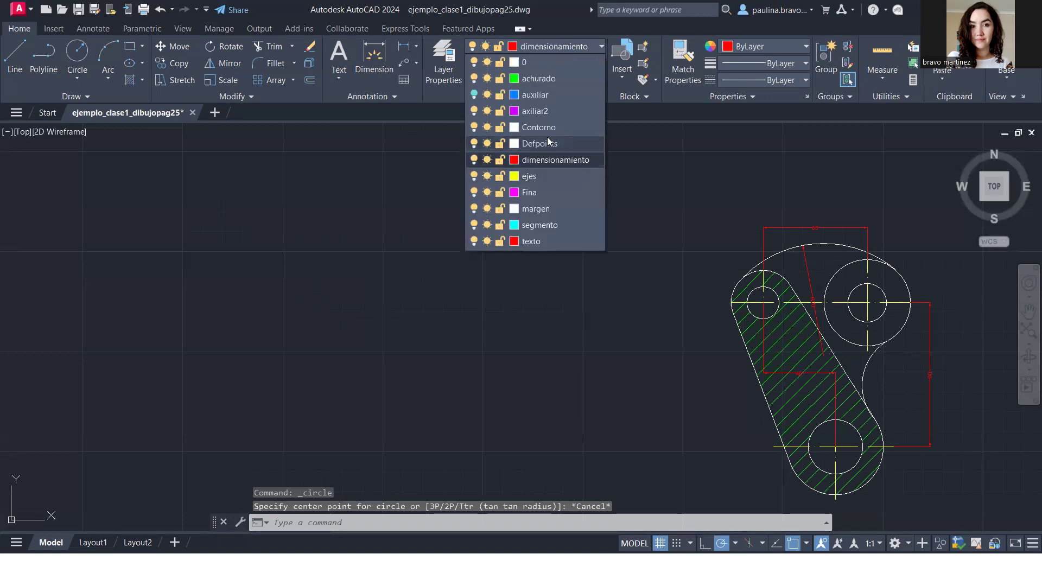
click(551, 135)
key(Return)
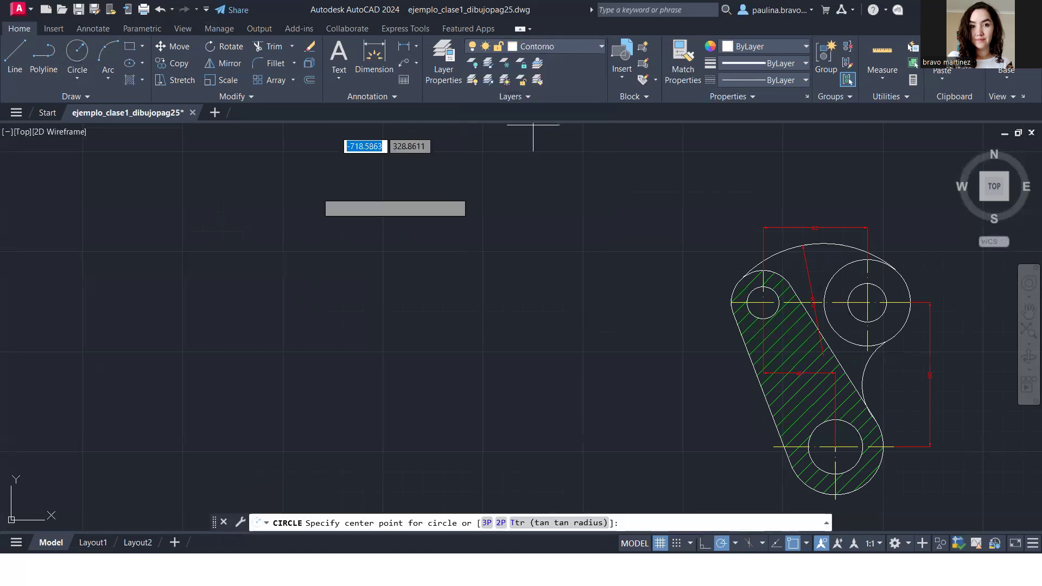
click(430, 331)
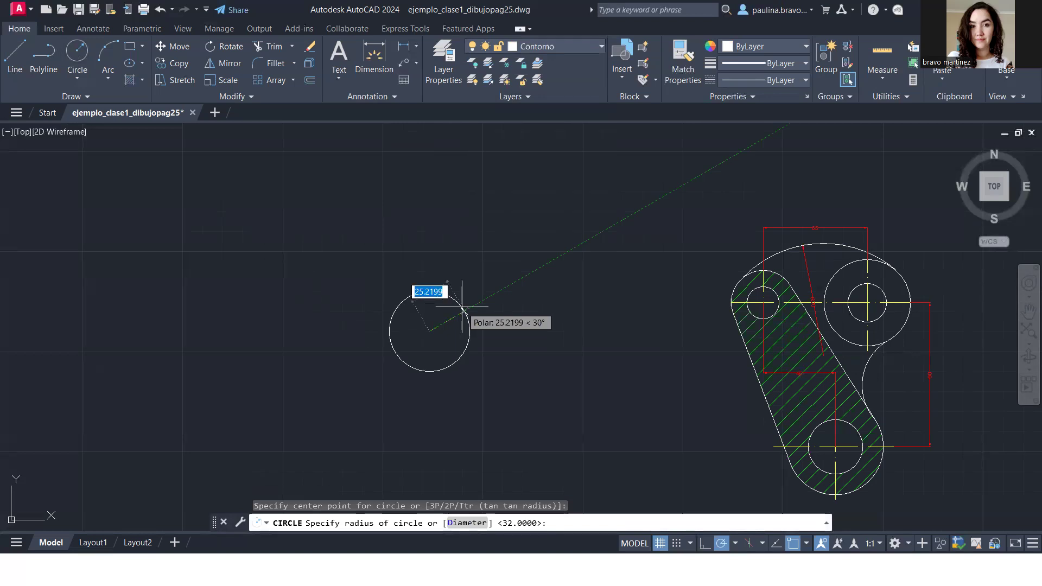
text(d)
key(Return)
text(54)
key(Return)
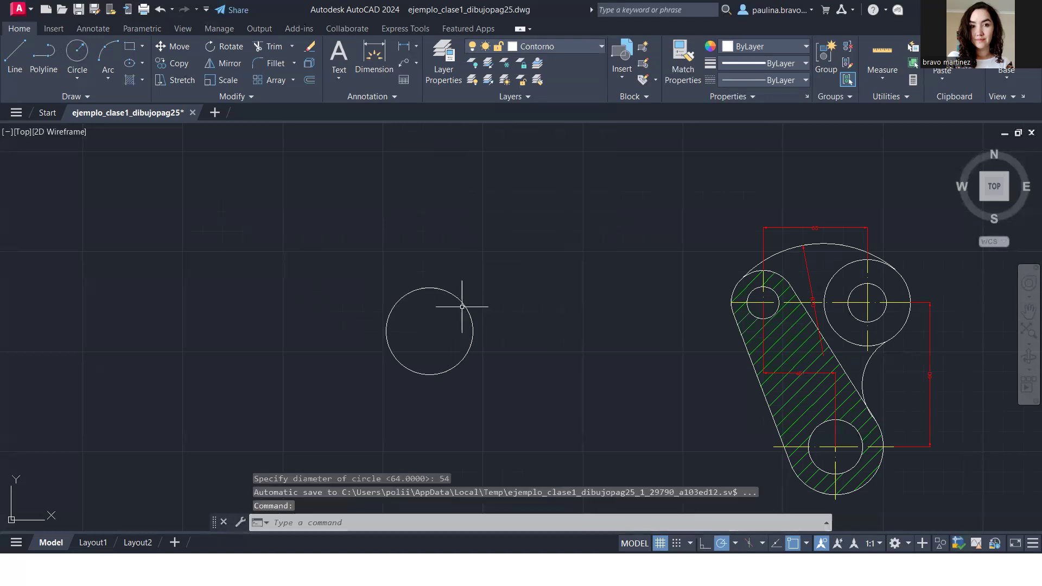
- Draw a concentric circle of diameter 68 around the 54-diameter circle
key(Return)
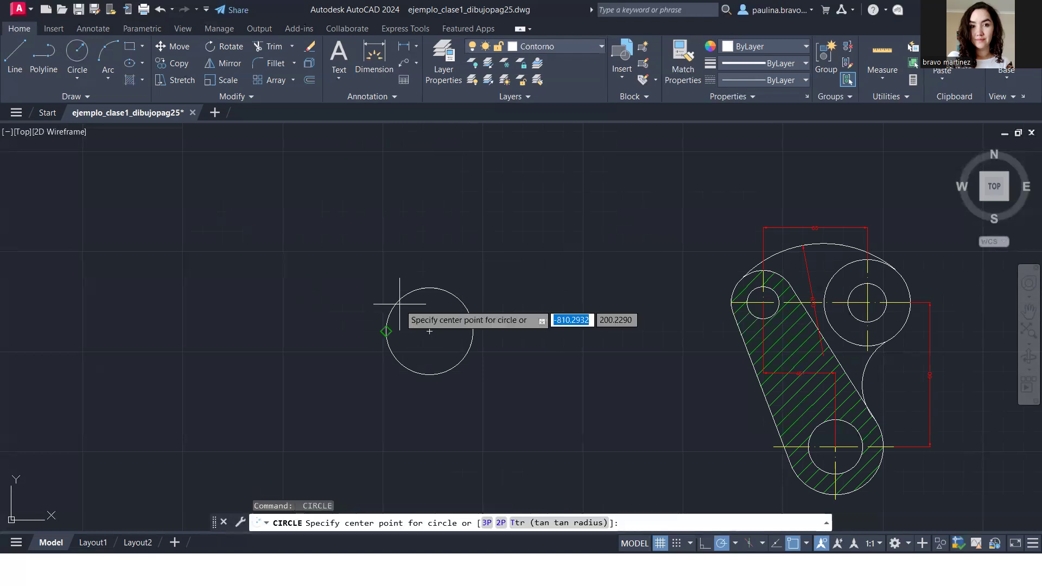
click(430, 331)
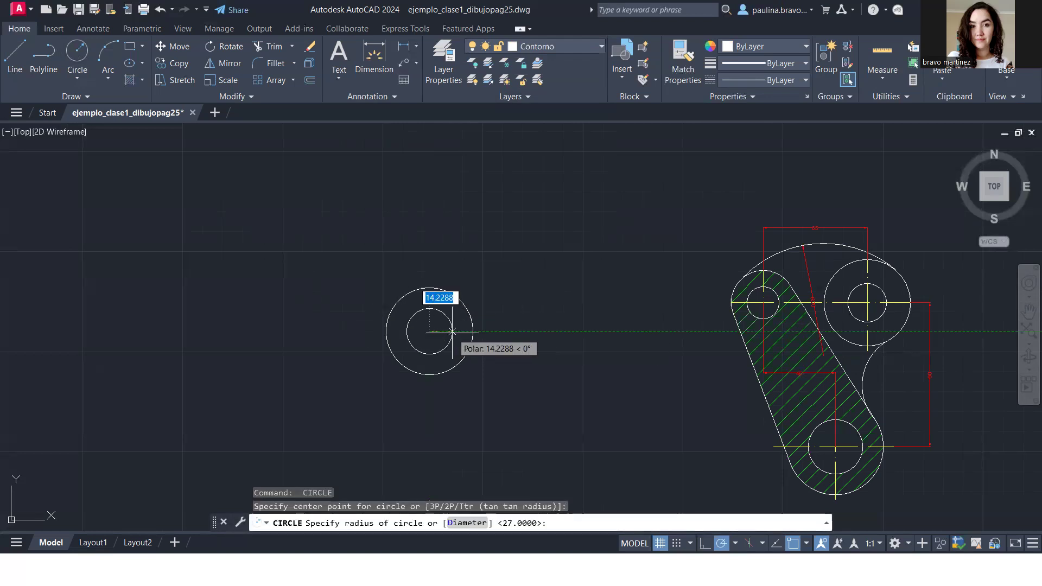
text(d)
key(Return)
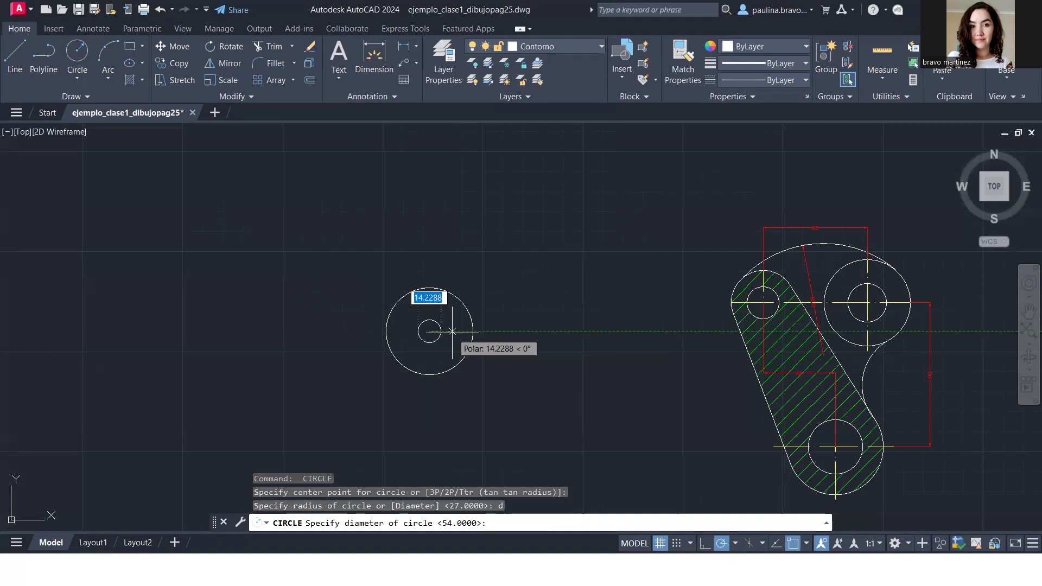
text(68)
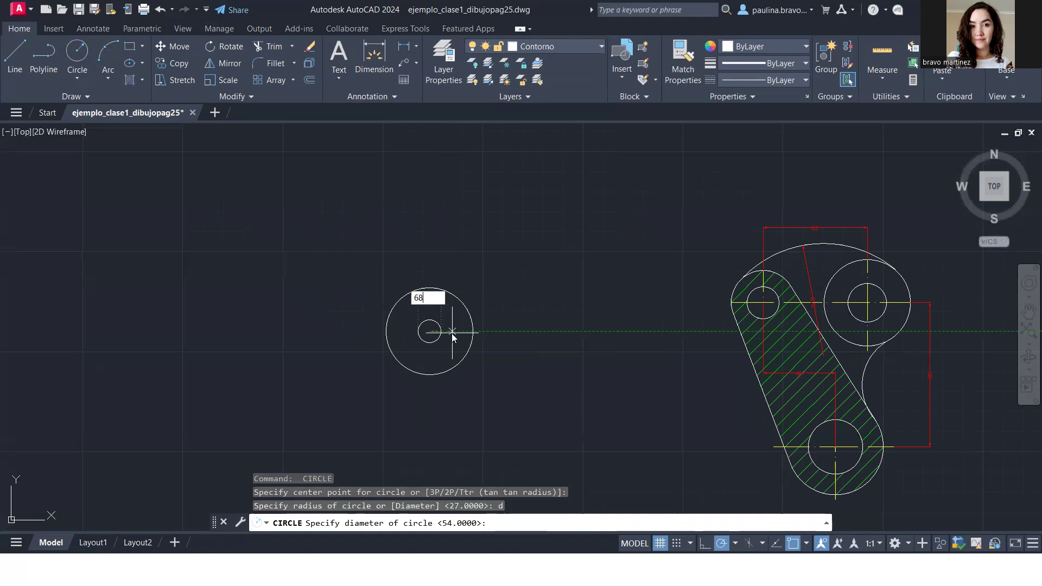
key(Return)
- Match the outer 68-diameter circle's properties to the part's yellow horizontal centre line
click(682, 64)
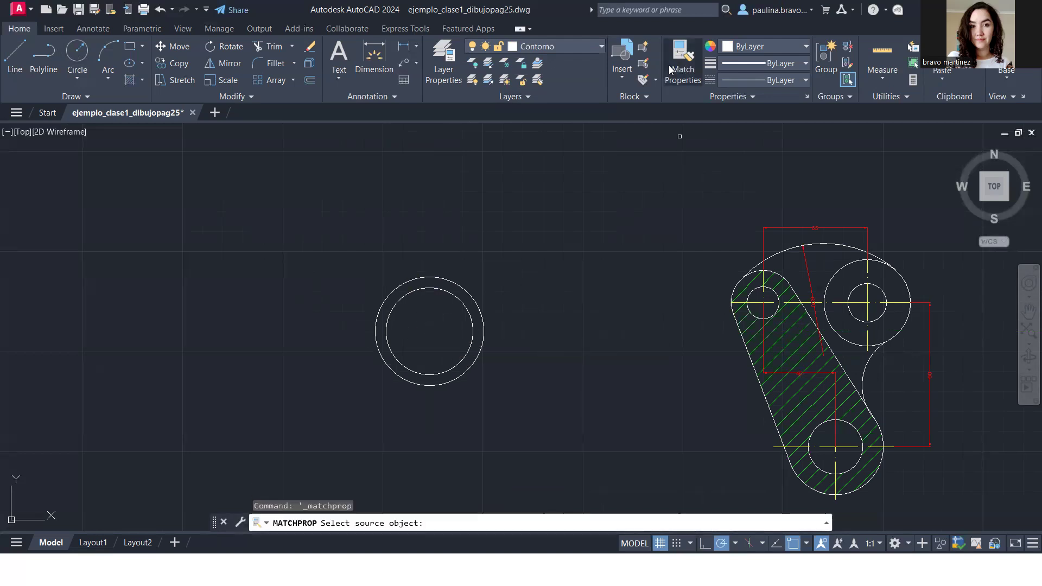
click(851, 302)
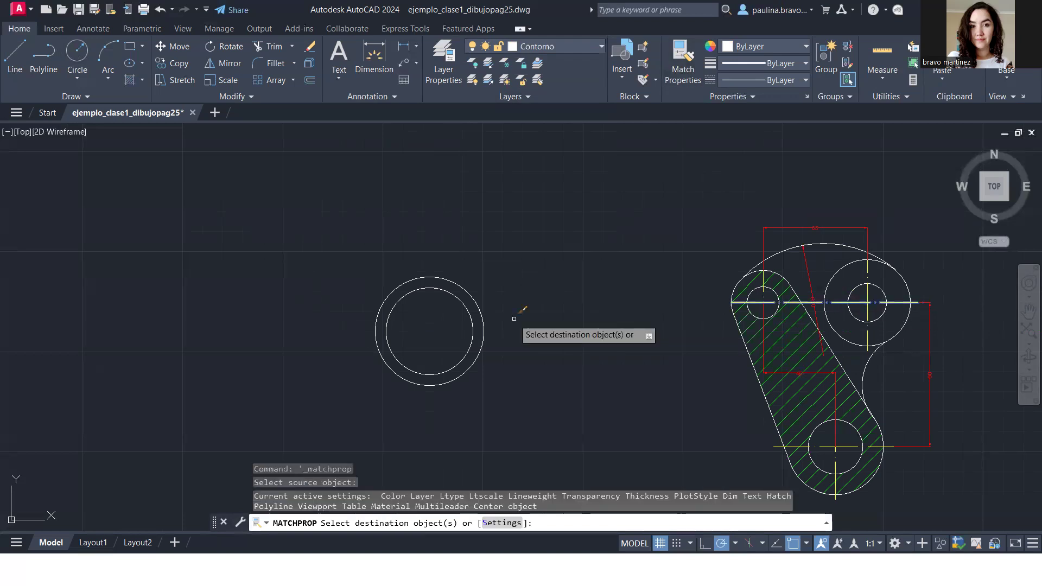
click(484, 329)
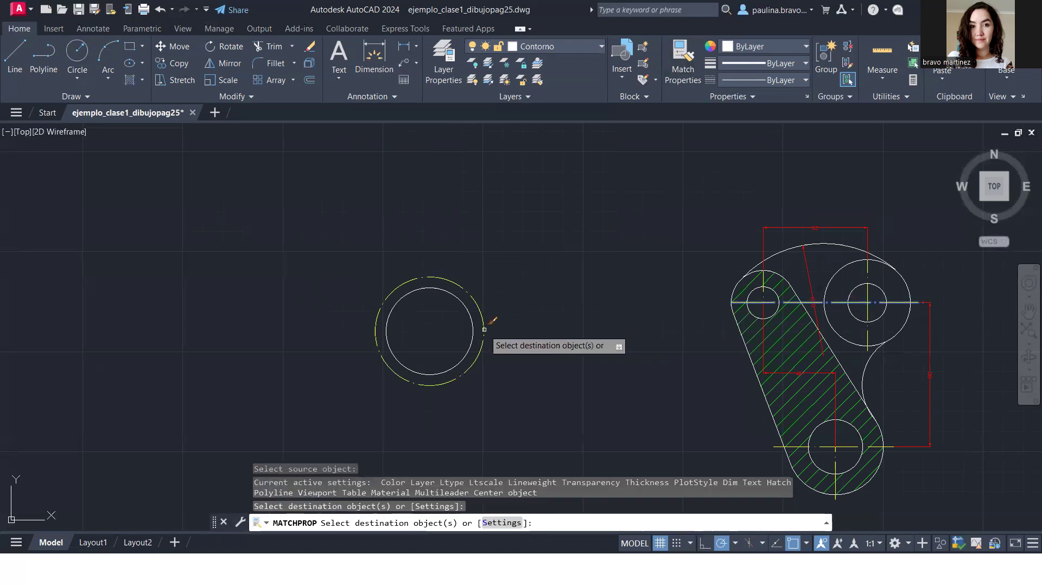
key(Escape)
- Make ejes the current layer and draw a horizontal centre line between the outer circle's left and right quadrants
click(560, 41)
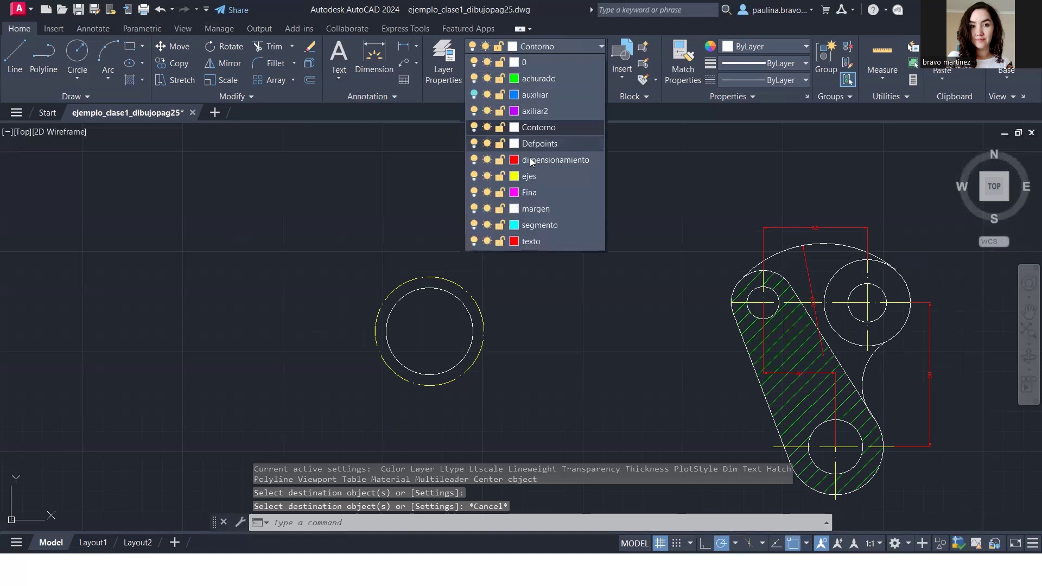
click(551, 179)
click(14, 57)
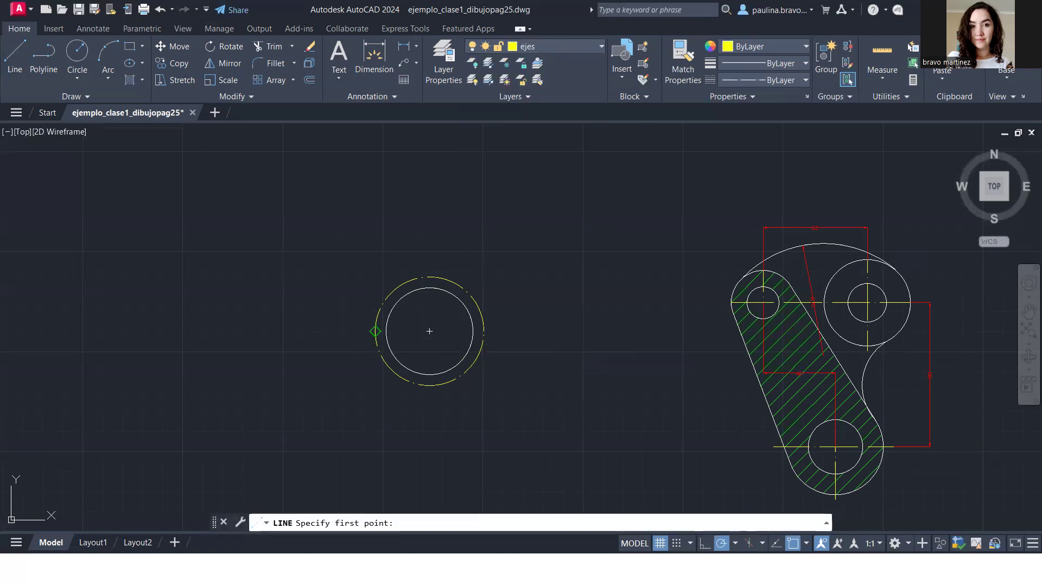
click(375, 331)
click(484, 331)
key(Return)
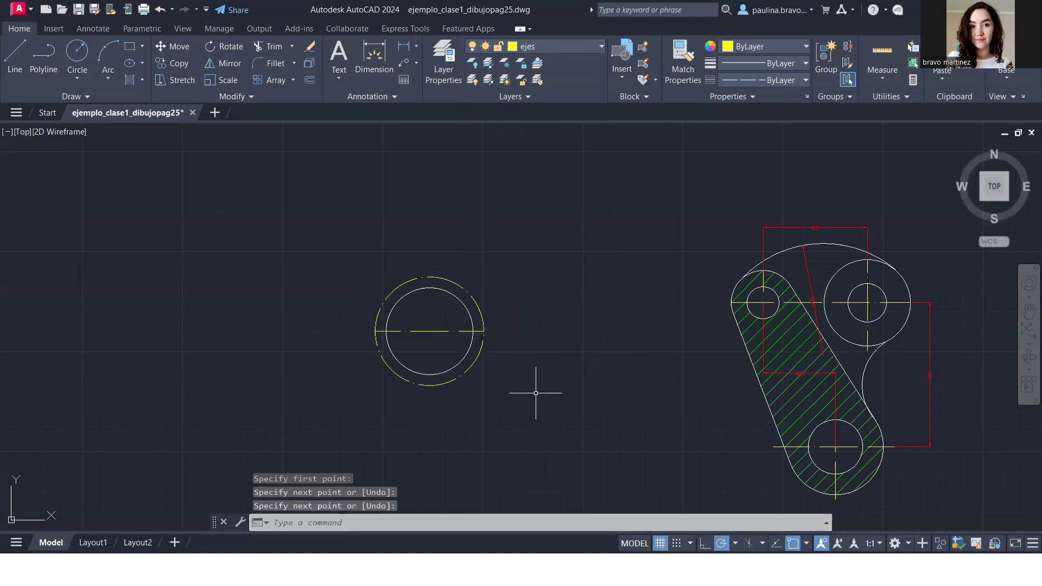
- Draw a vertical centre line from the outer circle's top quadrant to its bottom quadrant
key(Return)
click(429, 277)
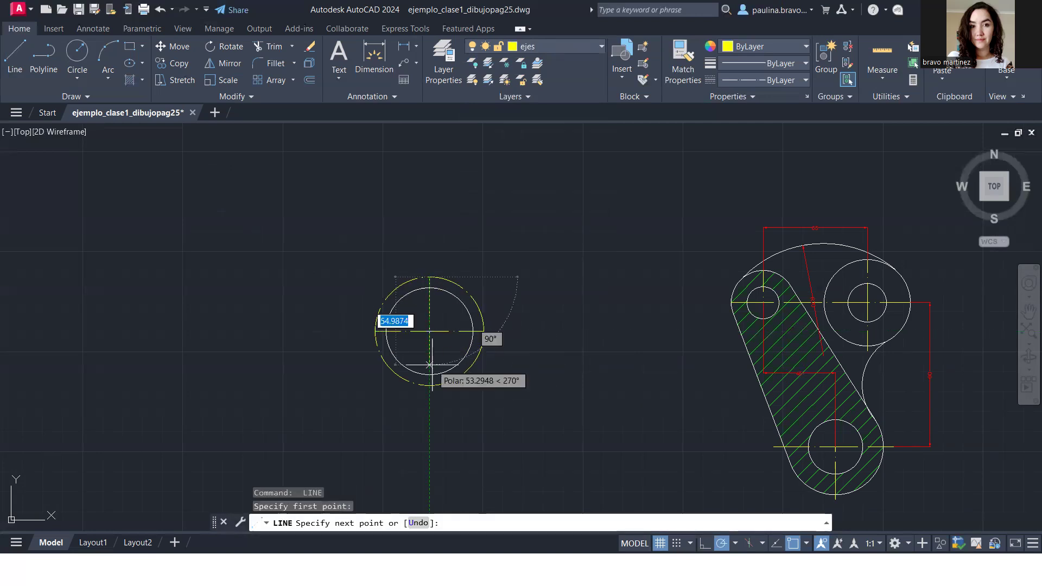
click(429, 385)
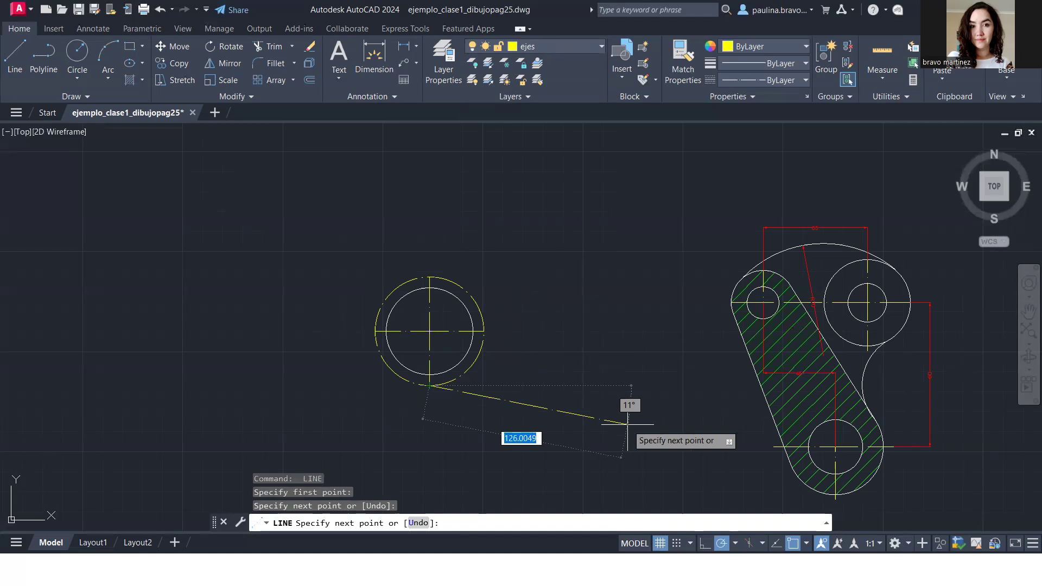
key(Escape)
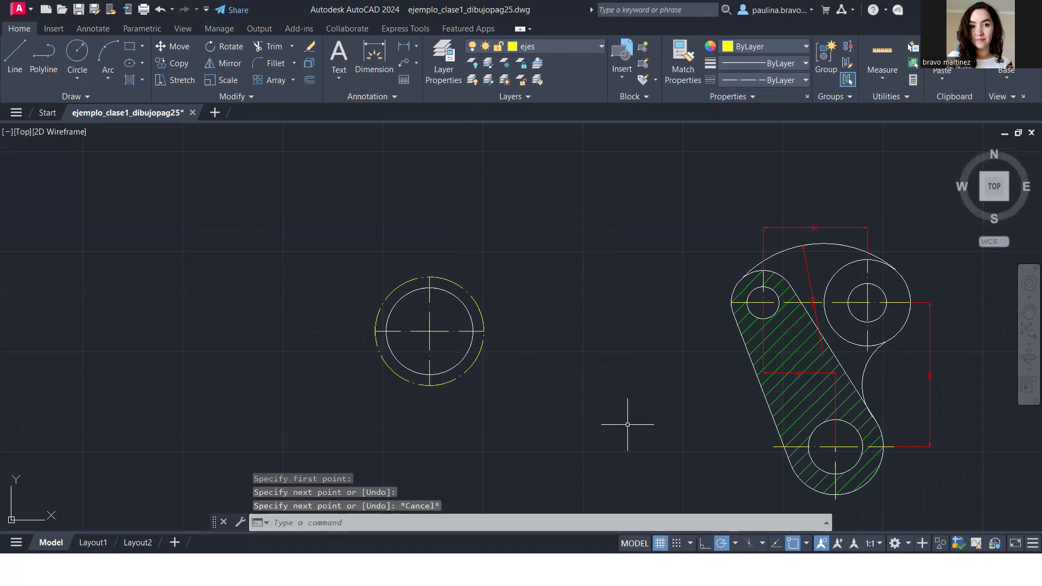
- Draw a circle of radius 4 on the Contorno layer, centred on the outer circle's left quadrant
scroll(411, 367, up, 4)
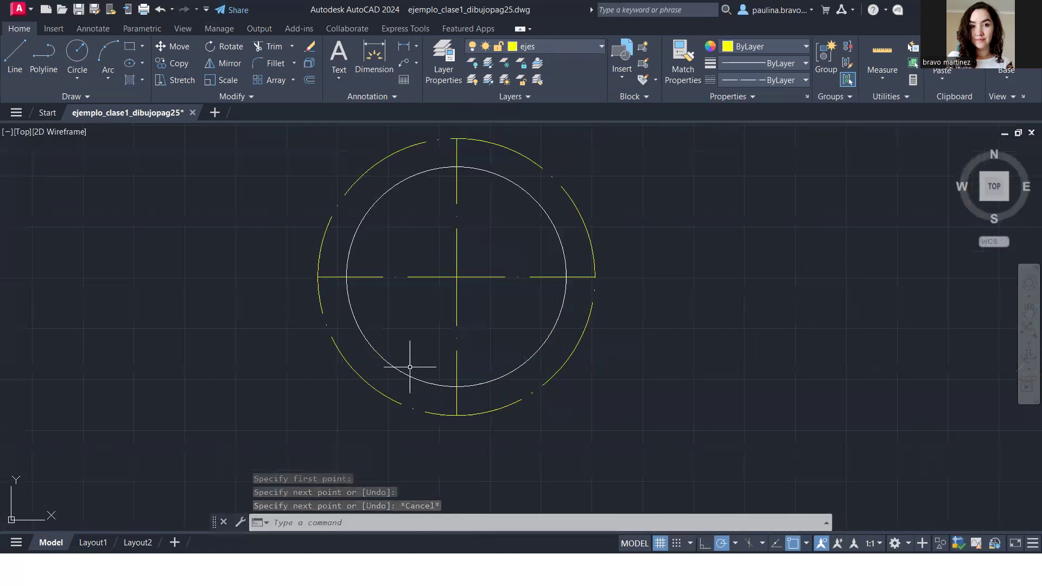
click(577, 49)
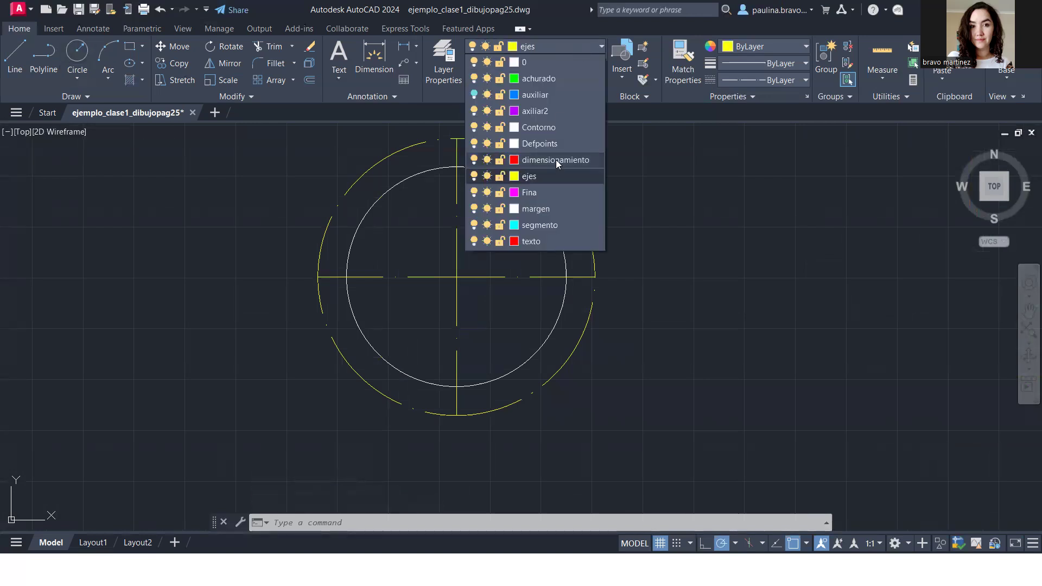
click(565, 125)
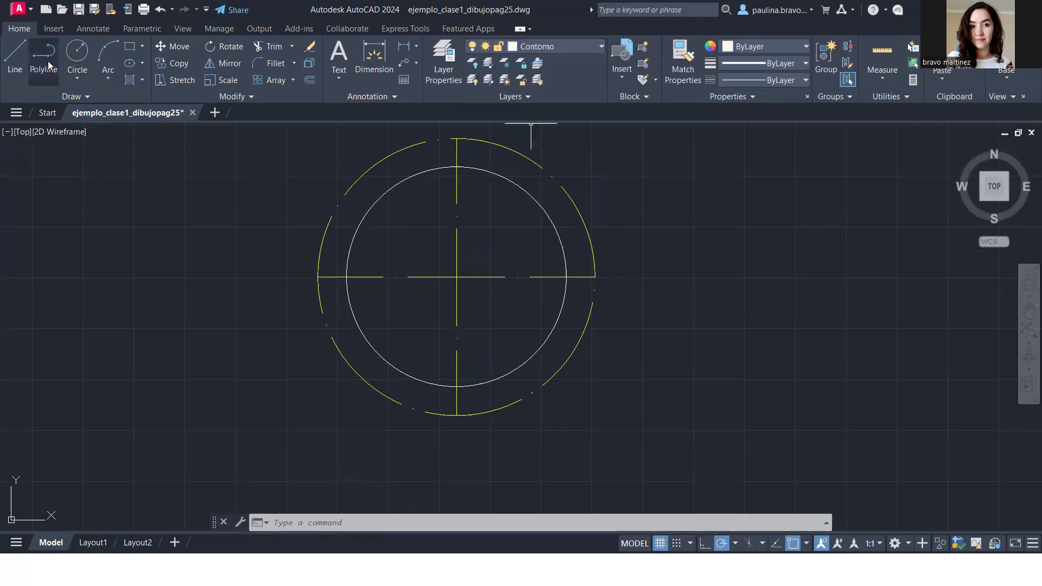
click(76, 59)
click(318, 278)
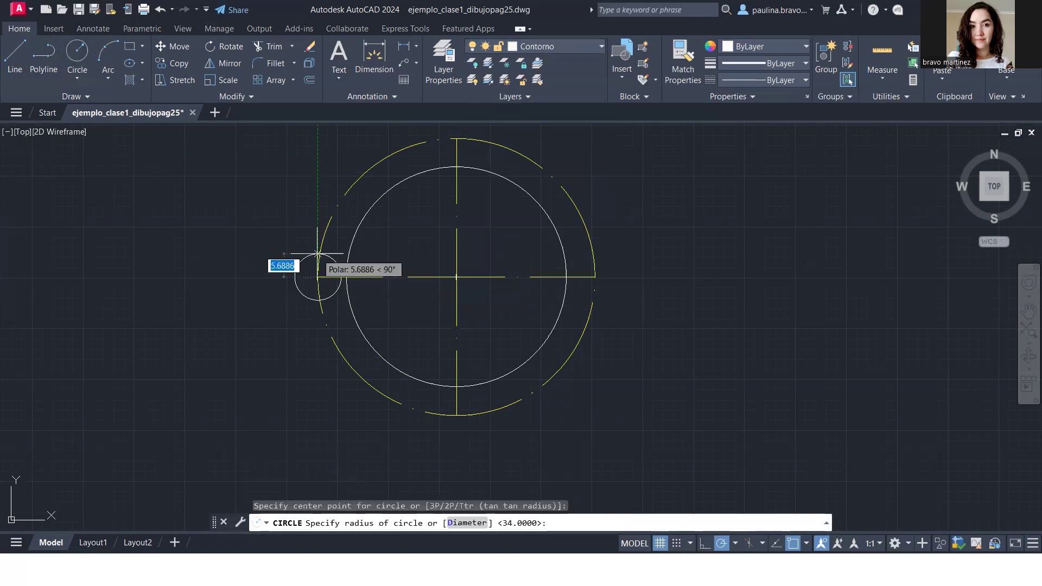
text(4)
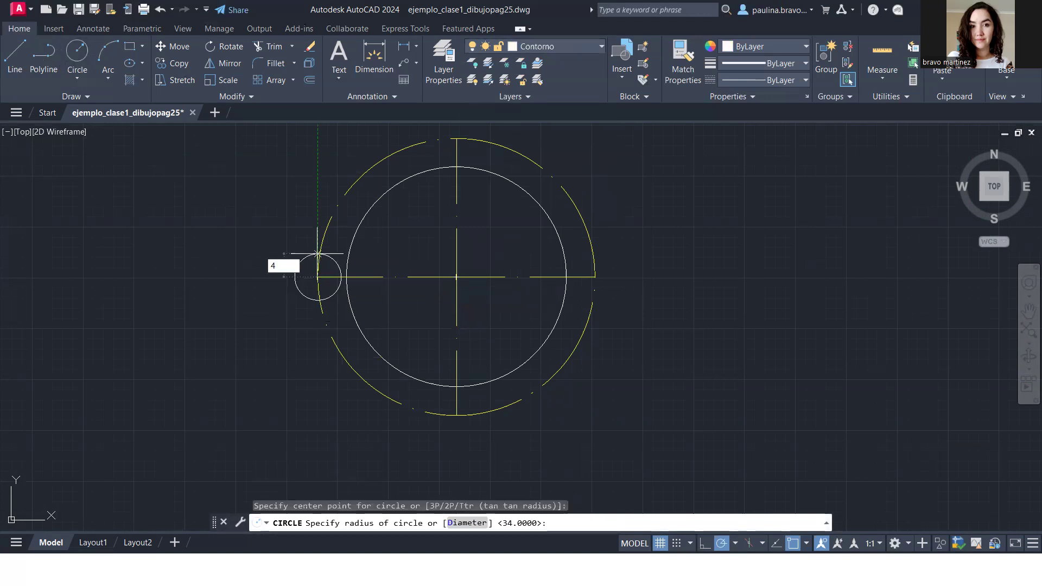
key(Return)
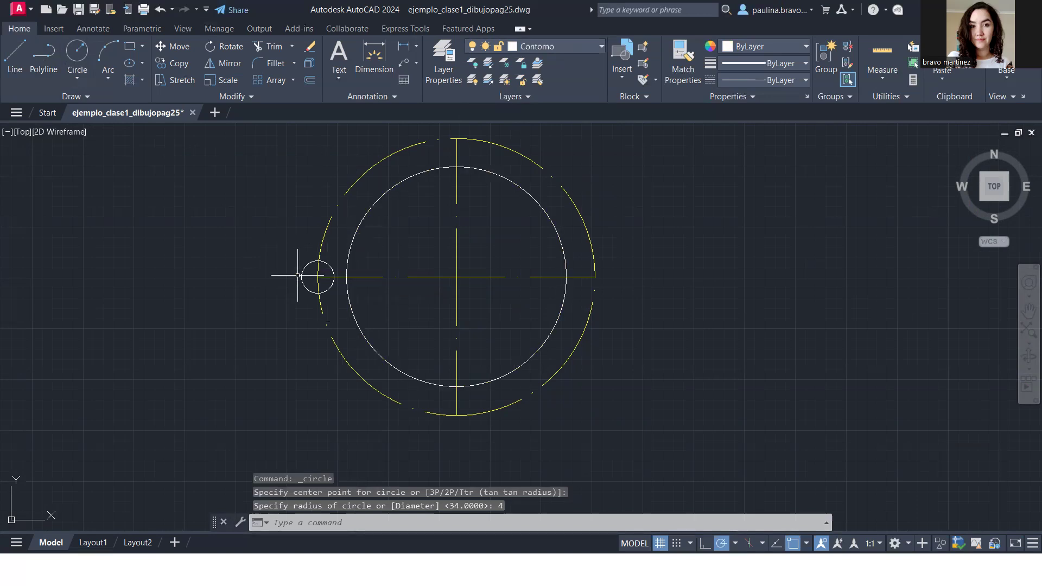
- Turn on the auxiliar layer, make it current, and draw a line from the small circle's centre to the 54-diameter circle's left quadrant
scroll(312, 265, up, 5)
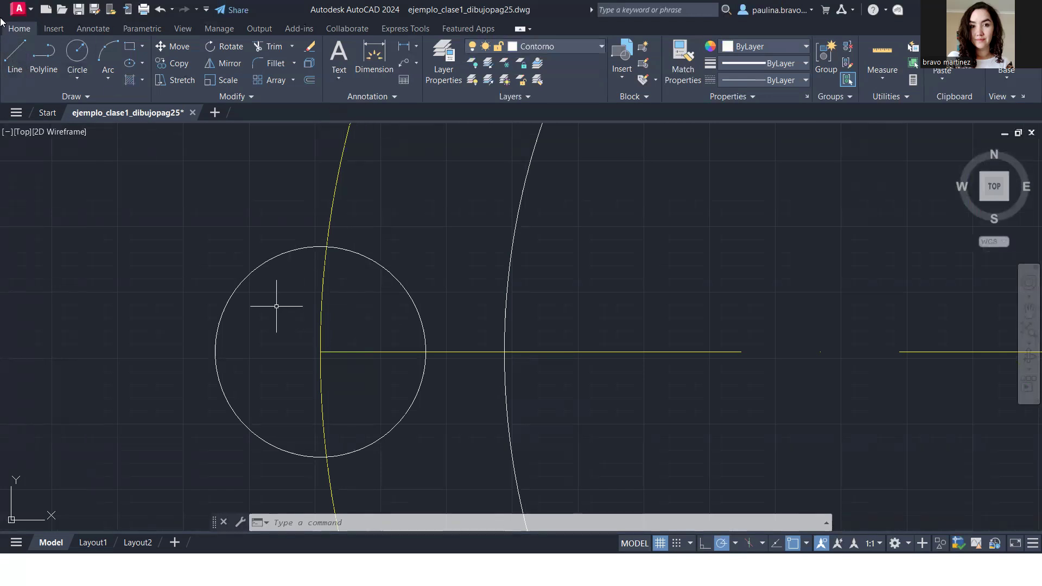
click(568, 46)
click(477, 95)
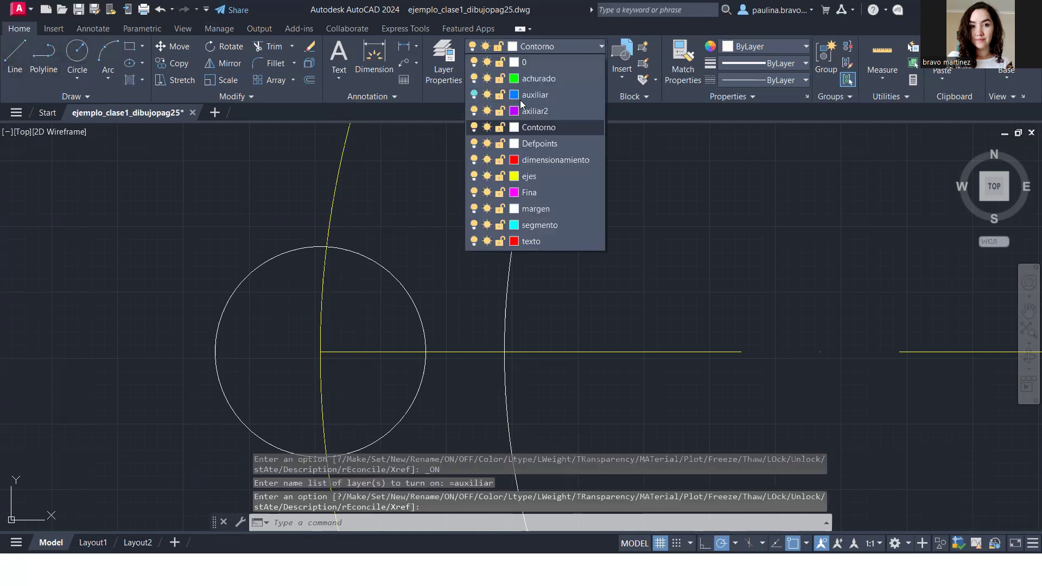
click(541, 98)
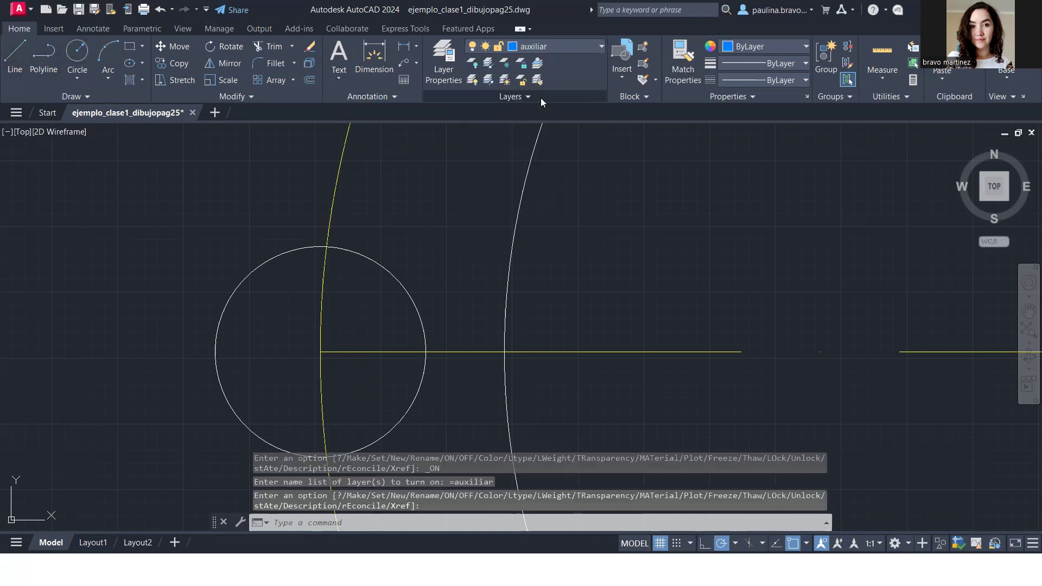
click(6, 56)
click(320, 352)
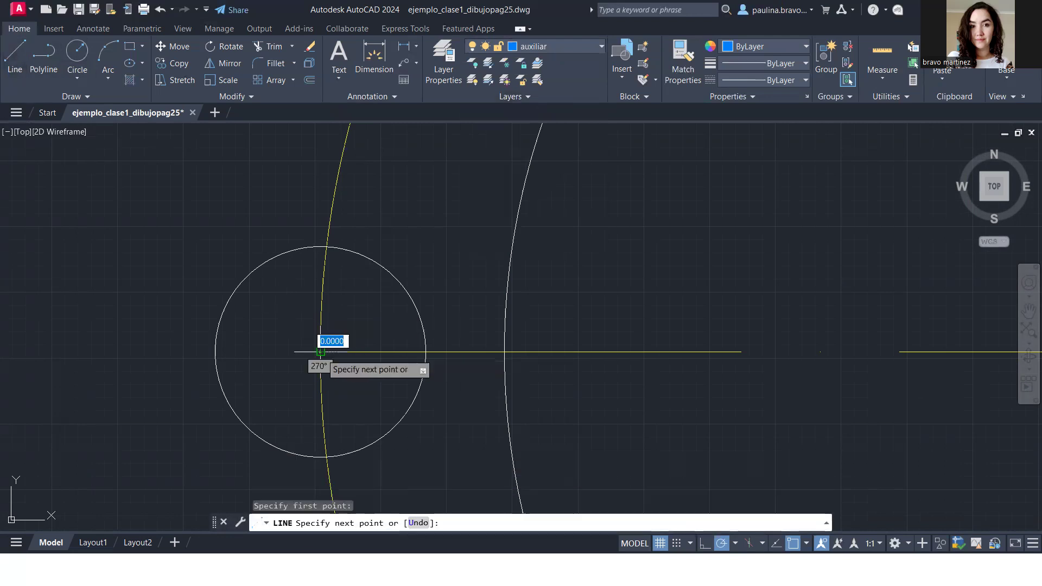
click(506, 352)
key(Return)
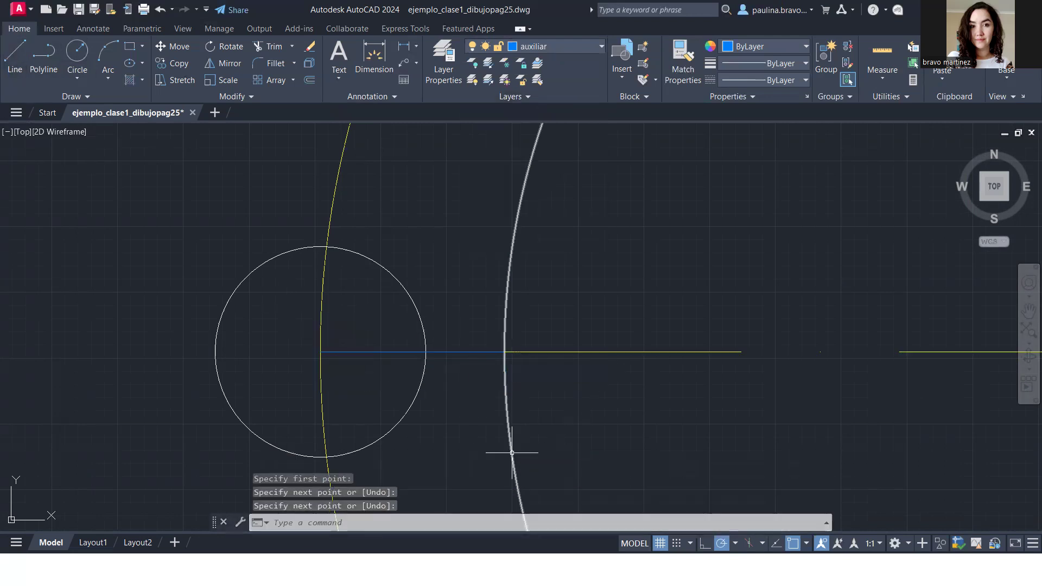
- Offset the auxiliary horizontal line 2 units upward
click(311, 81)
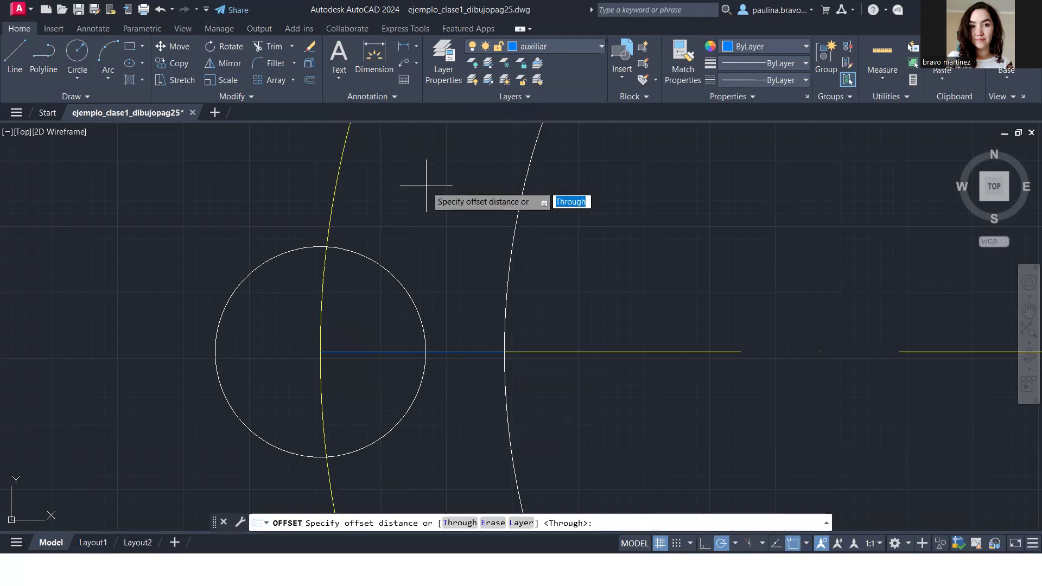
text(2)
key(Return)
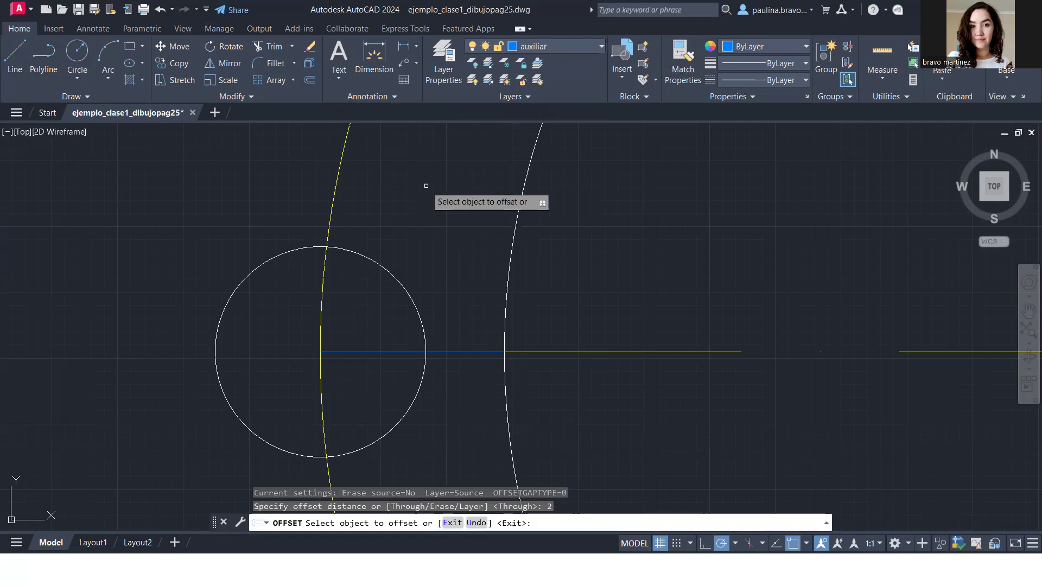
click(454, 352)
click(460, 315)
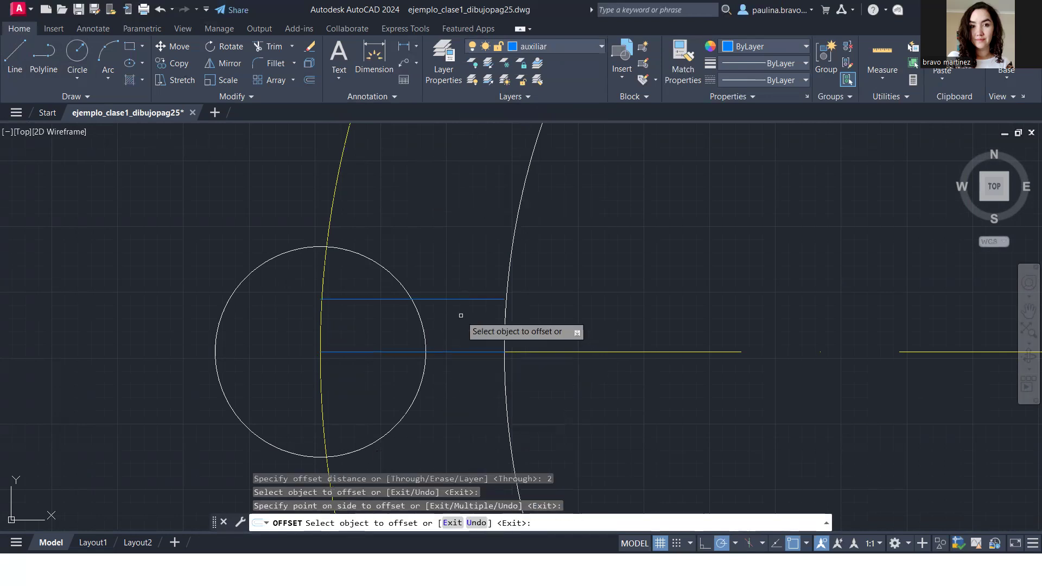
- Offset the auxiliary horizontal line 2 units downward and end the Offset command
click(464, 351)
click(473, 391)
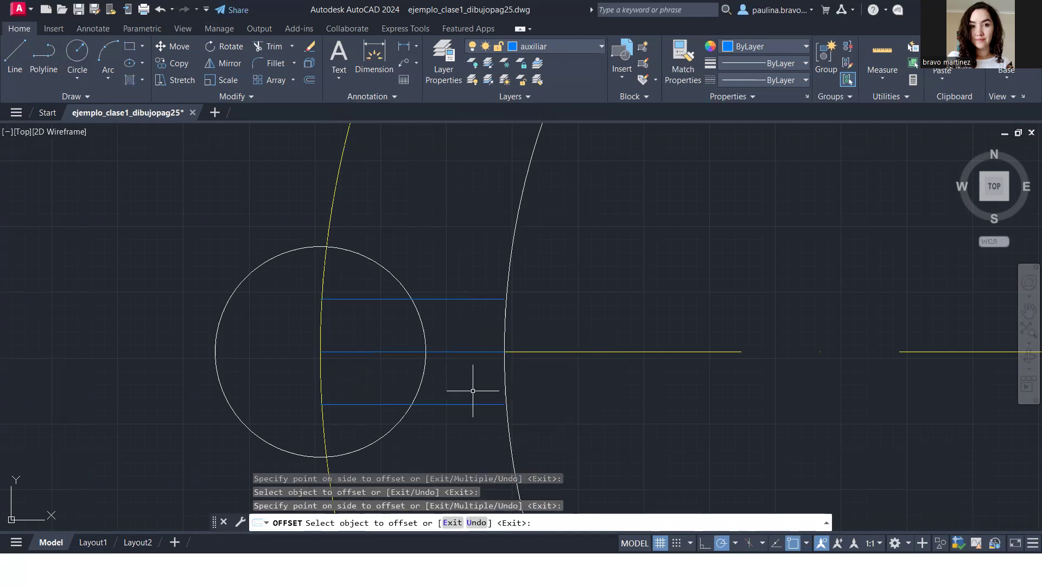
key(Escape)
- Match the properties of both offset lines to the radius-4 circle and make Contorno the current layer
click(682, 63)
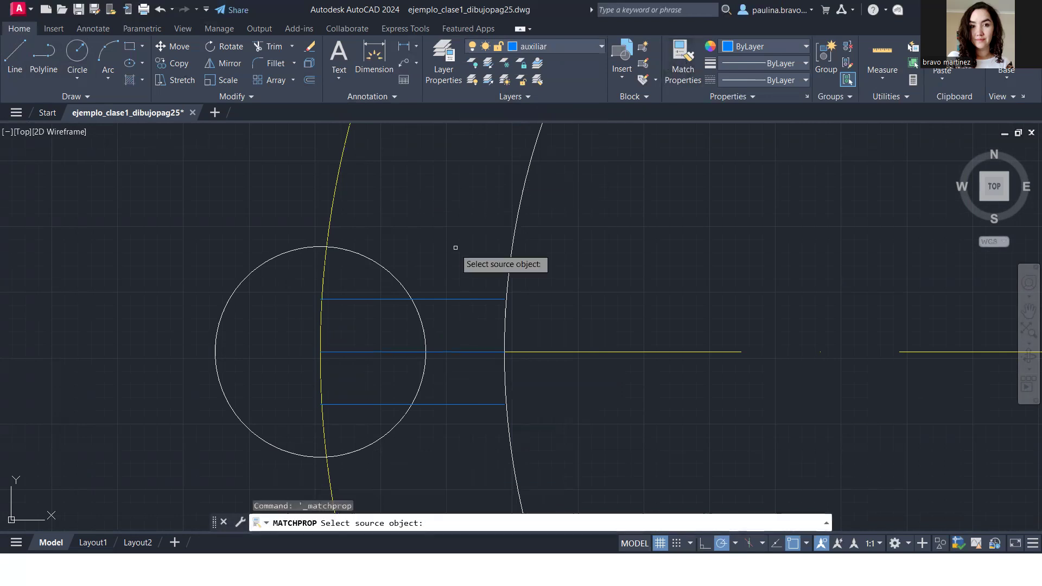
click(389, 276)
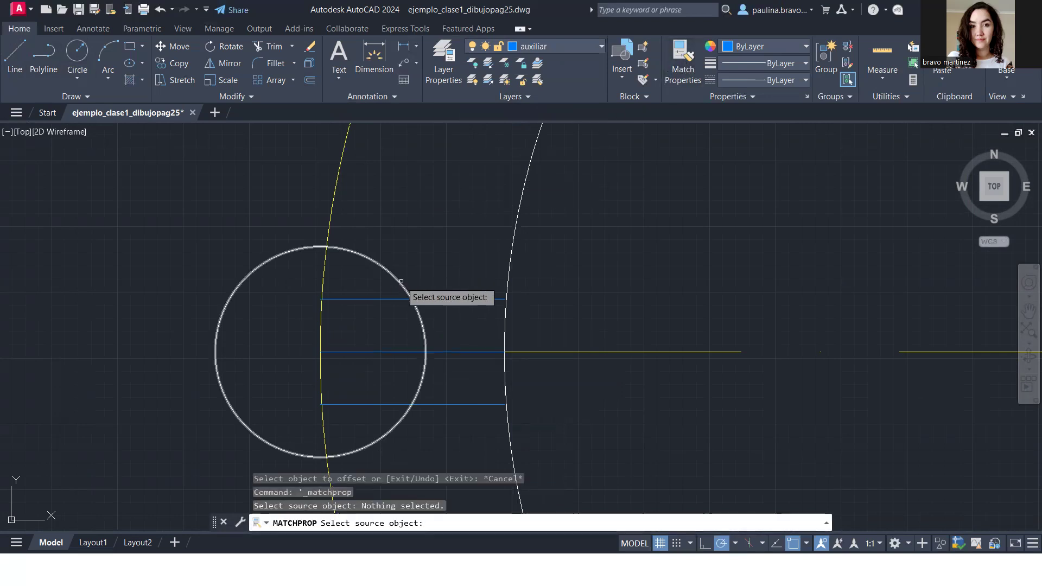
click(401, 281)
click(384, 299)
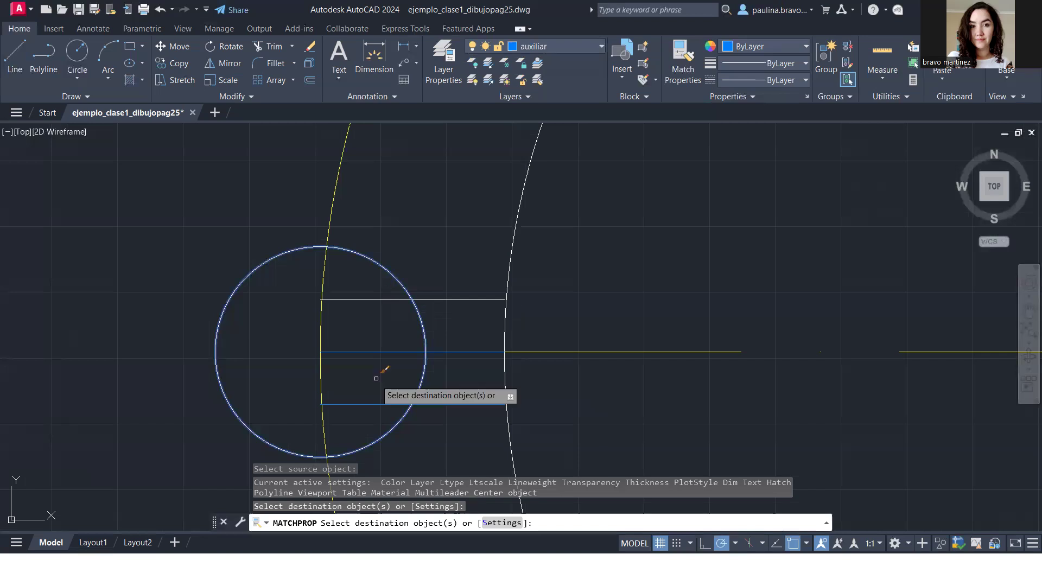
click(374, 404)
key(Escape)
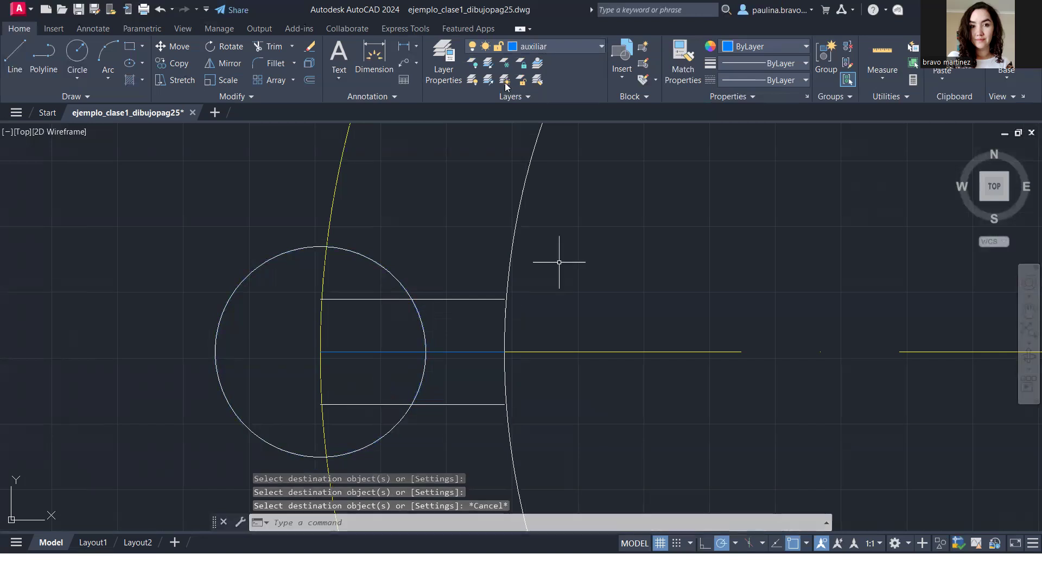
click(532, 49)
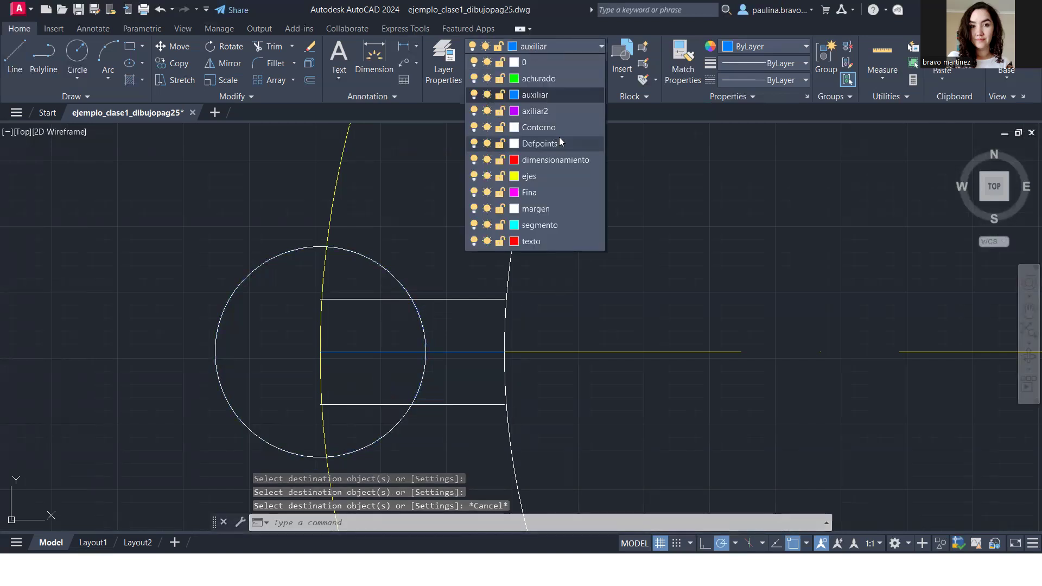
click(562, 128)
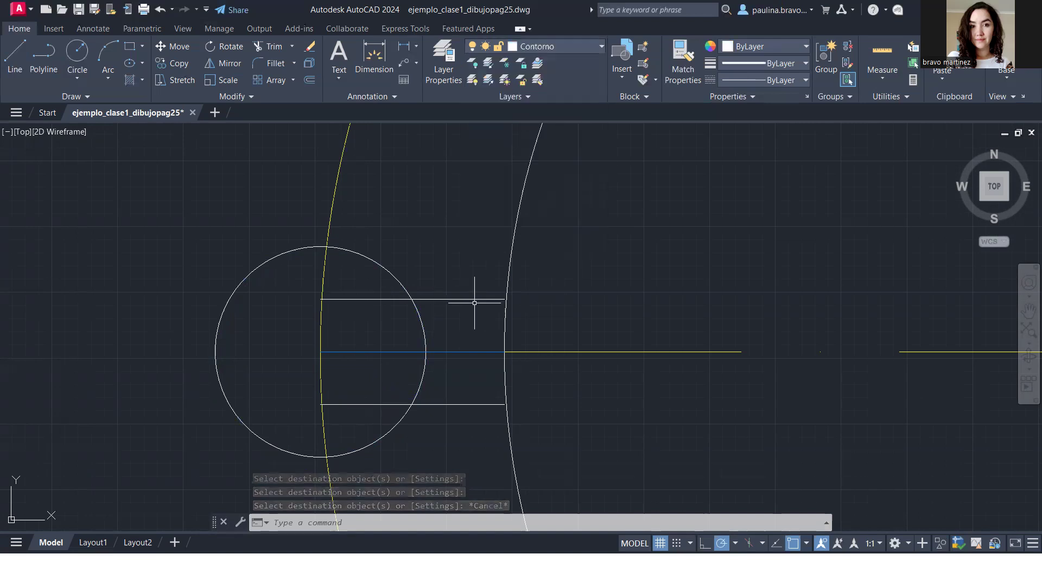
- Extend the upper and lower offset lines to meet the 54-diameter circle
scroll(508, 331, up, 4)
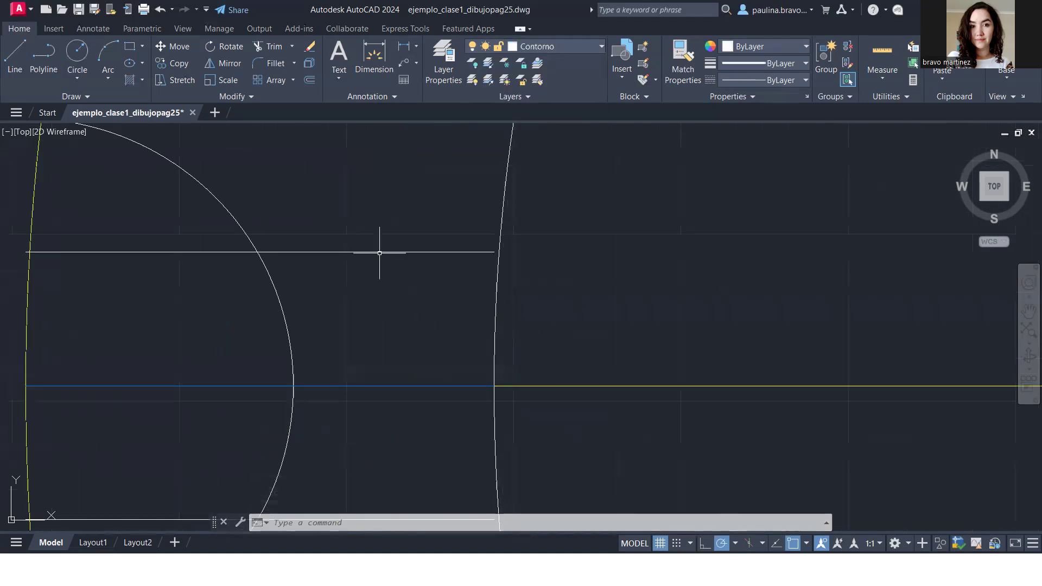
click(292, 47)
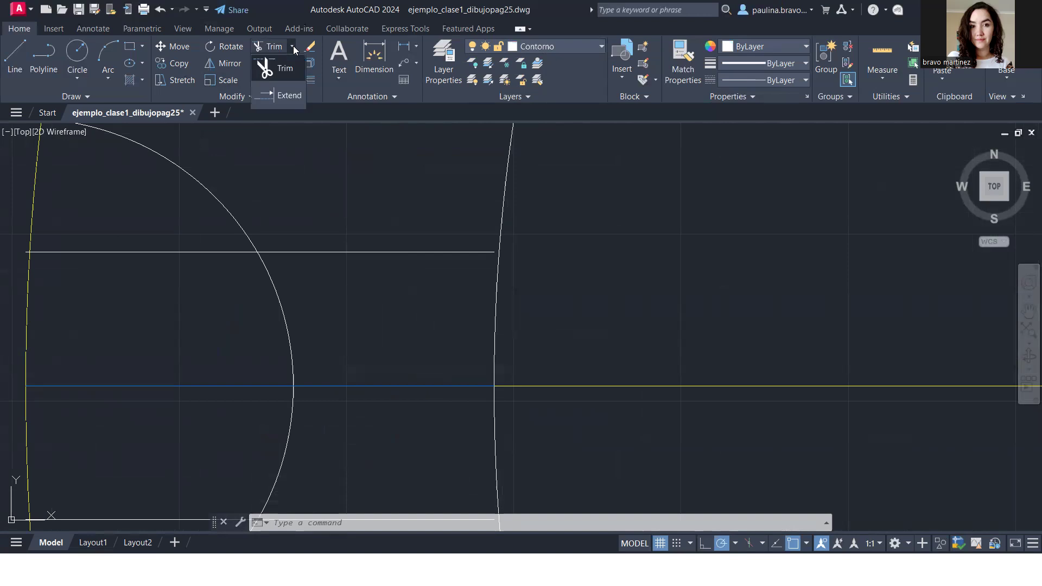
click(287, 95)
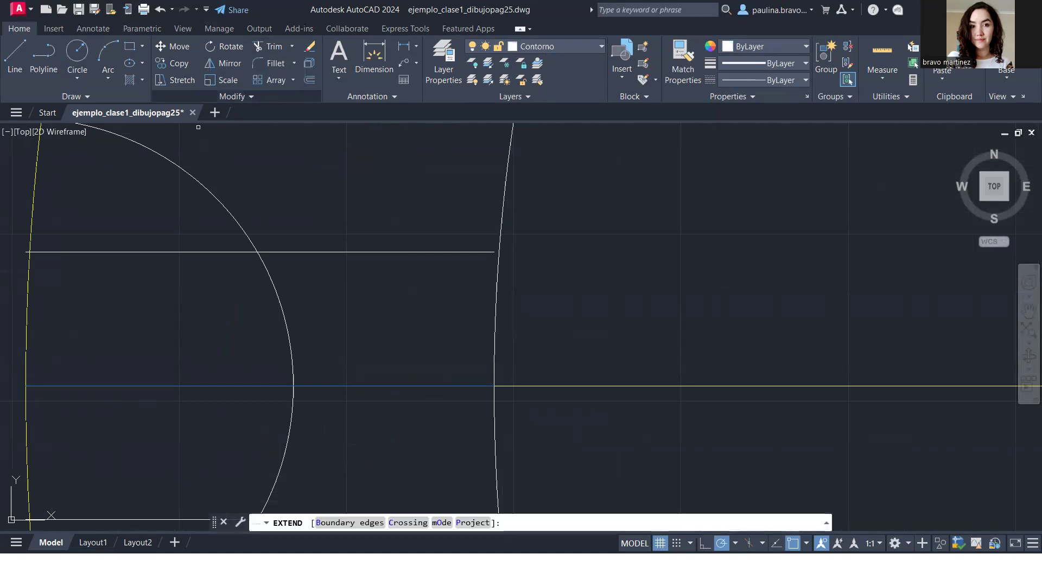
click(475, 253)
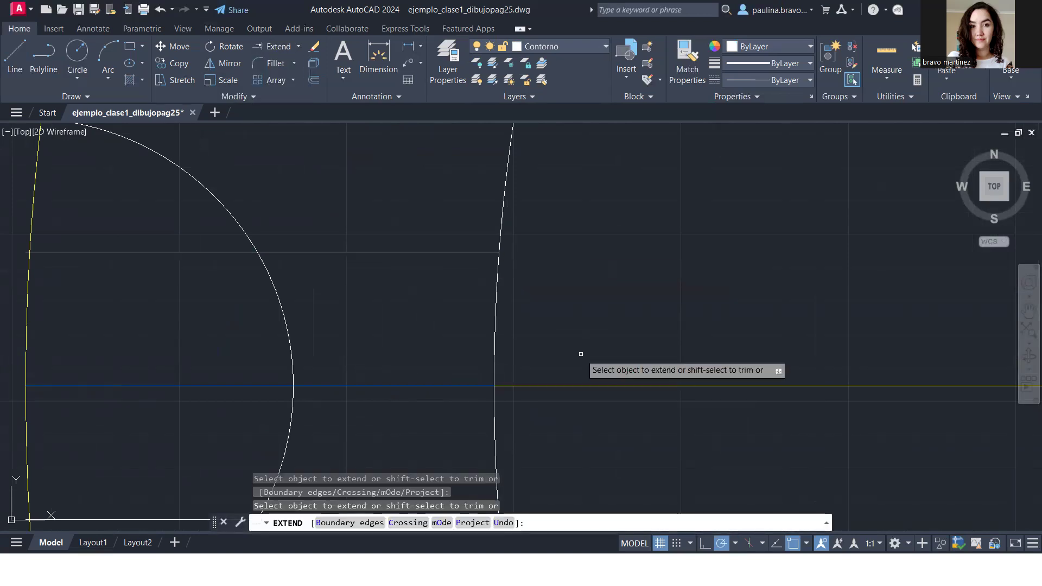
scroll(580, 353, down, 6)
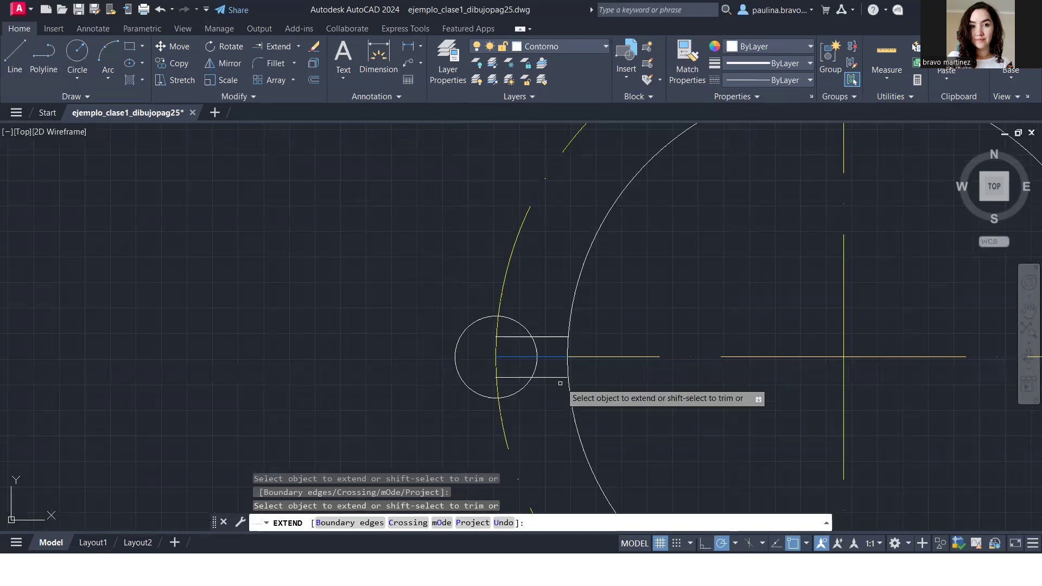
scroll(574, 365, down, 4)
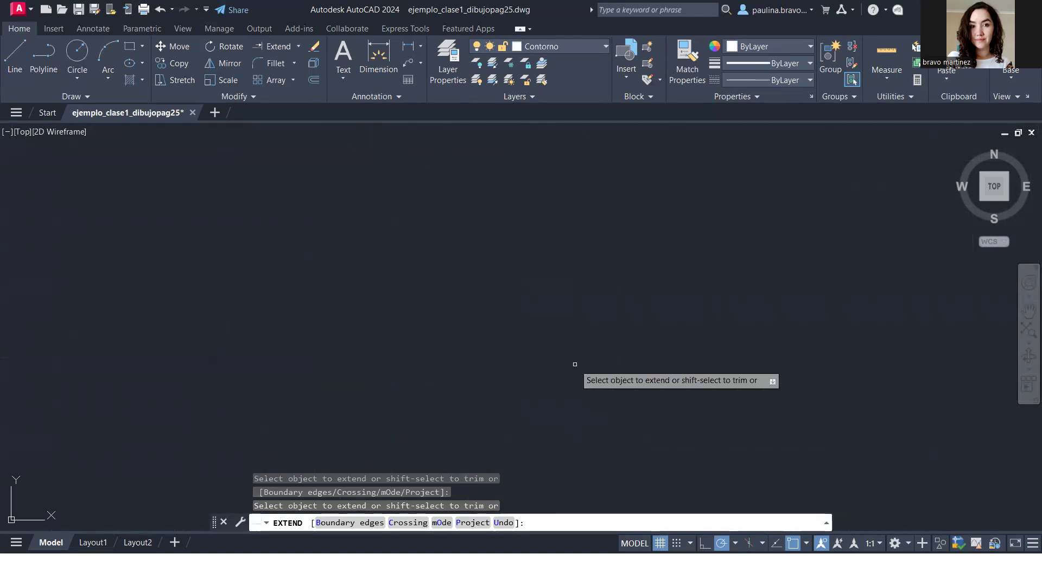
scroll(575, 364, up, 5)
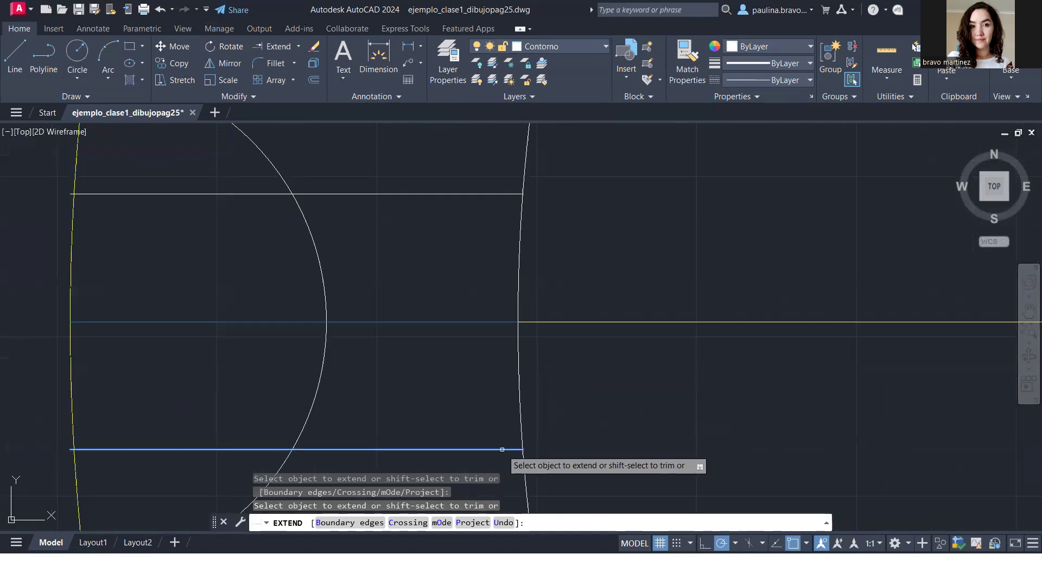
key(Escape)
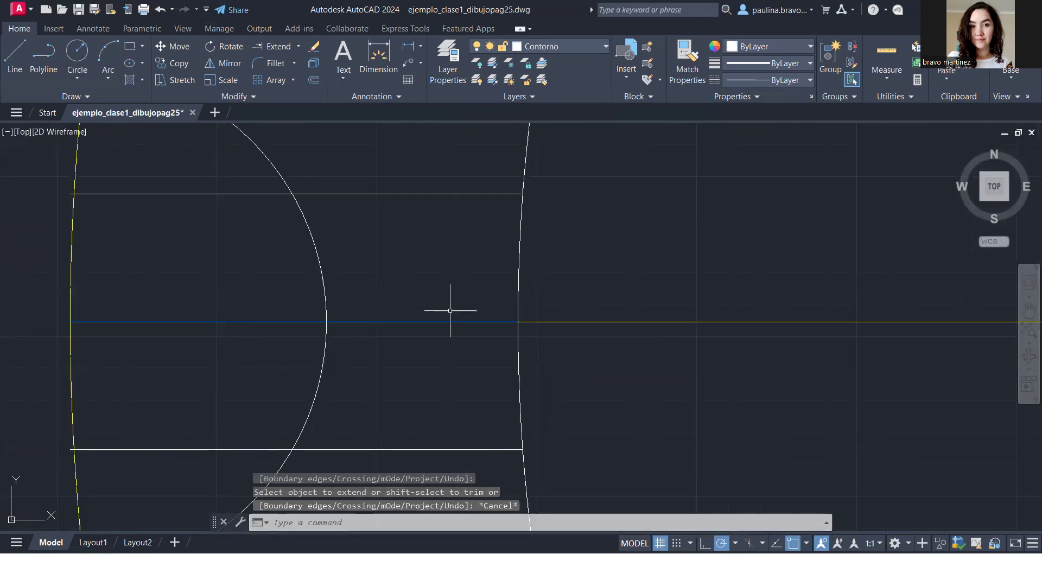
- Turn off the auxiliar layer and trim the parts of both offset lines that lie inside the small circle
click(568, 49)
click(477, 98)
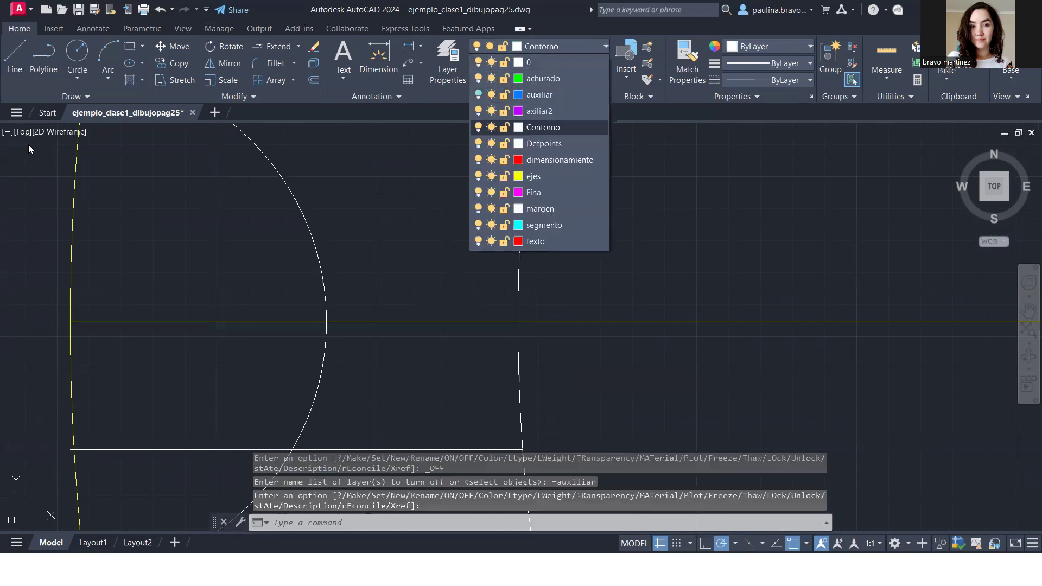
click(296, 44)
click(298, 46)
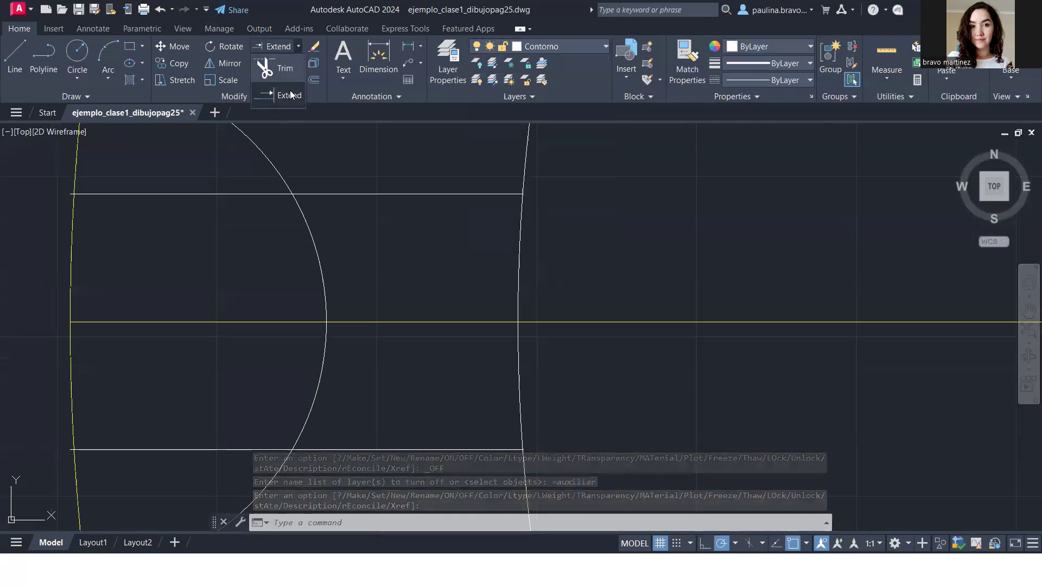
click(287, 74)
click(214, 194)
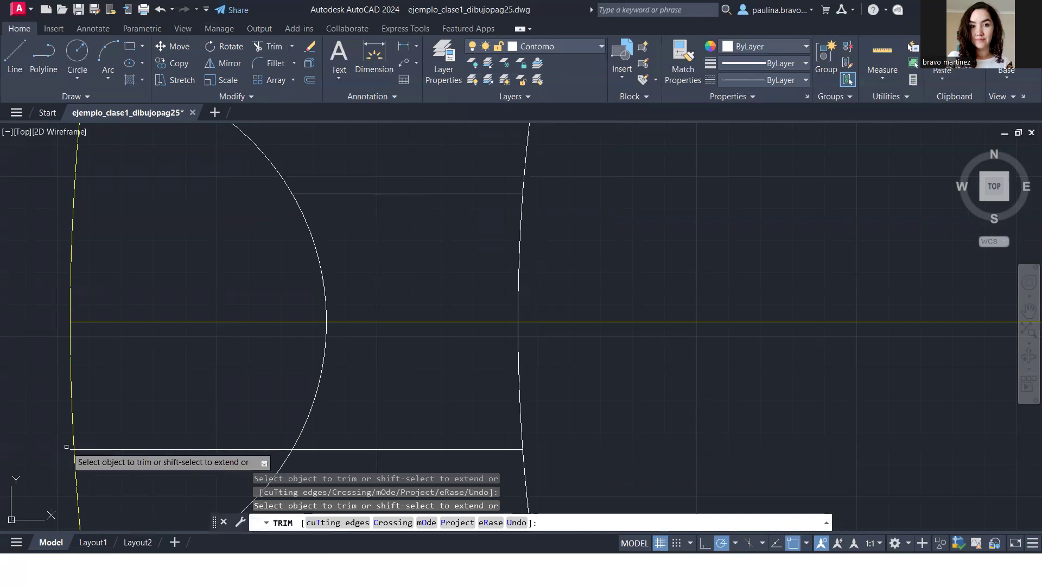
click(109, 449)
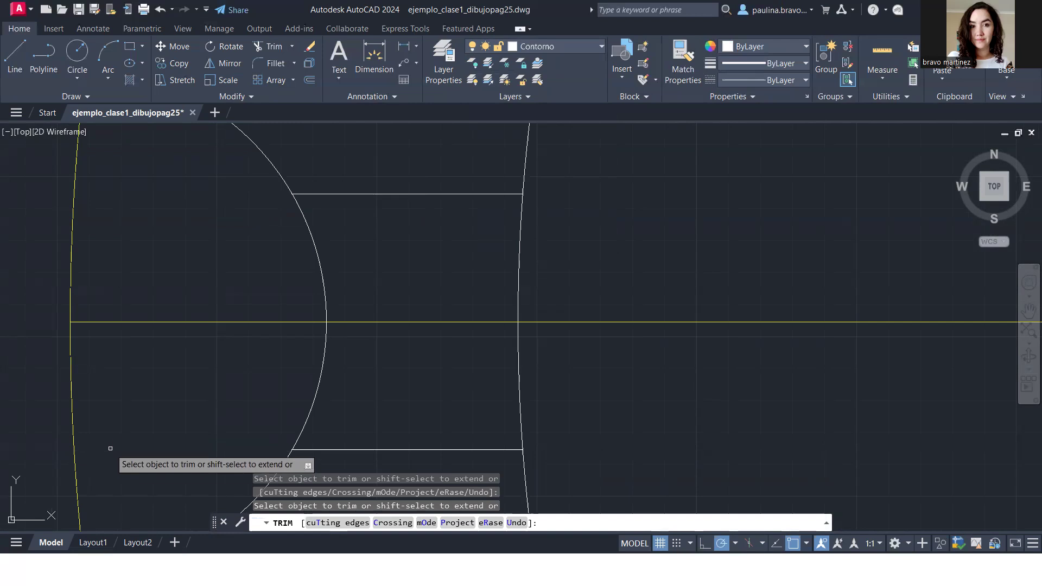
- Trim the arcs of the small circle and the 54-diameter circle between the two horizontal lines to open the keyhole shape
click(321, 279)
click(322, 366)
click(524, 264)
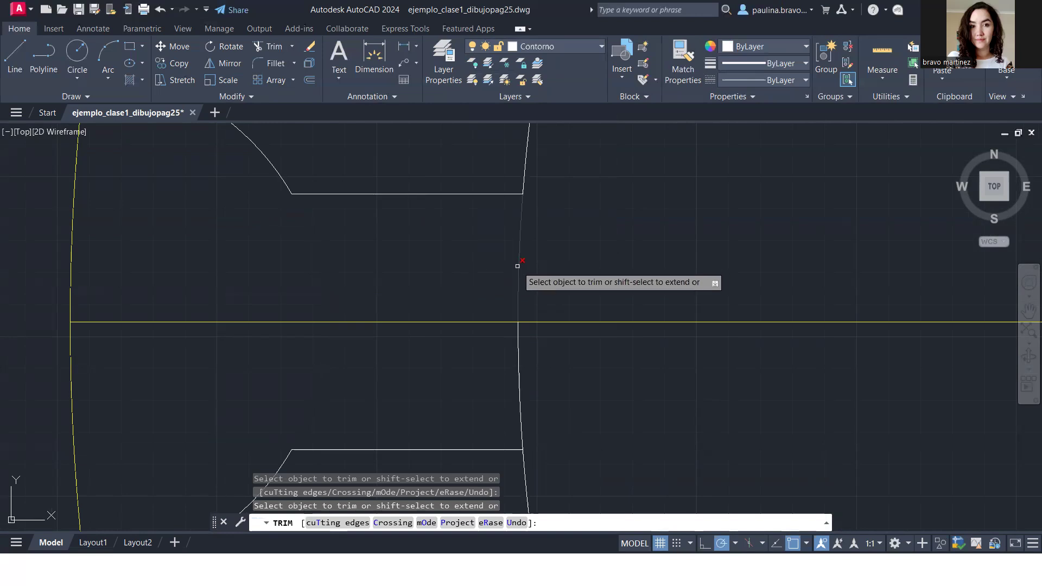
click(519, 363)
scroll(520, 363, down, 10)
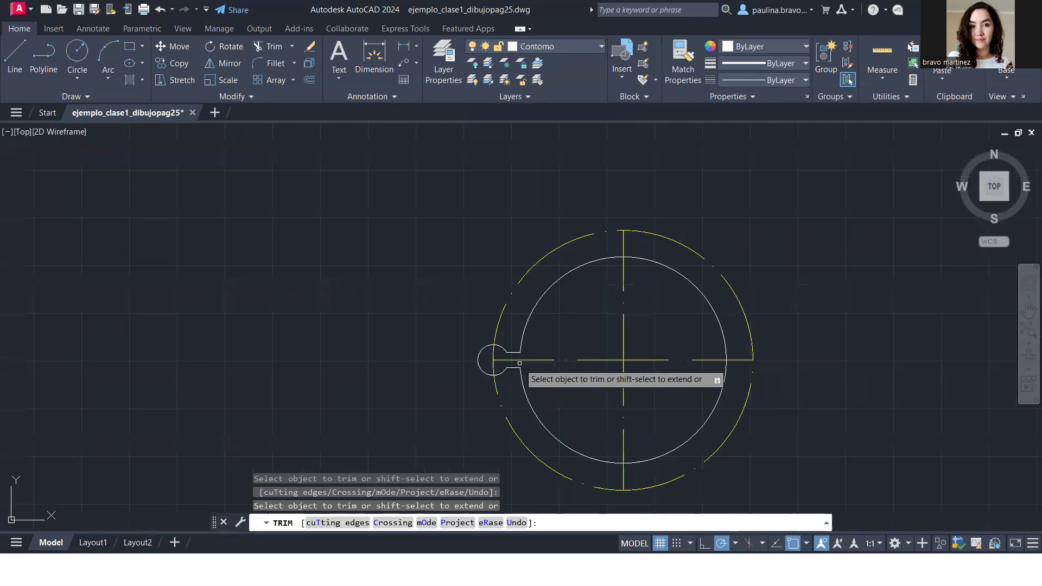
key(Escape)
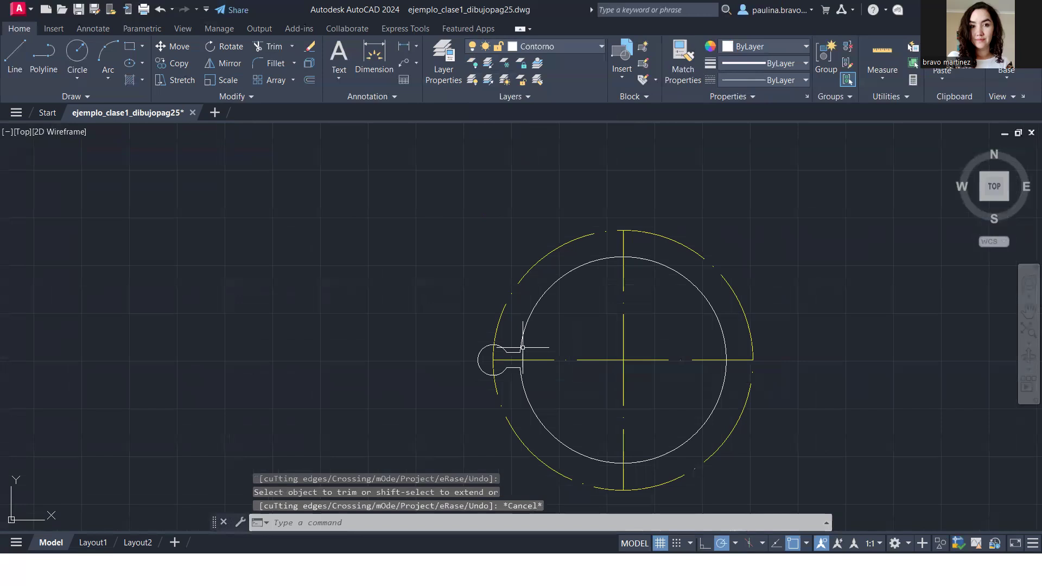
- Create a polar array of the keyhole's arc and two lines about the large circle's centre with 12 items
click(461, 322)
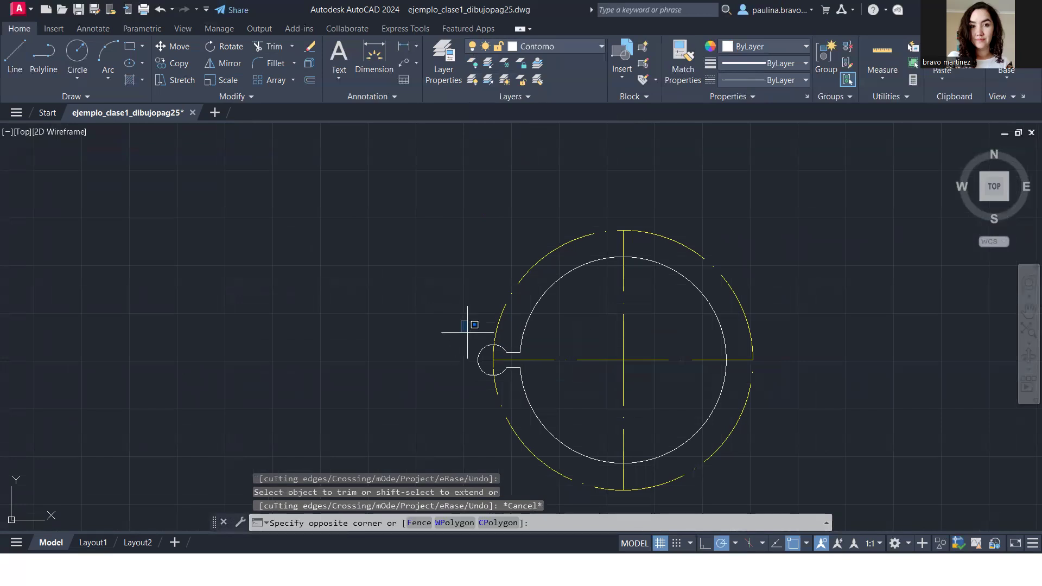
click(573, 413)
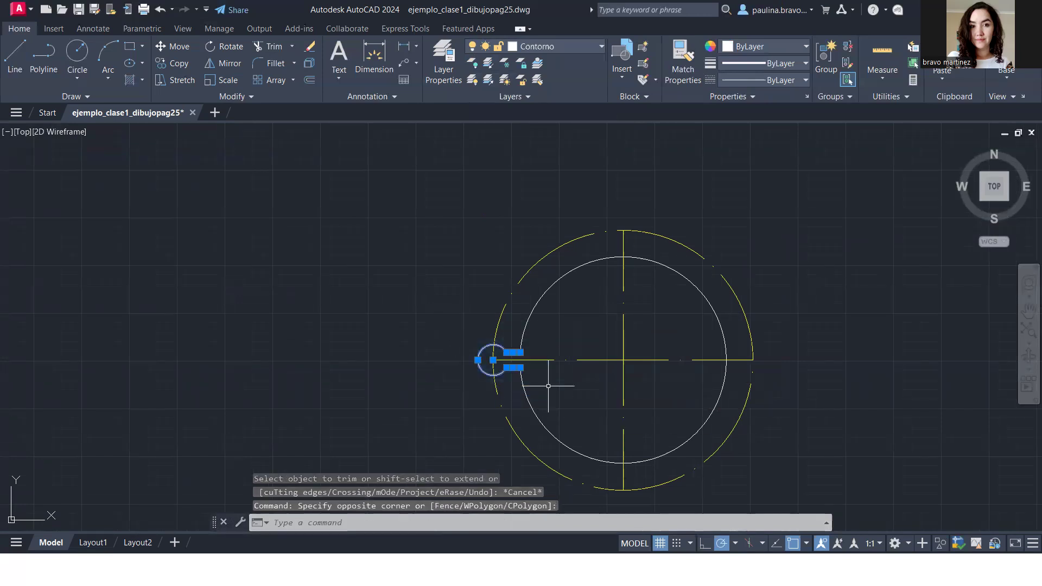
click(294, 81)
click(299, 156)
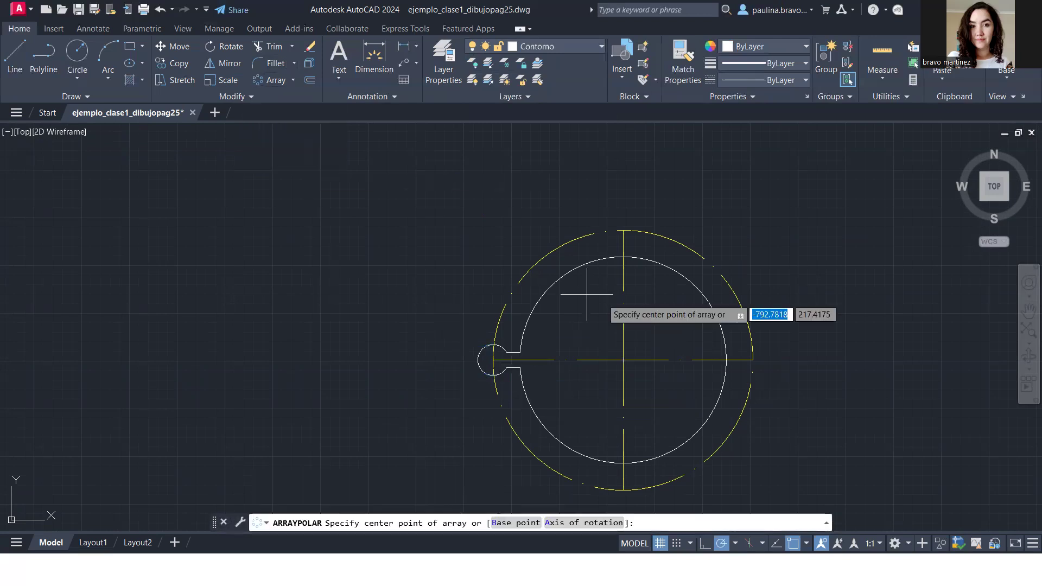
click(623, 360)
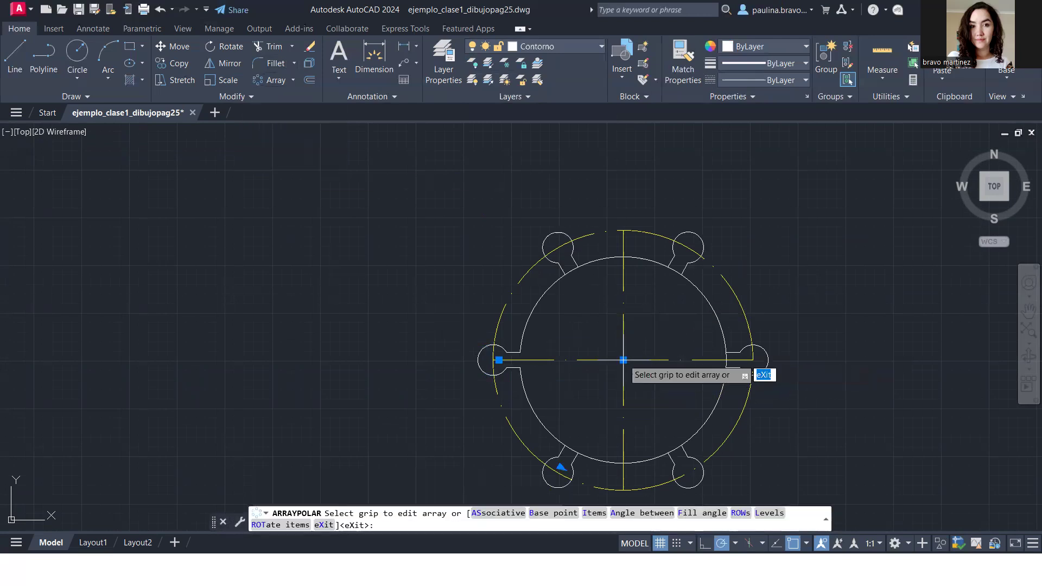
click(151, 47)
text(12)
key(Return)
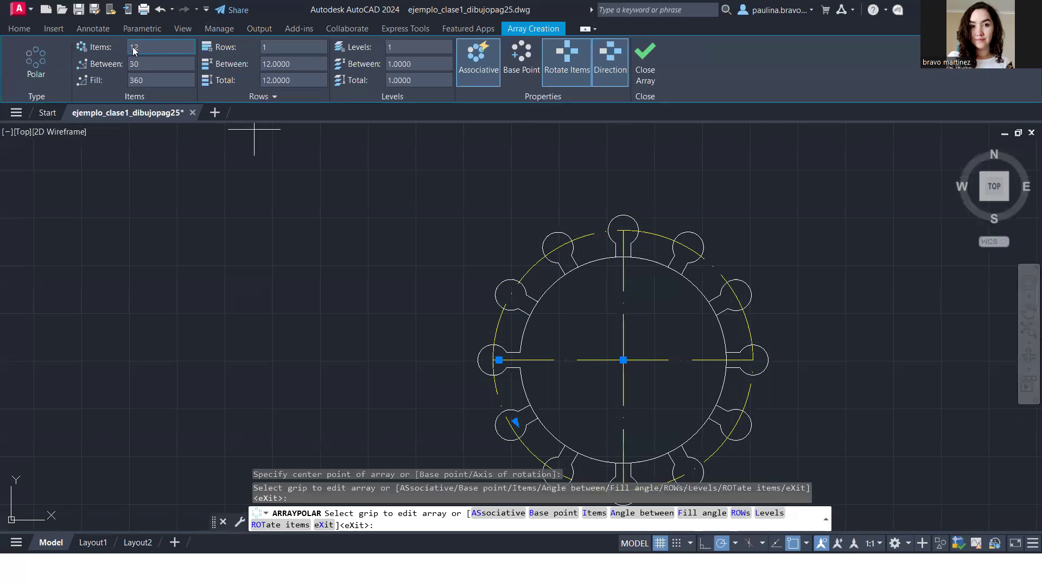
- Try a 270-degree fill angle for the polar array and restore it to 360 degrees
click(160, 84)
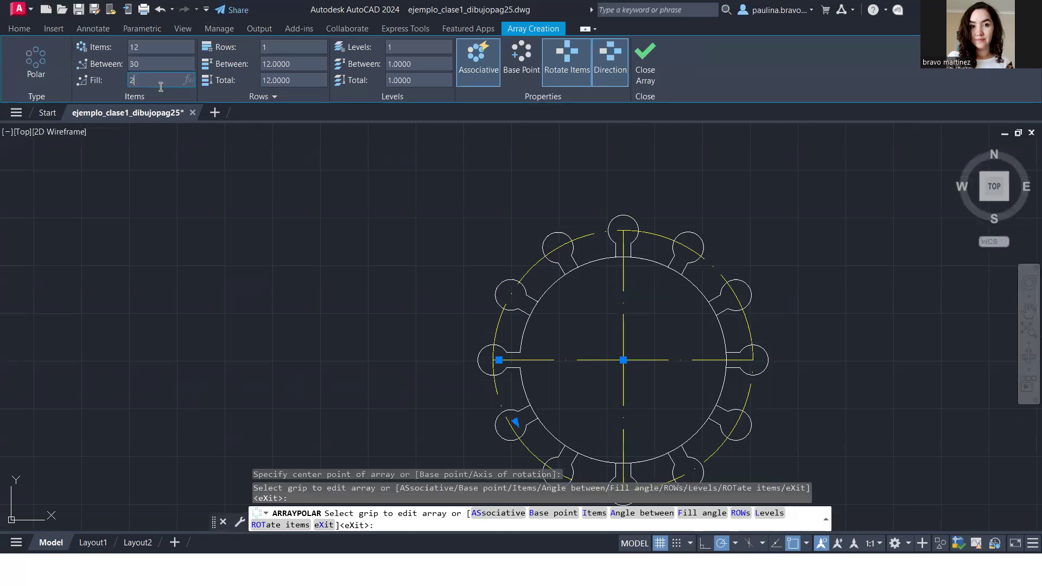
text(270)
key(Return)
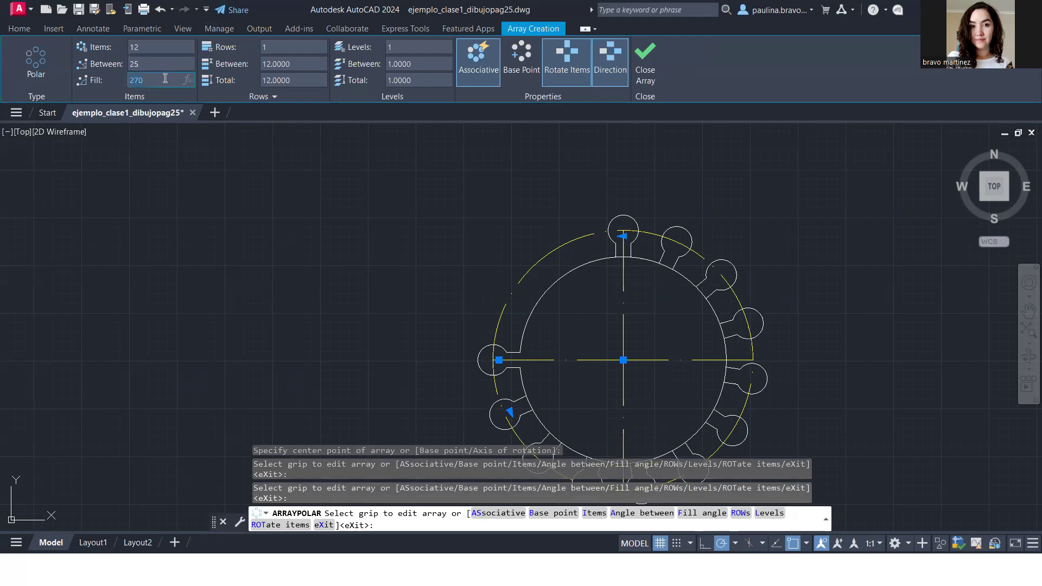
key(Return)
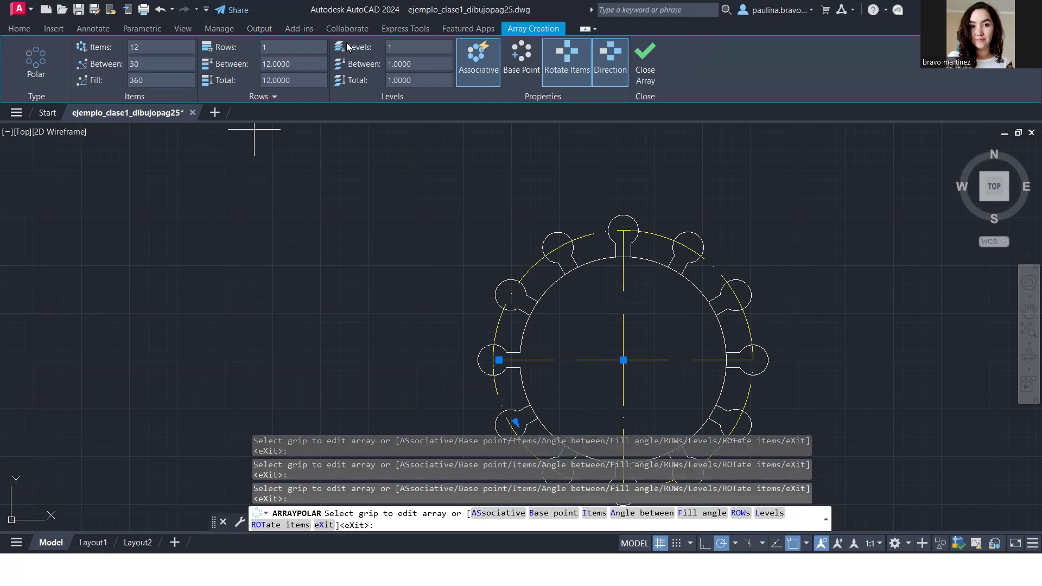
- Try the polar array with 2 rows
click(303, 47)
text(2)
key(Return)
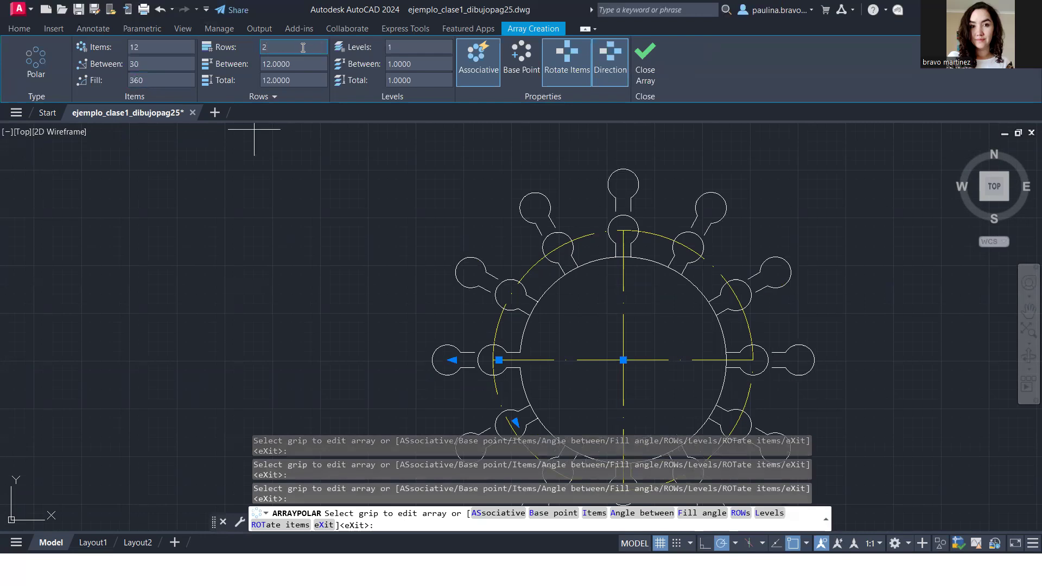
- Set the polar array's number of rows to 1 and finish the array
right_click(302, 47)
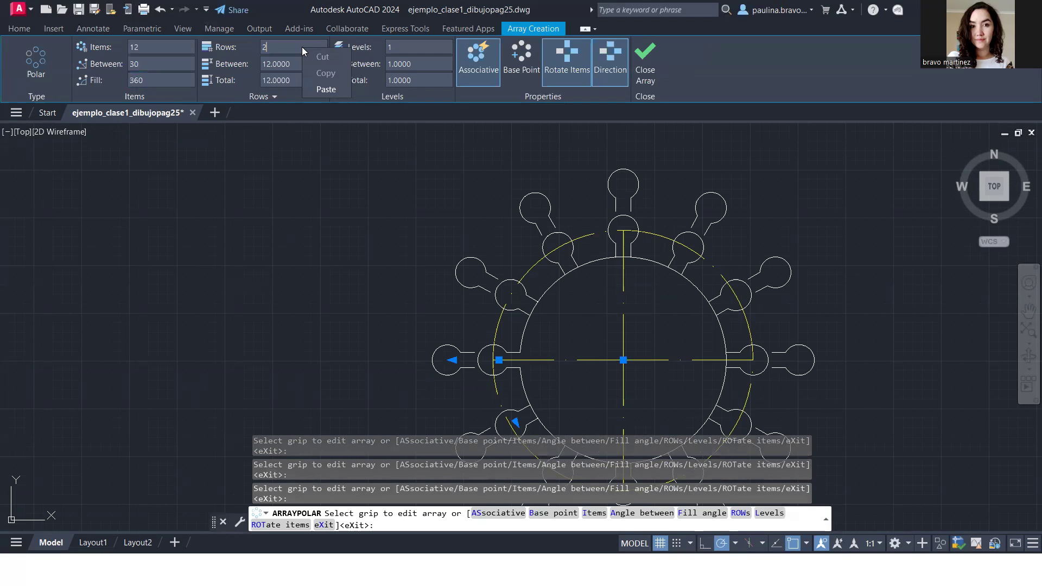
click(282, 43)
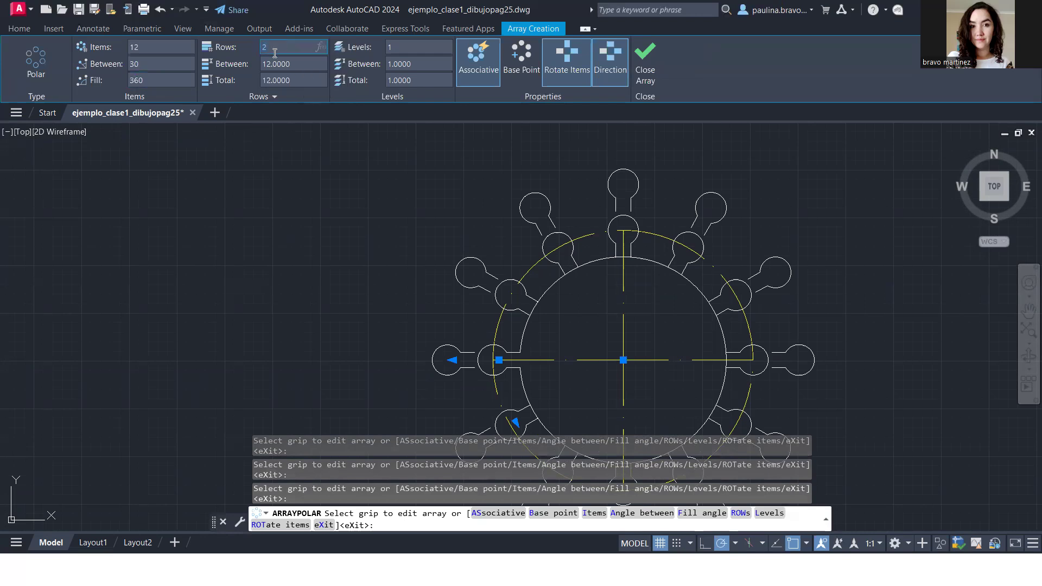
text(1)
key(Return)
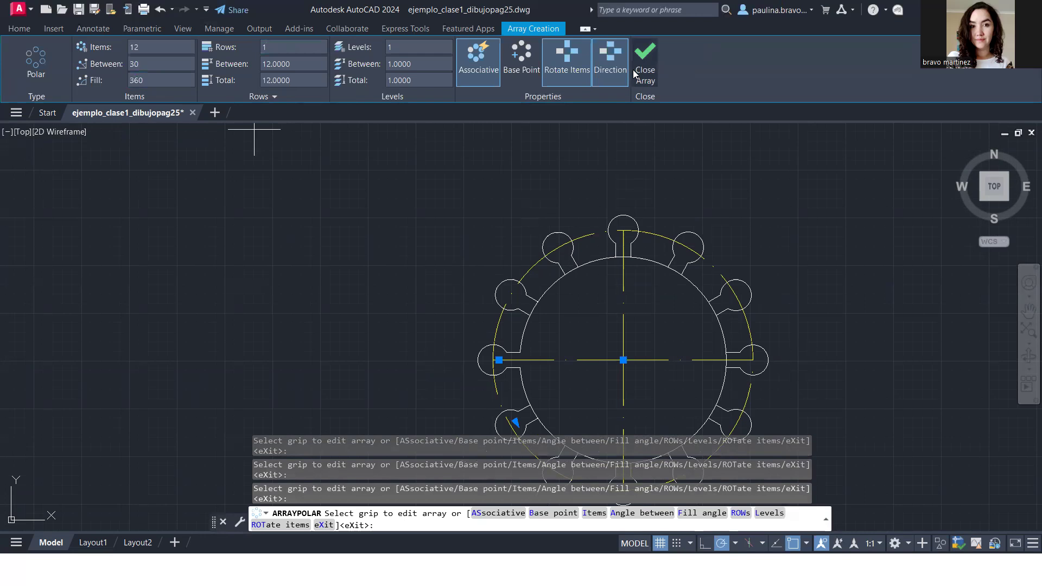
click(644, 60)
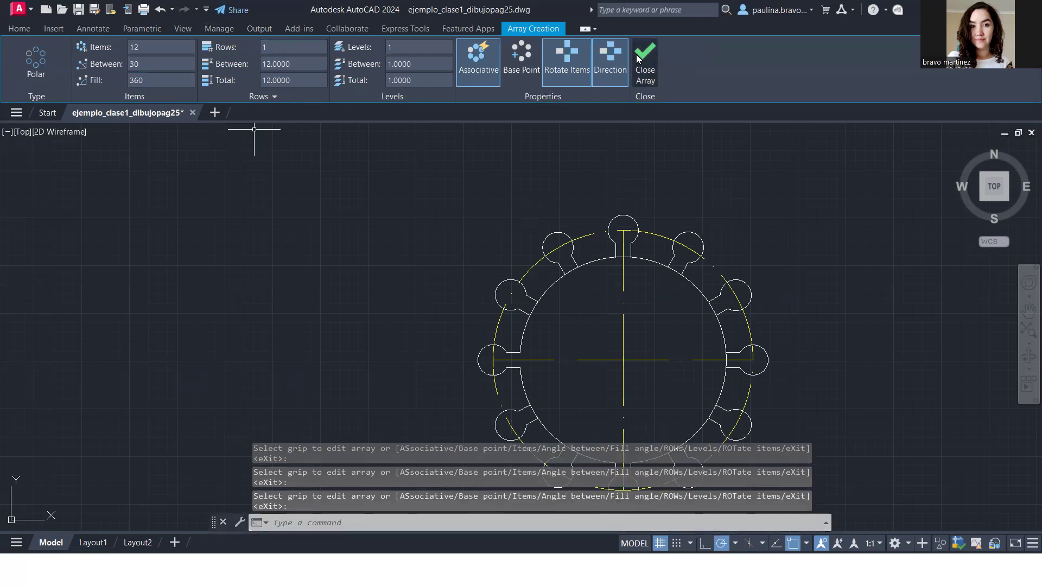
- Trim away the inner circle's segments between the two neck lines of each of the twelve keyhole slots
click(628, 218)
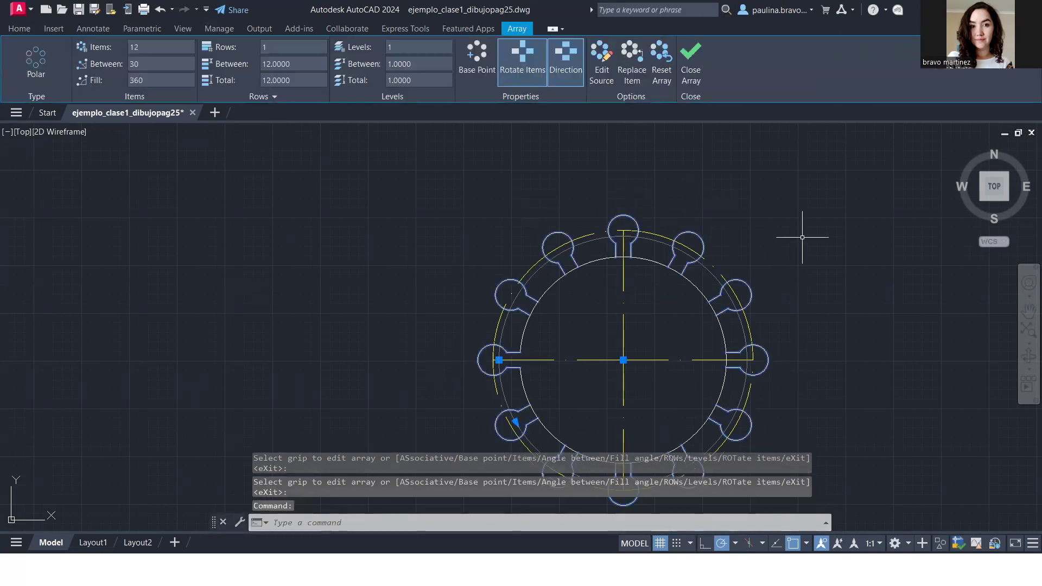
key(Escape)
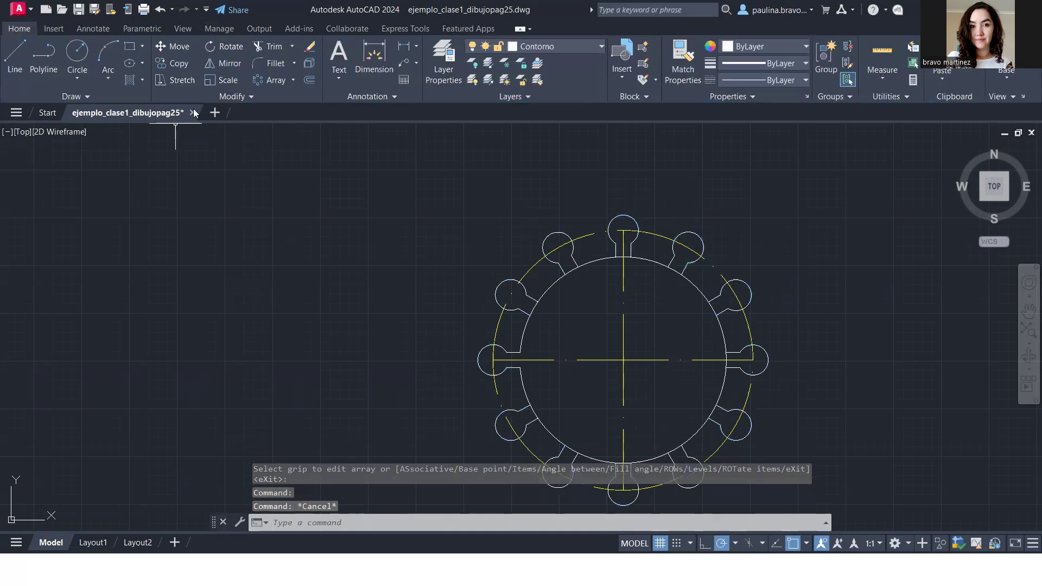
click(269, 47)
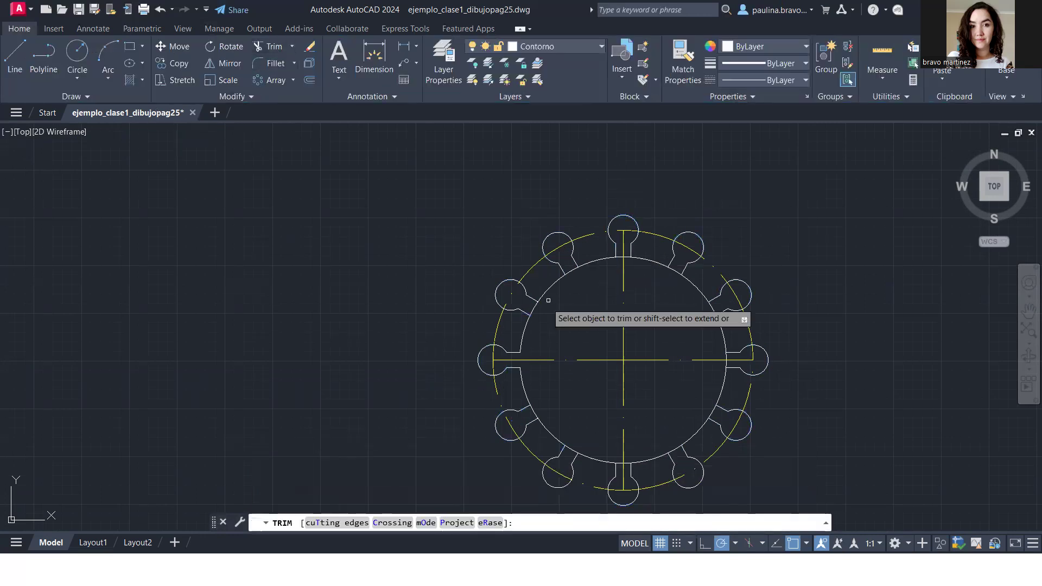
click(532, 309)
click(571, 270)
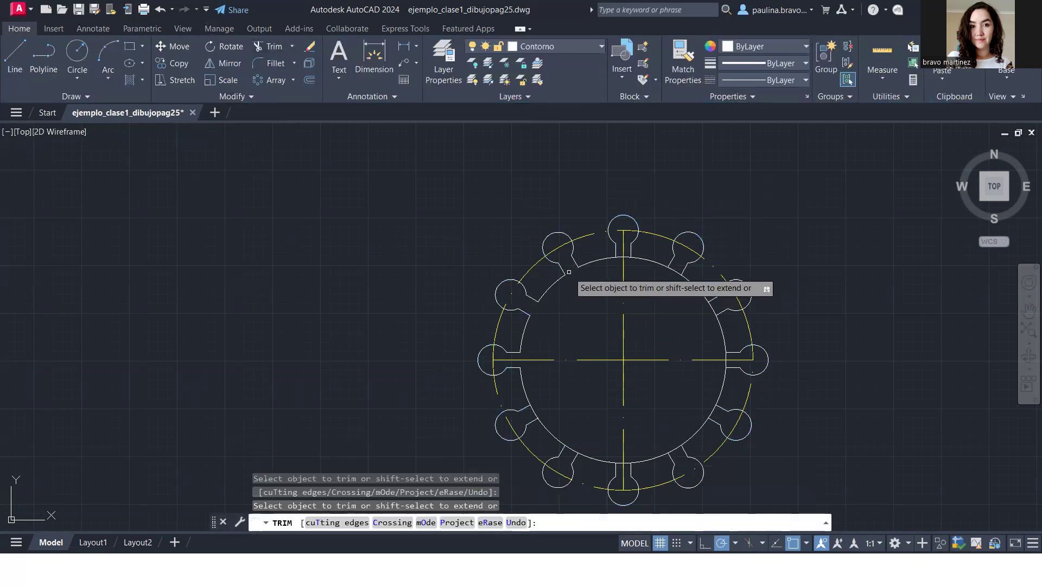
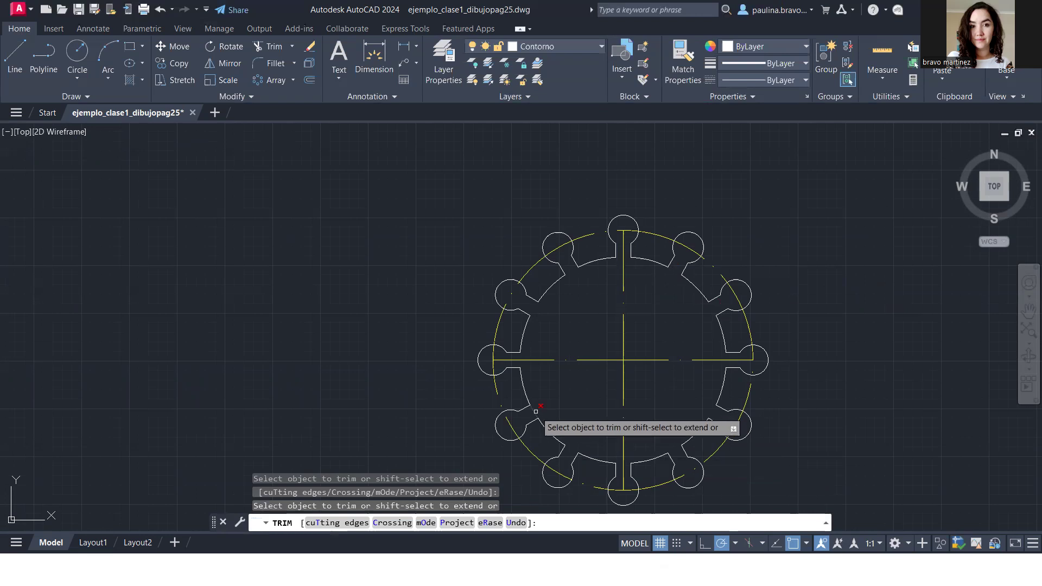
key(Escape)
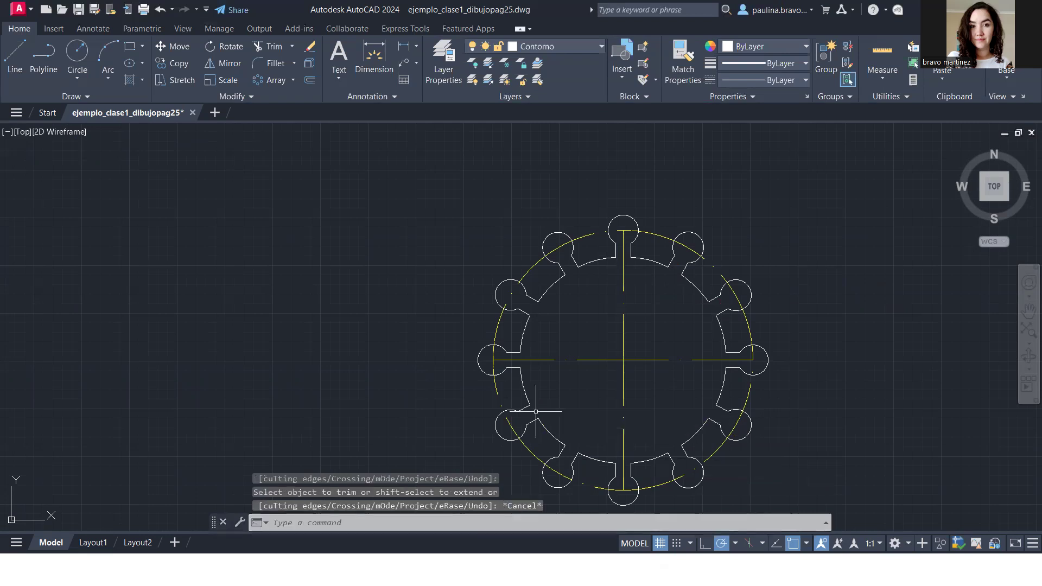
- Draw a circle of diameter 54 in the empty area beside the finished keyhole-slot figure
scroll(536, 411, down, 4)
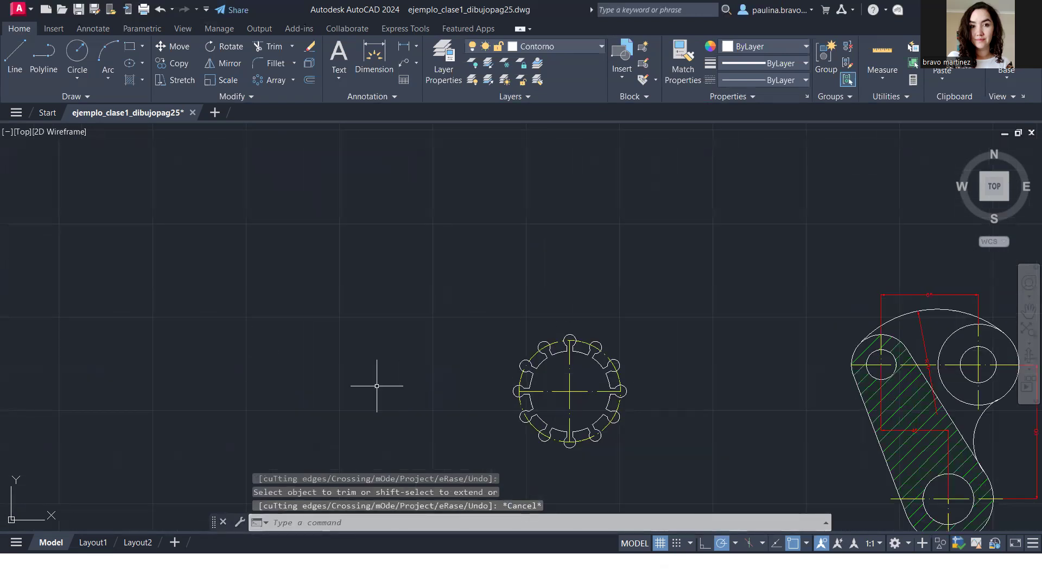
click(77, 54)
click(307, 326)
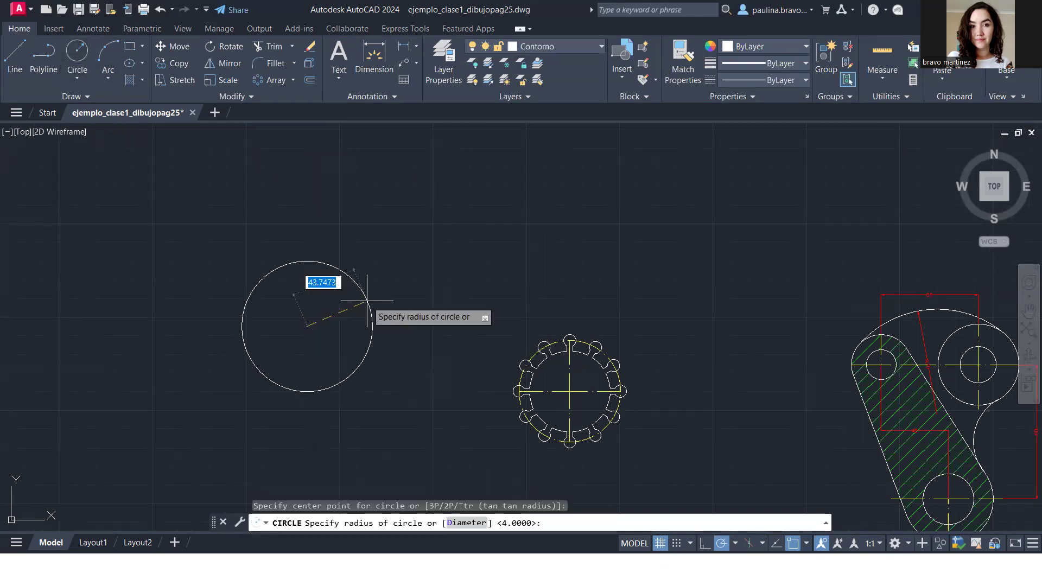
text(d)
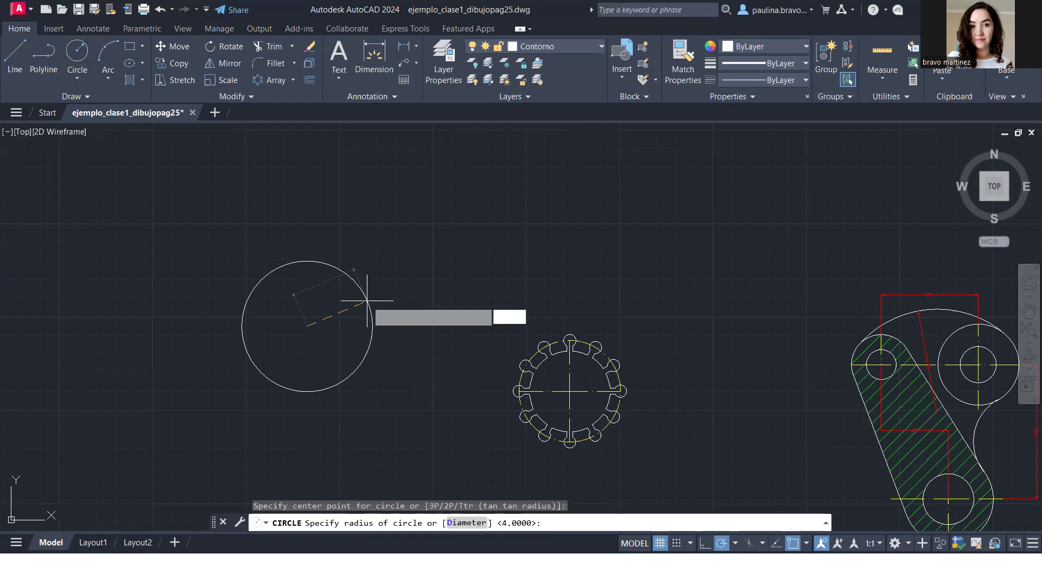
key(Return)
text(54)
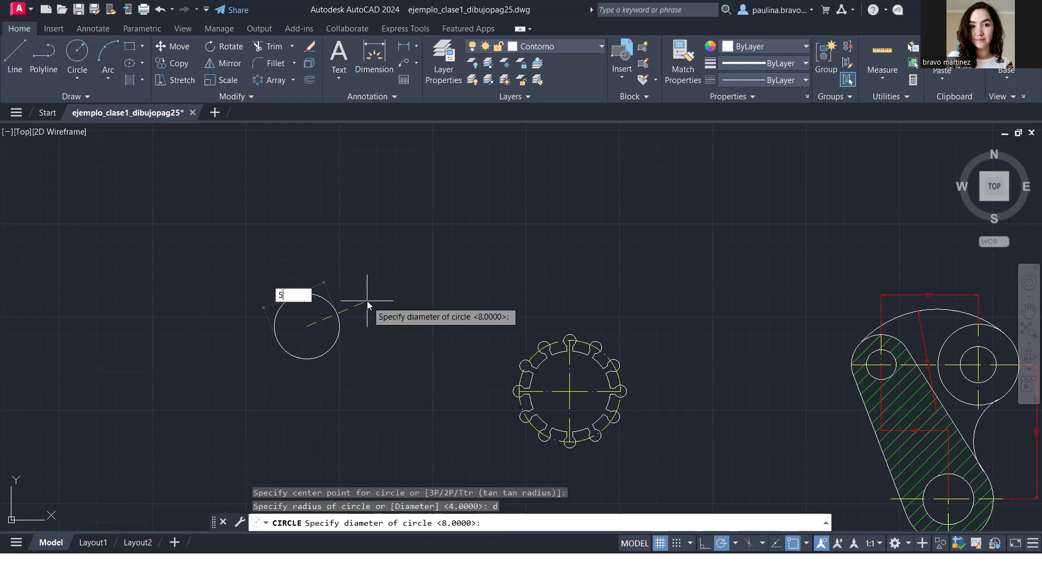
key(Return)
- Draw a circle of diameter 68 concentric with the new 54-diameter circle
key(Return)
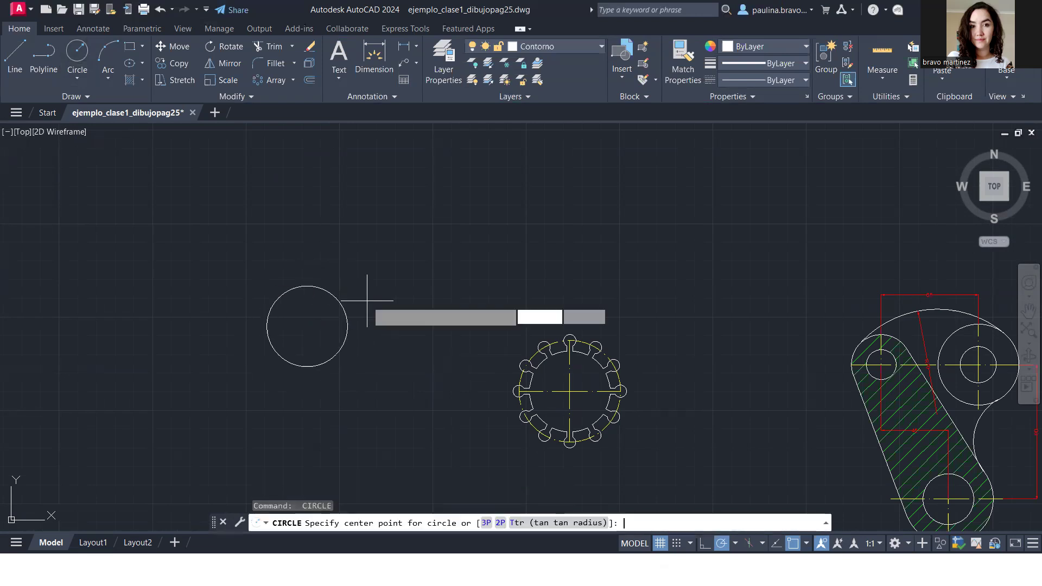
click(307, 327)
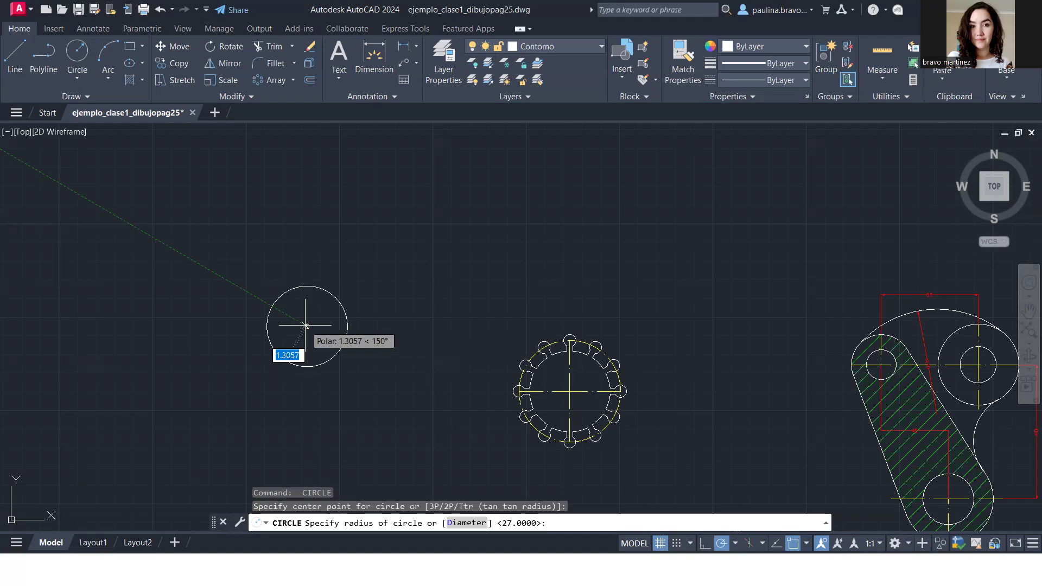
text(d)
key(Return)
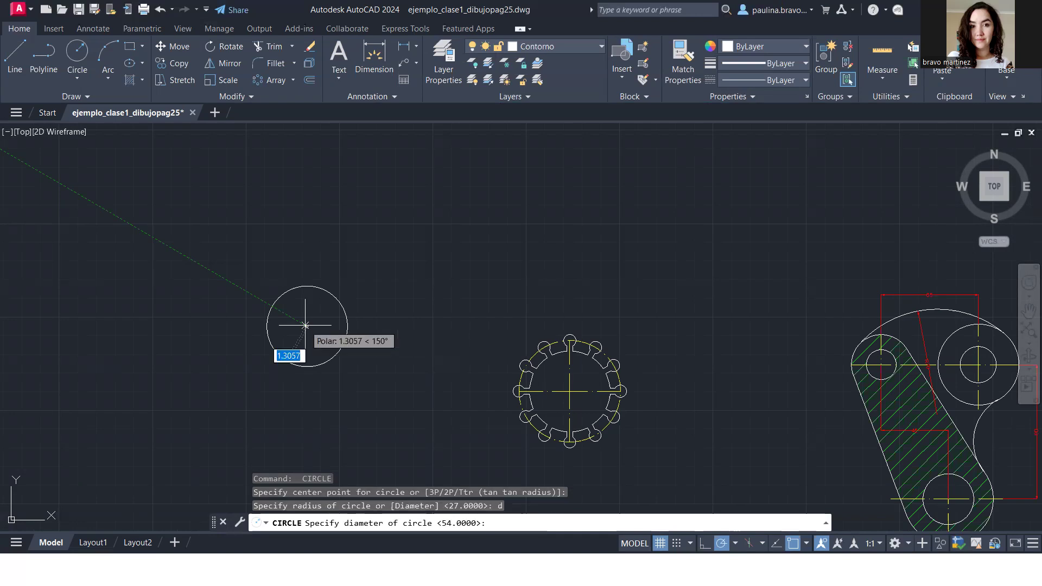
text(68)
key(Return)
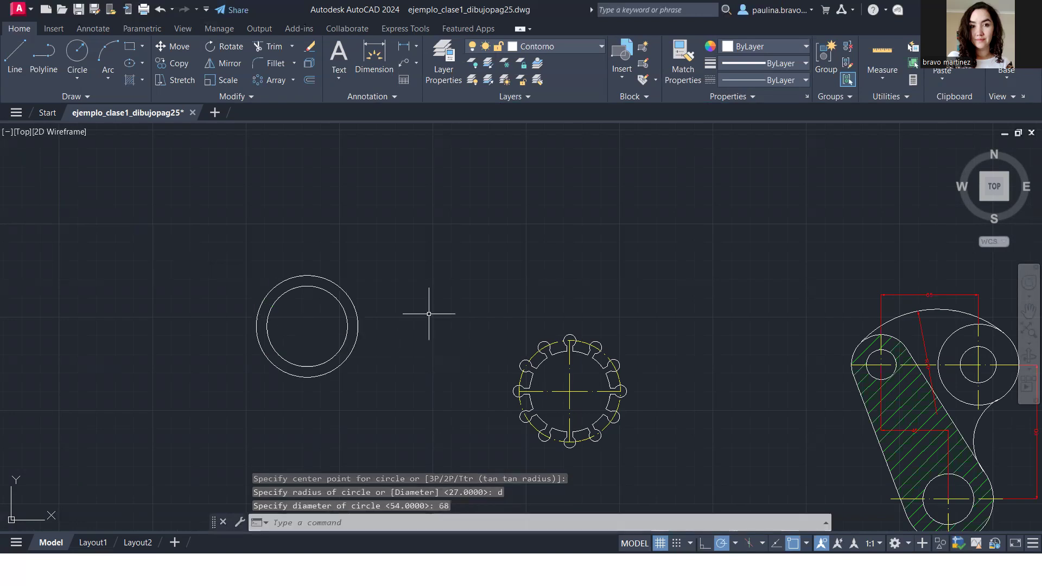
- Match the new 68-diameter circle's properties to the finished figure's yellow centre line
click(694, 57)
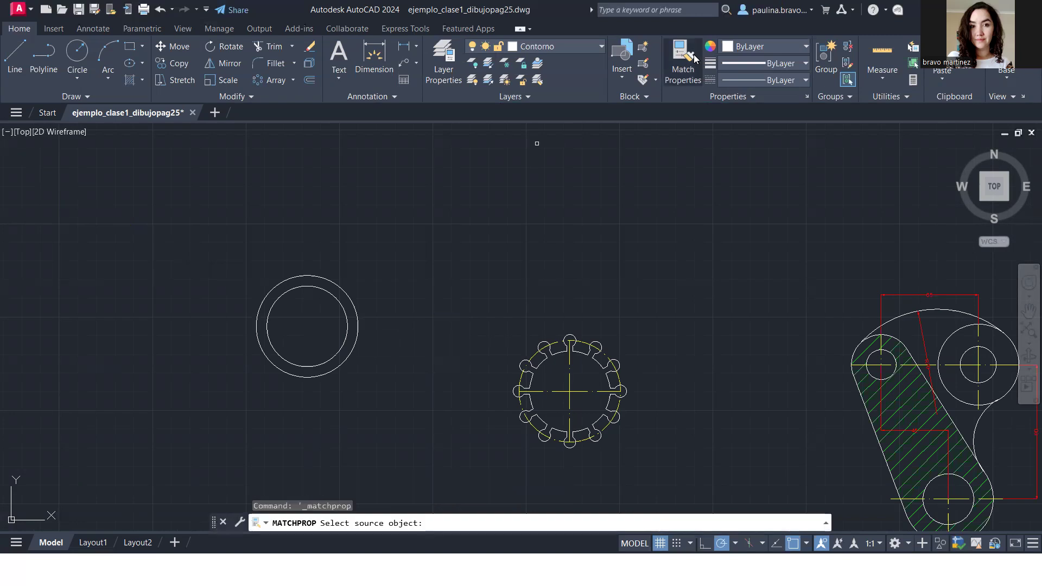
click(587, 392)
click(350, 354)
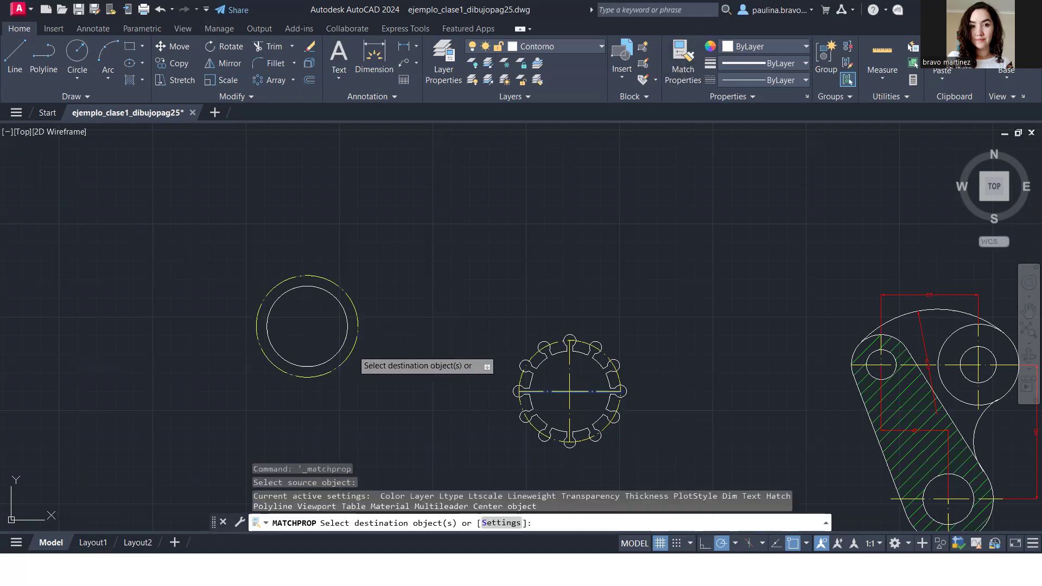
key(Escape)
- Copy the finished figure's two crossing centre lines onto the centre of the new concentric circles
click(587, 398)
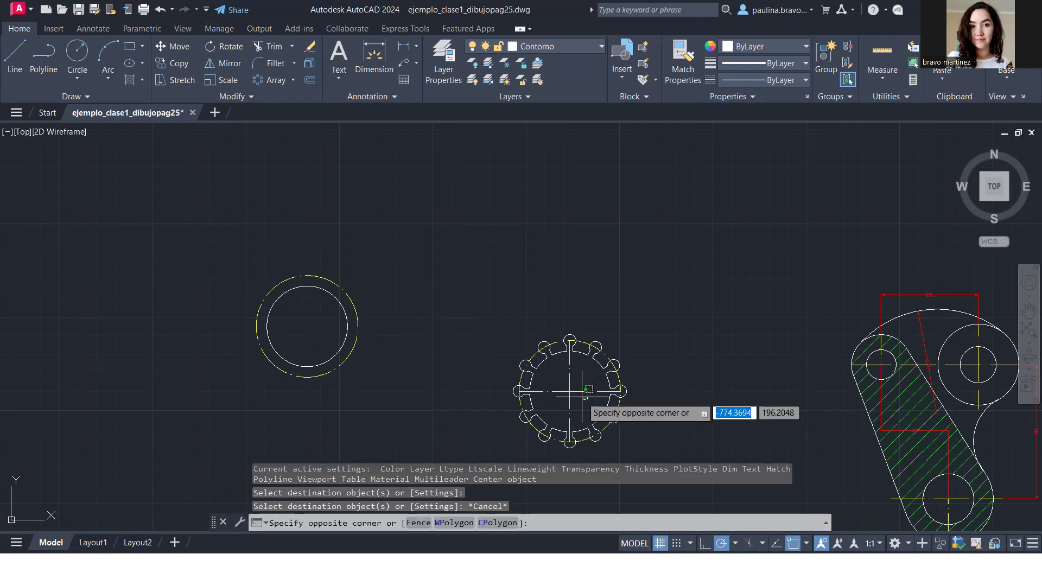
click(566, 385)
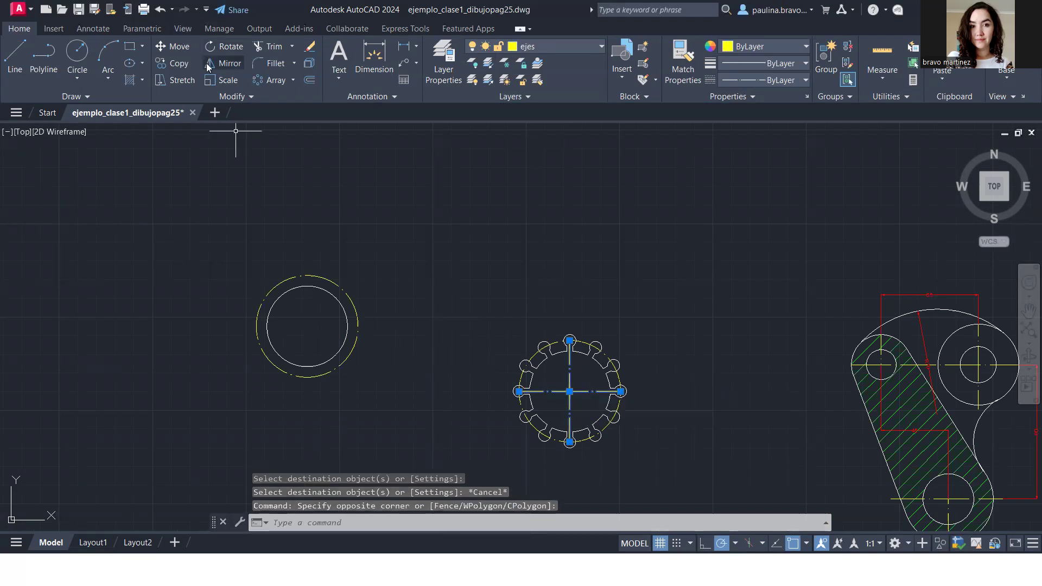
click(169, 66)
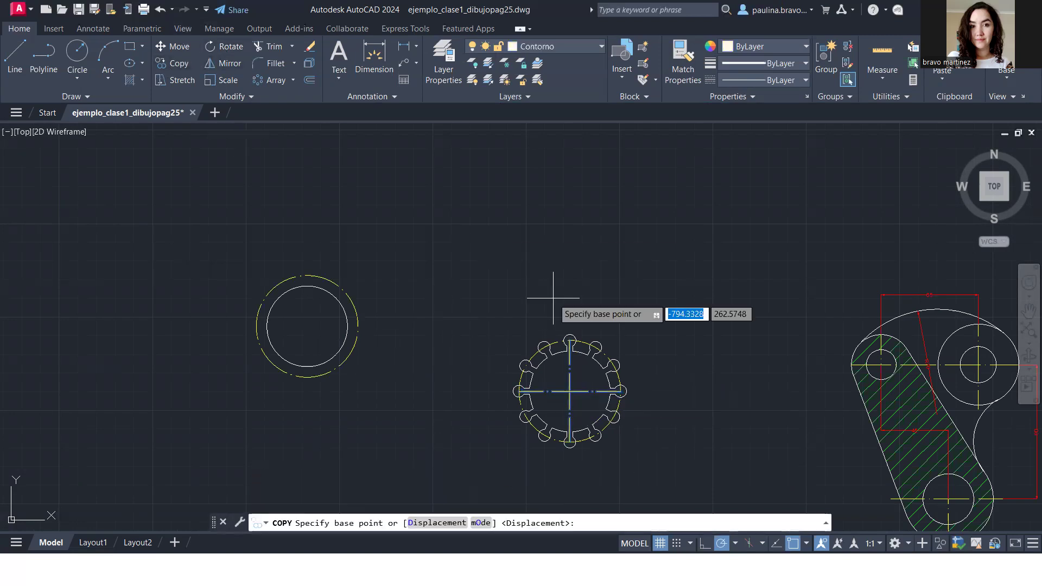
click(514, 391)
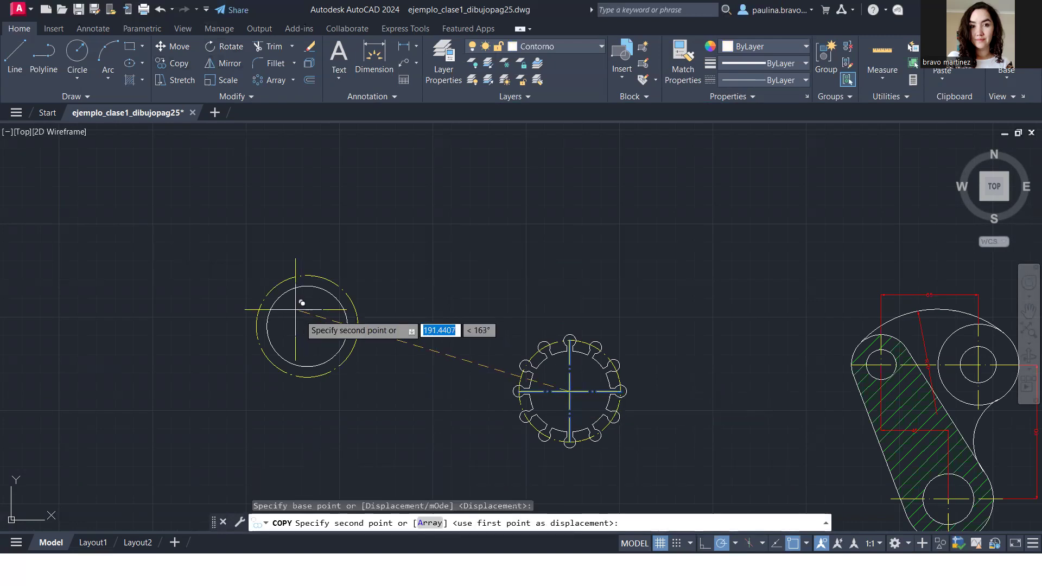
click(309, 324)
key(Escape)
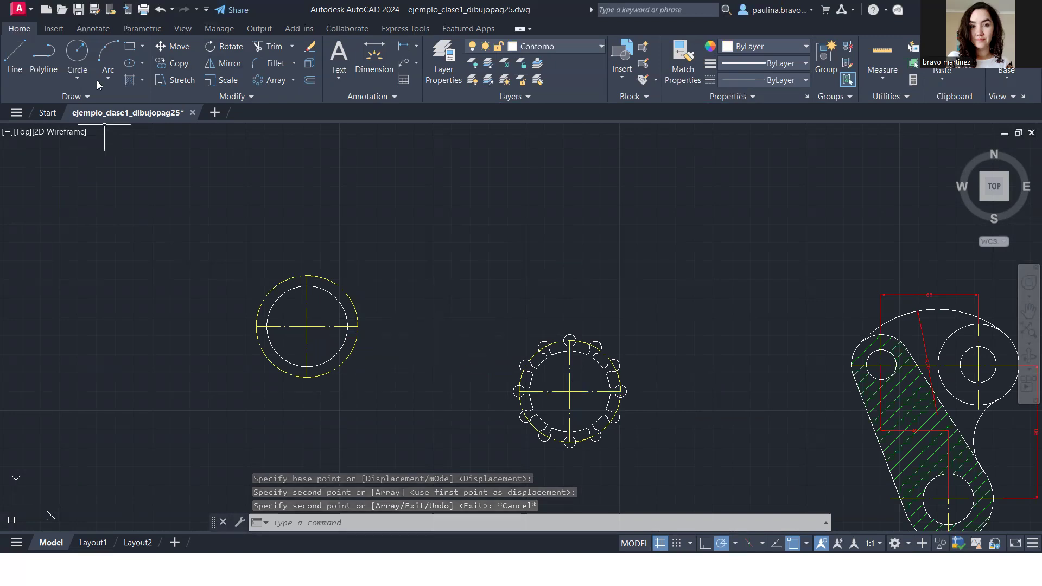
- Draw a circle of radius 4 centred on the left end of the new figure's horizontal centre line
click(85, 57)
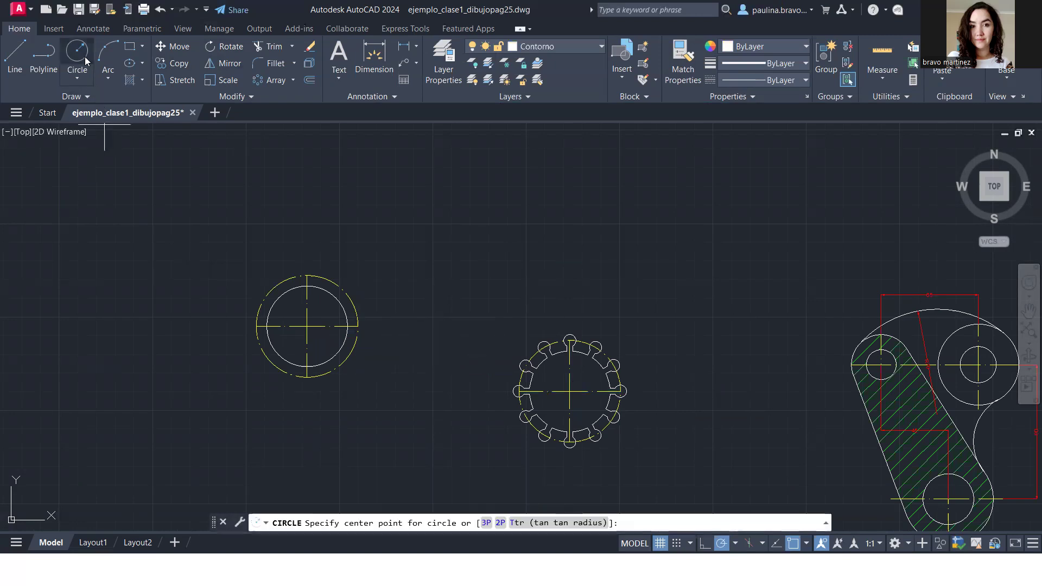
click(256, 326)
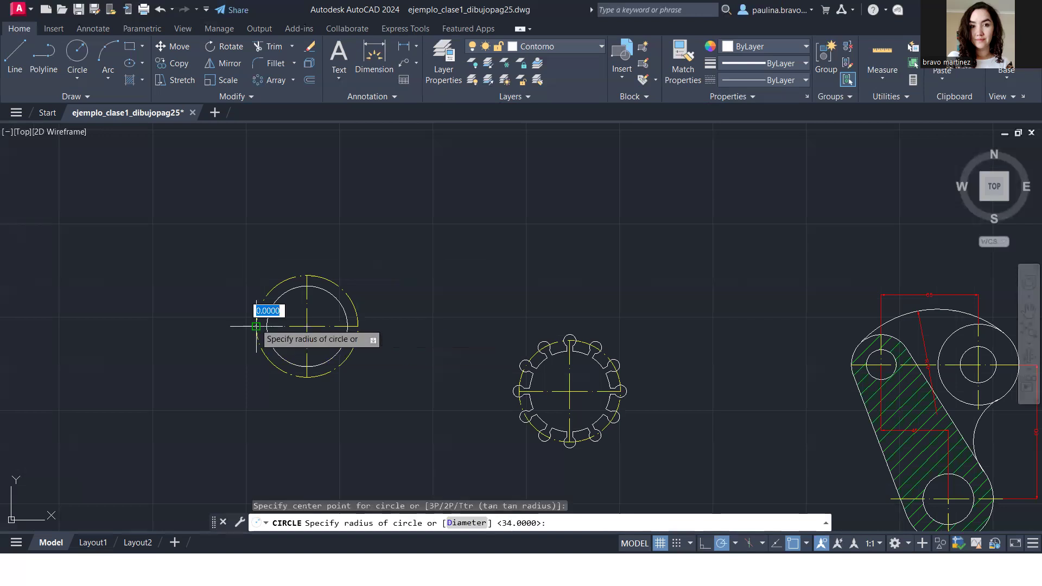
text(4)
key(Return)
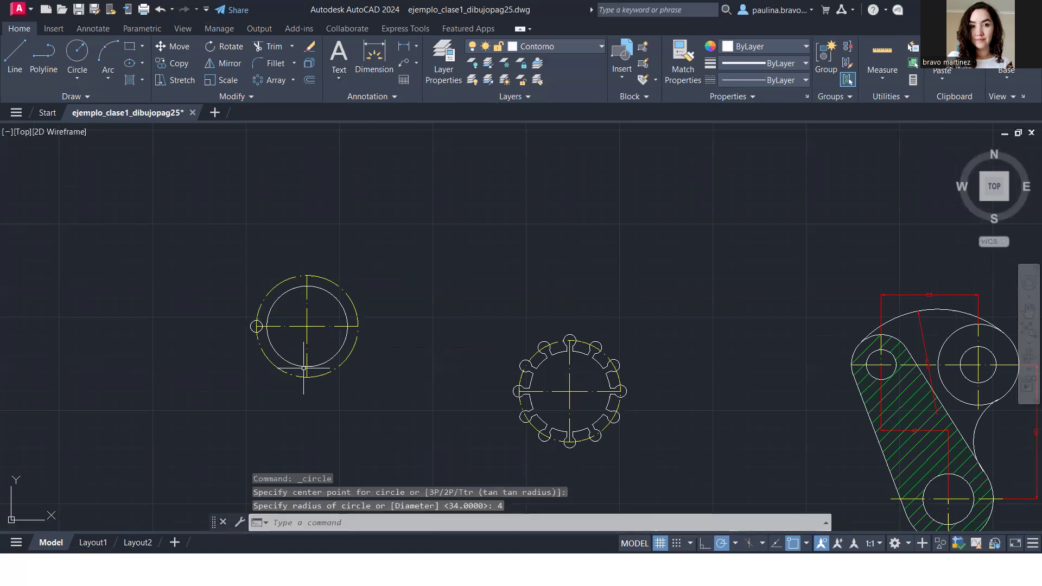
- Create a polar array of the radius 4 circle about the large circles' centre with 12 items
scroll(256, 335, up, 4)
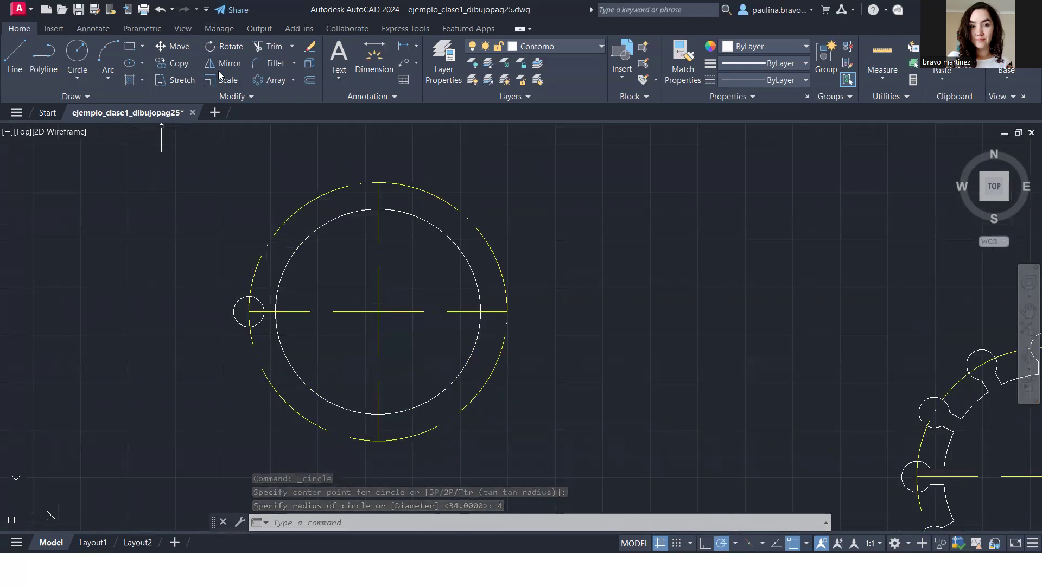
click(266, 80)
click(257, 300)
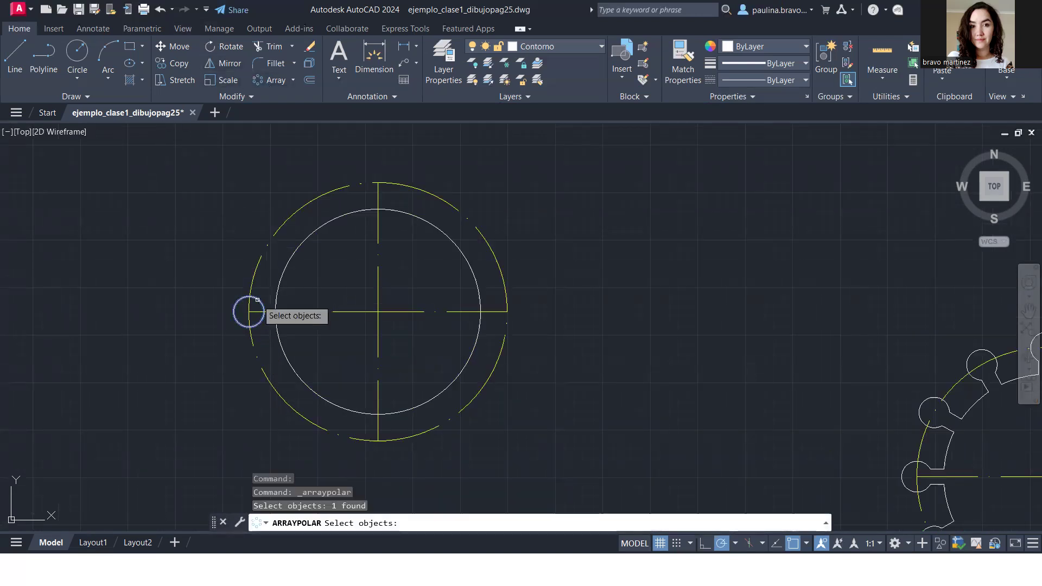
key(Return)
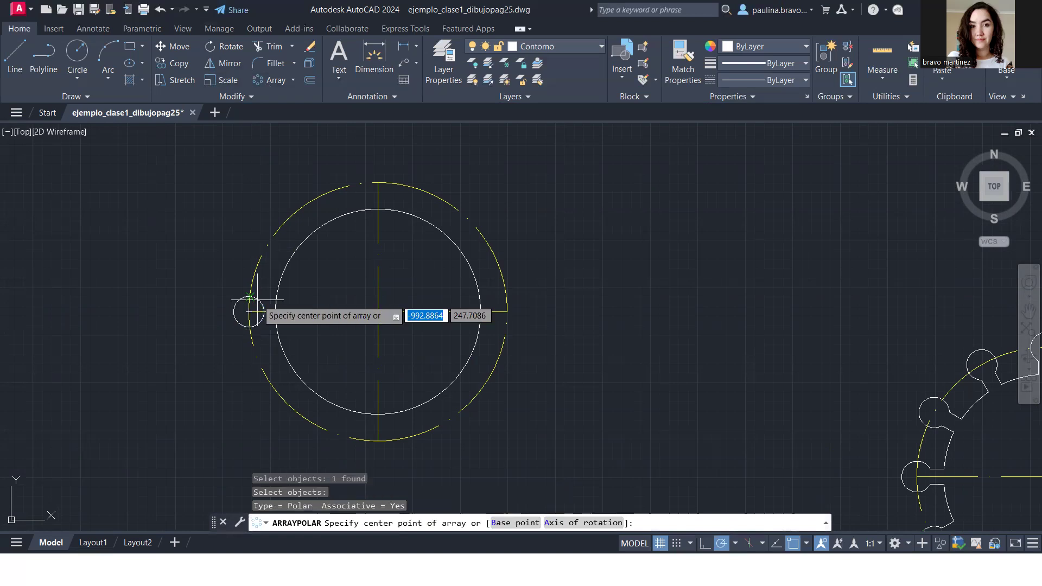
click(378, 311)
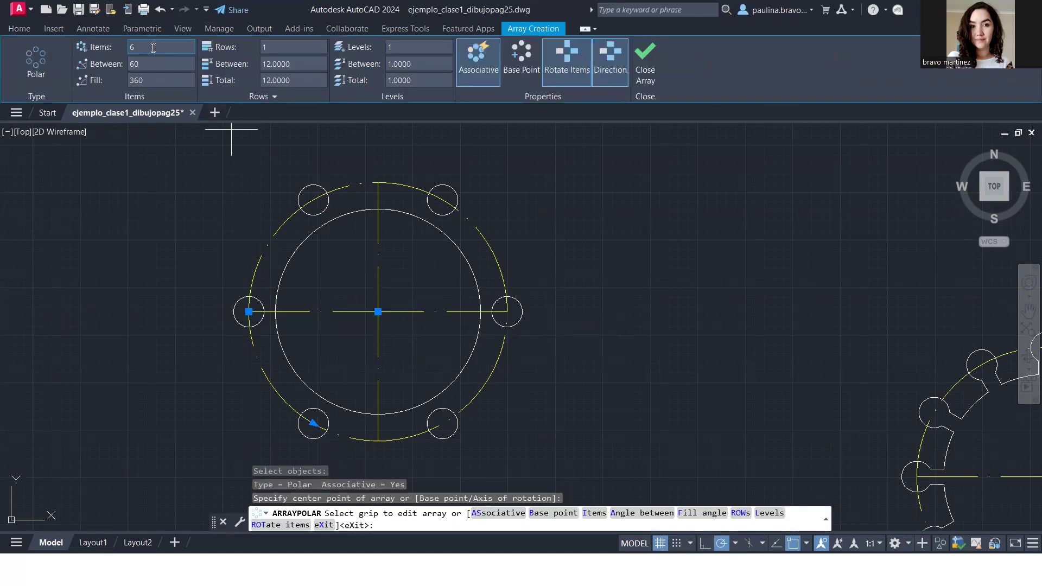
click(153, 48)
text(12)
key(Return)
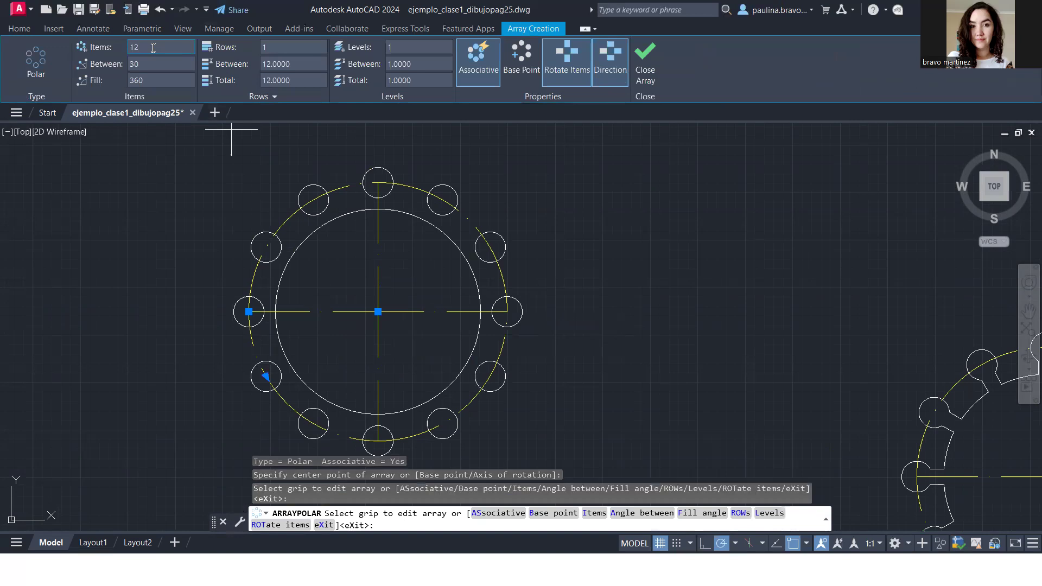
click(645, 60)
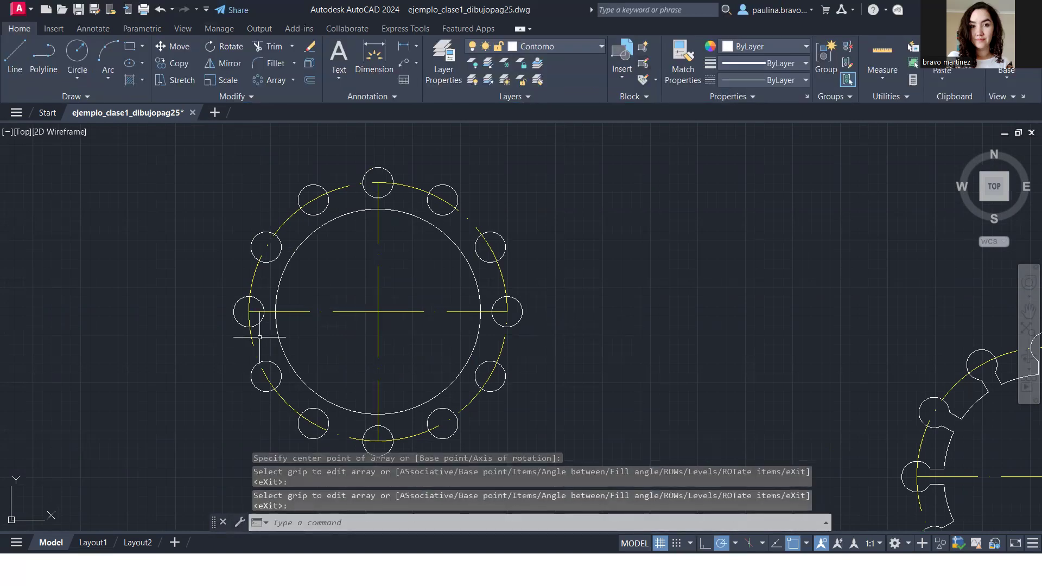
- Draw a horizontal line from the leftmost small circle's centre to the 54-diameter circle
scroll(260, 337, up, 4)
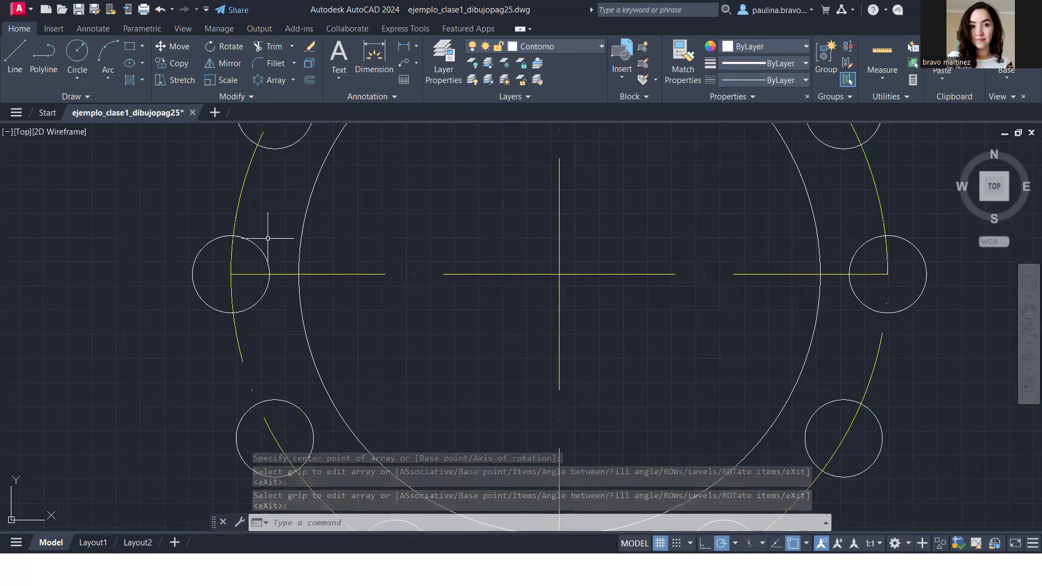
click(260, 245)
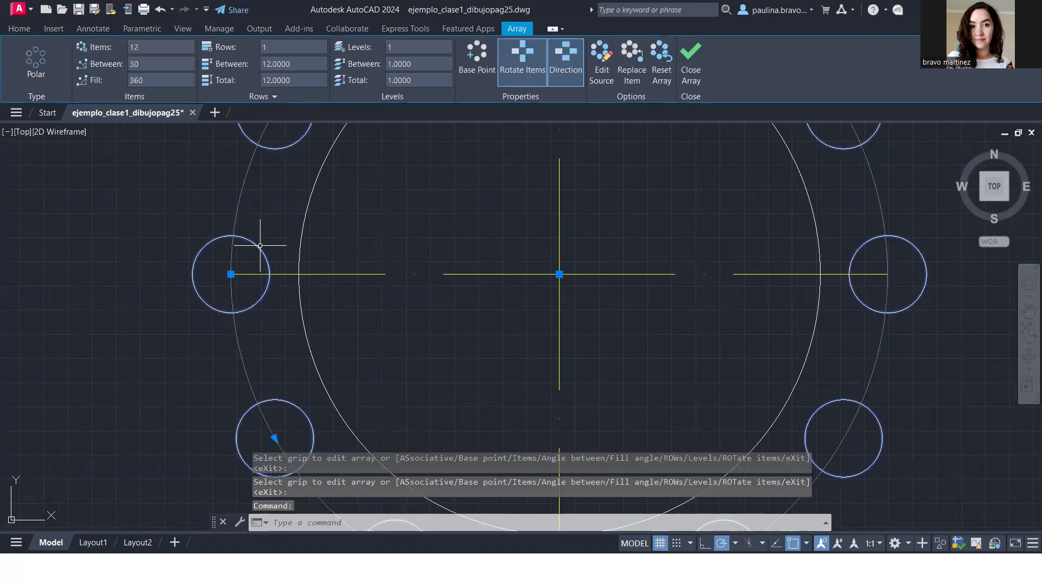
key(Escape)
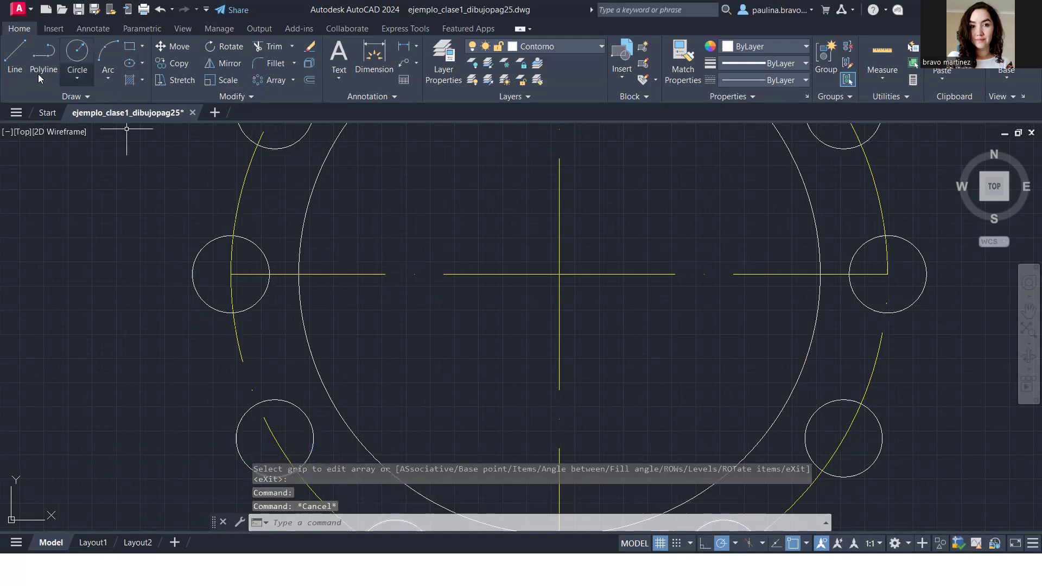
click(15, 60)
click(232, 274)
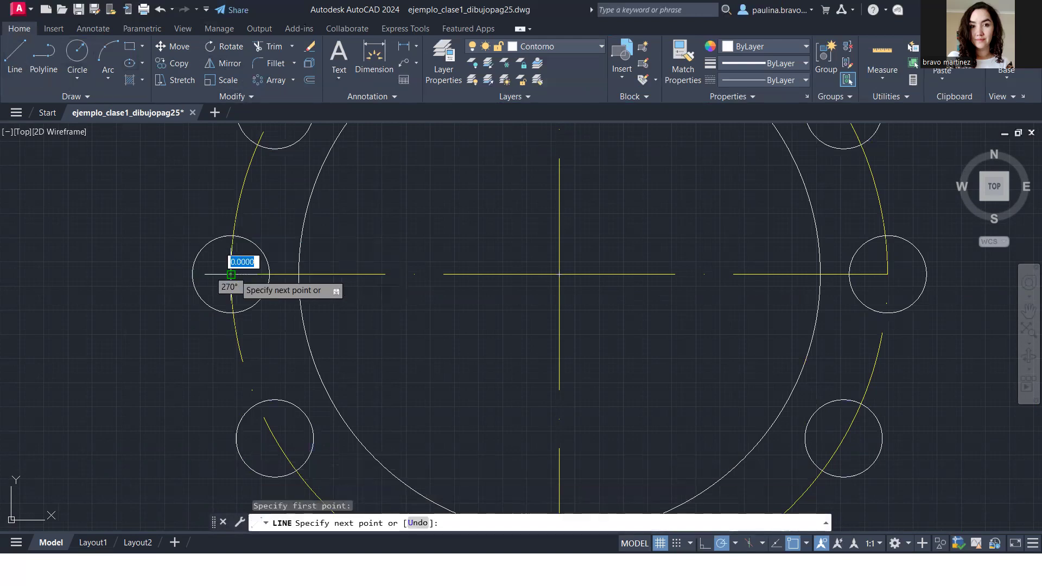
click(298, 274)
key(Return)
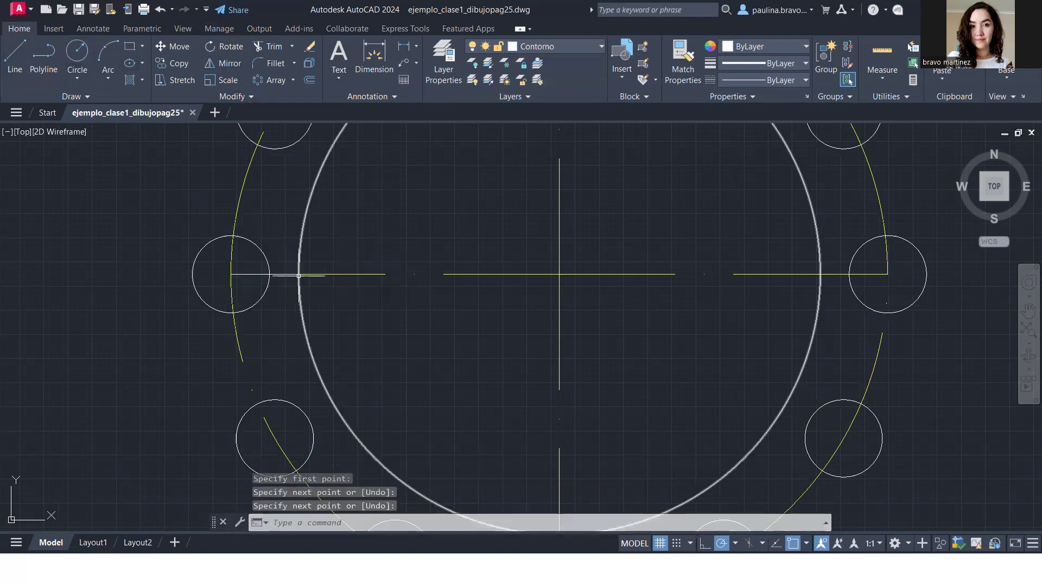
- Offset the short horizontal line at the leftmost small circle by 2 on both sides to form the slot edges
click(310, 81)
text(2)
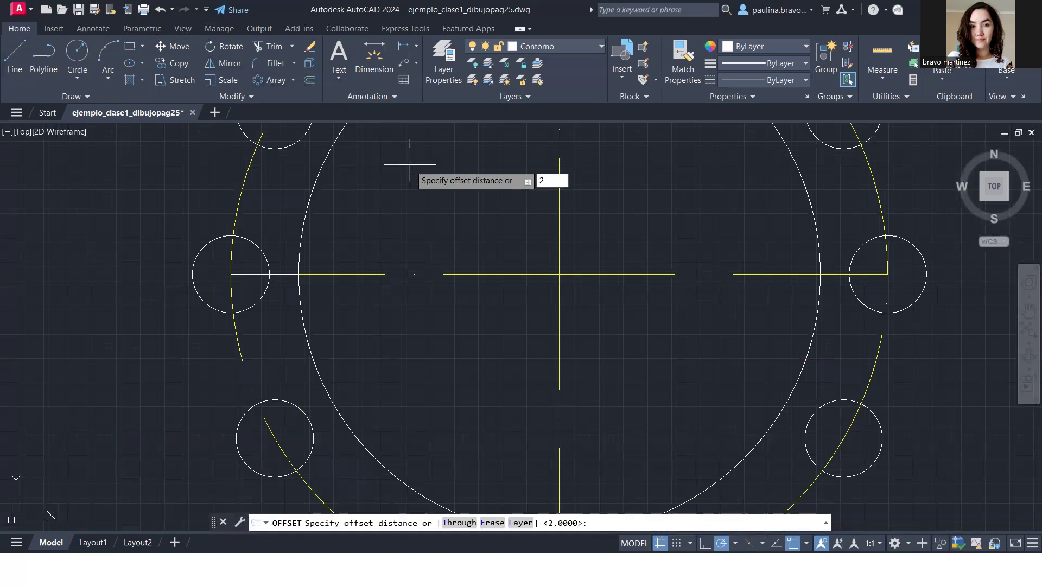
key(Return)
click(283, 273)
click(279, 269)
click(279, 273)
click(280, 298)
key(Escape)
- Draw a line 2 units up from the 54-diameter circle's right quadrant, continuing horizontally to the rightmost small circle
click(14, 62)
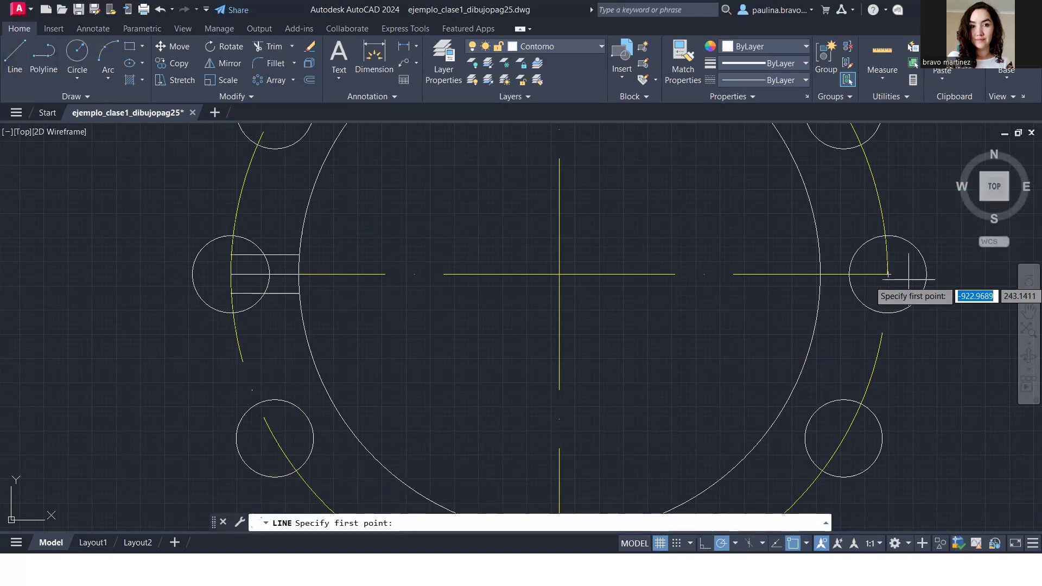
click(819, 274)
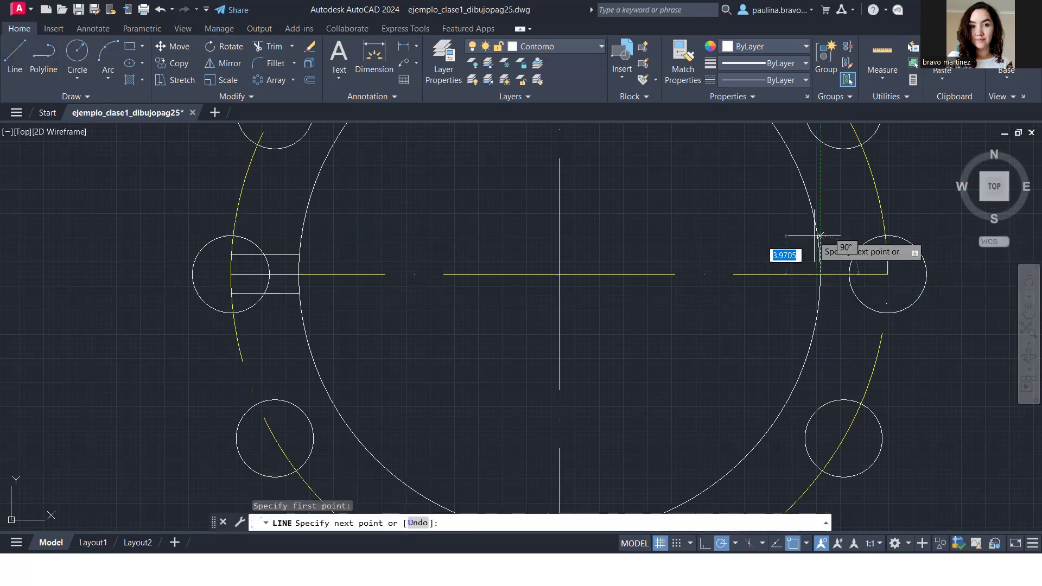
text(2)
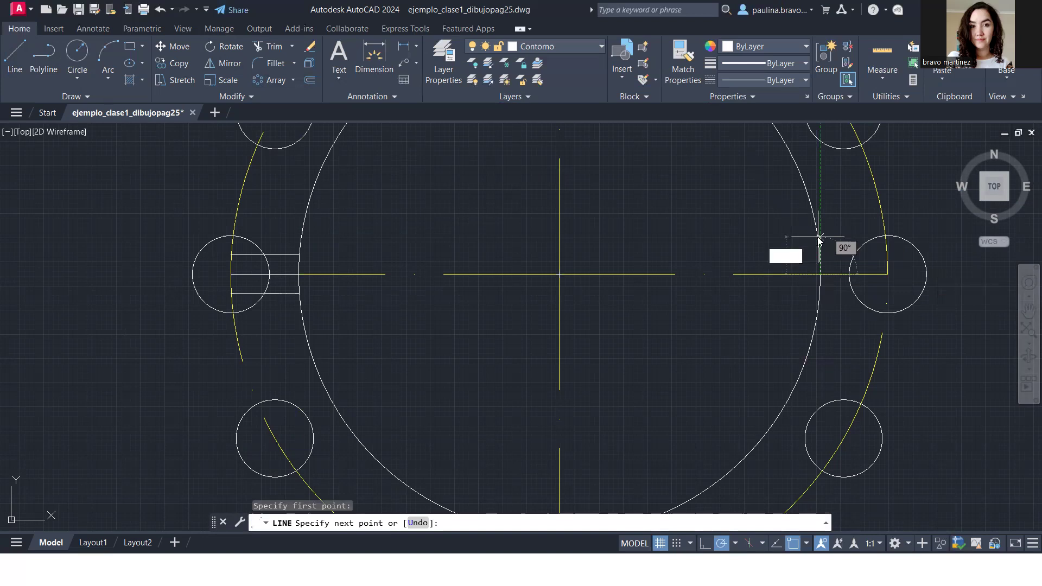
key(Return)
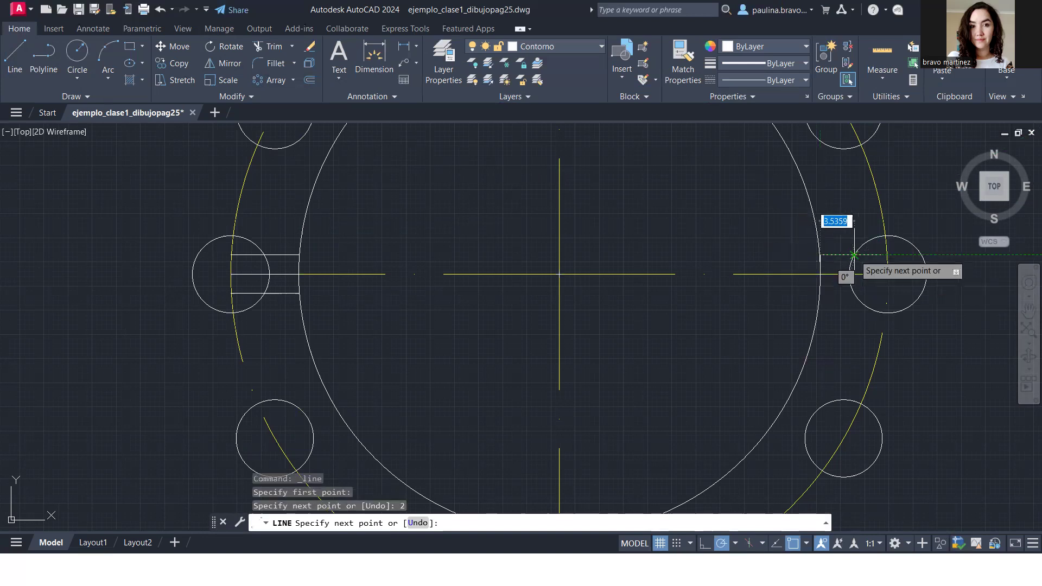
click(854, 254)
key(Return)
key(Return)
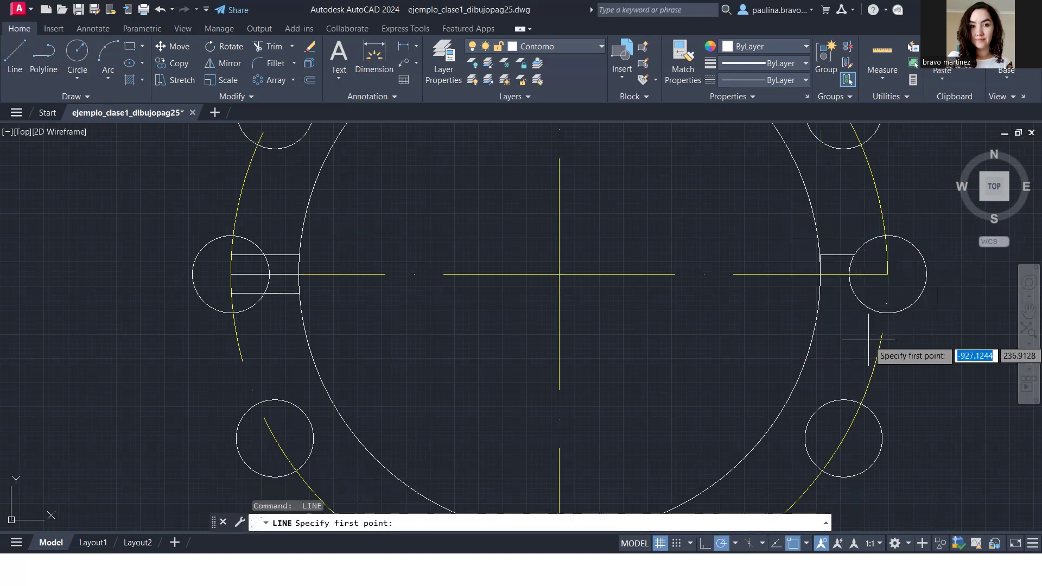
key(Escape)
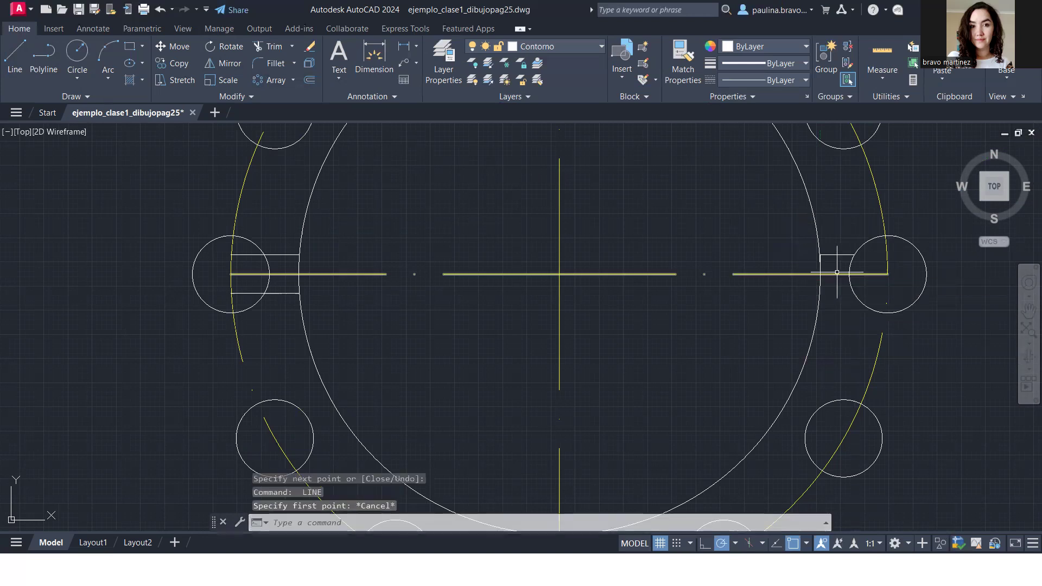
- Mirror the two new lines about the horizontal centre line at the rightmost small circle, keeping the source objects
click(803, 247)
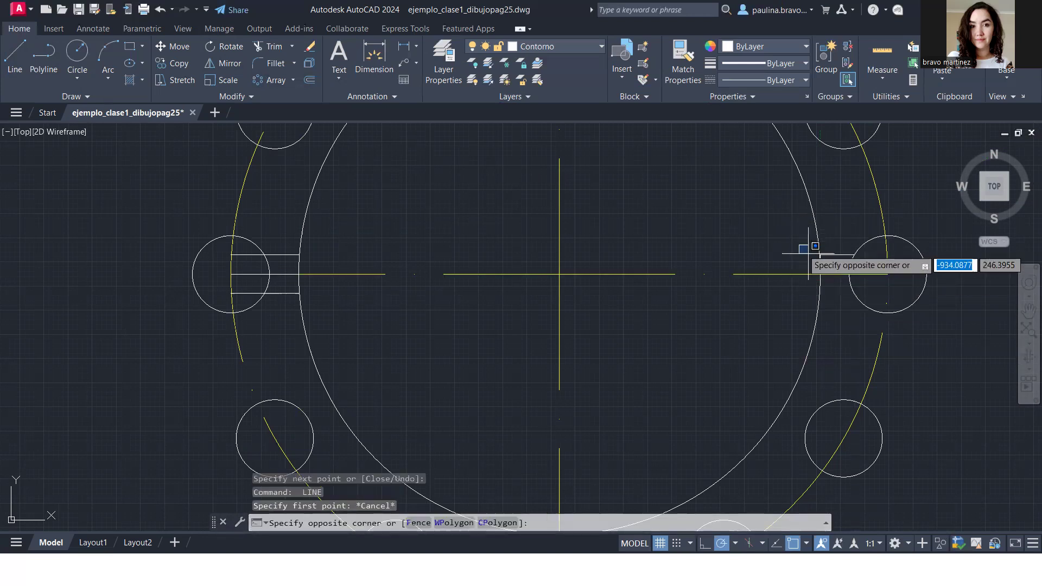
click(834, 269)
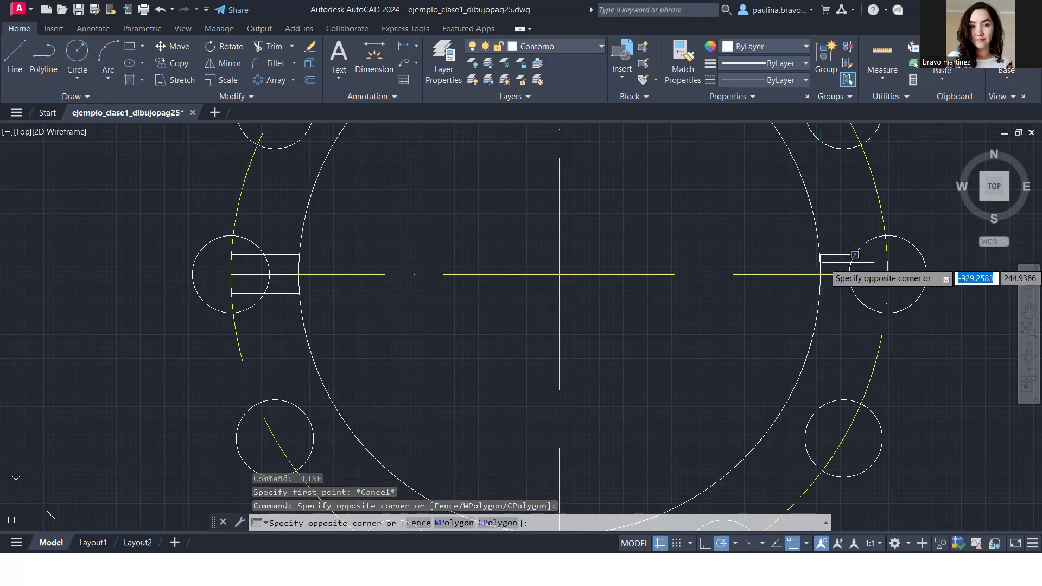
click(839, 259)
click(830, 255)
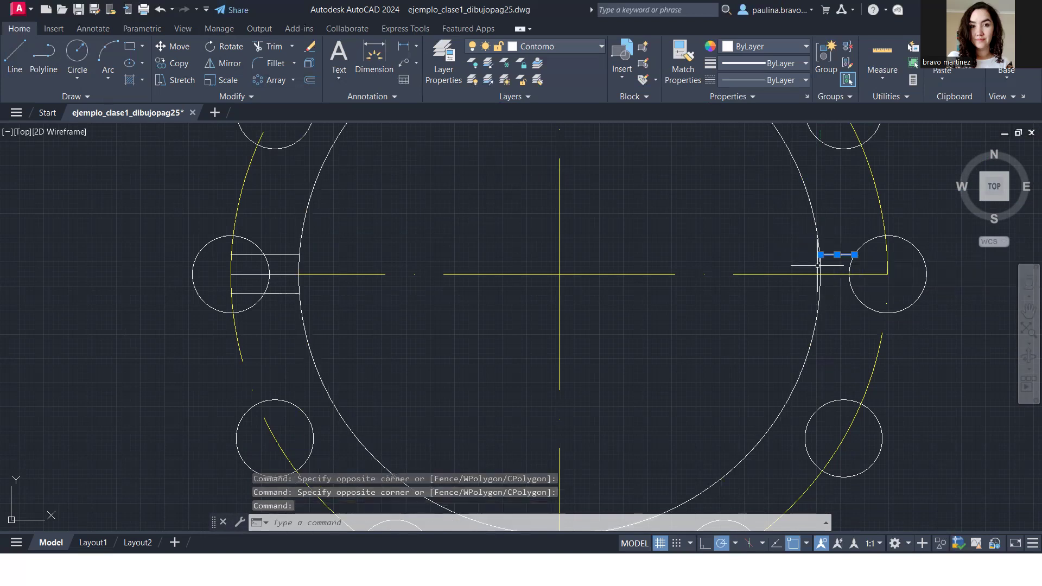
key(Escape)
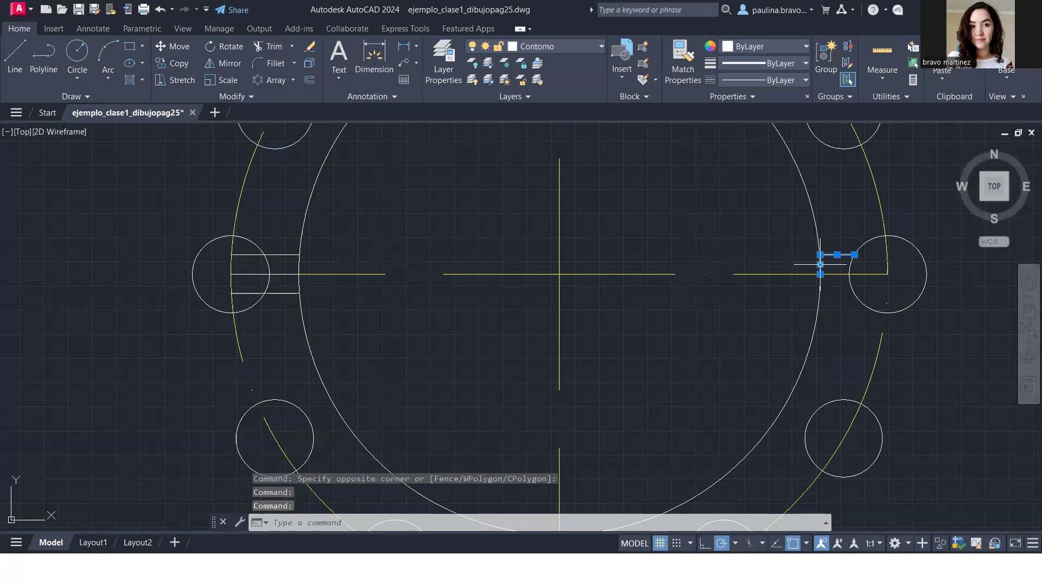
click(224, 63)
click(821, 274)
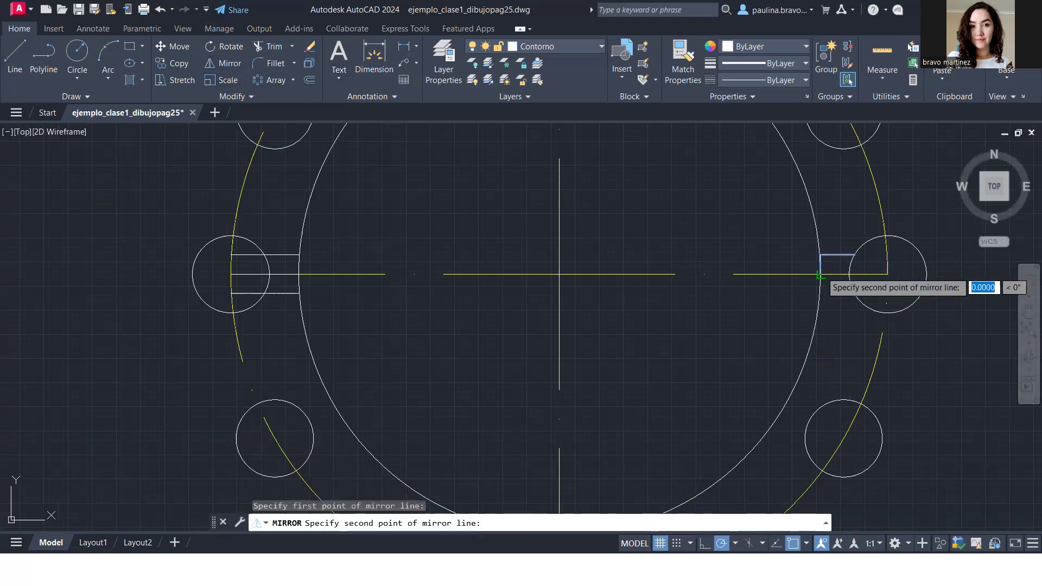
click(849, 275)
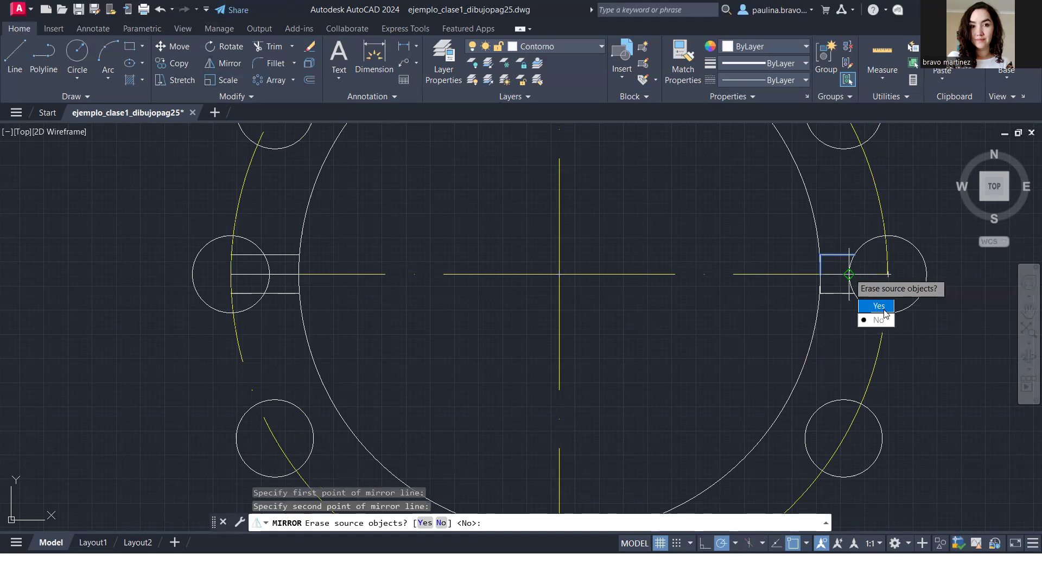
click(877, 320)
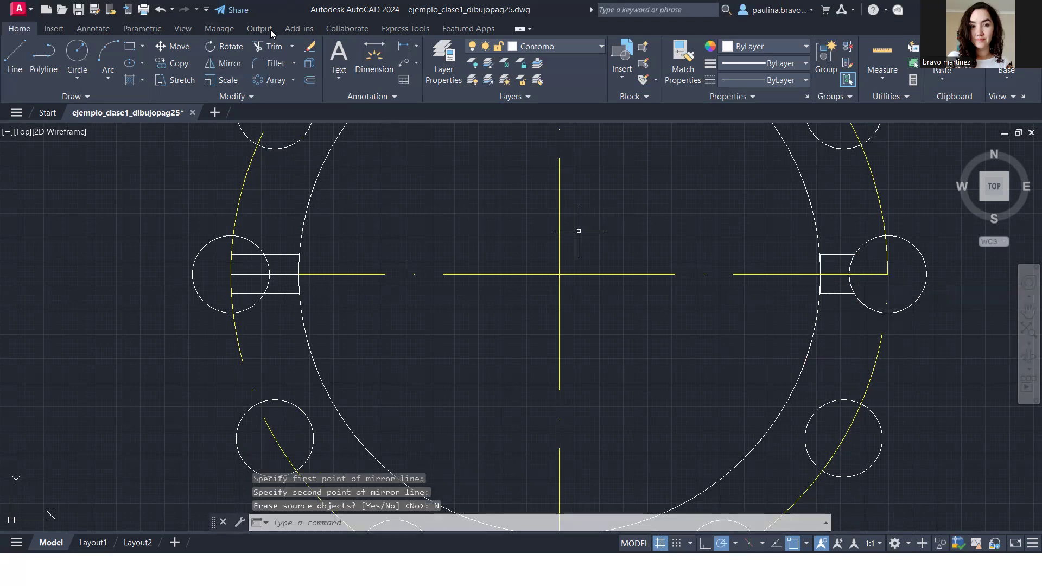
- Trim the part of the upper slot line that lies inside the leftmost small circle
click(266, 46)
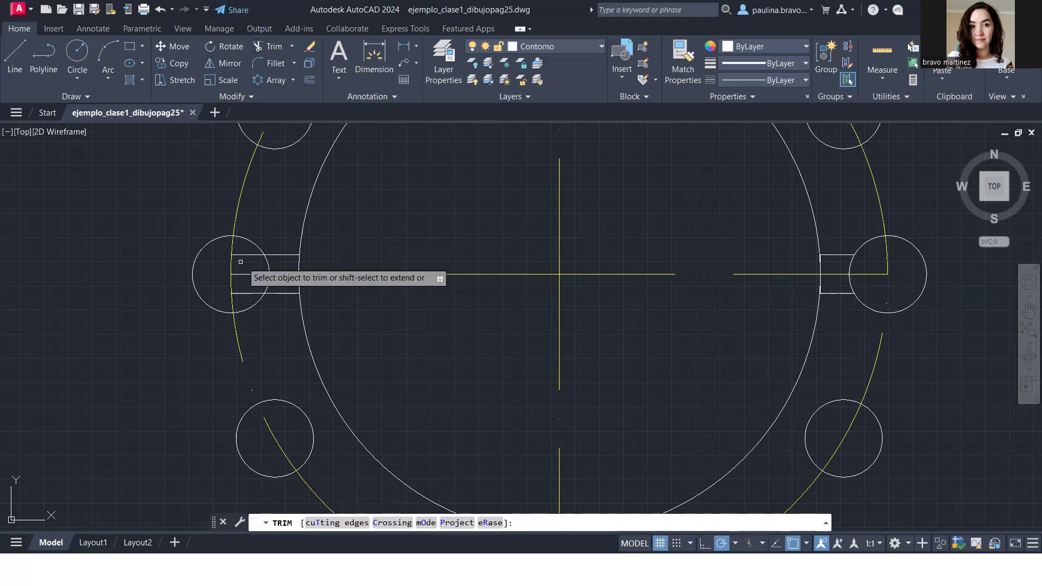
click(267, 265)
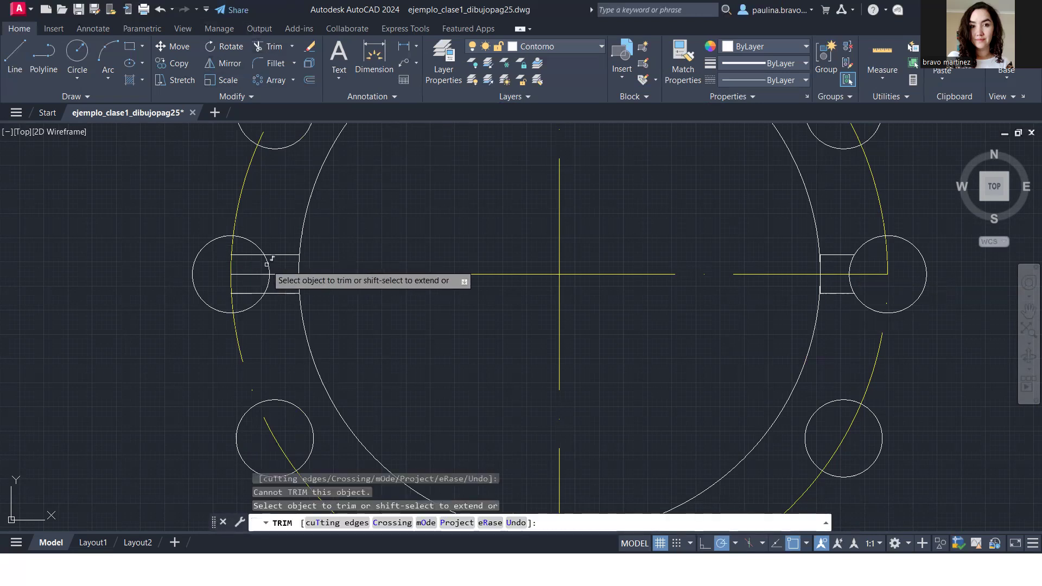
click(245, 255)
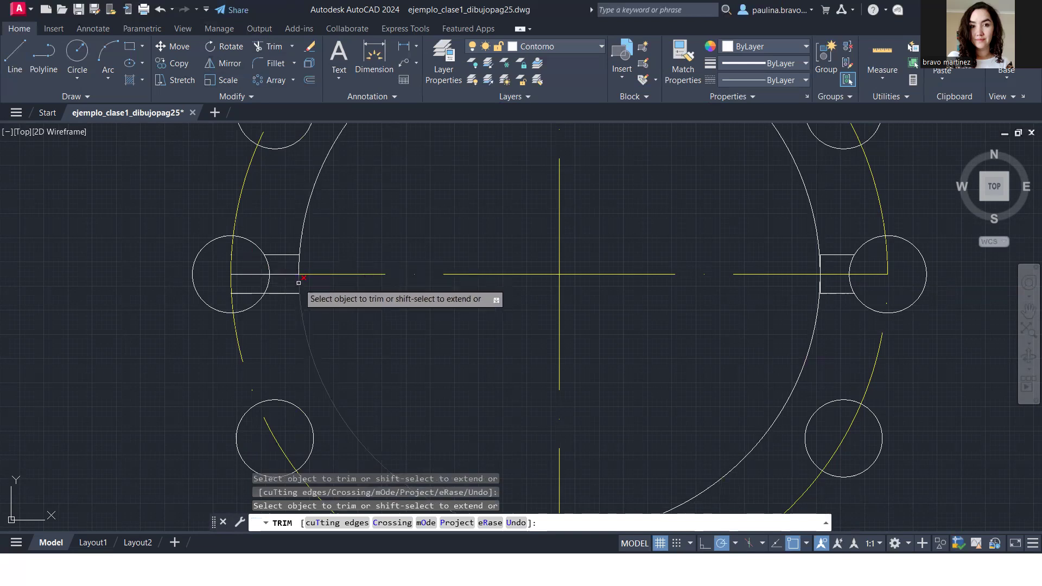
key(Escape)
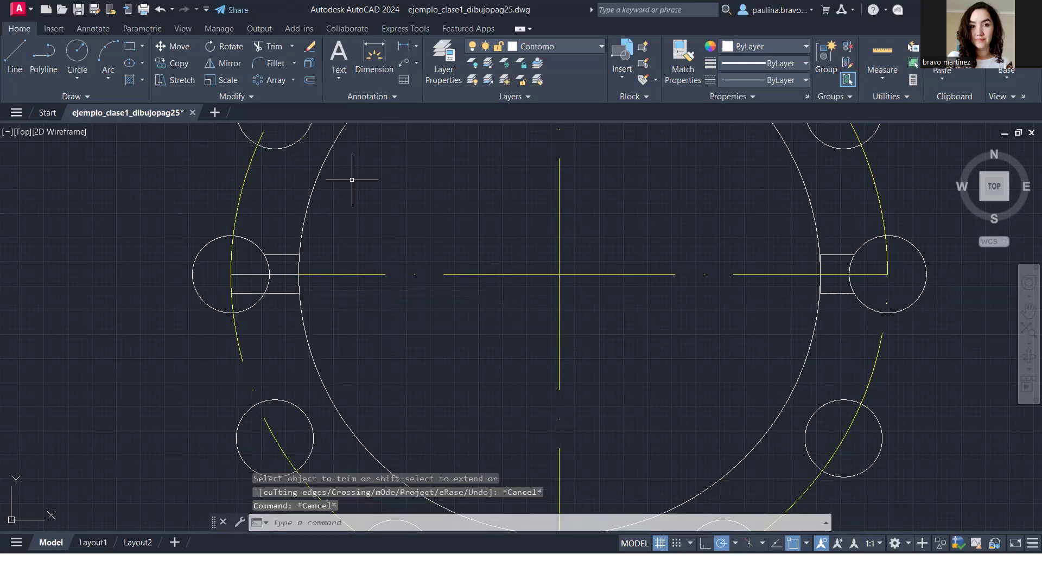
click(293, 52)
click(289, 100)
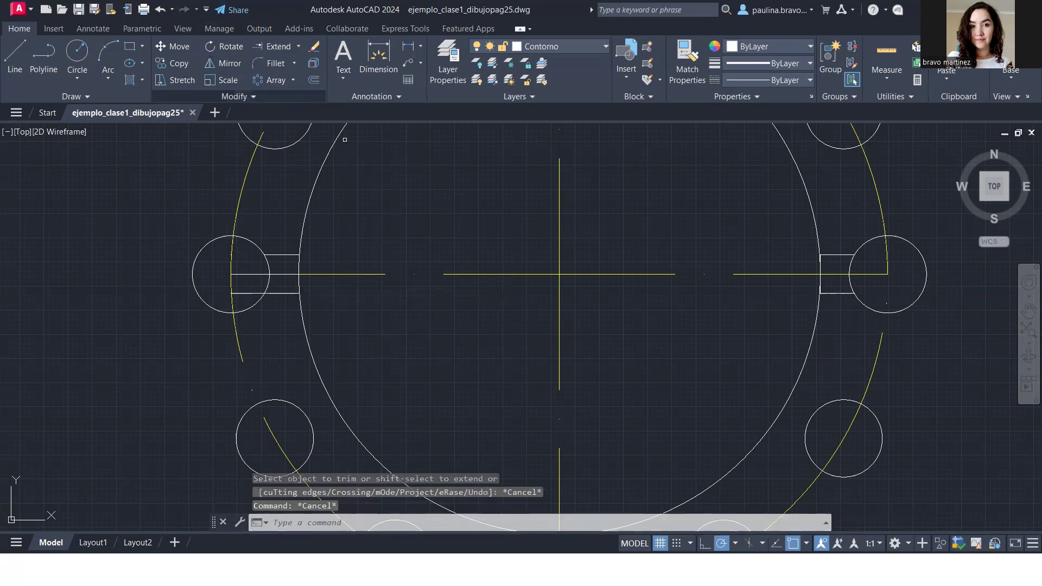
click(286, 253)
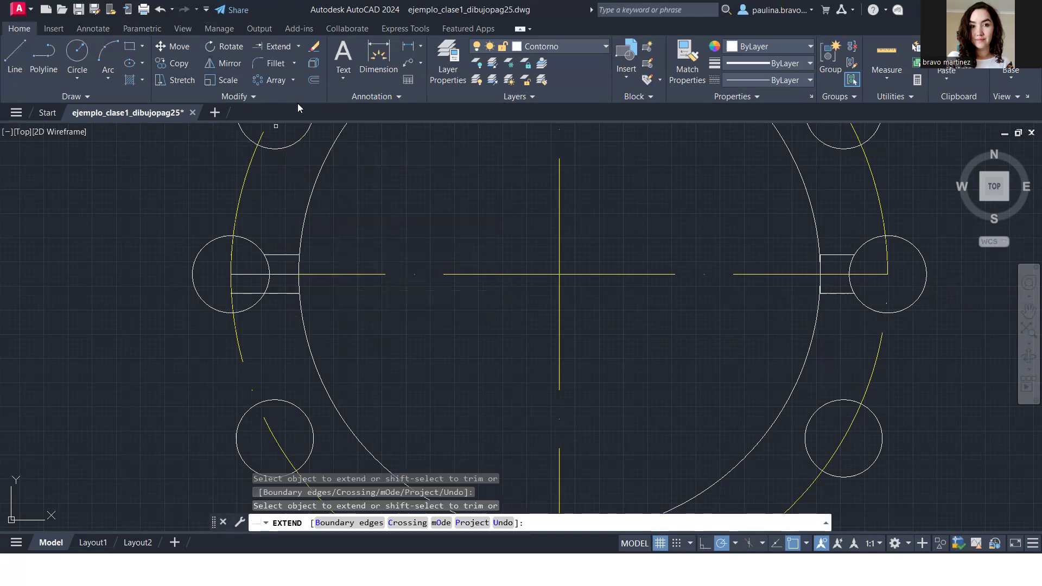
key(Escape)
- Trim the lower slot line inside the leftmost small circle and the 54-diameter circle's arc between the two slot edges
click(298, 47)
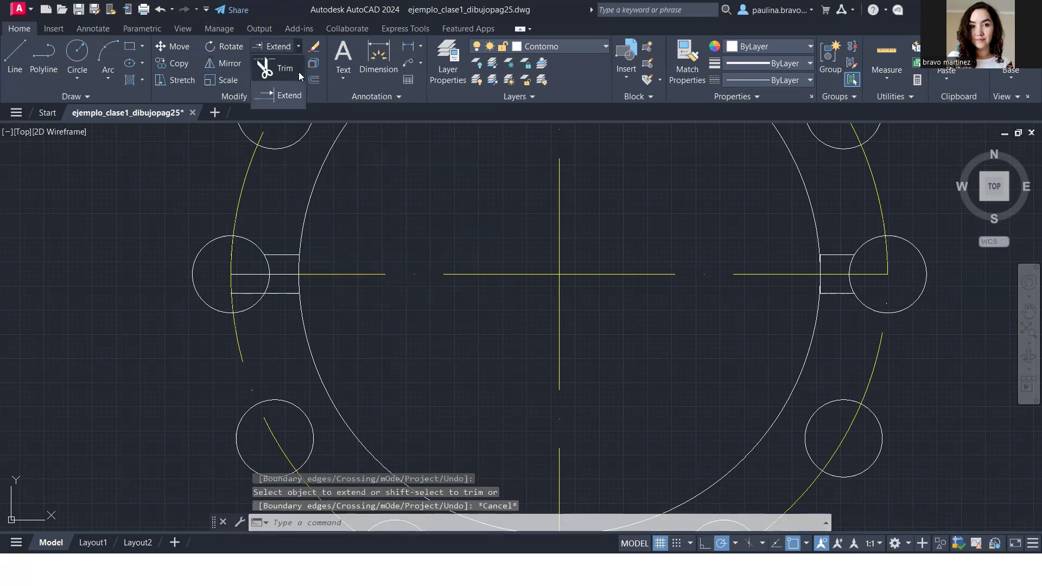
click(299, 73)
click(301, 262)
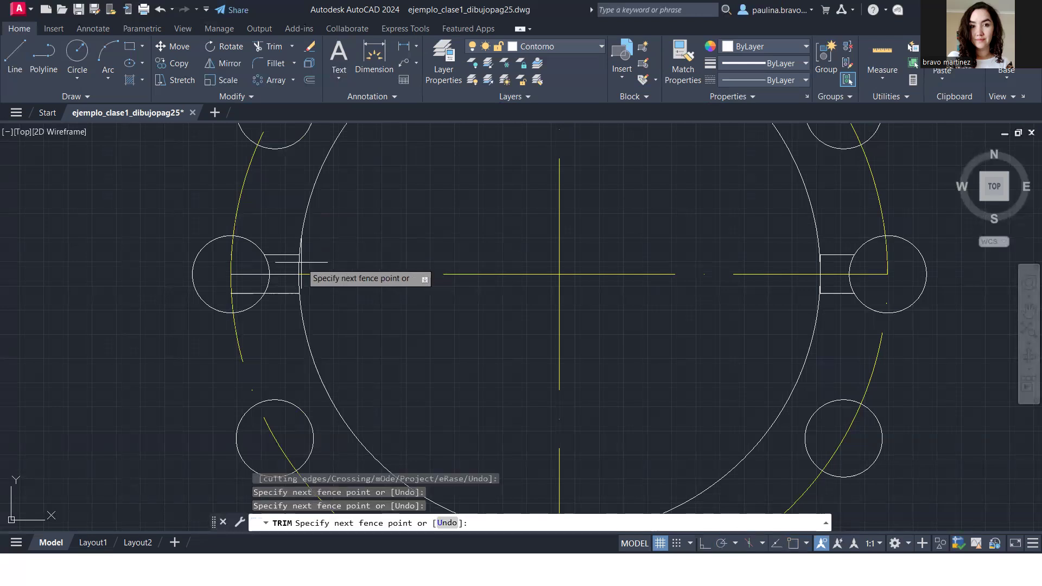
key(Return)
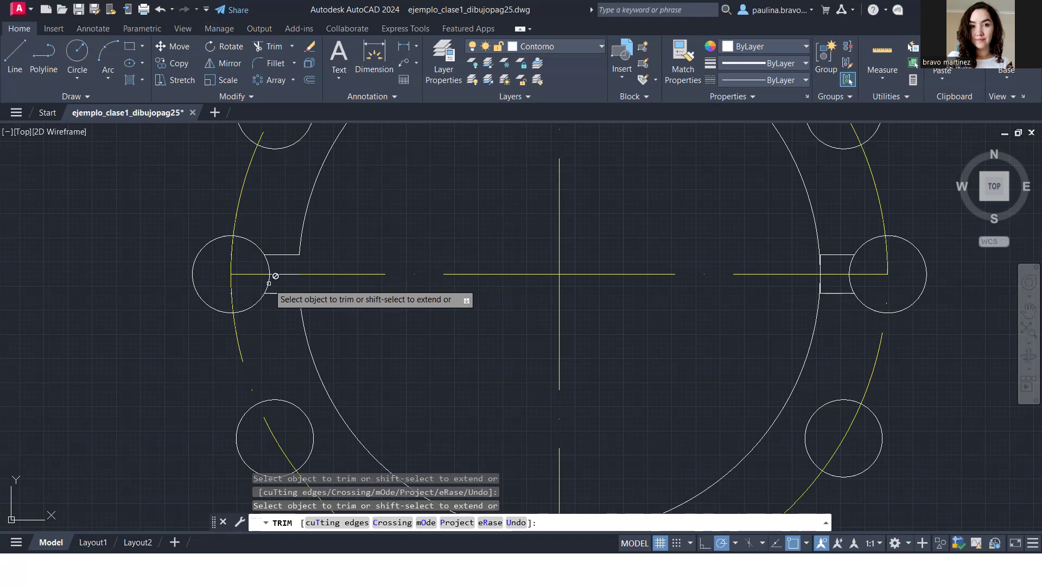
key(Escape)
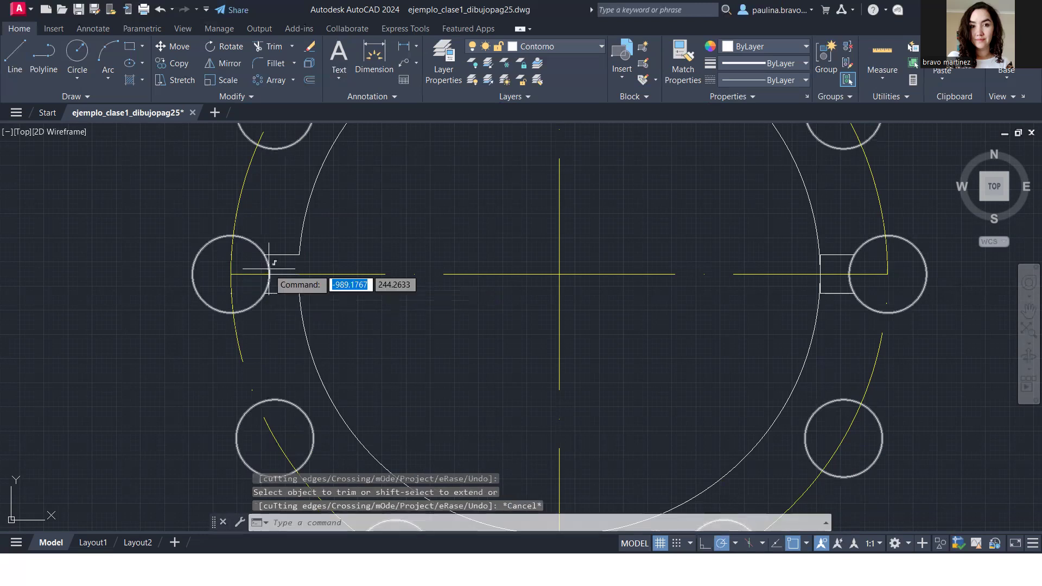
click(268, 270)
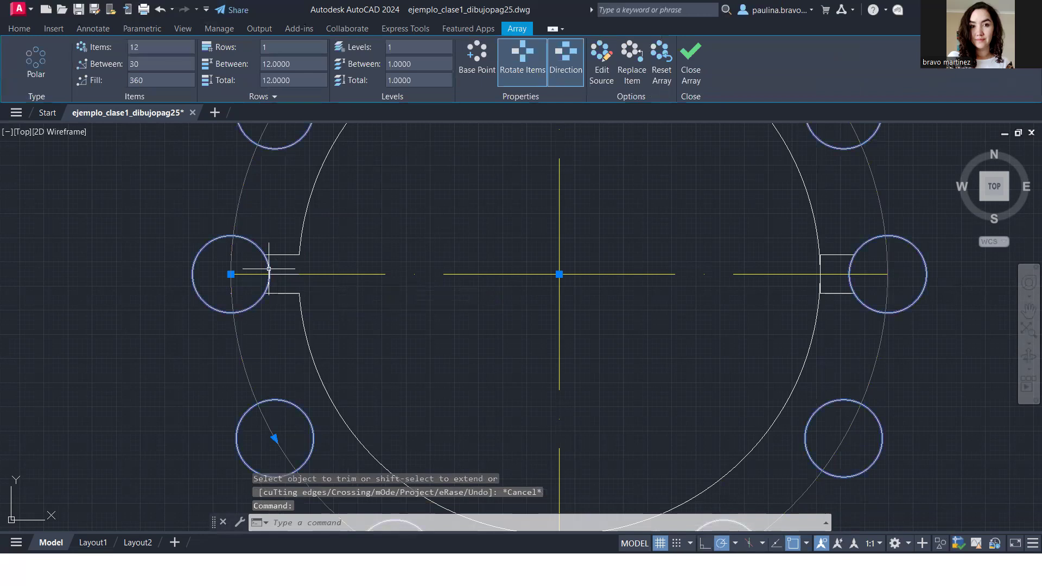
click(688, 59)
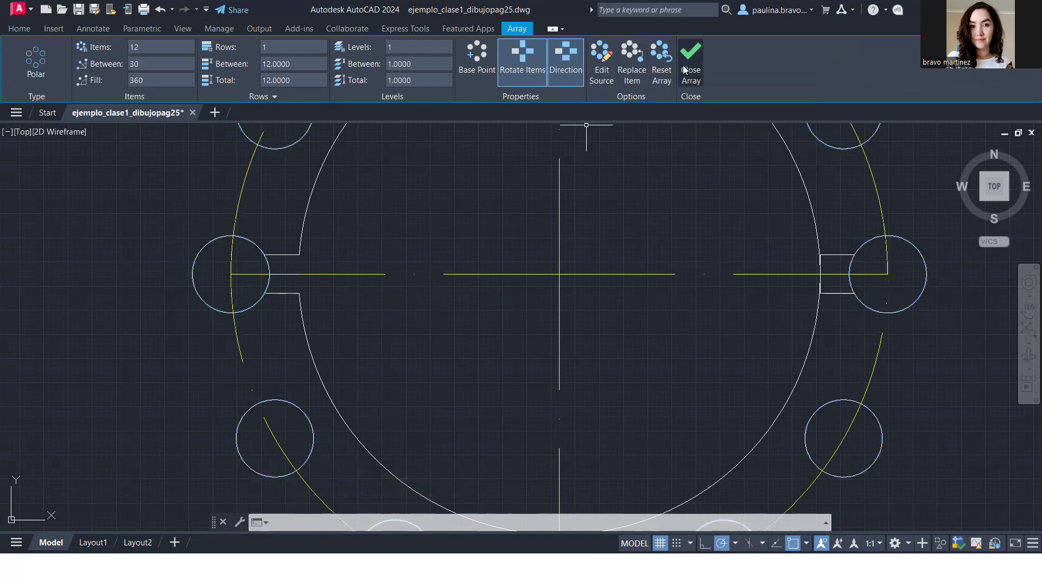
click(244, 240)
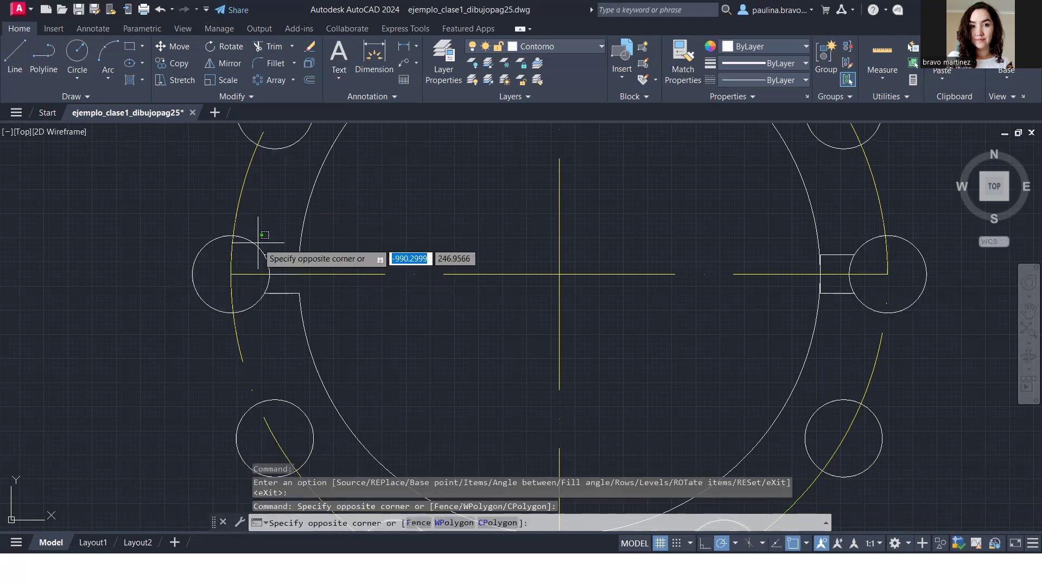
click(254, 242)
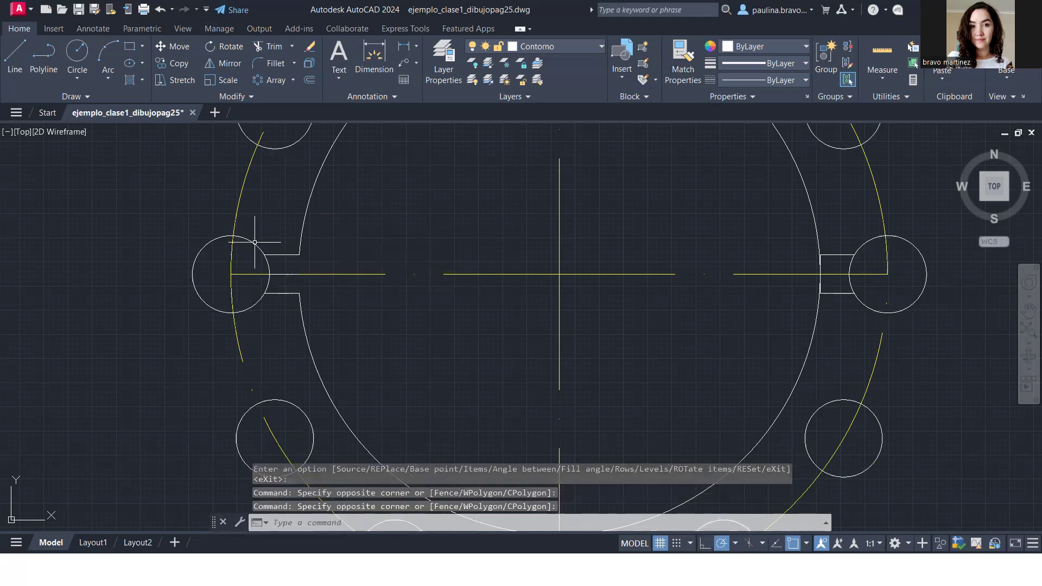
click(254, 242)
click(252, 246)
click(253, 247)
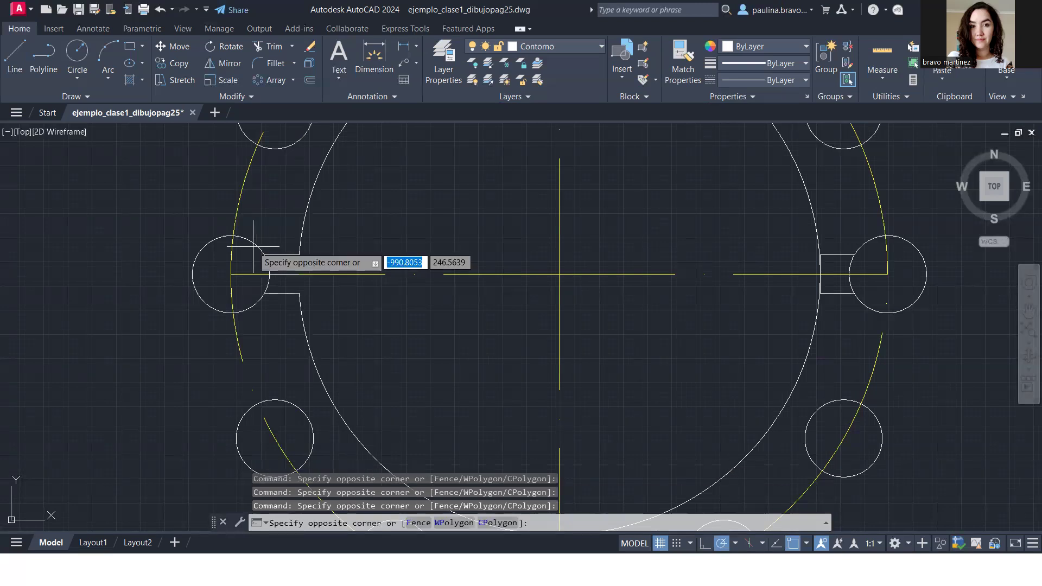
click(253, 246)
click(253, 247)
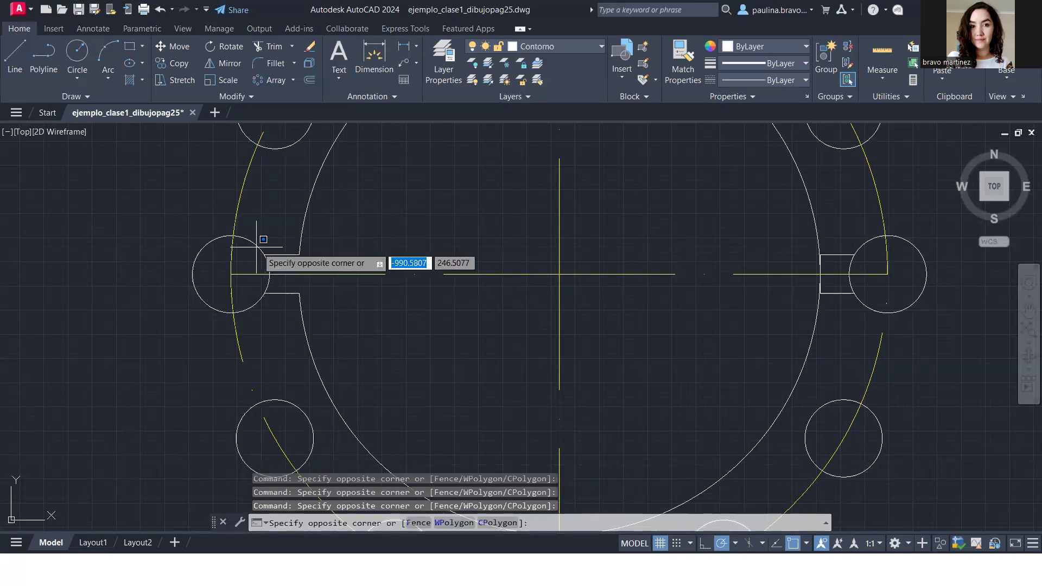
- Explode the 12-item polar array of small circles into separate circles
click(261, 247)
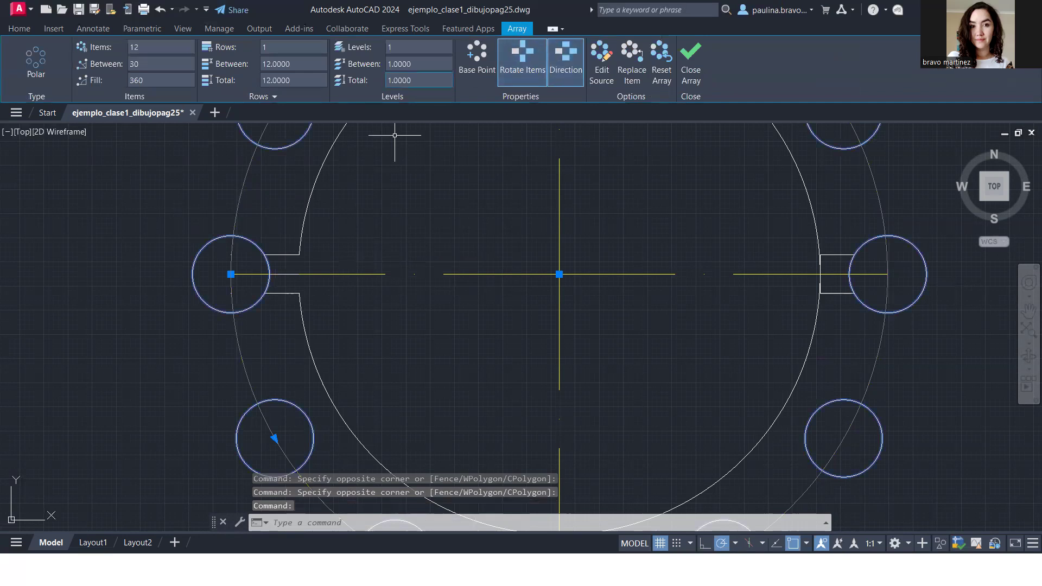
click(19, 28)
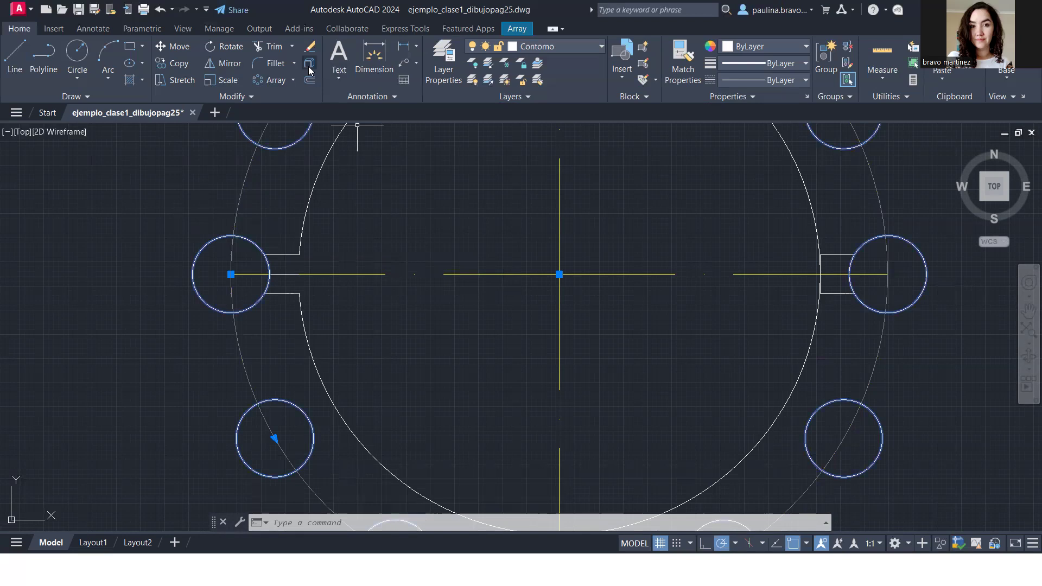
click(309, 68)
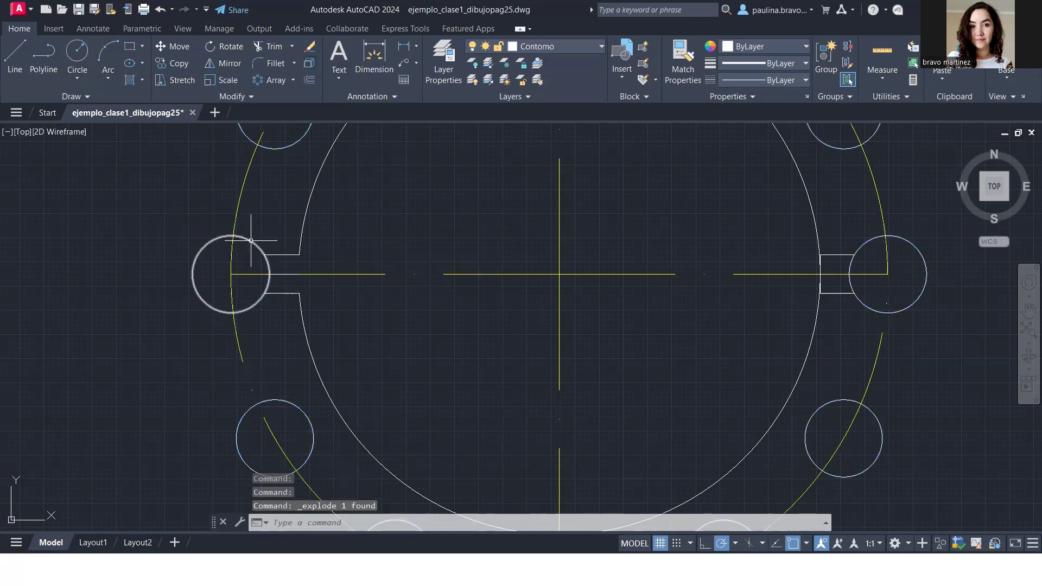
click(250, 239)
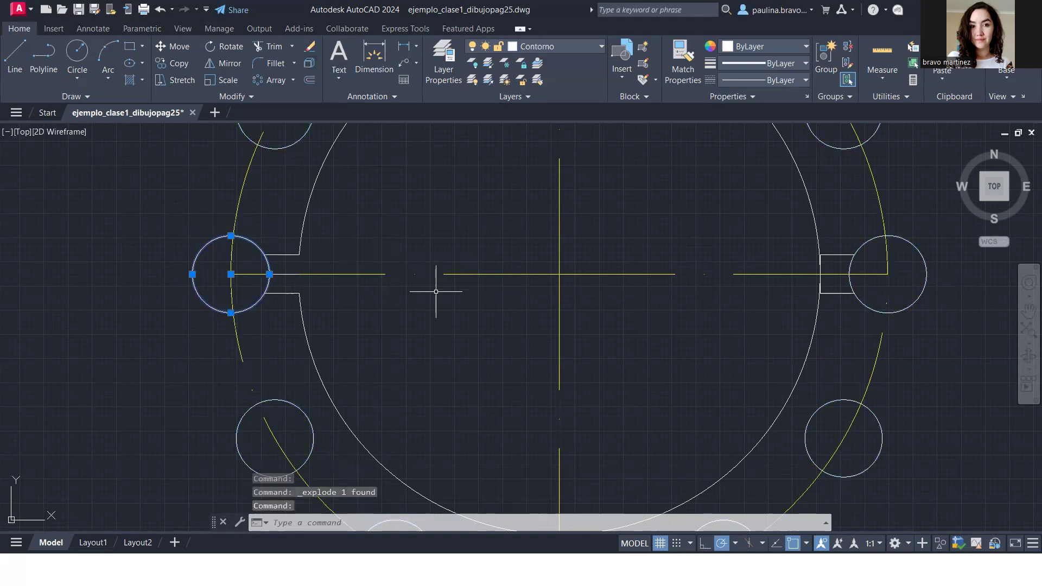
key(Escape)
- Trim the leftmost small circle's arc between the slot edges and erase the short leftover line overlapping the horizontal centre line there
click(255, 47)
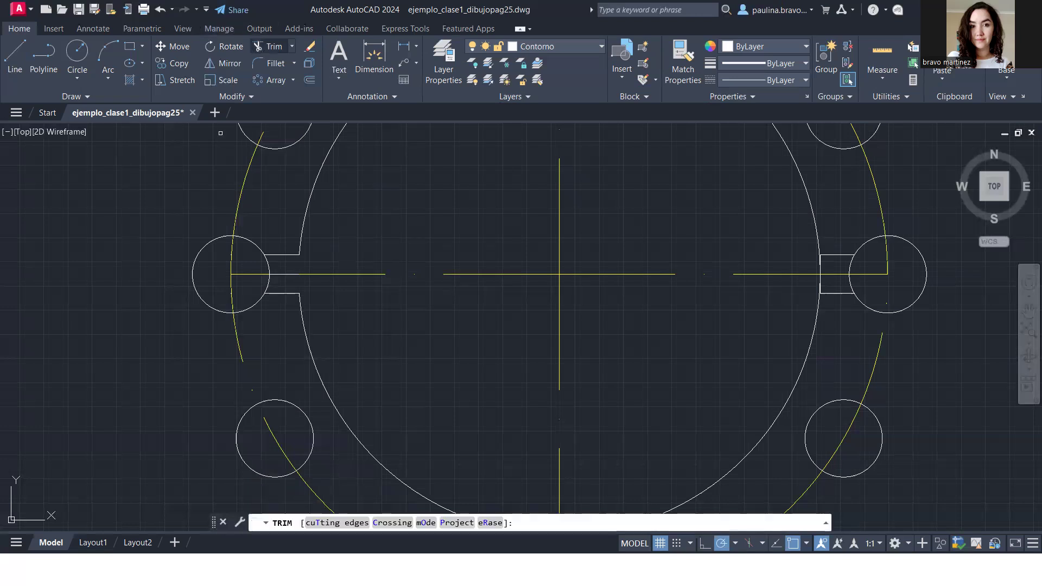
click(268, 273)
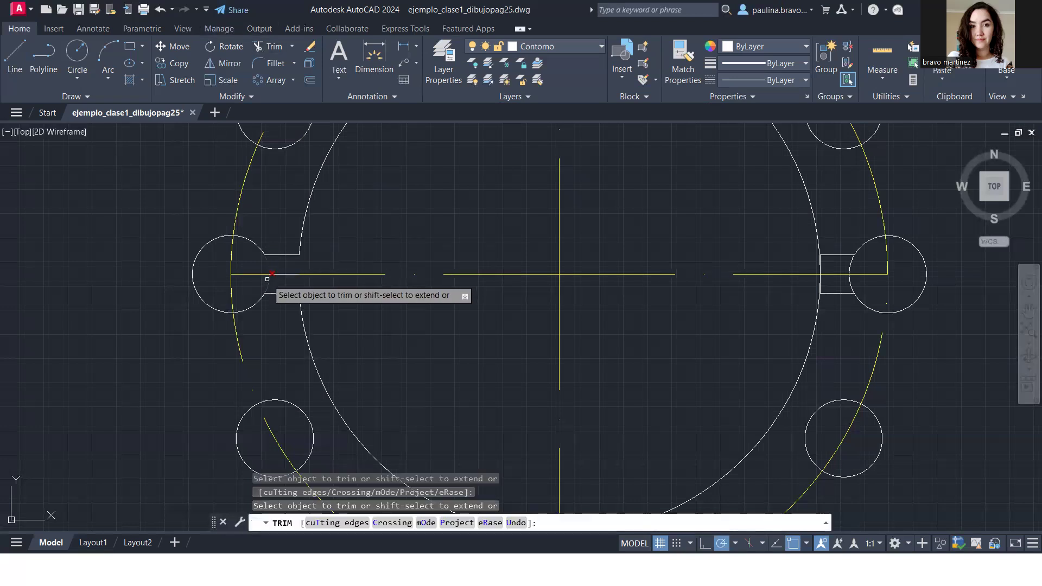
key(Escape)
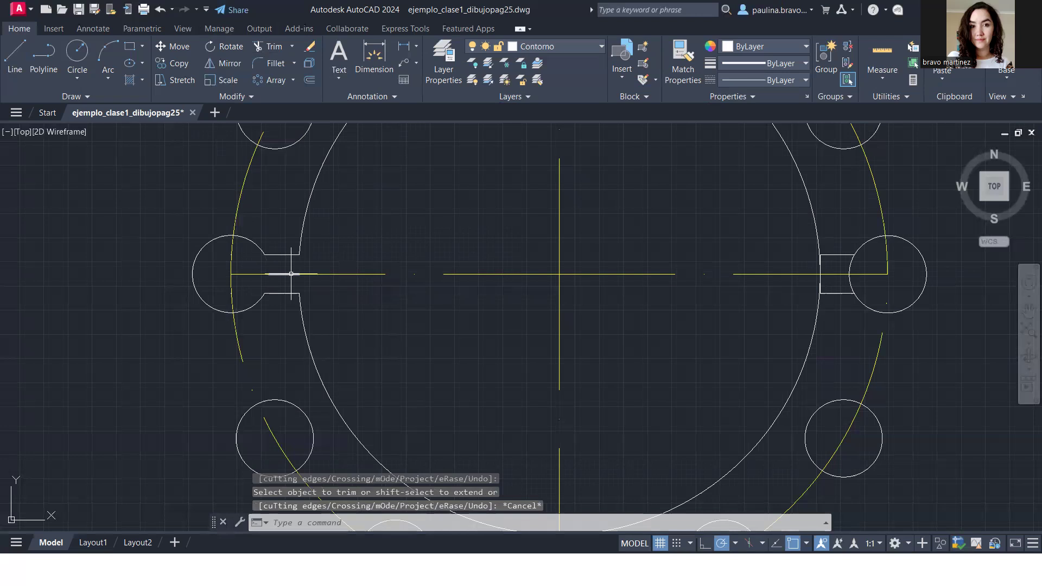
click(290, 274)
key(Delete)
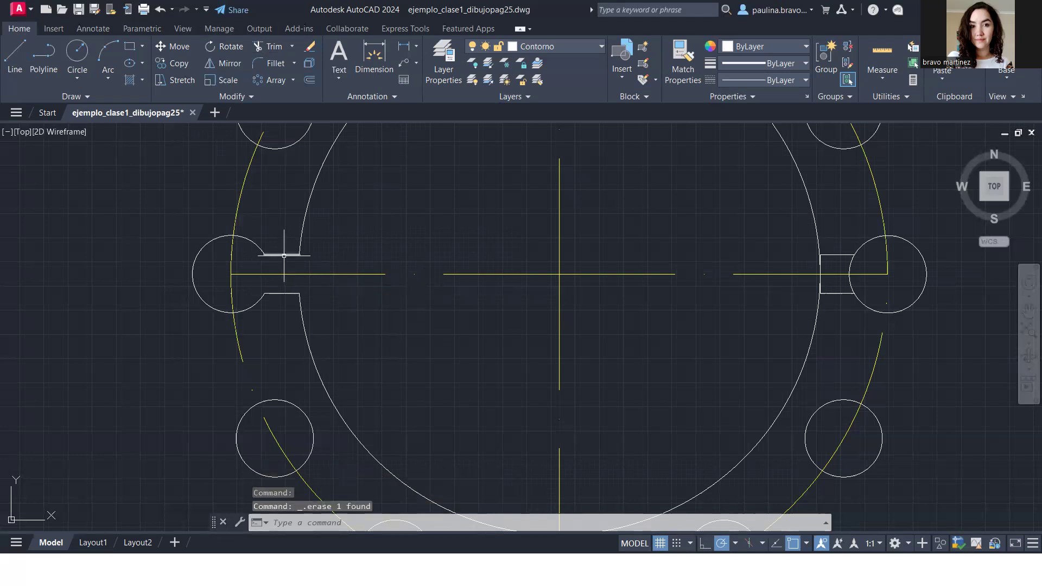
- Polar array the leftmost slot's two edge lines about the figure's centre with 12 items
click(284, 254)
click(287, 293)
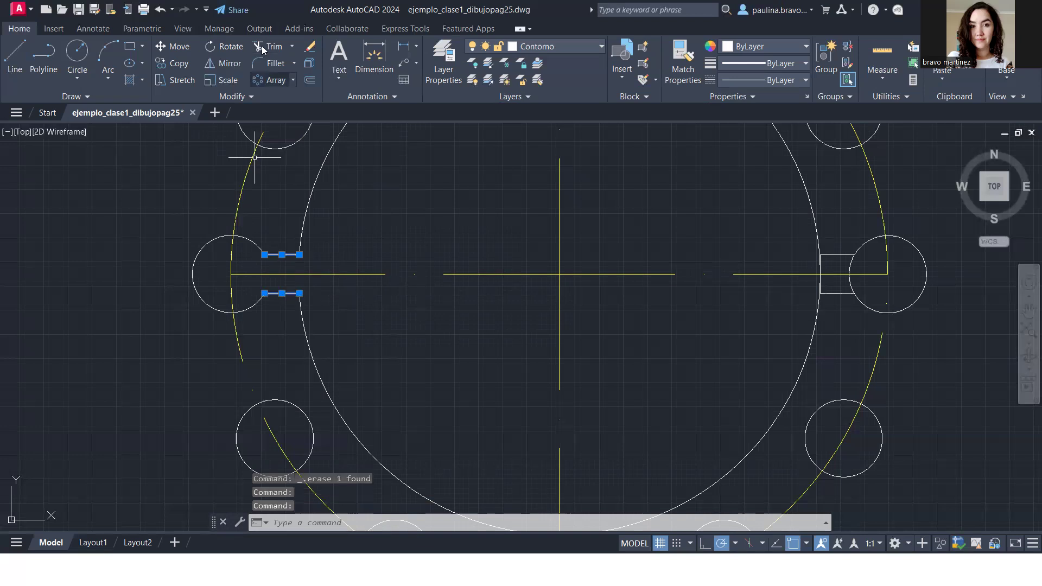
click(272, 84)
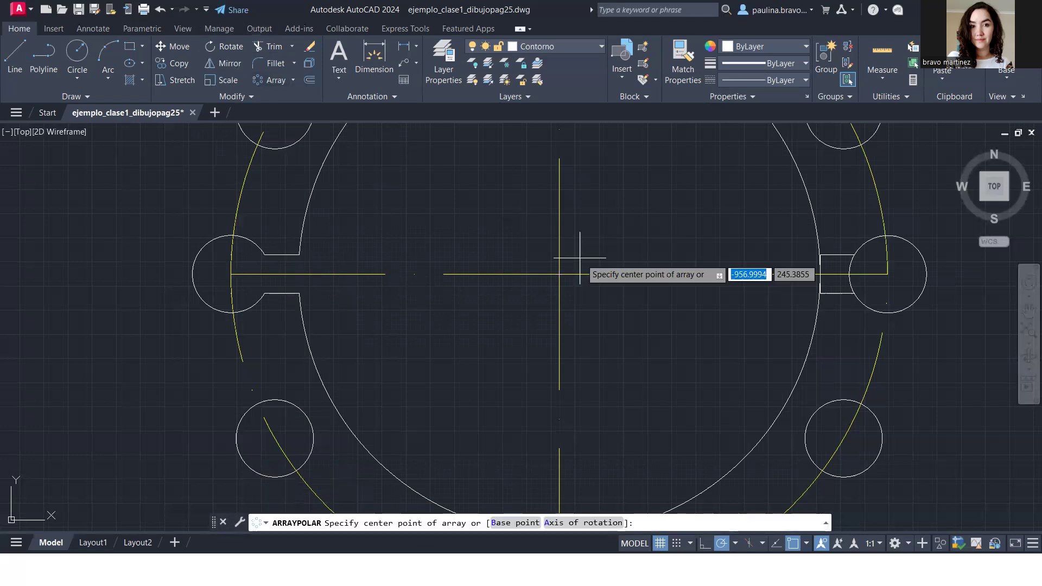
click(559, 274)
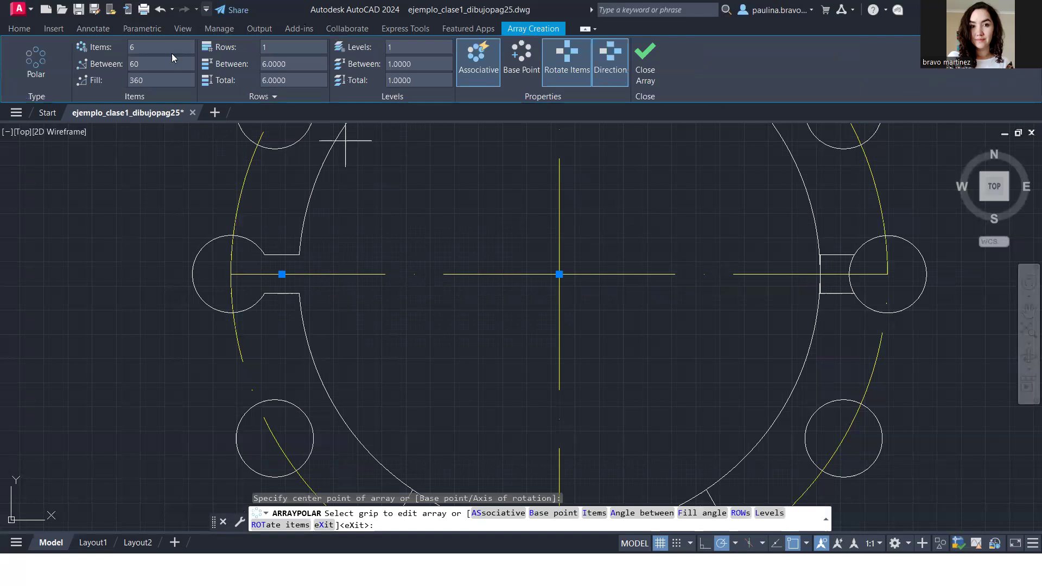
text(12)
key(Return)
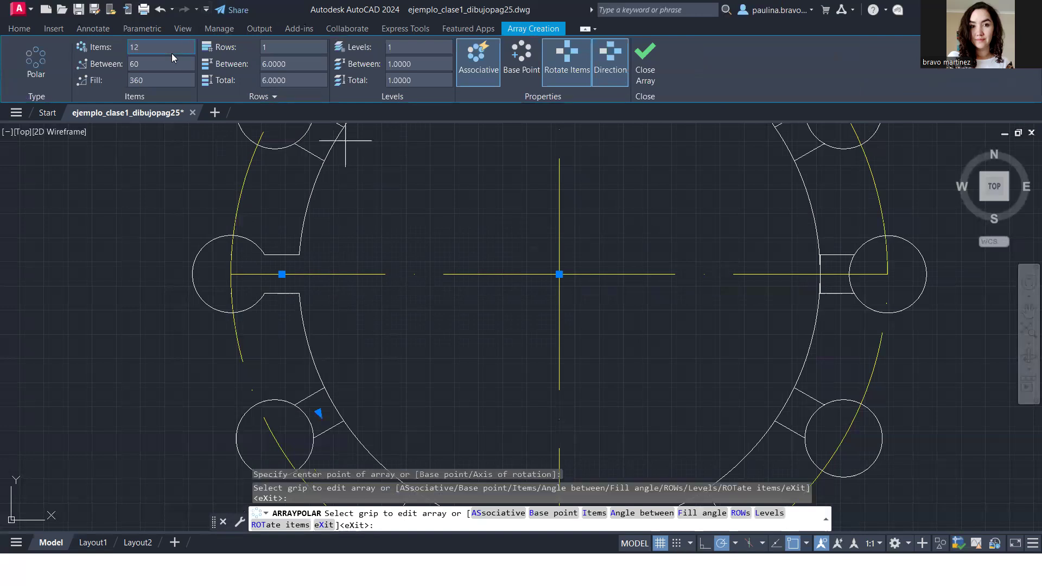
click(645, 63)
- Trim the small-circle and large-circle arcs crossing the slot just below the leftmost one and the diametrically opposite slot
click(271, 47)
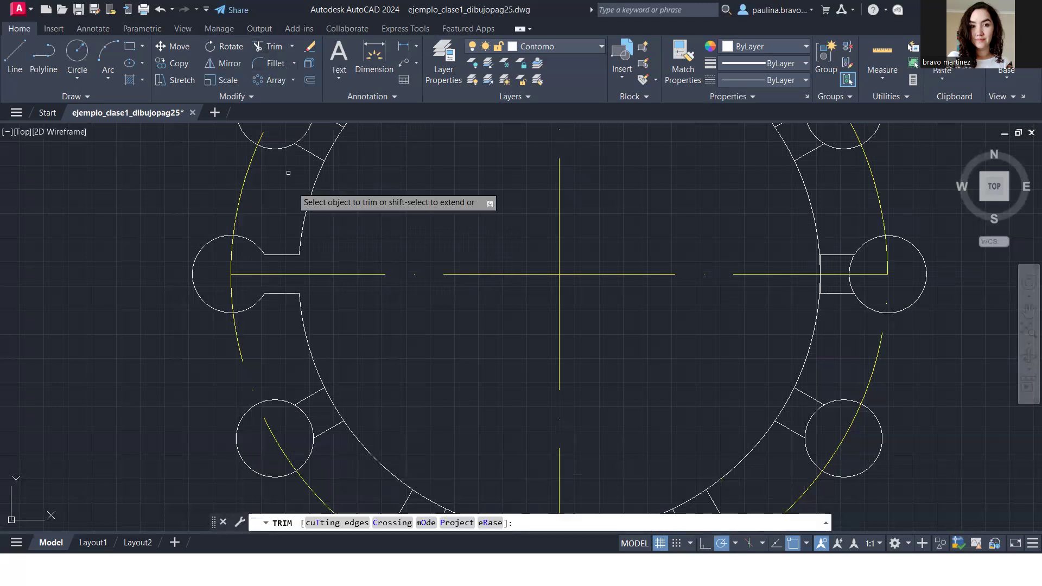
click(328, 395)
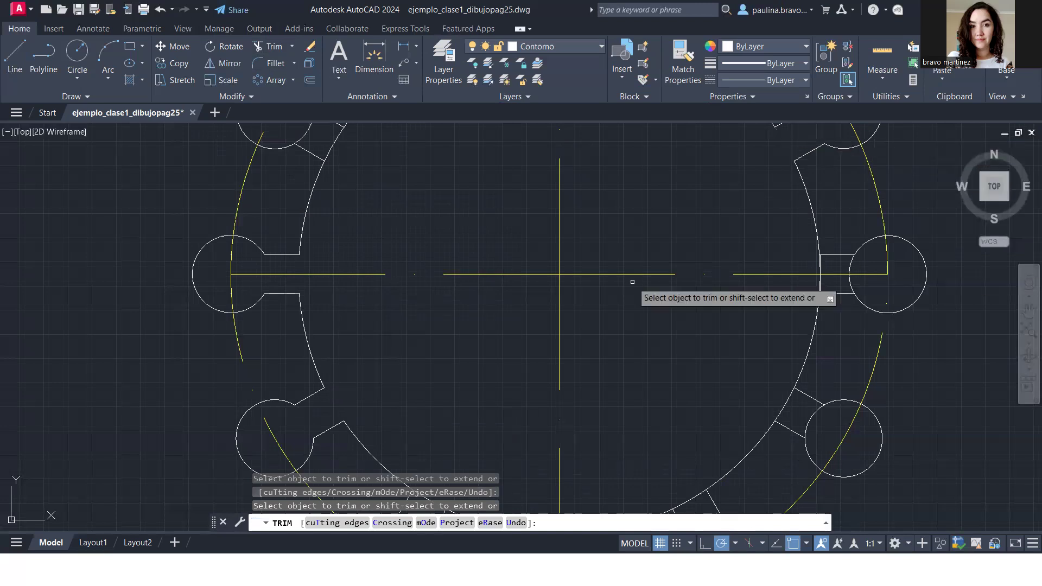
key(Escape)
- Make ejes the current layer and trim the circle arcs crossing the slot just above the leftmost one
scroll(632, 282, down, 5)
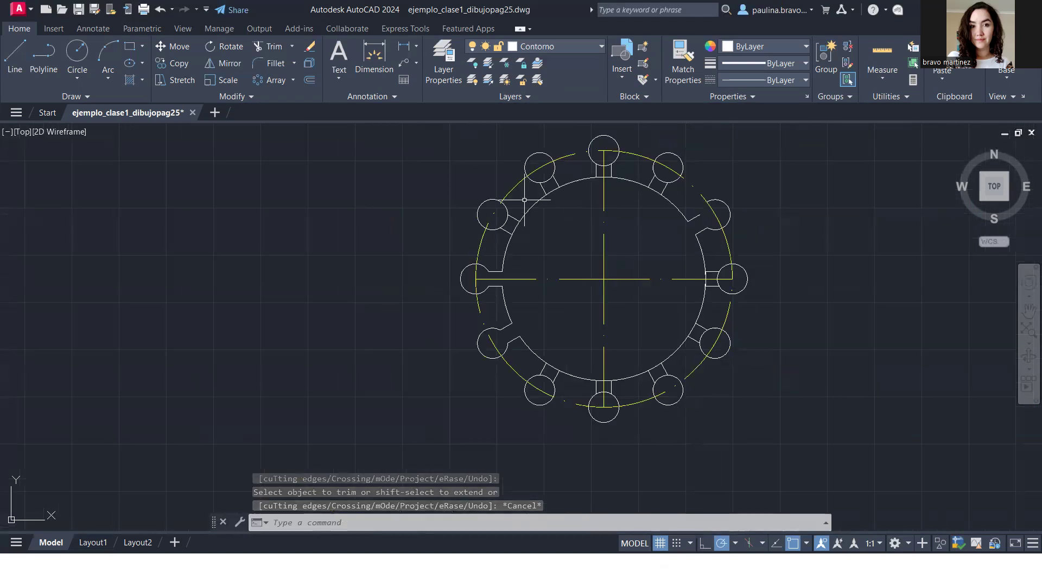
scroll(526, 200, up, 5)
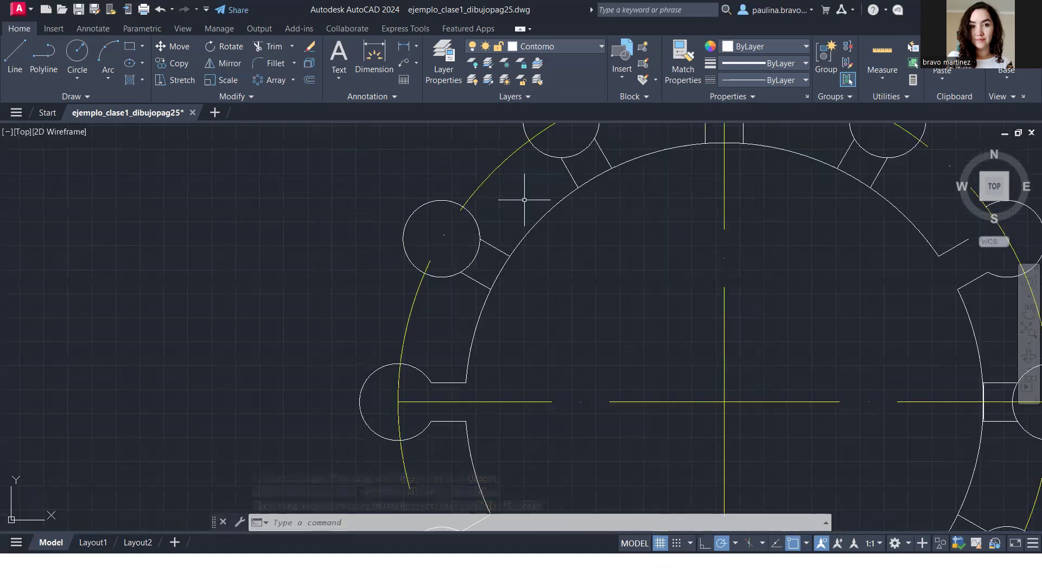
click(552, 47)
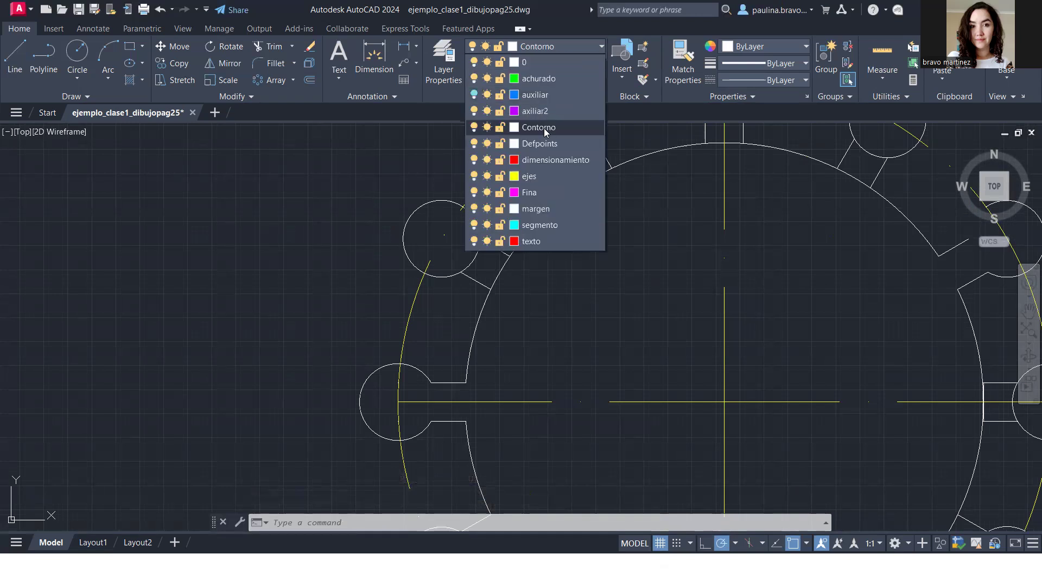
click(551, 180)
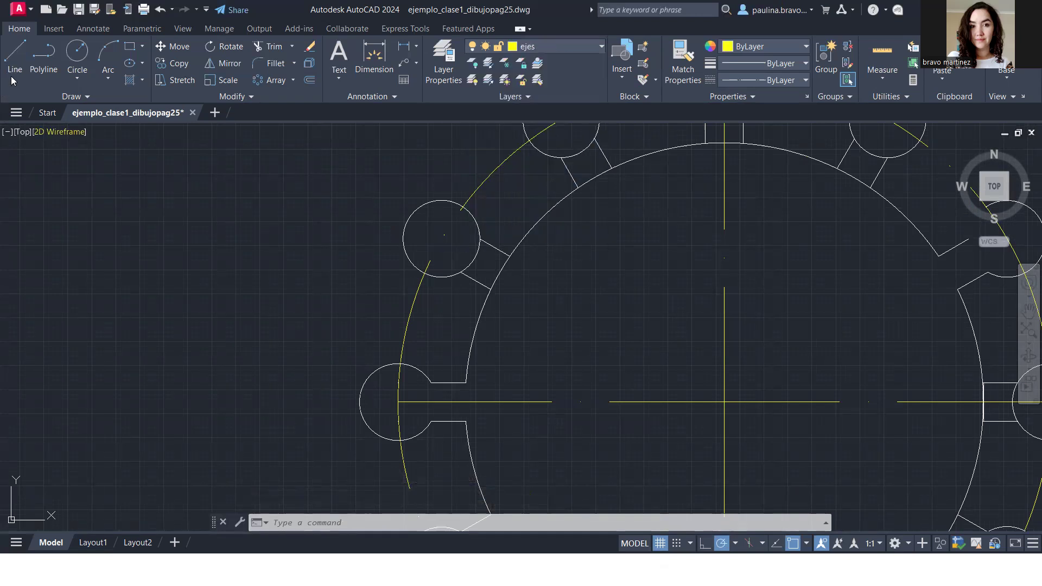
click(15, 57)
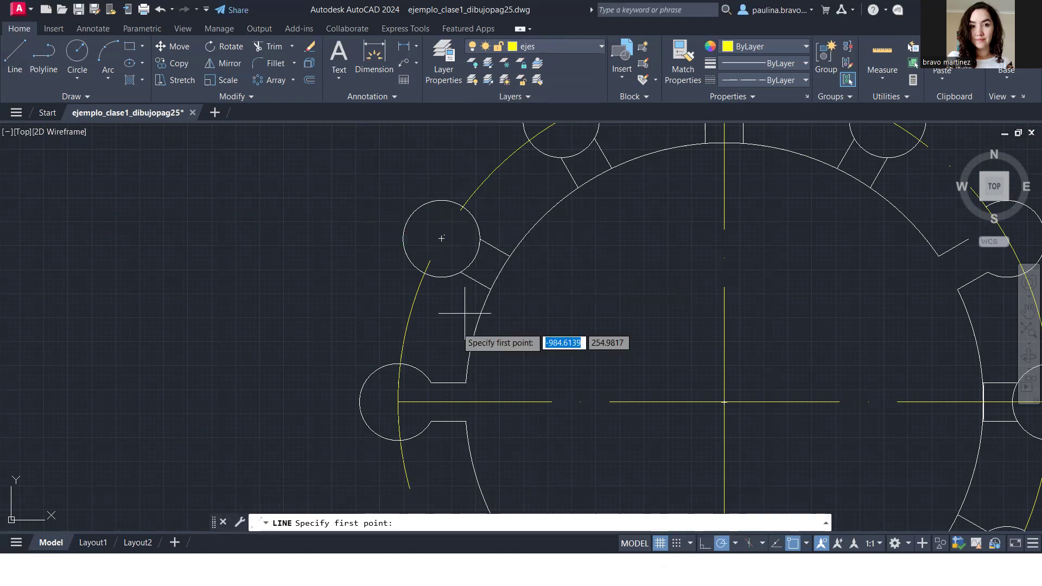
click(270, 46)
click(499, 270)
- Draw a centre line at 330° through the small circle above the leftmost one, from its outer edge to the slot's mouth
click(15, 52)
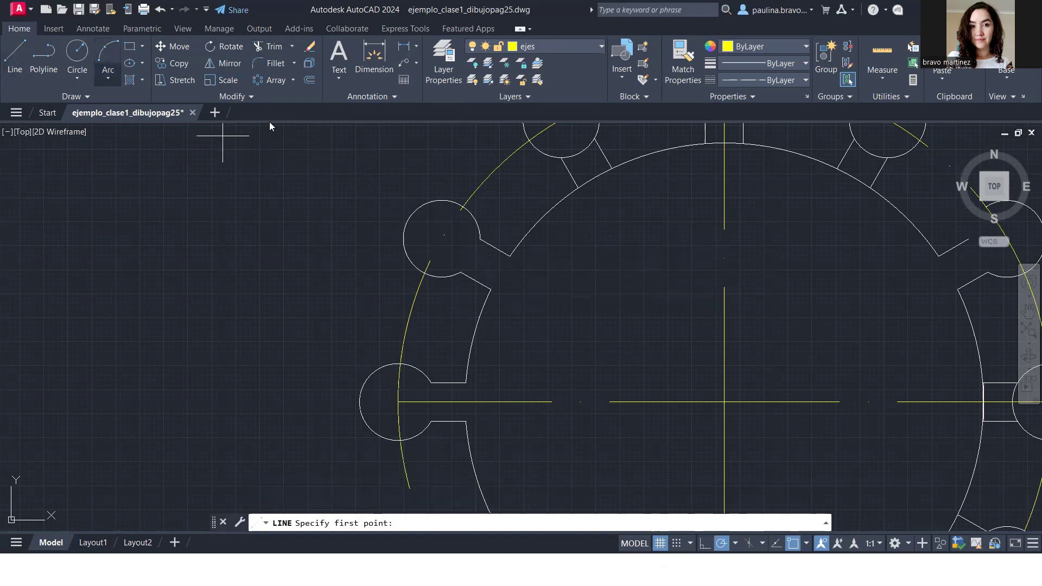
click(408, 220)
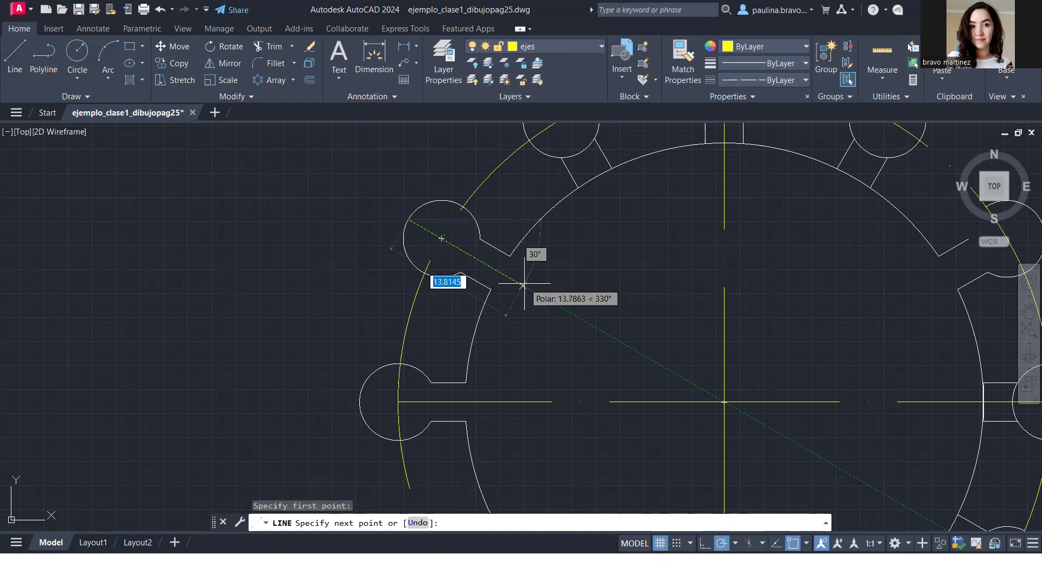
click(503, 275)
key(Escape)
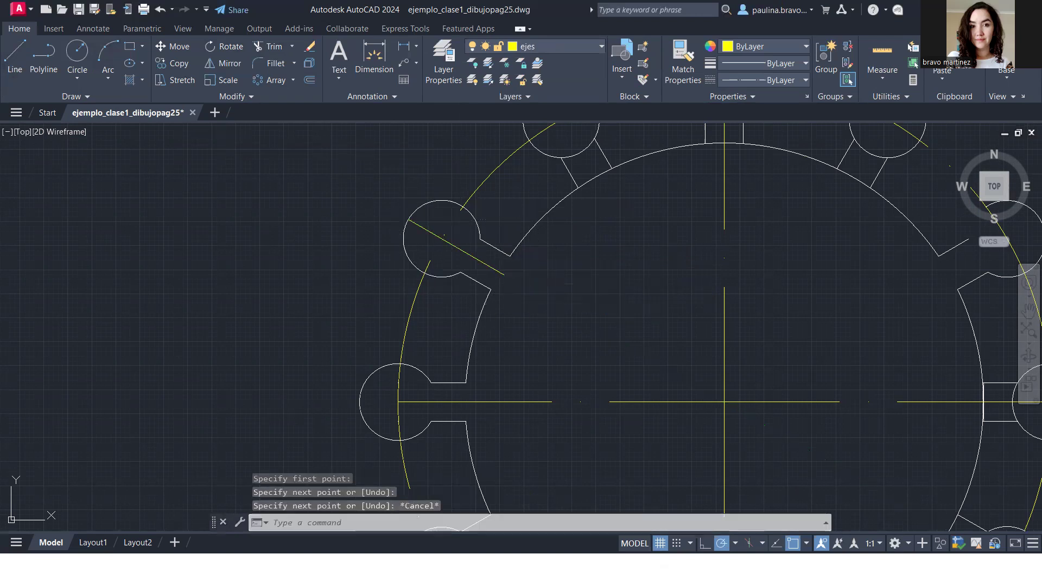
- Stretch the new slanted centre line's outer end 3 units beyond the small circle
click(408, 219)
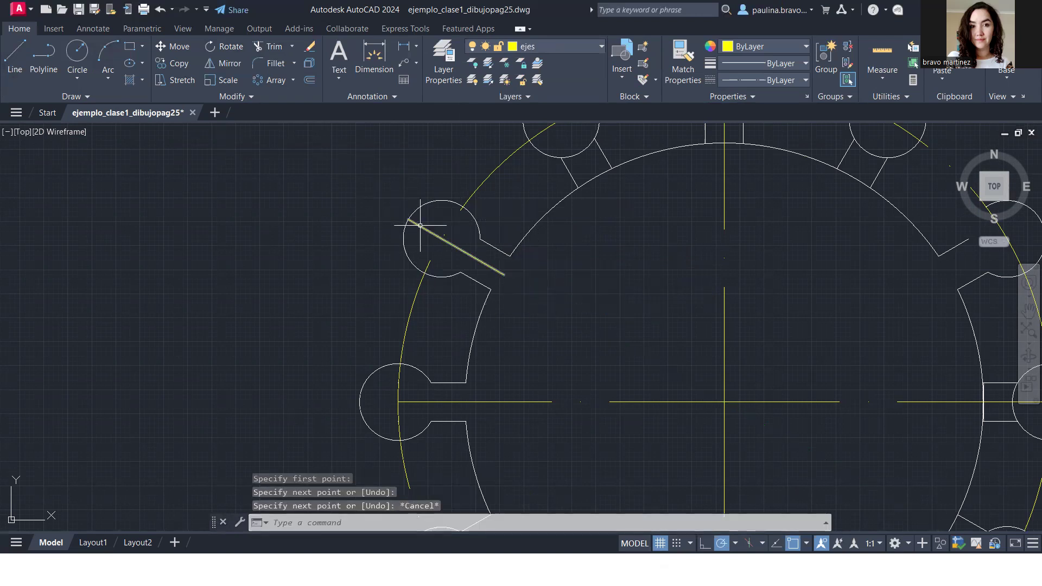
click(408, 220)
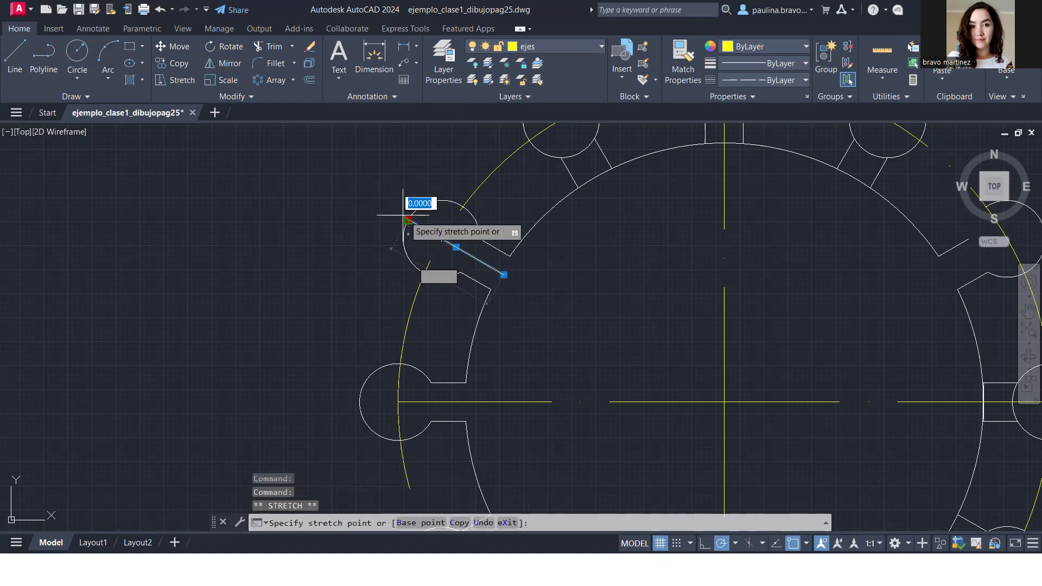
text(3)
key(Return)
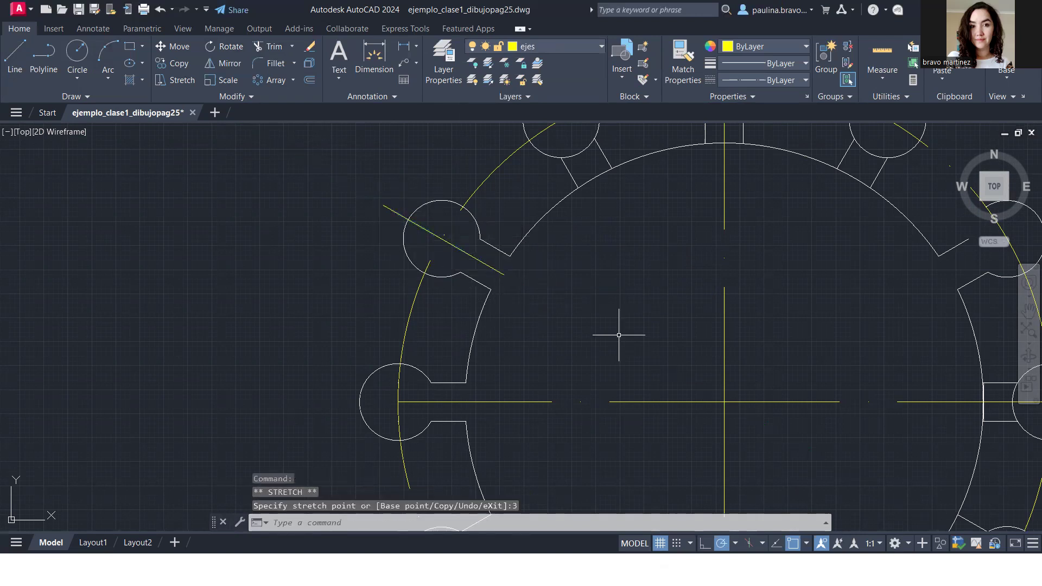
key(Escape)
- Set the slanted centre line's linetype scale to 0.5
click(487, 266)
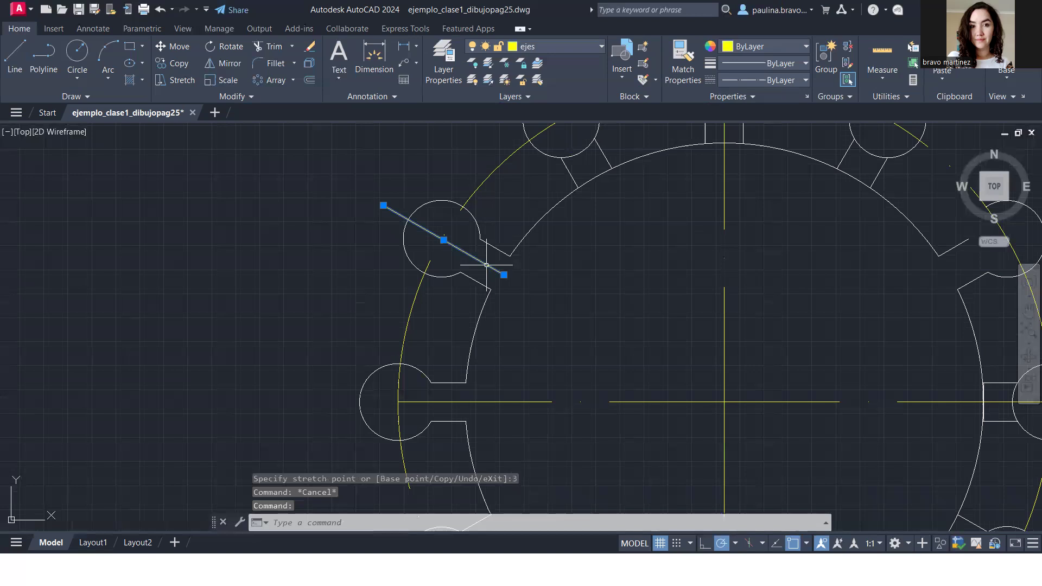
right_click(487, 265)
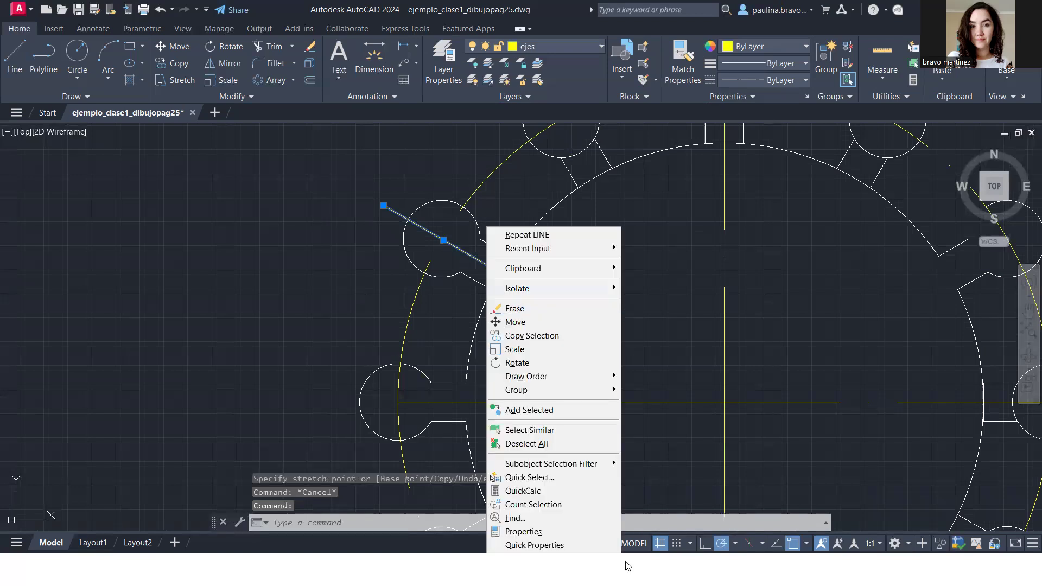
click(605, 535)
click(161, 129)
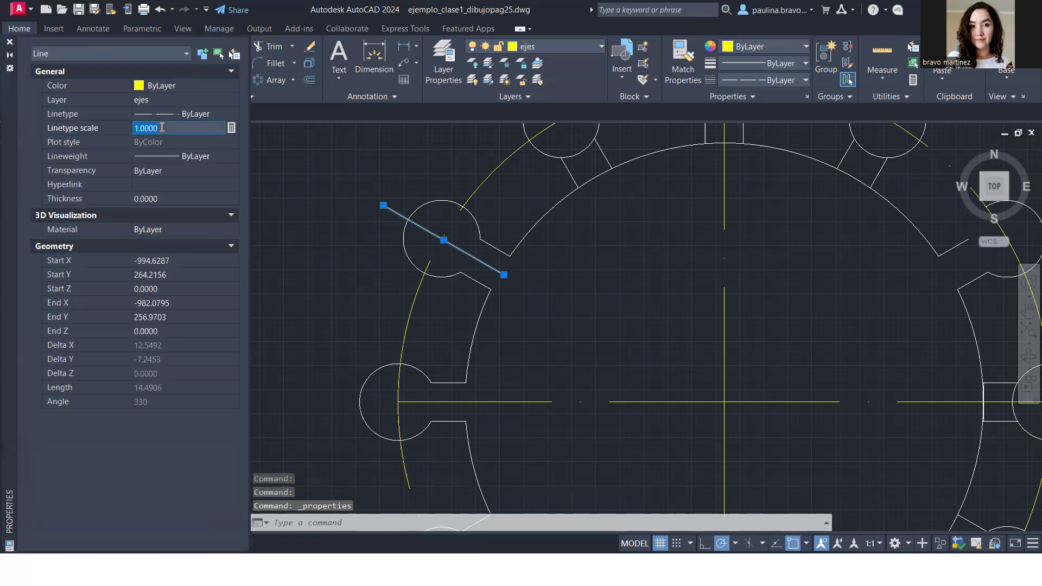
text(0.5)
key(Return)
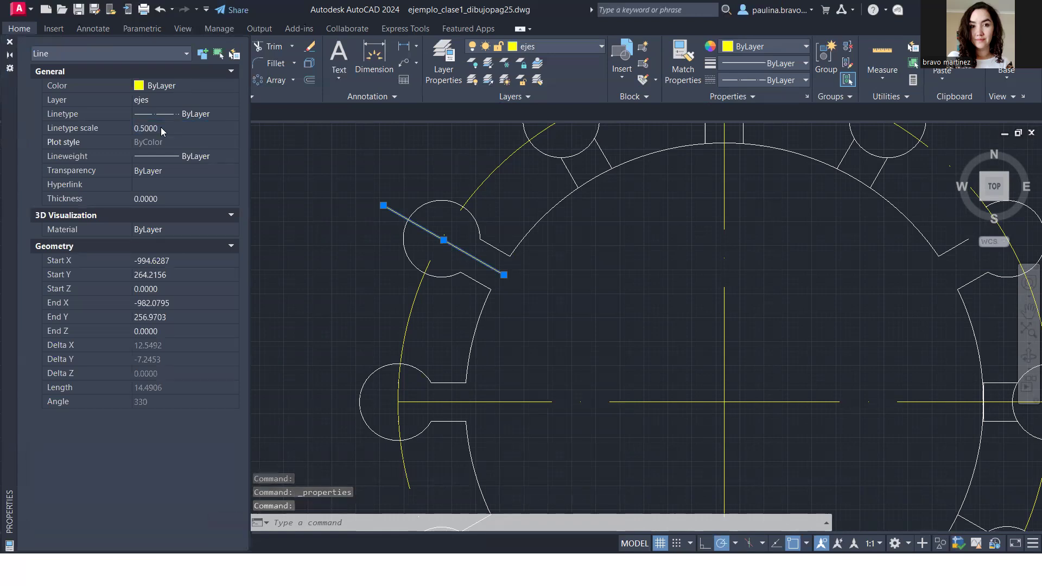
click(9, 41)
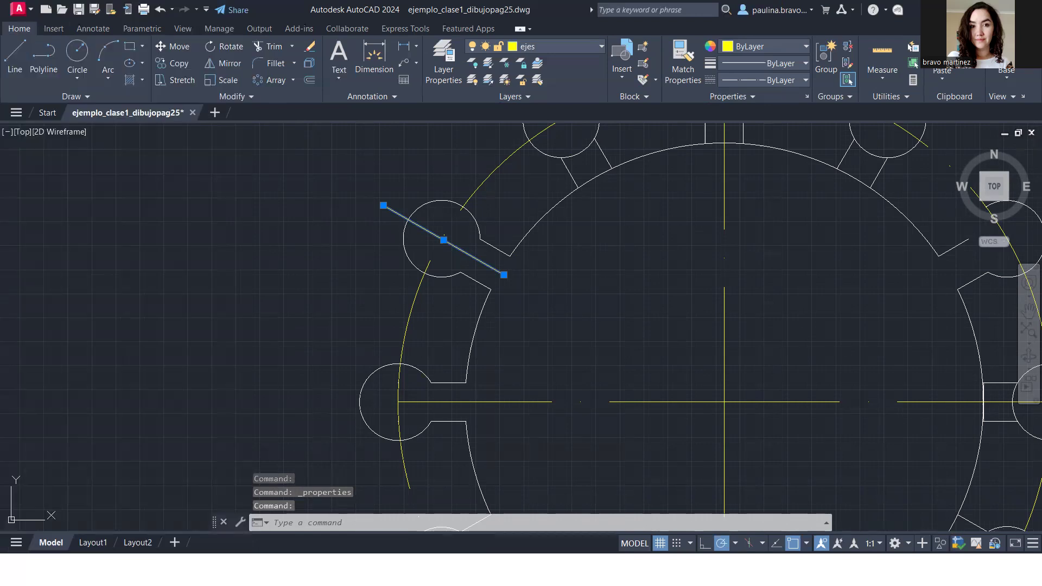
key(Escape)
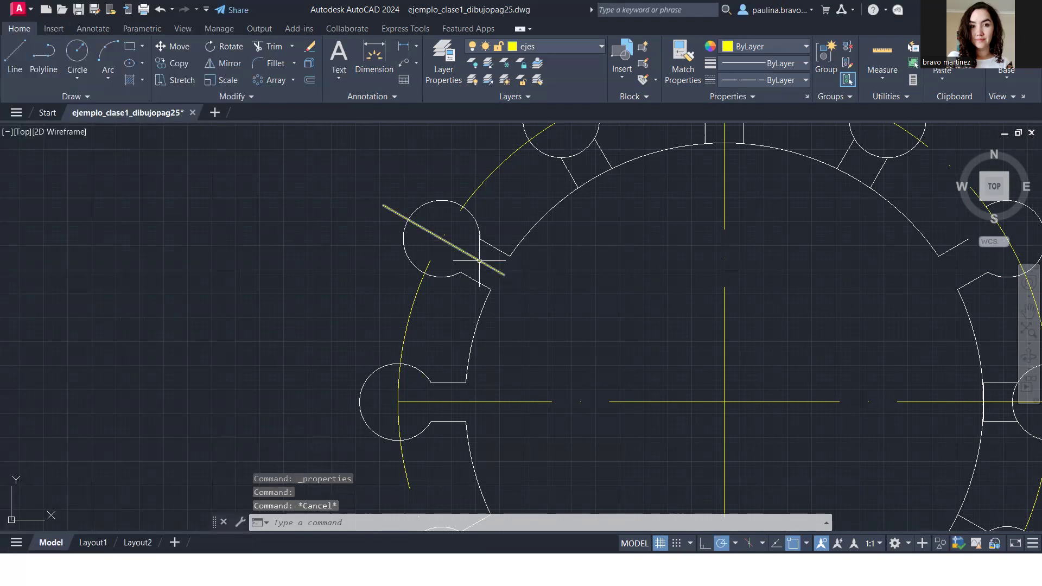
- Stretch the slanted centre line's inner end 3 units toward the figure's centre
click(500, 273)
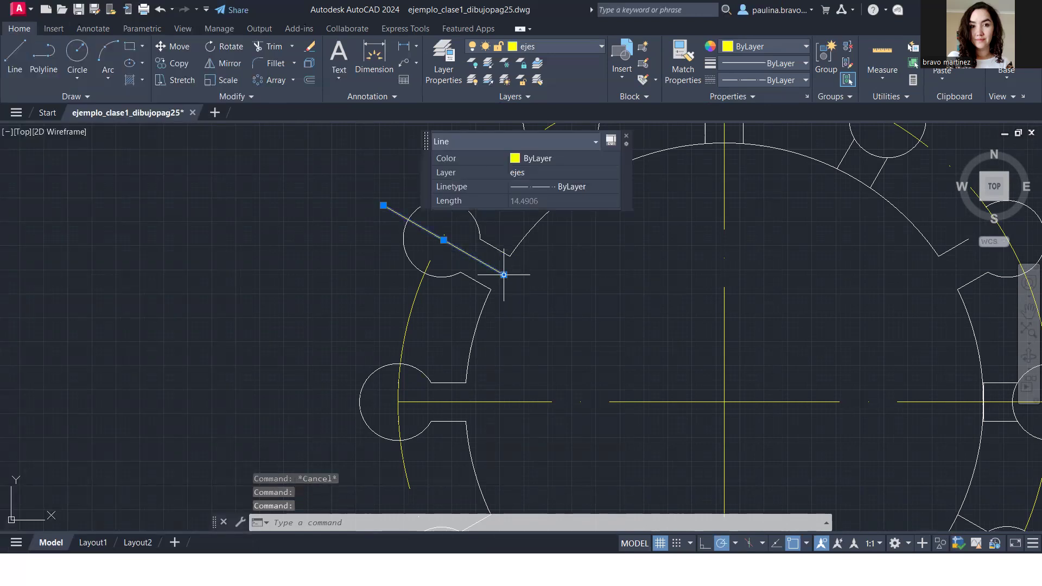
click(503, 274)
text(3)
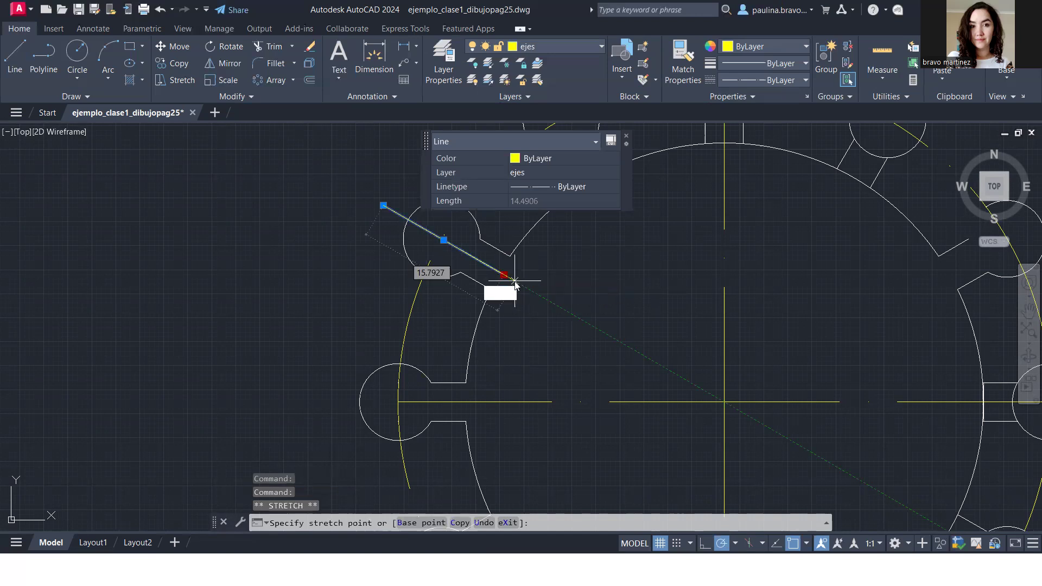
key(Return)
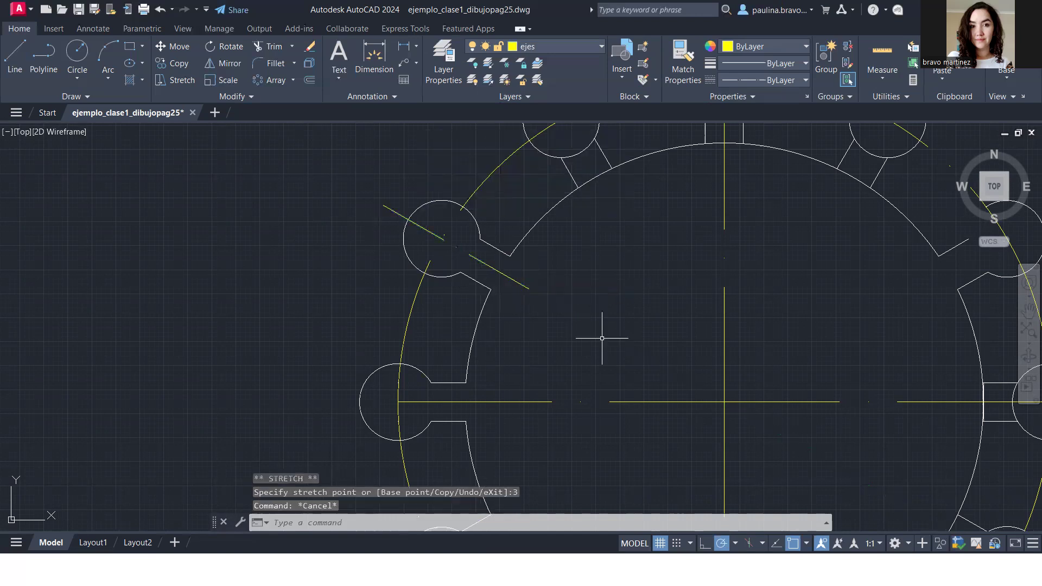
- Polar array the slanted centre line about the figure's centre with 12 items
click(524, 287)
click(276, 80)
click(729, 404)
click(153, 46)
text(12)
key(Return)
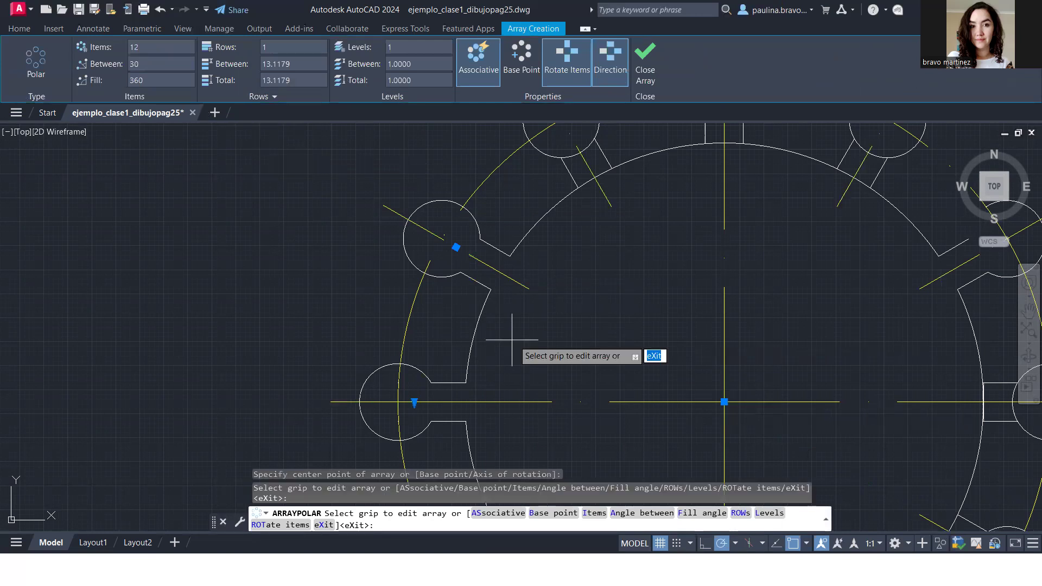
key(Escape)
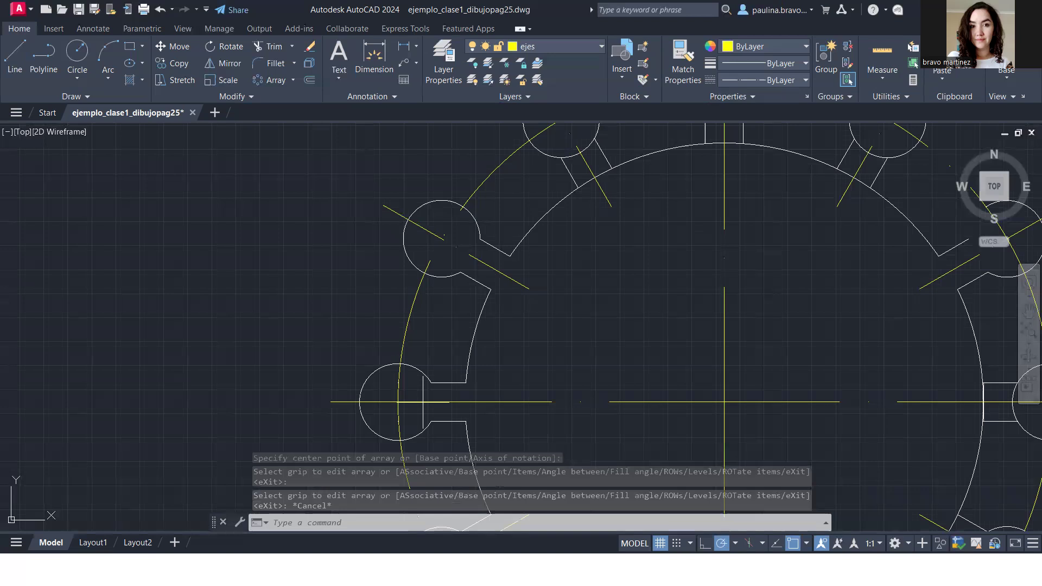
- Explode the polar array of slot centre lines into separate lines
click(422, 401)
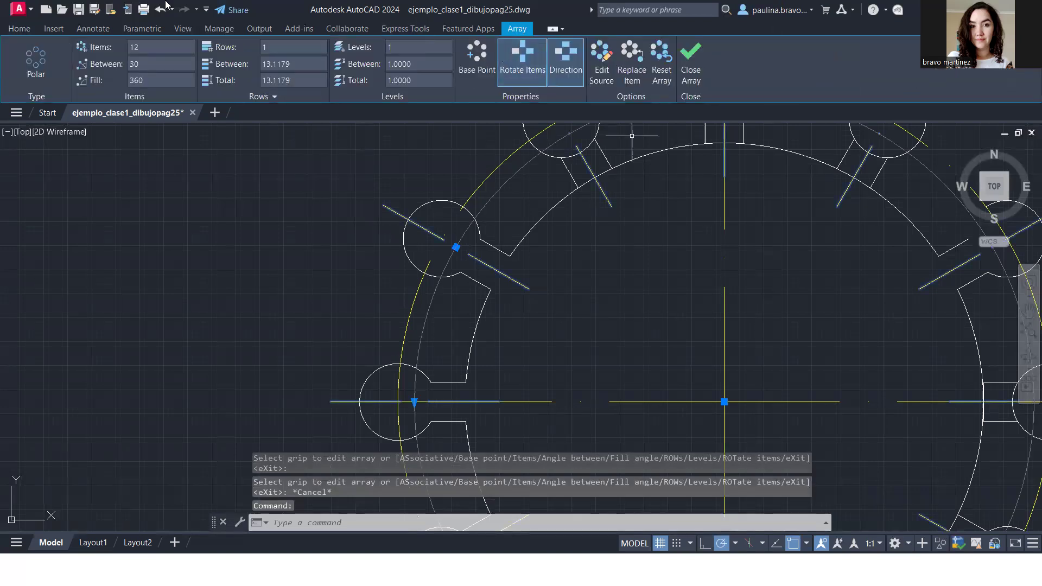
click(19, 28)
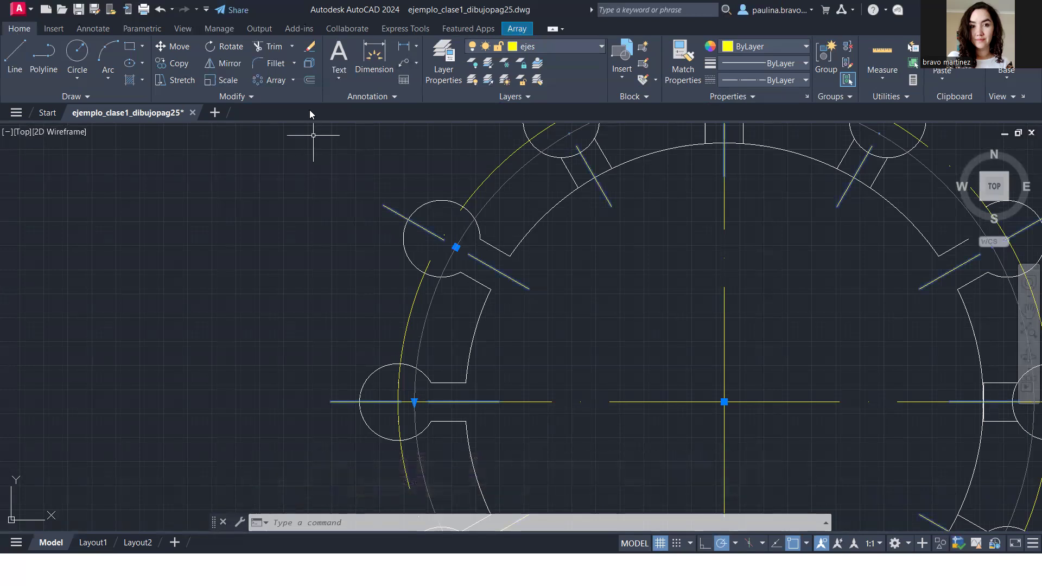
click(309, 64)
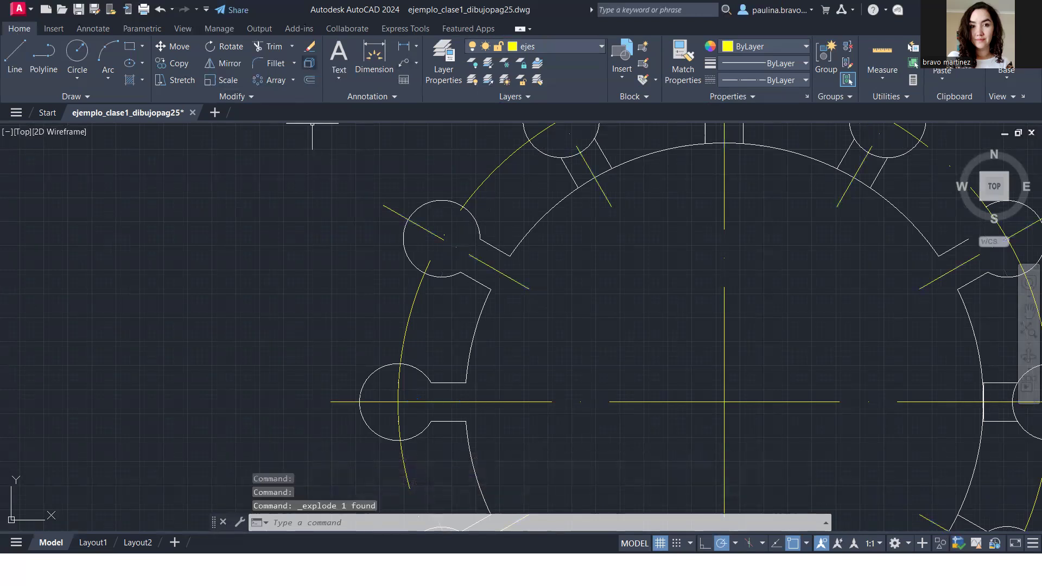
- Erase the arrayed centre line at the leftmost slot and stretch the long horizontal centre line's left end to 3 units beyond that slot's circle
click(425, 401)
key(Delete)
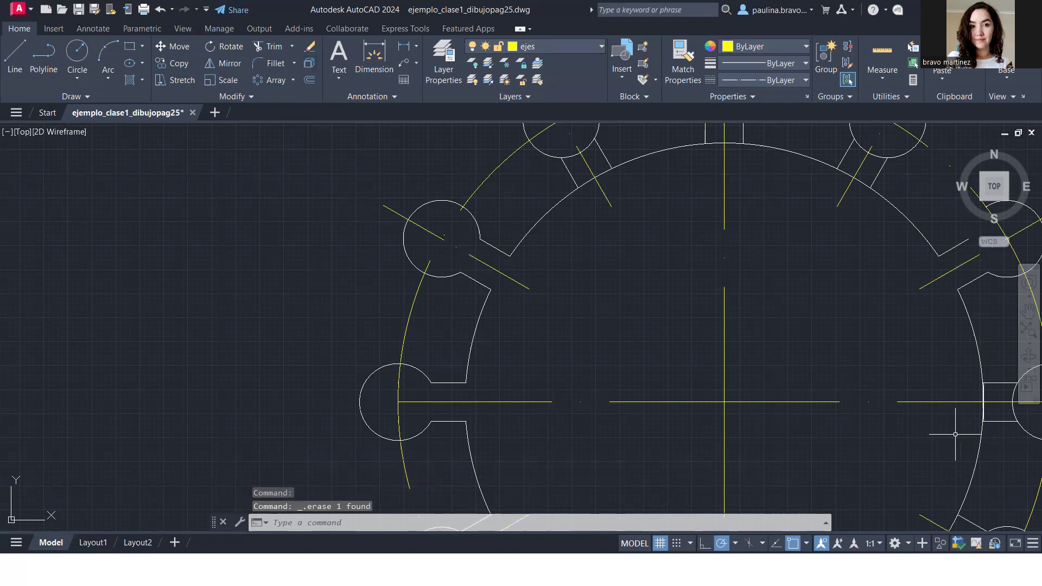
click(411, 404)
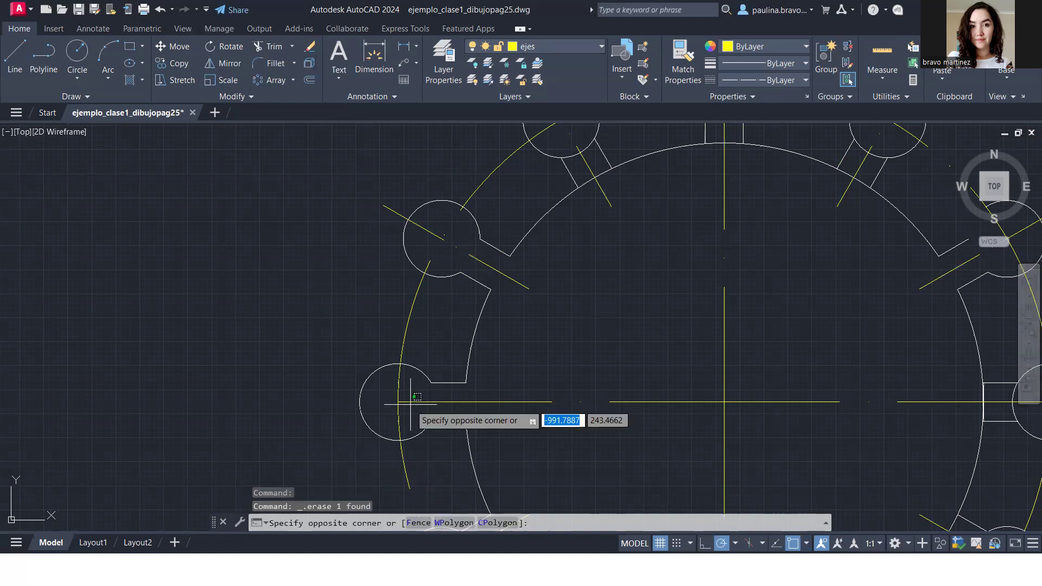
click(407, 401)
click(398, 402)
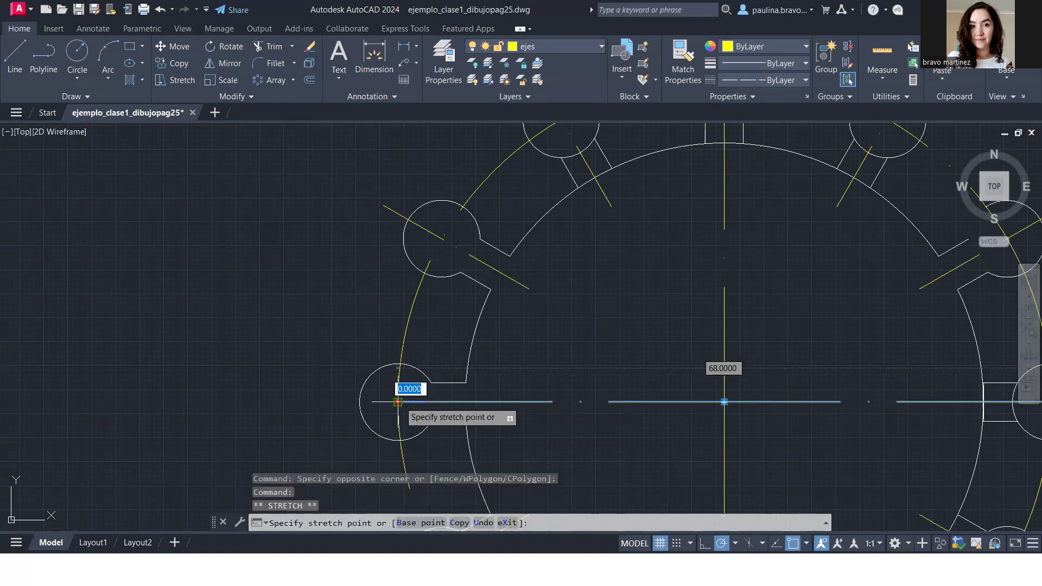
click(359, 402)
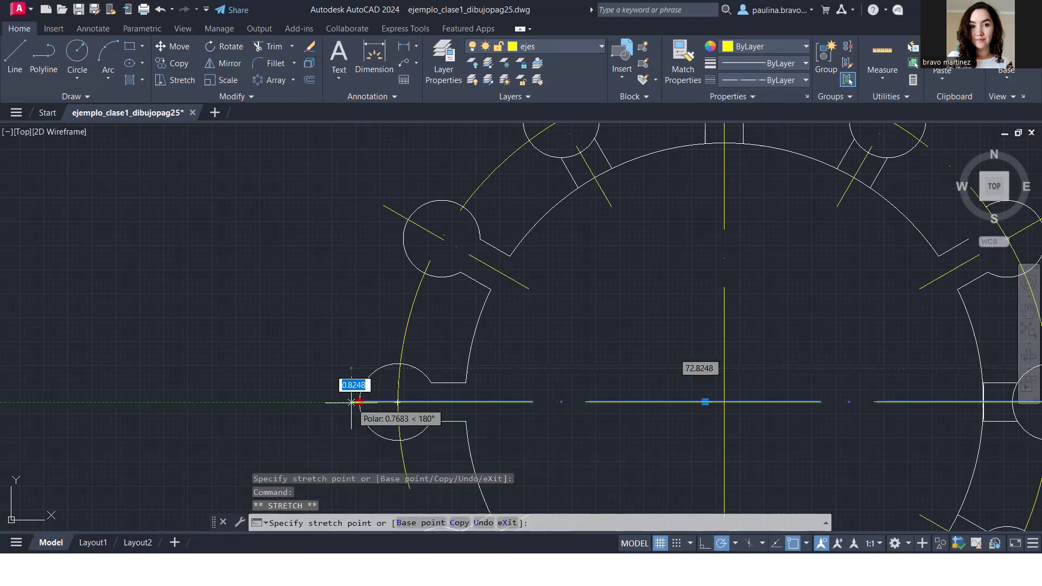
text(3)
key(Return)
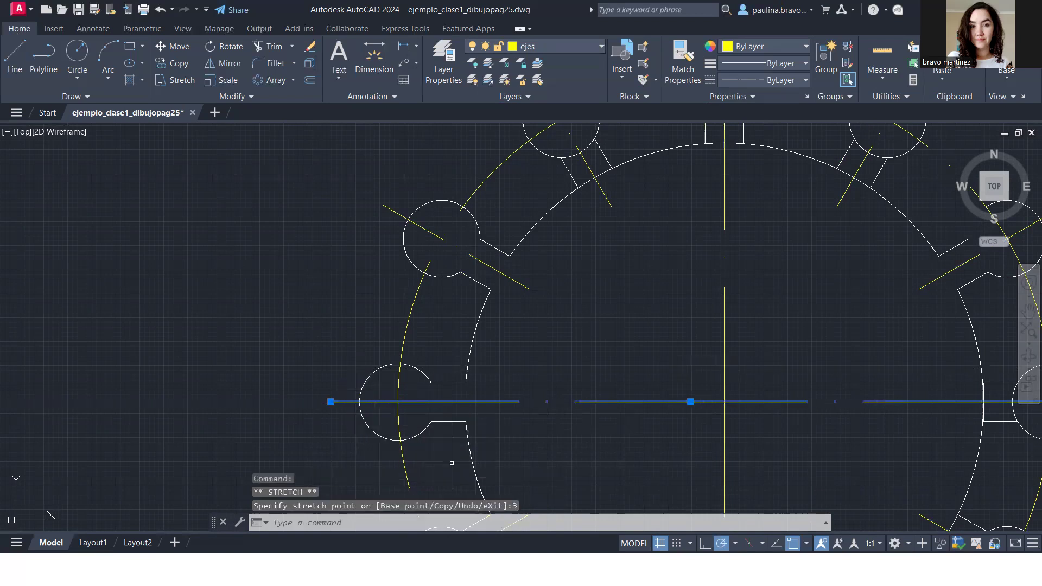
key(Escape)
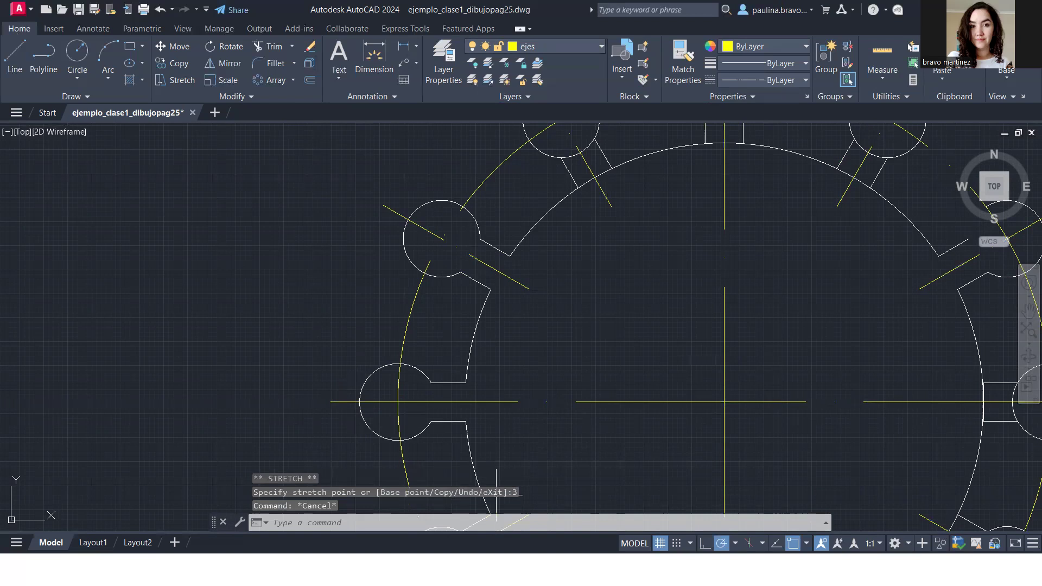
scroll(625, 434, down, 3)
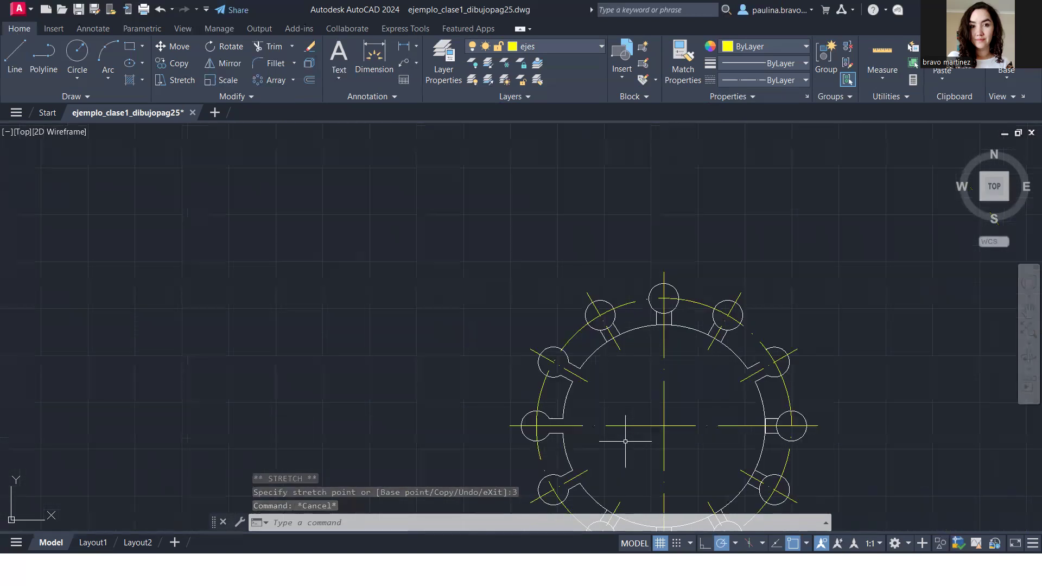